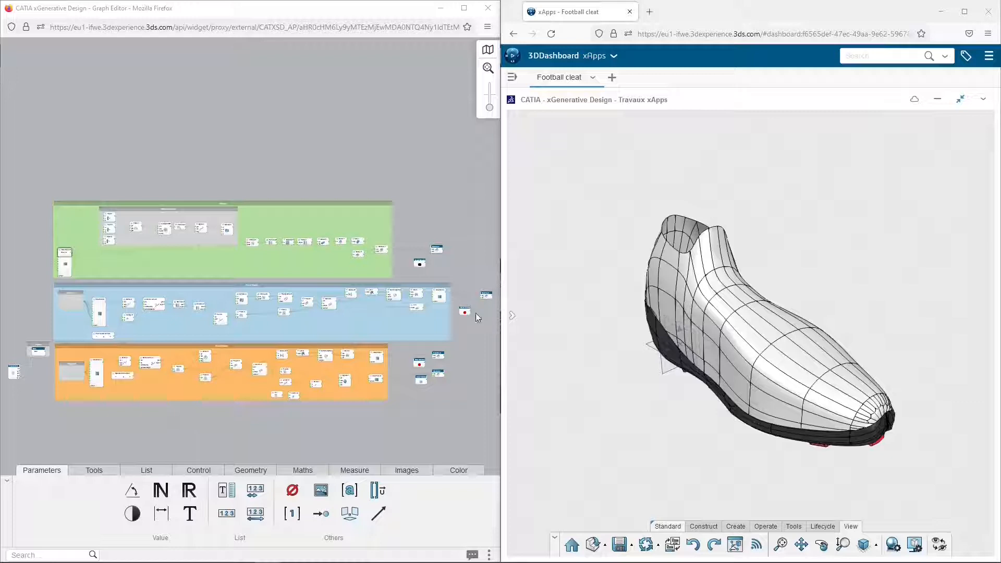
Show Subdivision Surface.6 and Subdivision Surface.7 in the 3D model
left_click(512, 316)
left_click(513, 354)
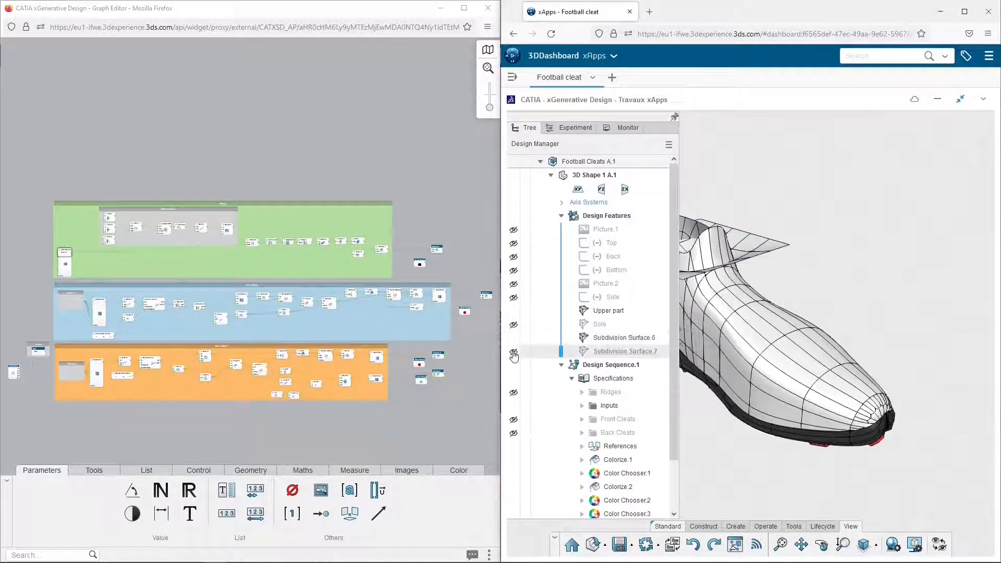
left_click(514, 354)
left_click(735, 448)
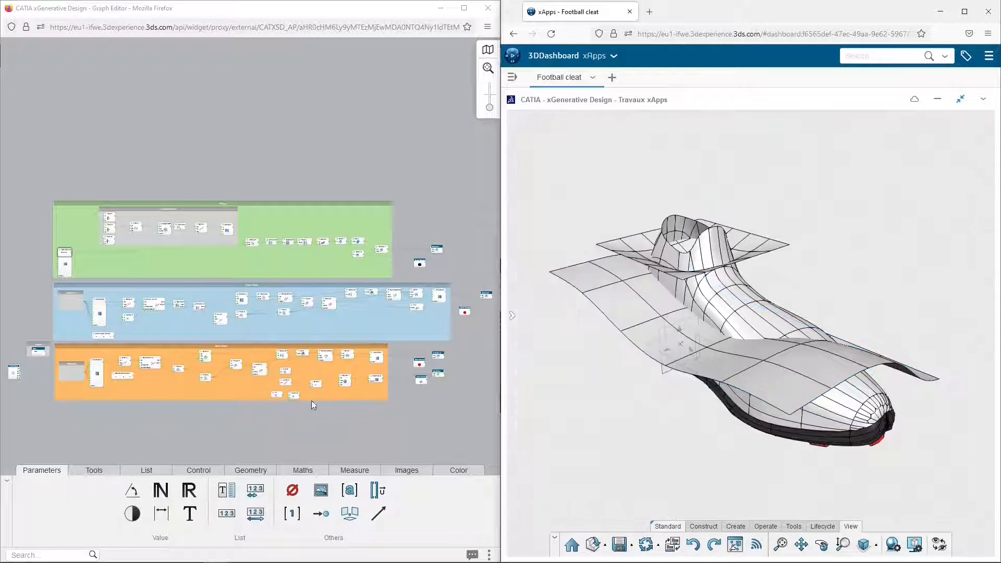
Move the Inputs group containing the Sole node to the empty graph area below the orange region
middle_click_drag(69, 401, 199, 209)
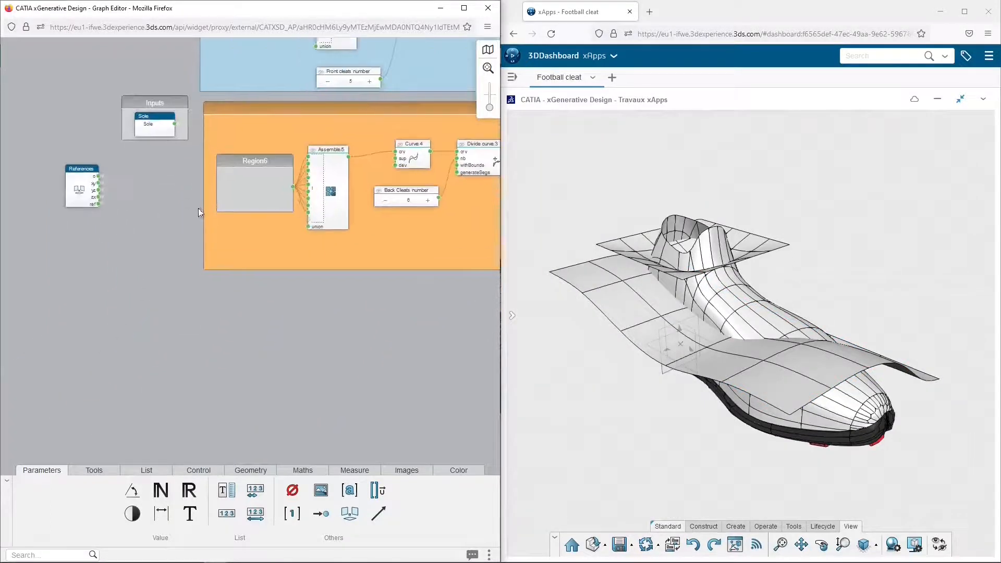
left_click_drag(181, 112, 187, 303)
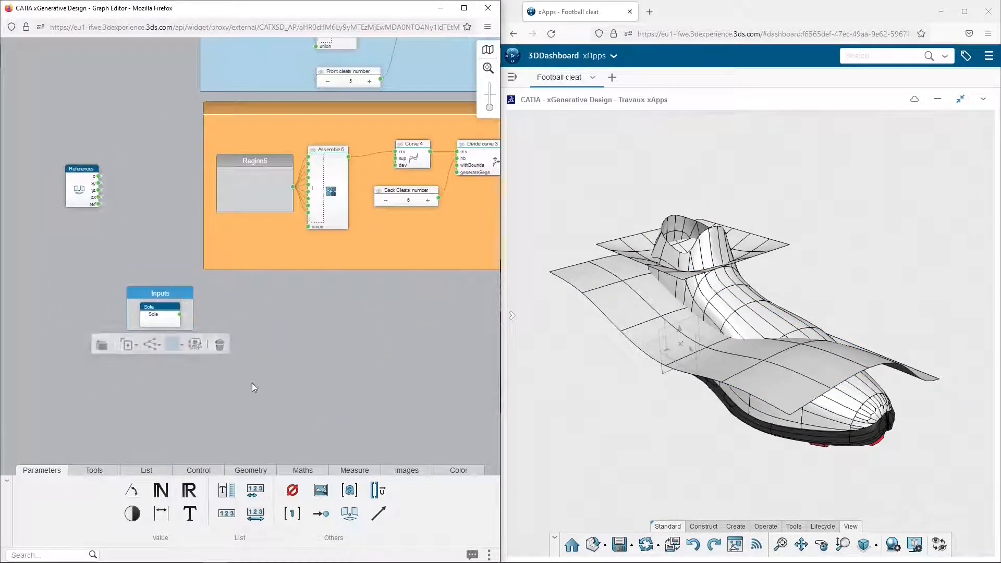
middle_click_drag(262, 386, 314, 320)
scroll(314, 321, "up", 2)
Add an input node named Upper Part below Sole in the Inputs group, linked to the shoe's upper surface
mouse_move(187, 204)
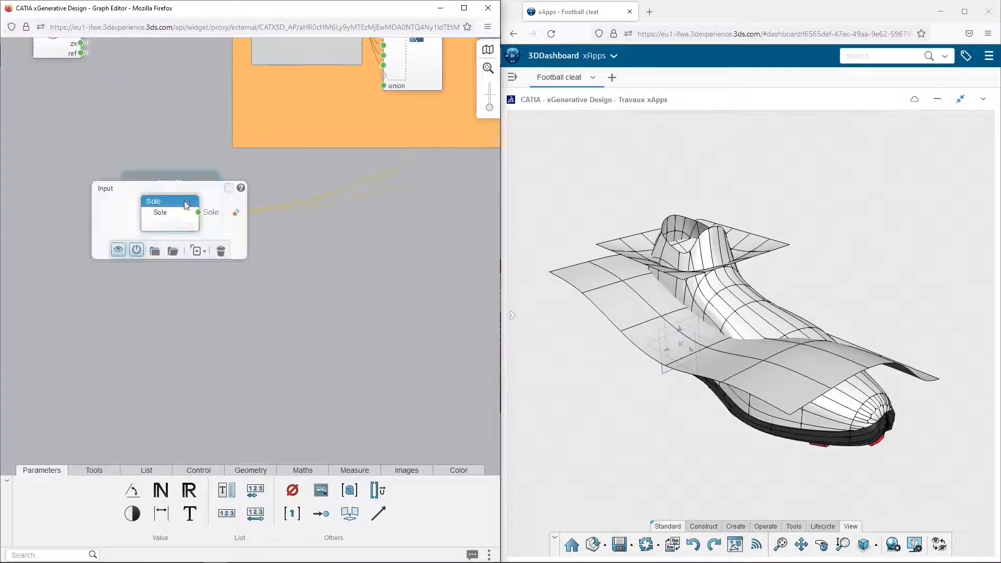
left_click(193, 251)
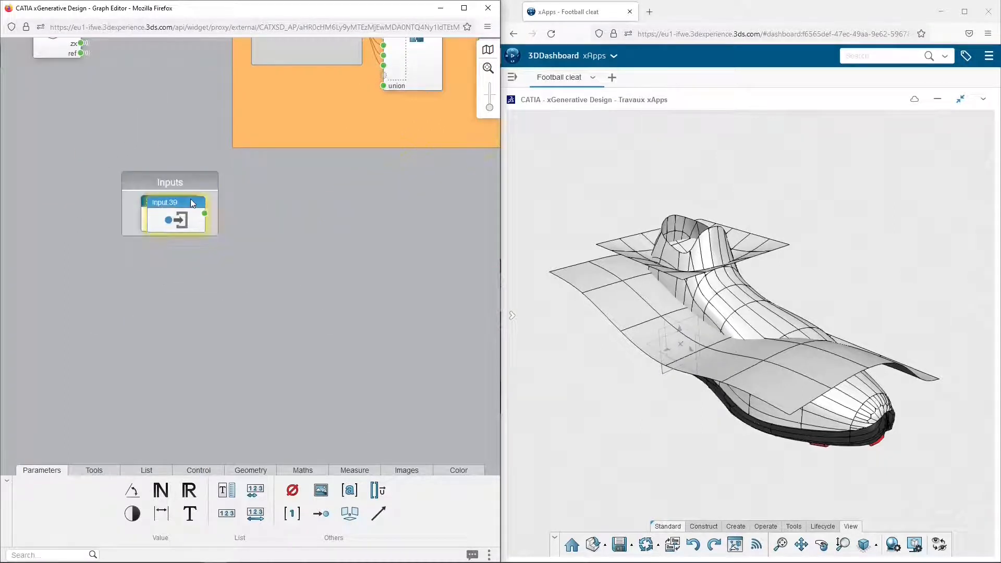
left_click_drag(191, 225, 186, 247)
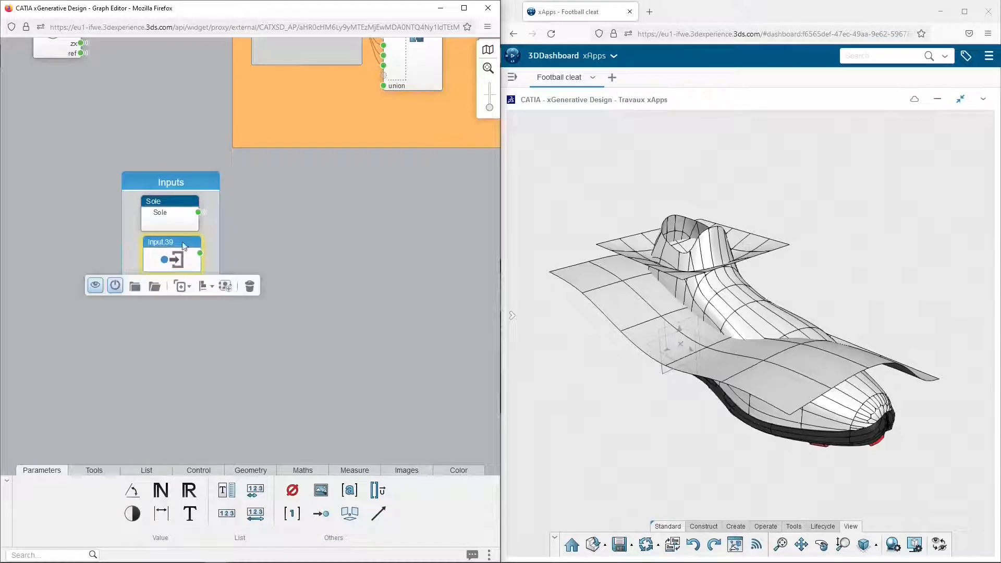
left_click(171, 263)
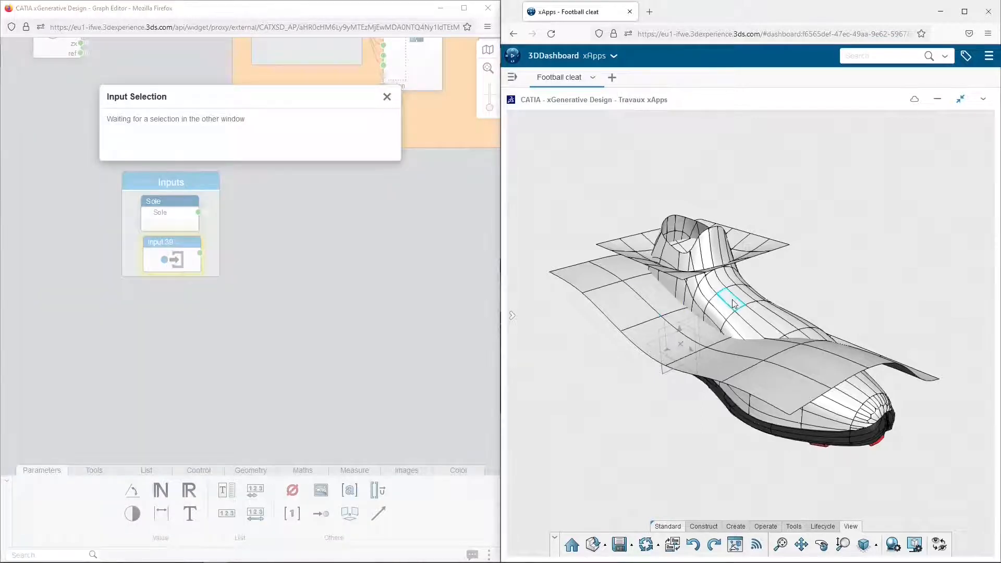
left_click(738, 302)
double_click(160, 242)
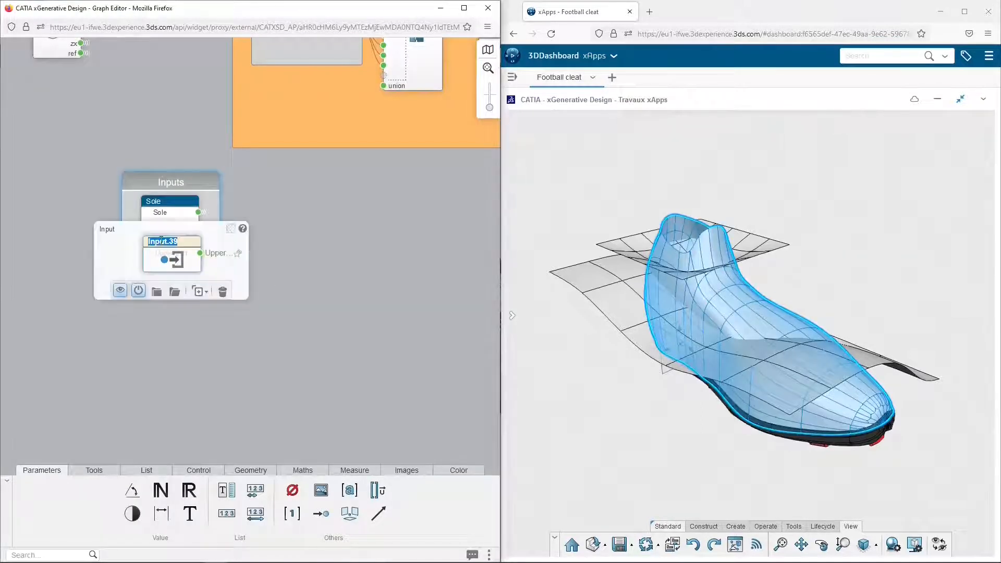
type("Upper Part")
key("Return")
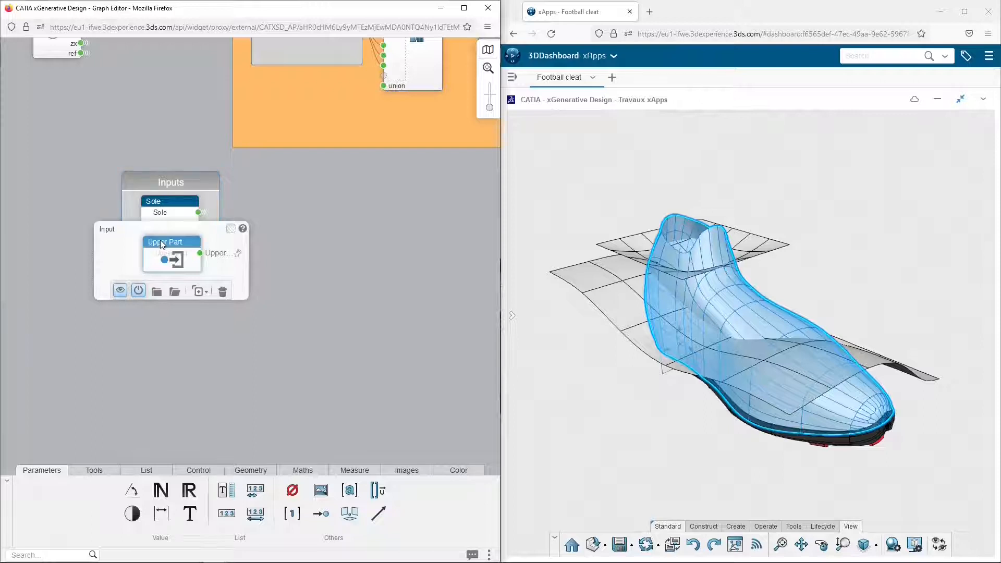
Add an input node named Cutting Surf1 below Upper Part, linked to the small cutting surface around the ankle opening
left_click(197, 291)
left_click_drag(187, 252, 178, 306)
left_click(177, 304)
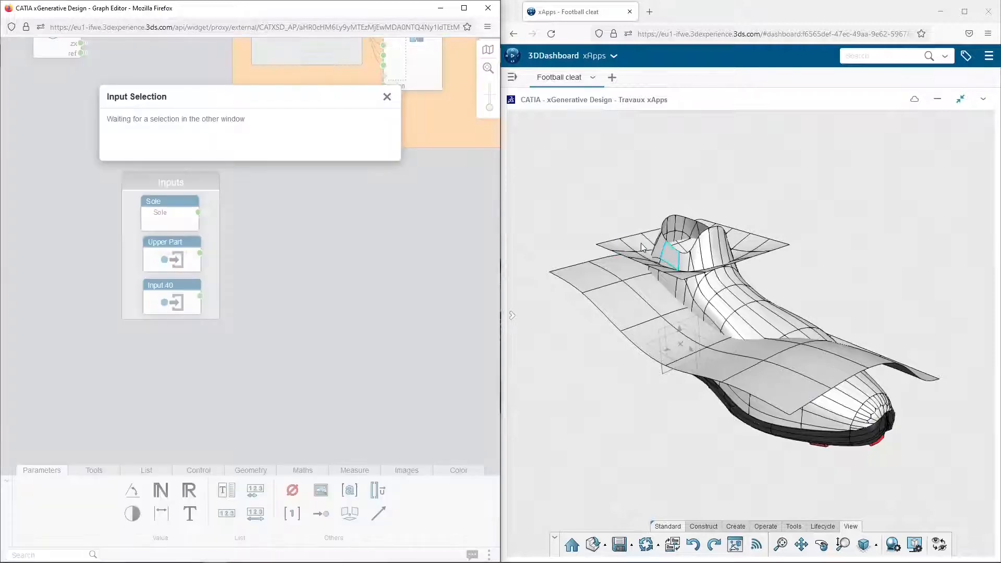
left_click(640, 245)
double_click(159, 291)
type("Cu")
key("Return")
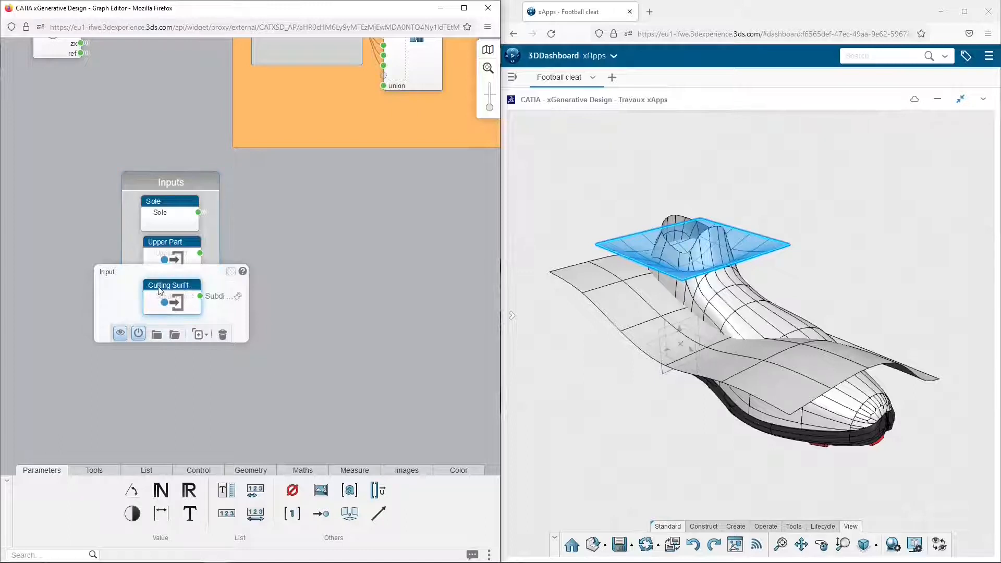
Add an input node named Cutting Surf2 below Cutting Surf1, linked to the long wavy surface crossing the shoe
left_click(198, 334)
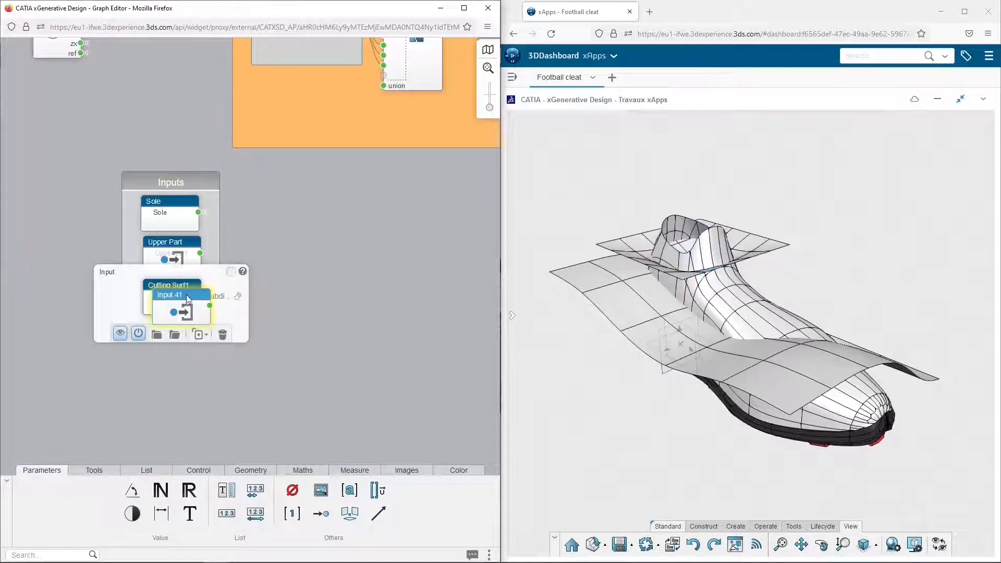
left_click_drag(182, 283, 178, 331)
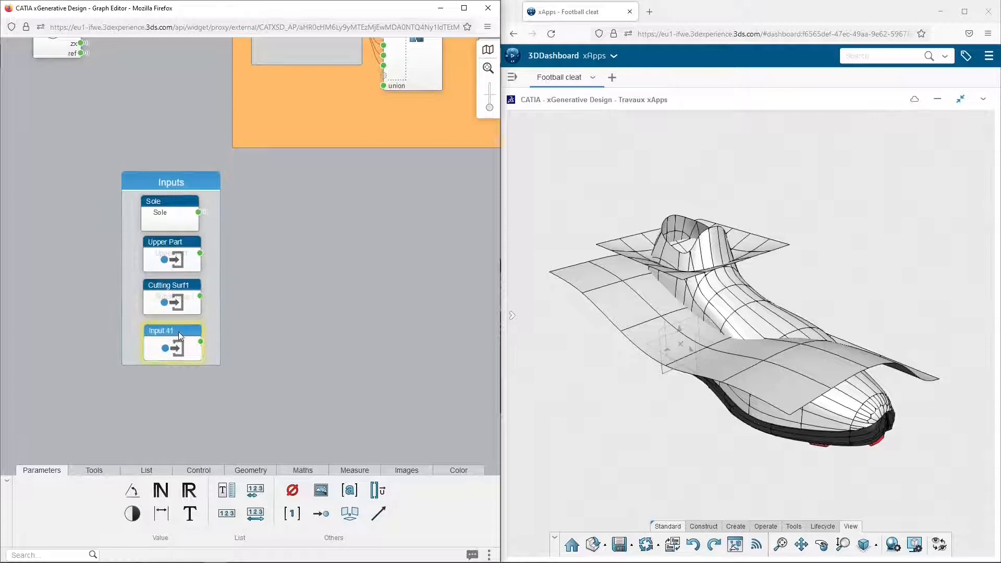
left_click(178, 348)
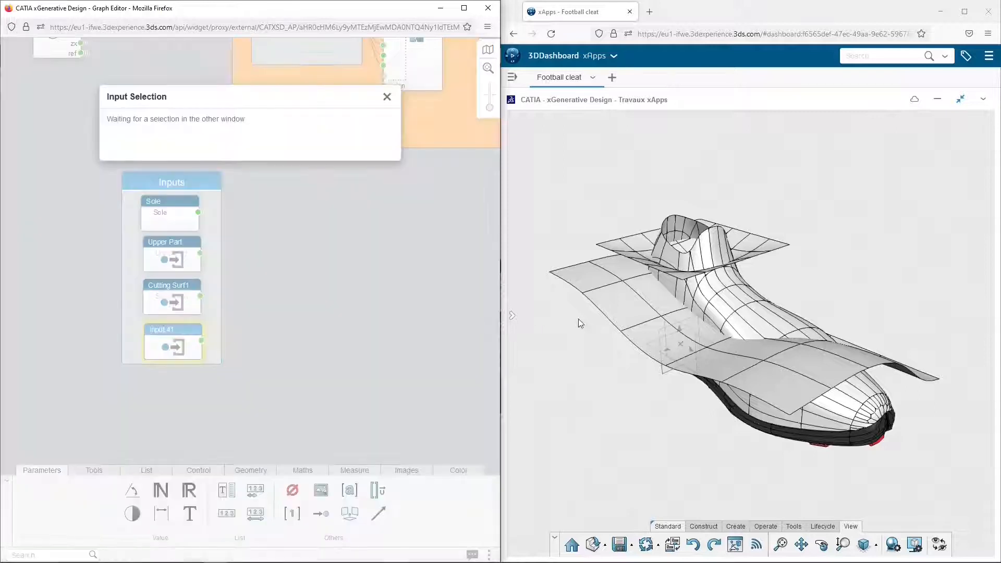
left_click(625, 314)
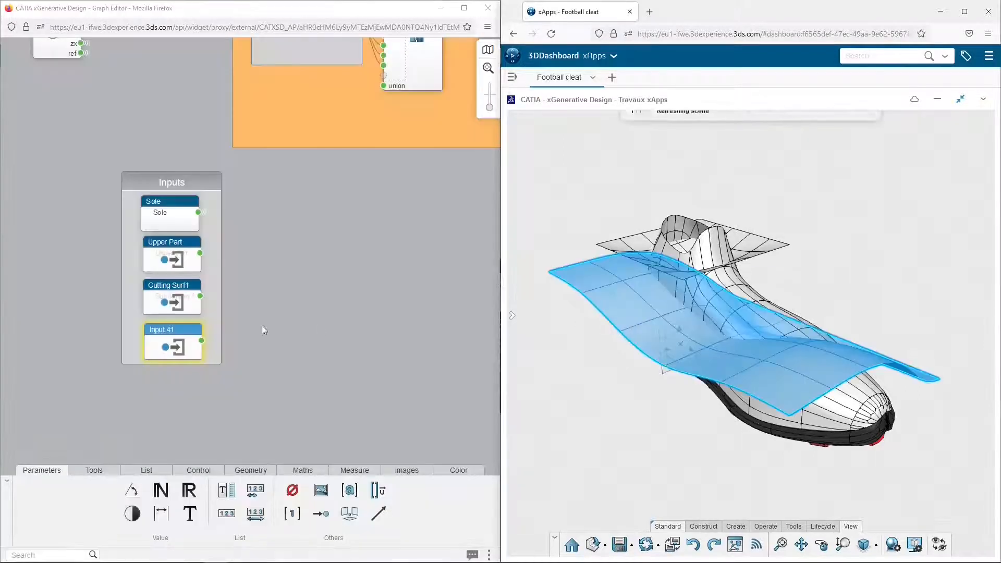
double_click(163, 330)
type("Cutting Surf2")
key("Return")
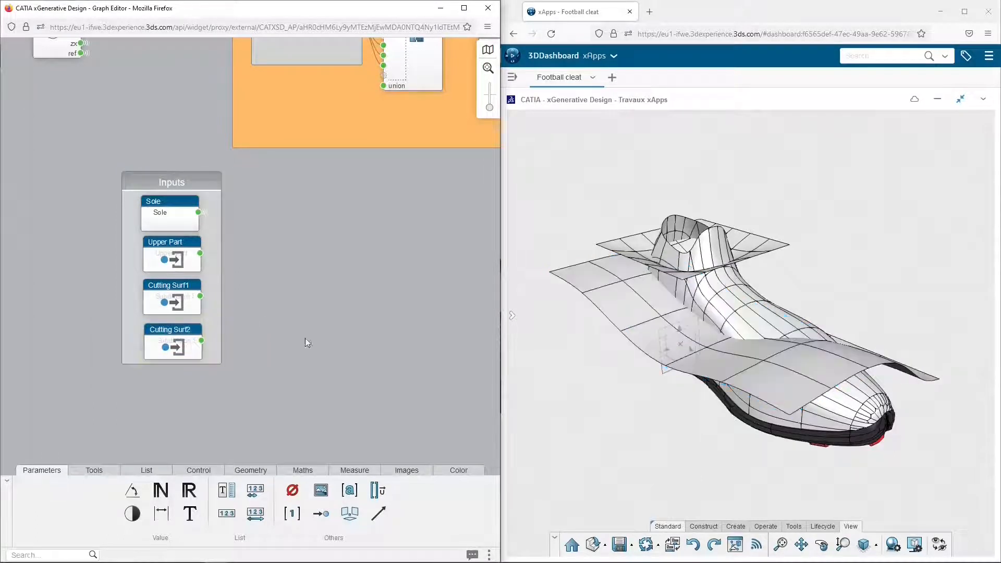
Add a Translate Length Direction node beside the Inputs group and connect Cutting Surf2 to its in port
left_click(251, 470)
left_click_drag(246, 542, 379, 555)
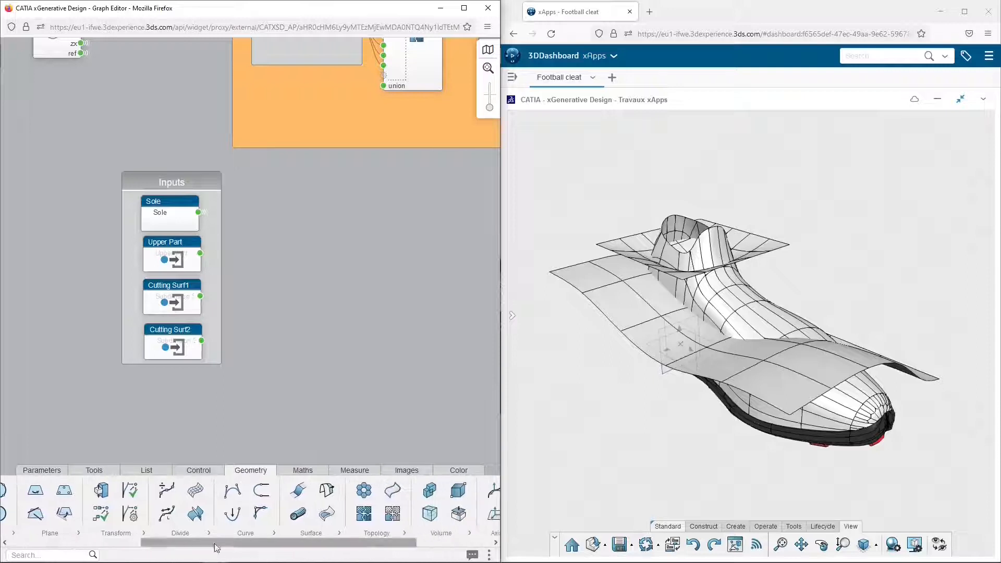
left_click(143, 534)
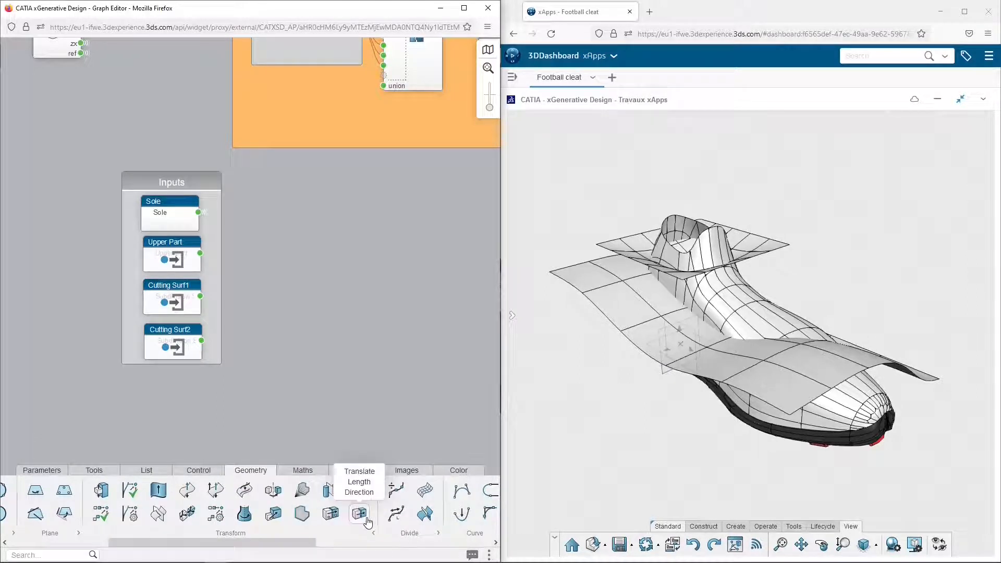
mouse_move(368, 522)
left_click_drag(368, 522, 249, 366)
left_click_drag(201, 341, 249, 383)
Check the Translate node's distance and direction, and move the node into the Inputs group beside Cutting Surf2
left_click(248, 404)
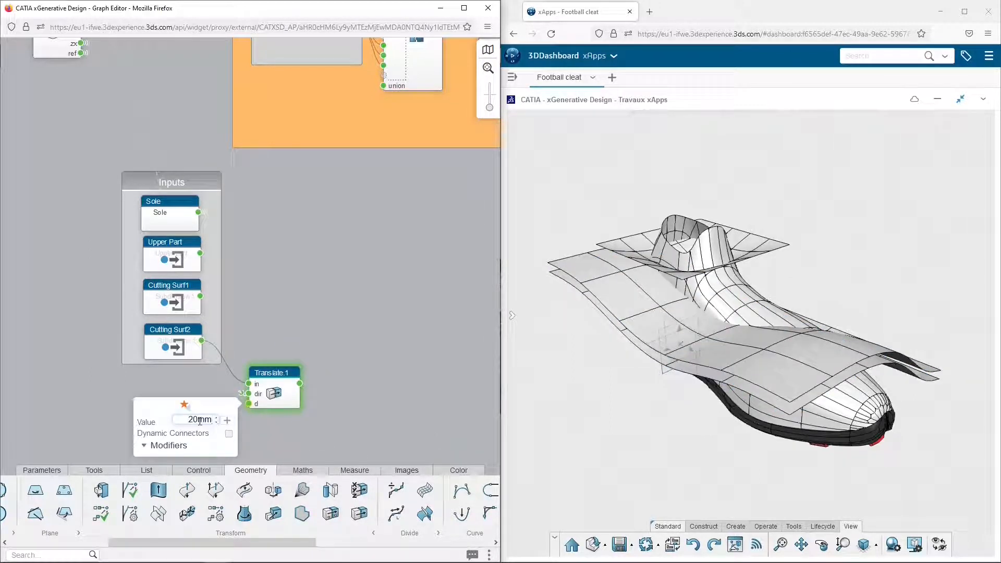
left_click(248, 395)
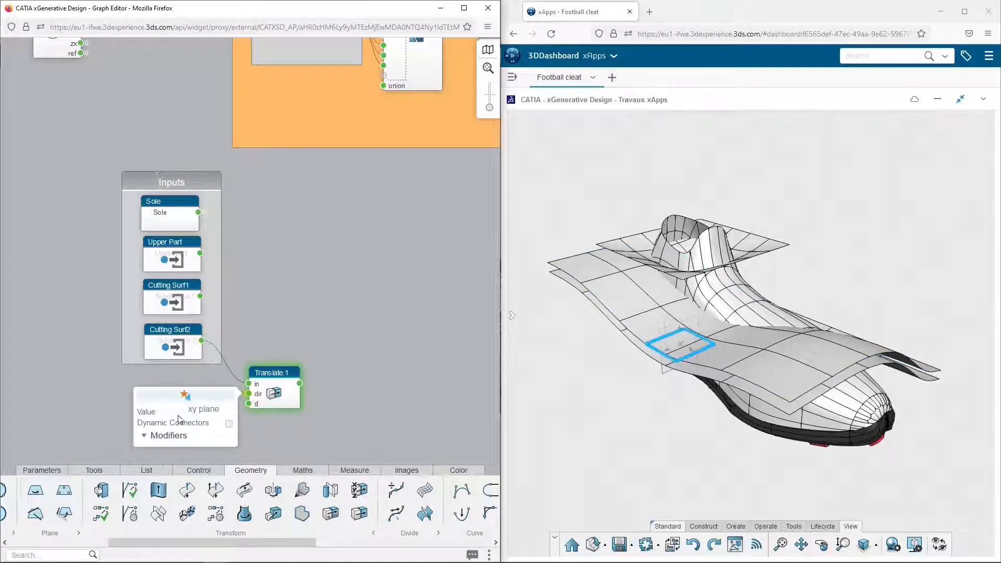
left_click(262, 429)
left_click_drag(285, 381, 250, 365)
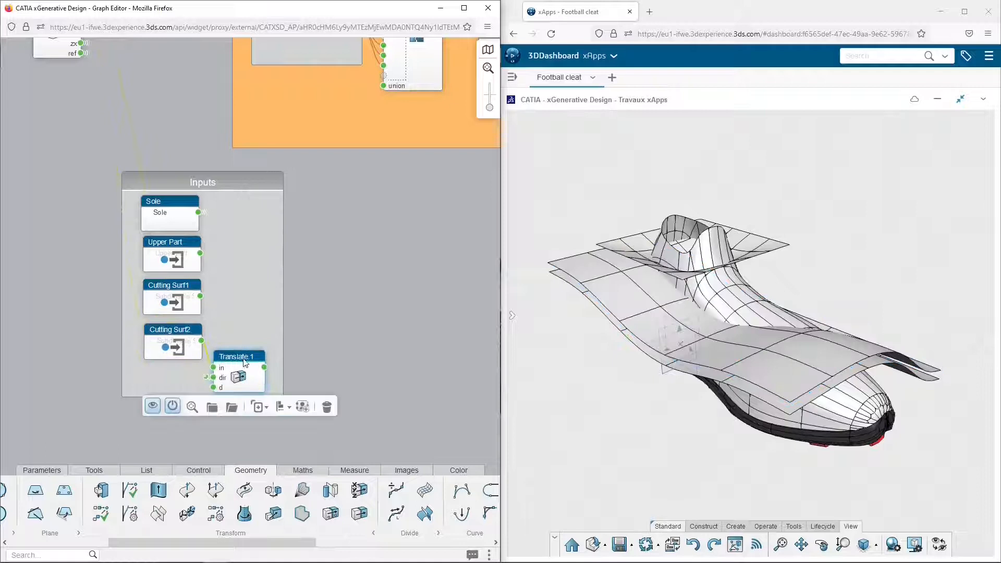
Change the Translate node's distance so the translated copy lies below the original wavy cutting surface
left_click(252, 362)
middle_click_drag(676, 410, 837, 347)
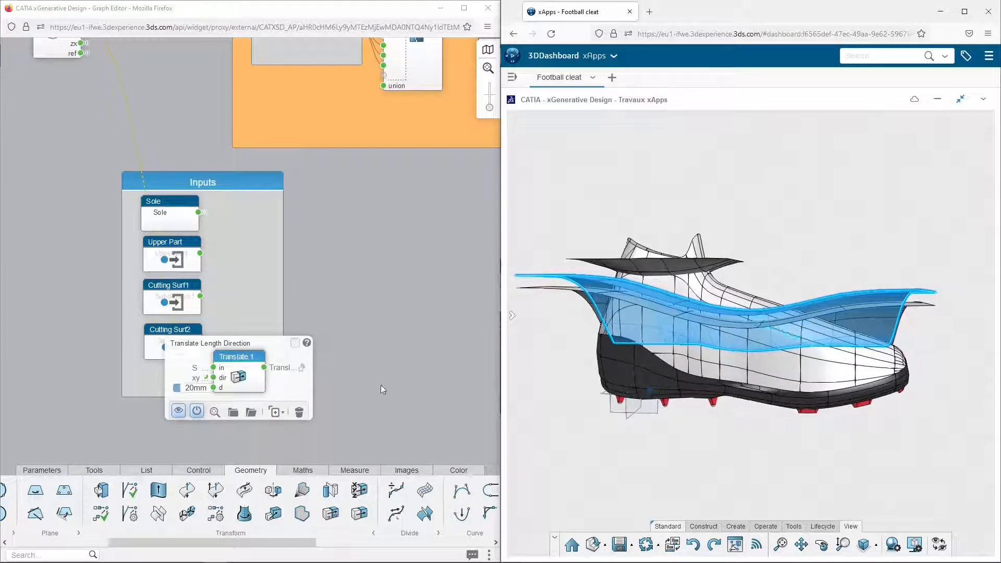
left_click(187, 388)
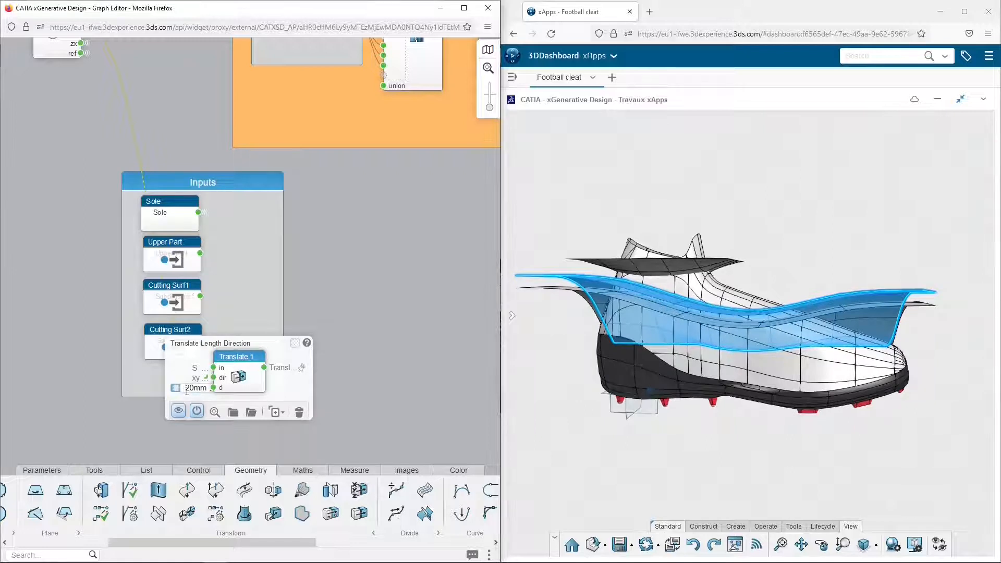
key("Return")
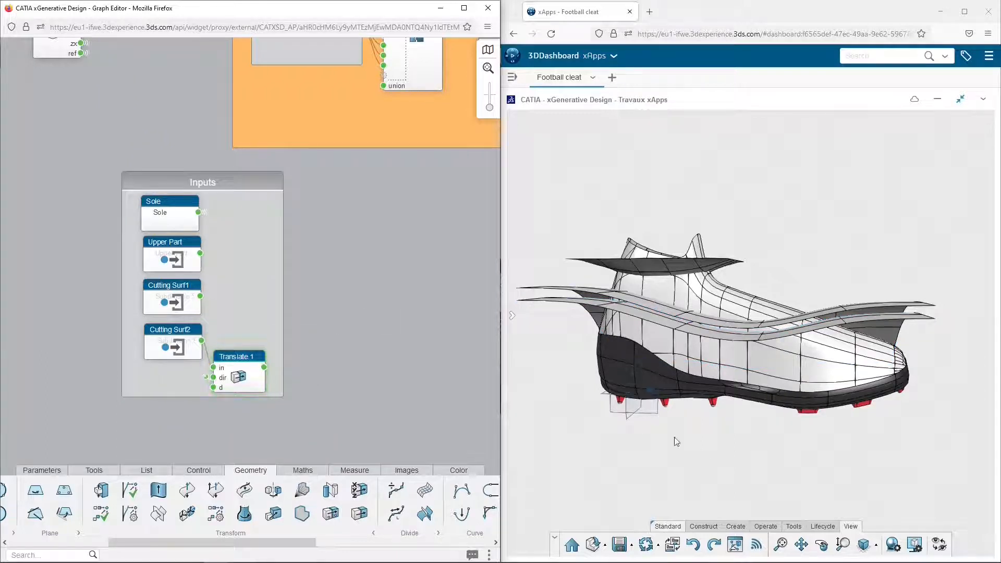
left_click(864, 544)
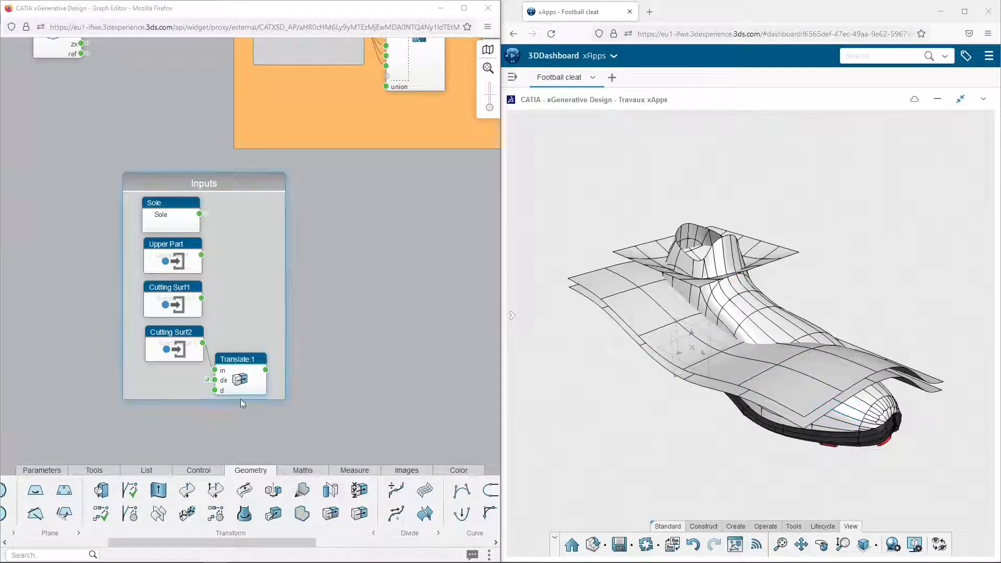
Add a Split node beside the Inputs group, with Upper Part as its object and Cutting Surf1 as its splitting element
left_click(56, 553)
type("split")
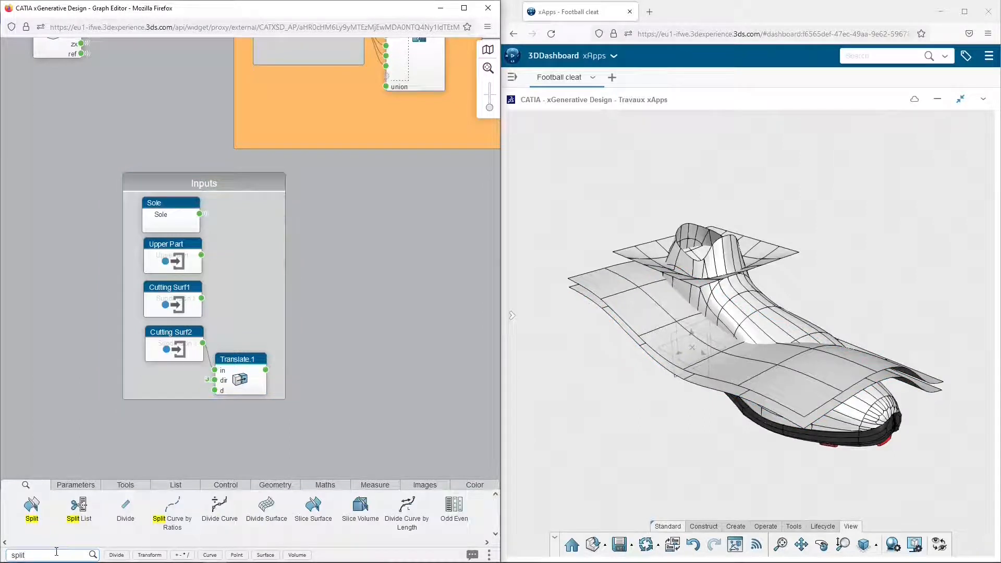
left_click_drag(31, 504, 359, 187)
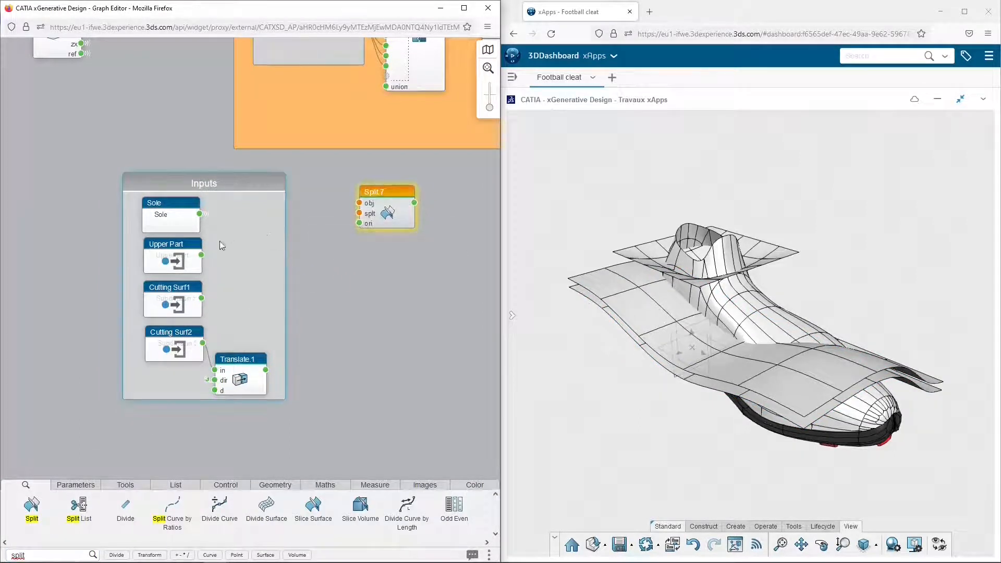
left_click_drag(201, 257, 359, 203)
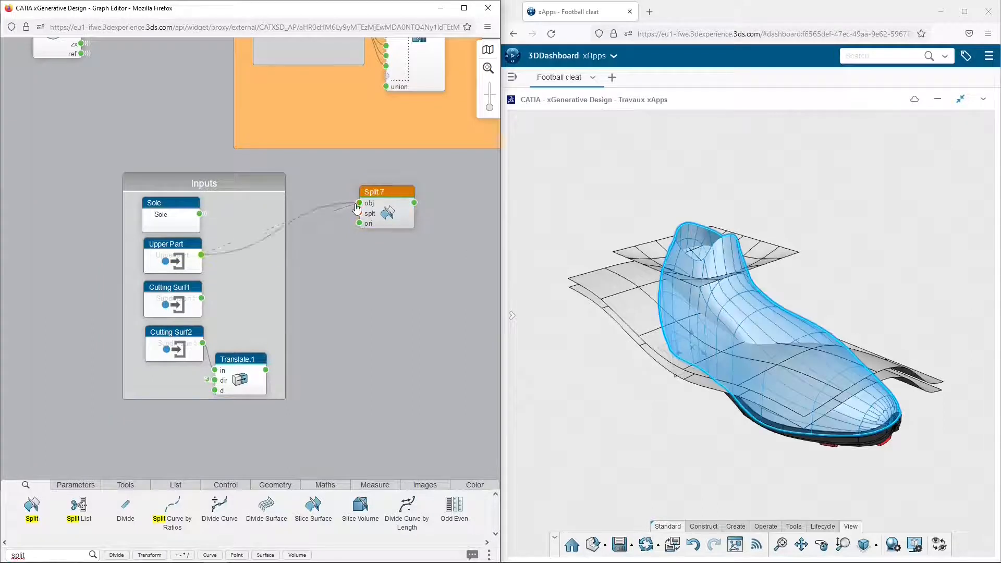
left_click_drag(201, 297, 395, 217)
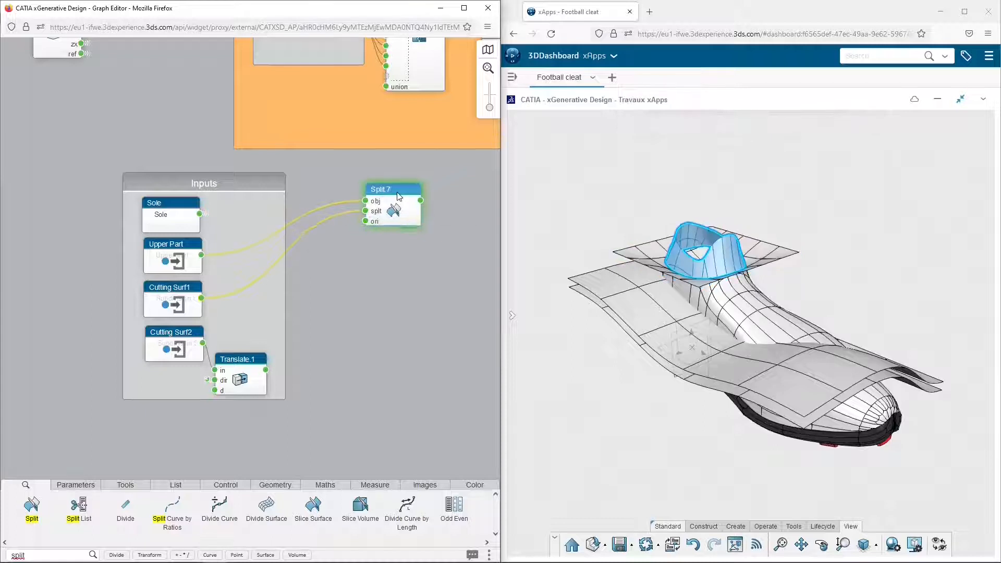
Try the Split node with its orientation set to false and inspect which side of the upper is kept
left_click(366, 221)
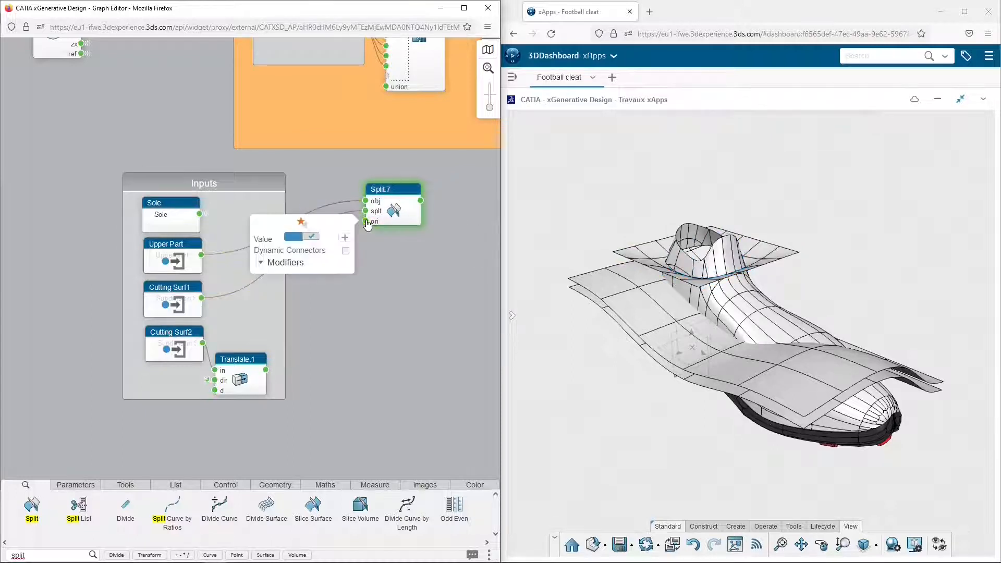
left_click(379, 247)
left_click(404, 191)
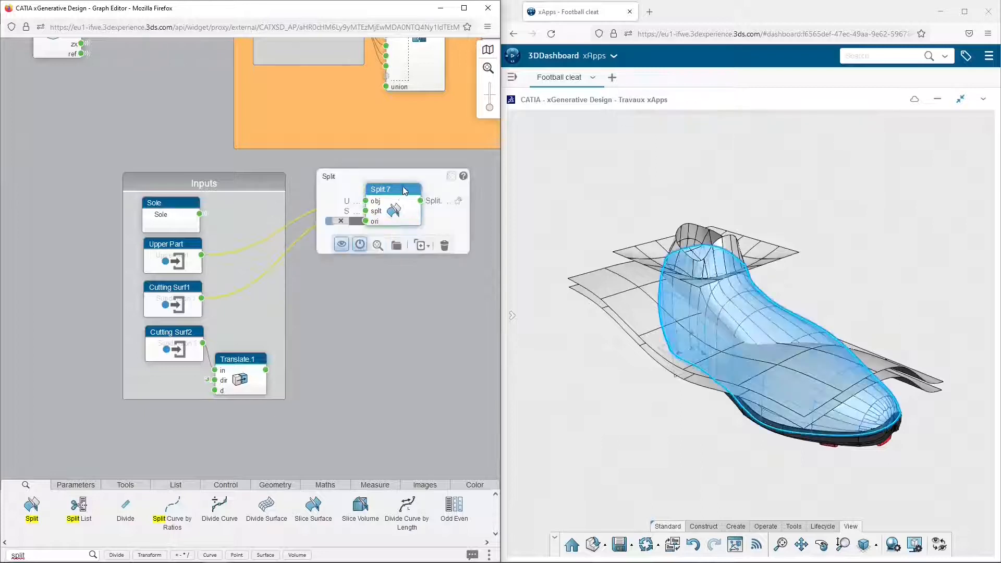
left_click(379, 274)
Set the Split node's orientation back to true and enable Dynamic Connectors on its ori port
left_click(366, 221)
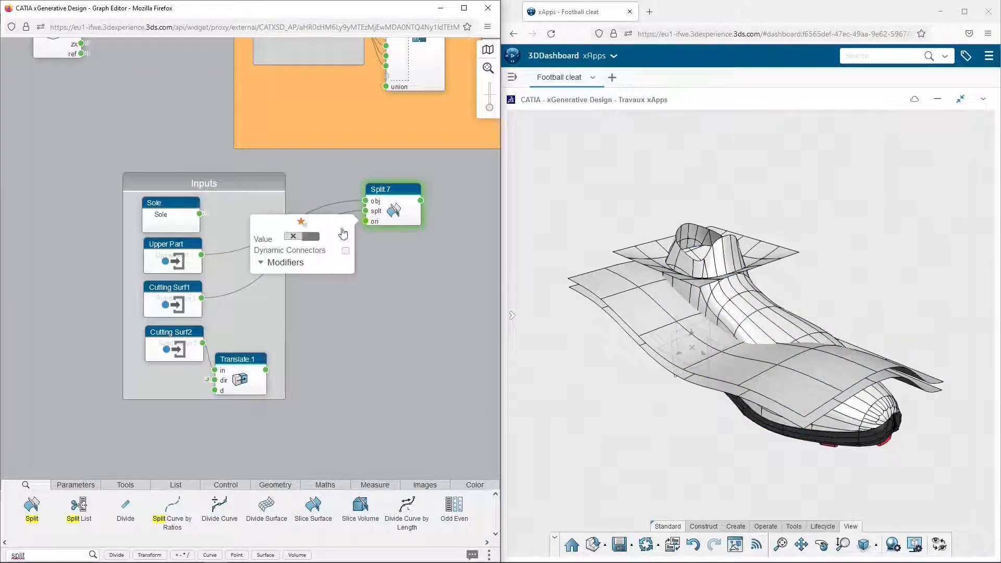
left_click(305, 239)
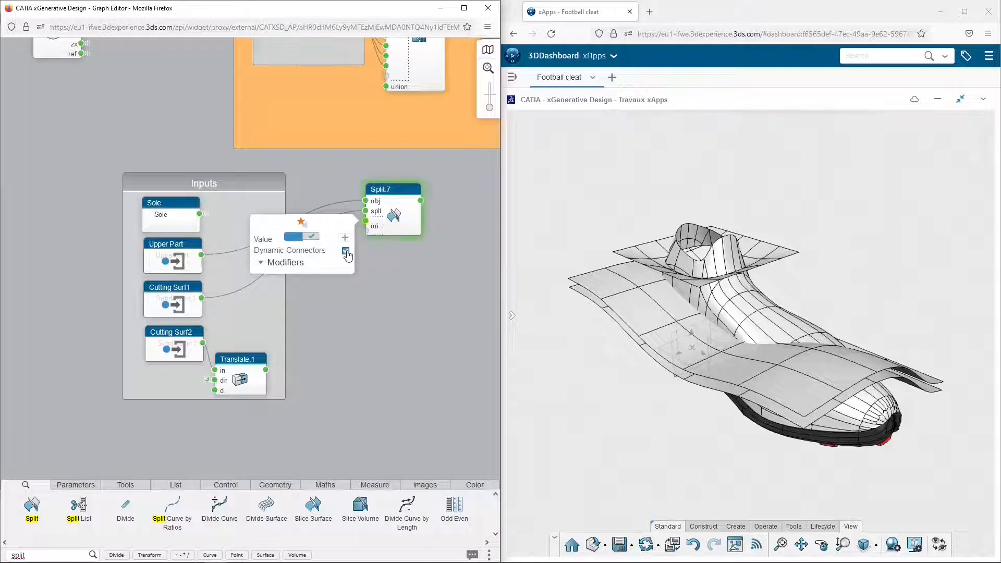
left_click(395, 254)
Add a Boolean node below the Split node and move the Split node farther from the Inputs group
double_click(18, 555)
type("boo")
left_click_drag(31, 504, 363, 292)
left_click_drag(405, 188, 444, 185)
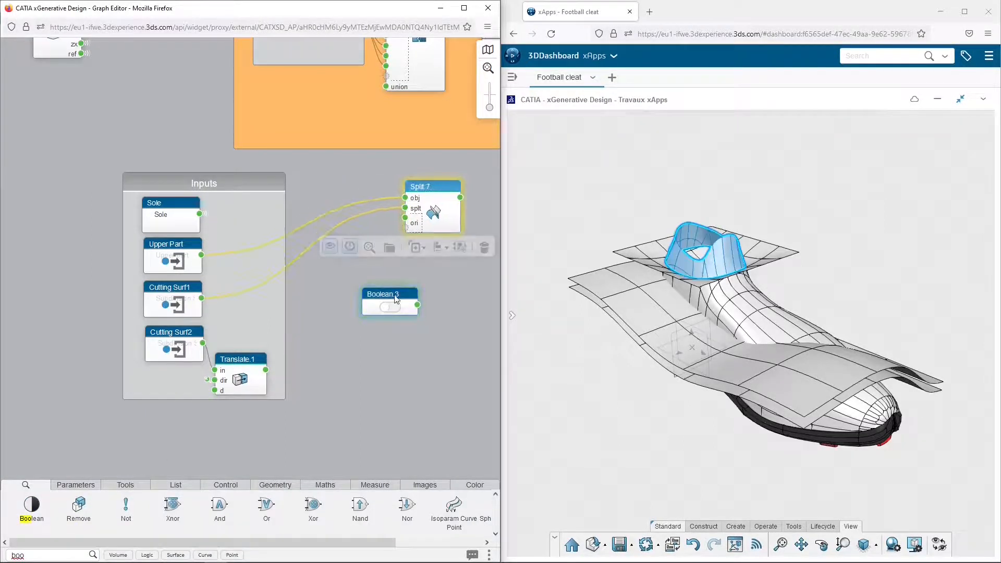
Wire the Boolean node and a duplicate of it to the Split node's ori port, set the first to true, and inspect the resulting items
left_click_drag(386, 294, 349, 242)
left_click(362, 282)
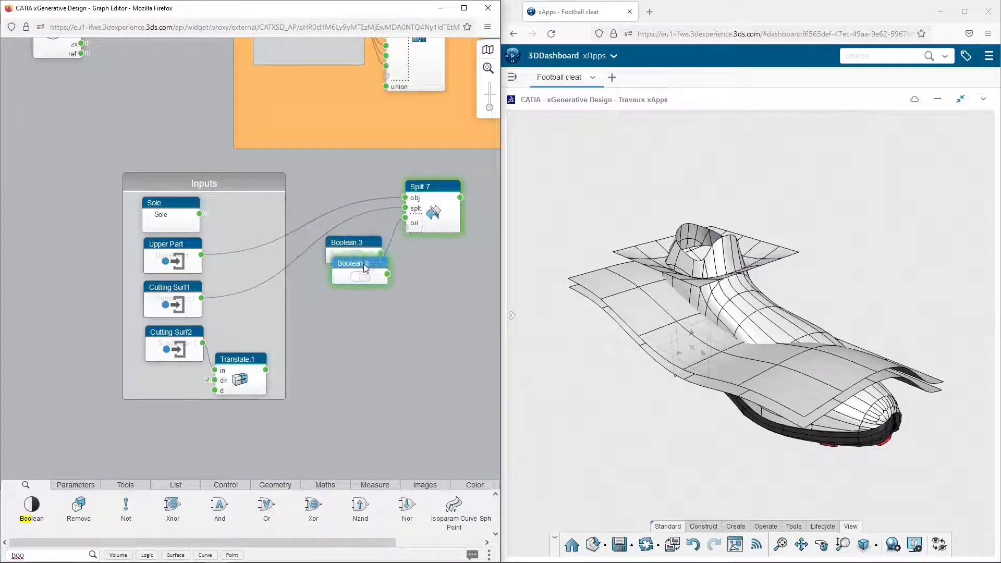
left_click_drag(386, 288, 405, 227)
left_click(354, 256)
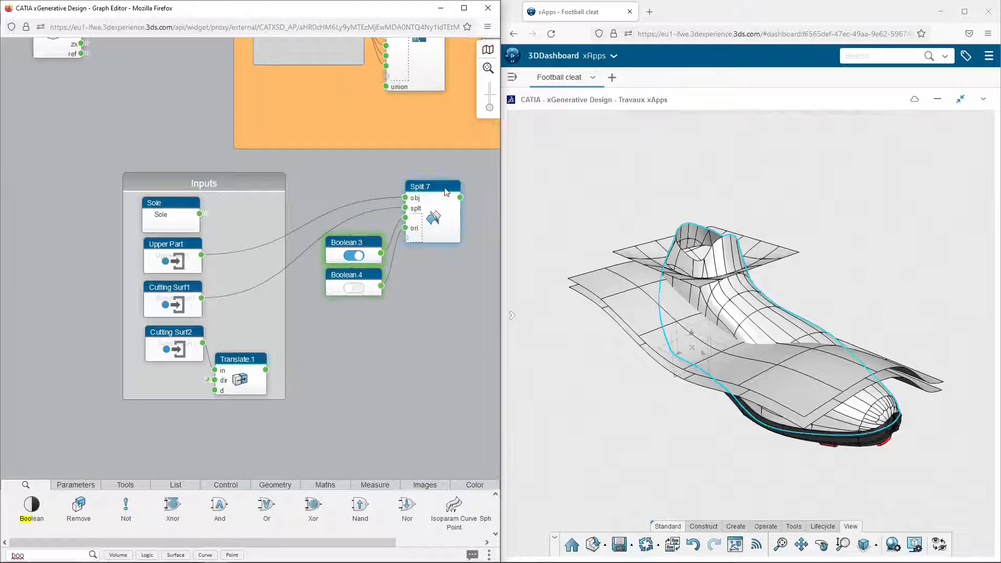
left_click(447, 190)
left_click(433, 201)
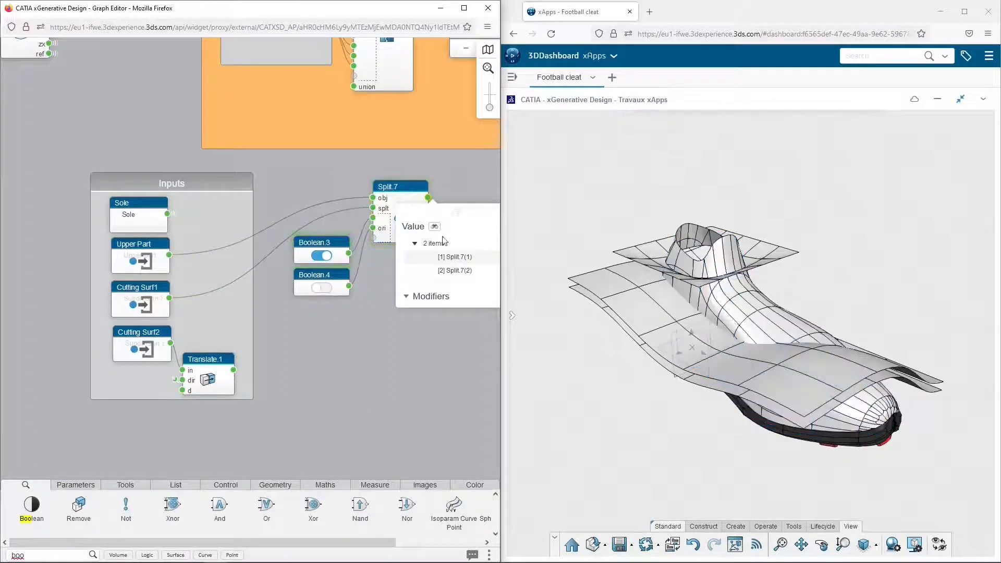
left_click(461, 258)
left_click(460, 286)
left_click(428, 328)
Rename the two Boolean nodes as TRUE and False
double_click(323, 242)
type("TRUE")
key("Return")
double_click(325, 275)
type("False")
key("Return")
Group the TRUE and False nodes, move the group below the Split node, and name it Booleans
left_click_drag(301, 301, 360, 235)
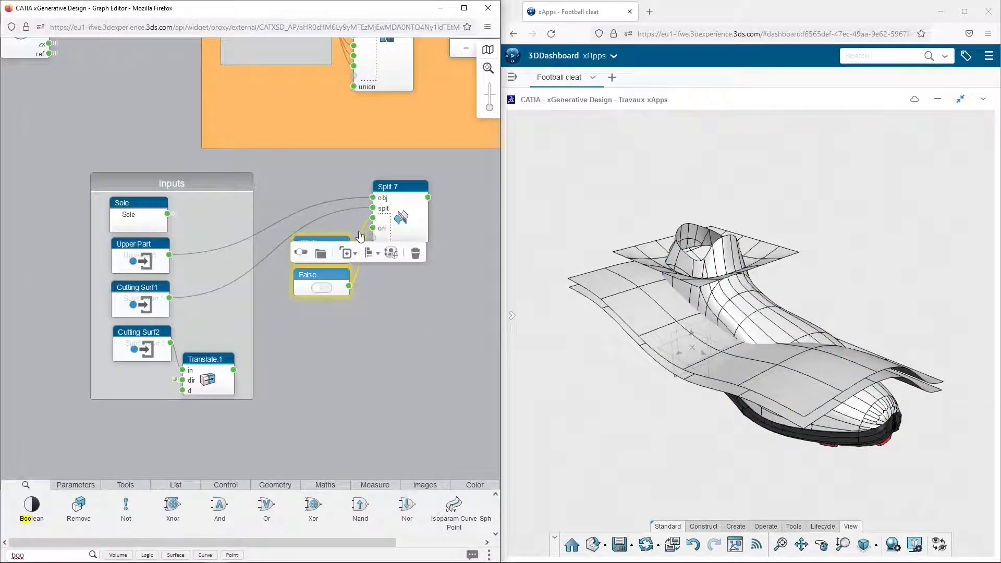
left_click(320, 252)
left_click_drag(346, 292, 342, 321)
double_click(335, 317)
type("Boolea")
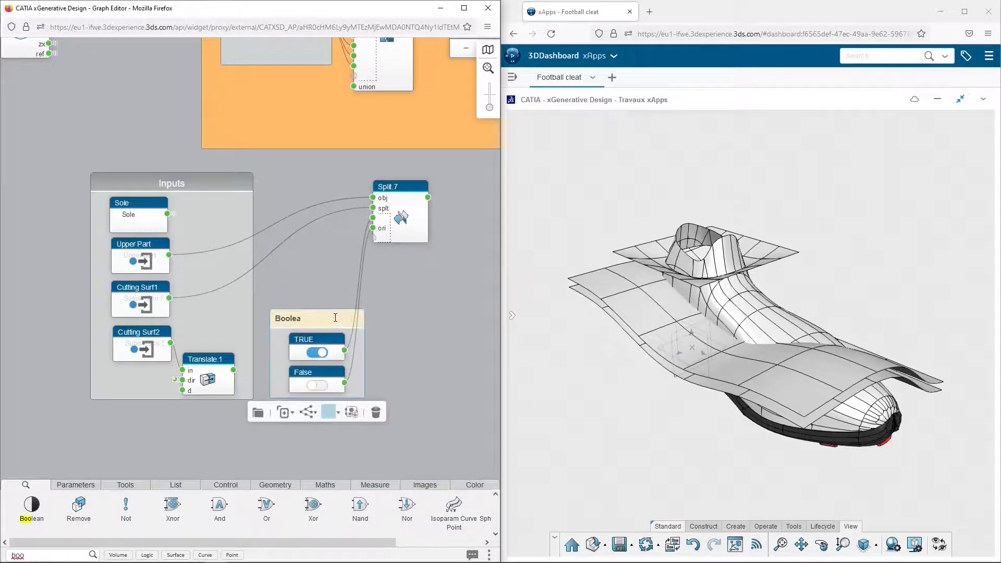
type("ns")
key("Return")
Add a Get Item node beside the Split node and connect the Split output to its list input
middle_click_drag(435, 301, 274, 301)
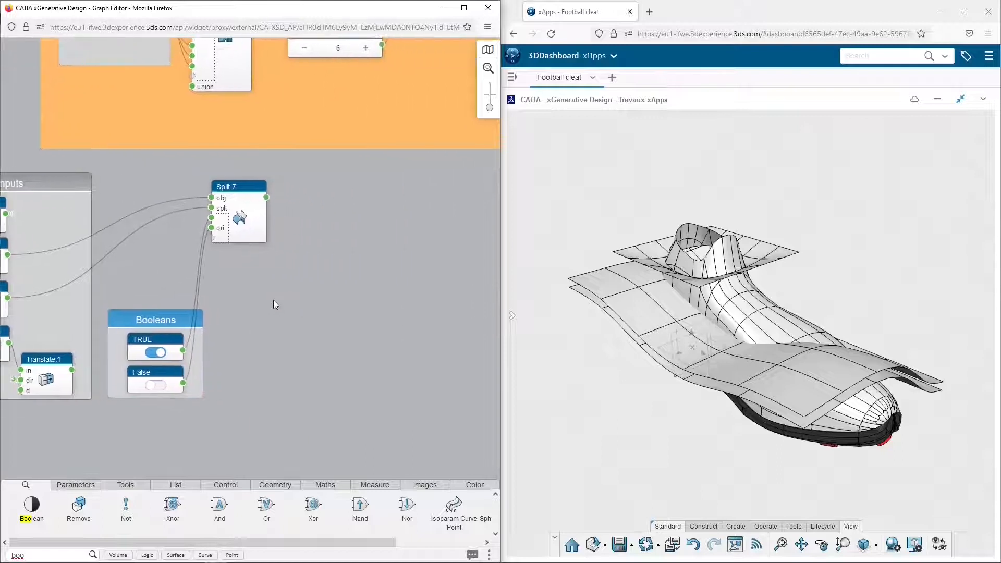
double_click(54, 555)
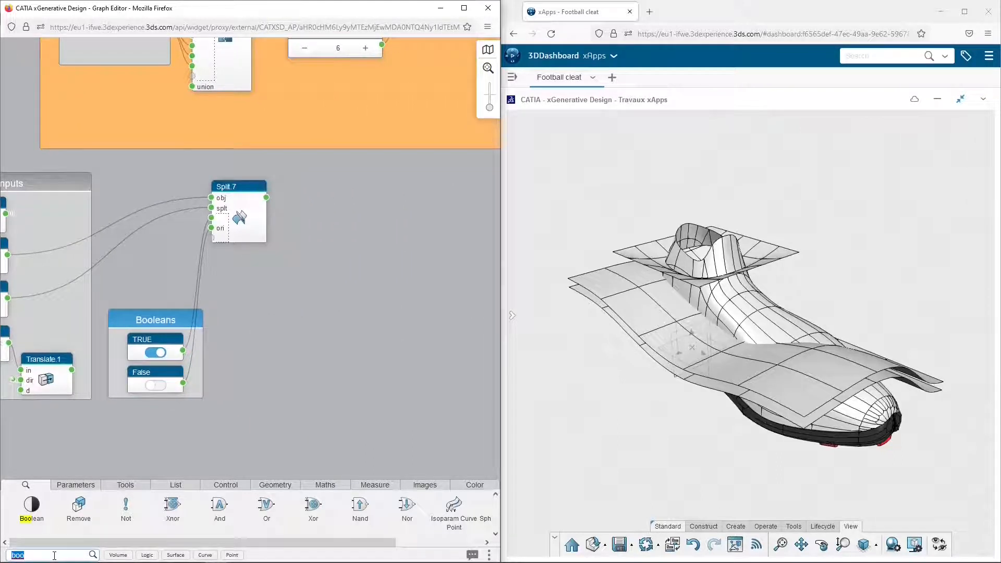
type("get")
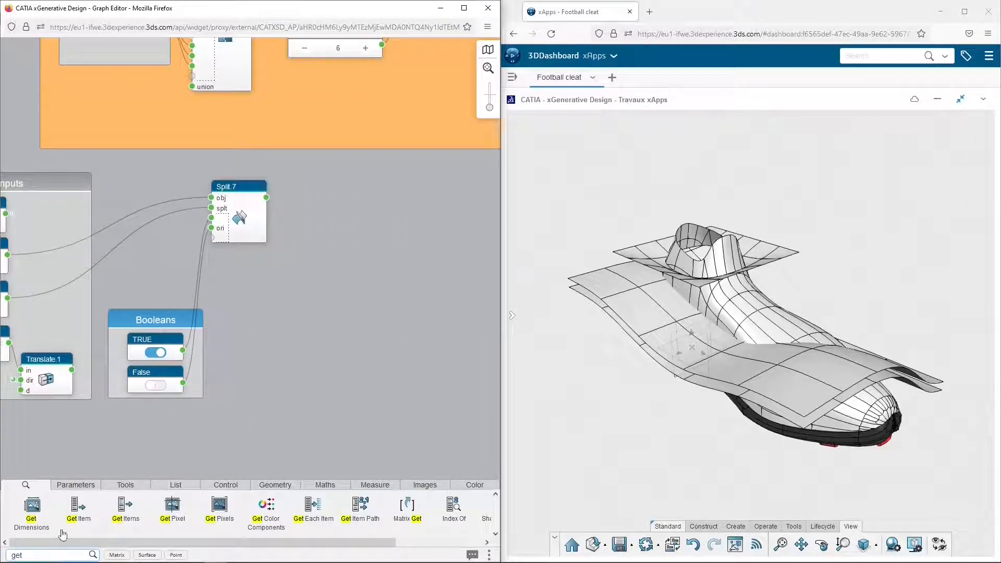
left_click_drag(78, 507, 332, 232)
left_click_drag(272, 202, 331, 249)
Set the Get Item node's index to 2, check the extracted surface, and place the node closer to the Split node
left_click(331, 260)
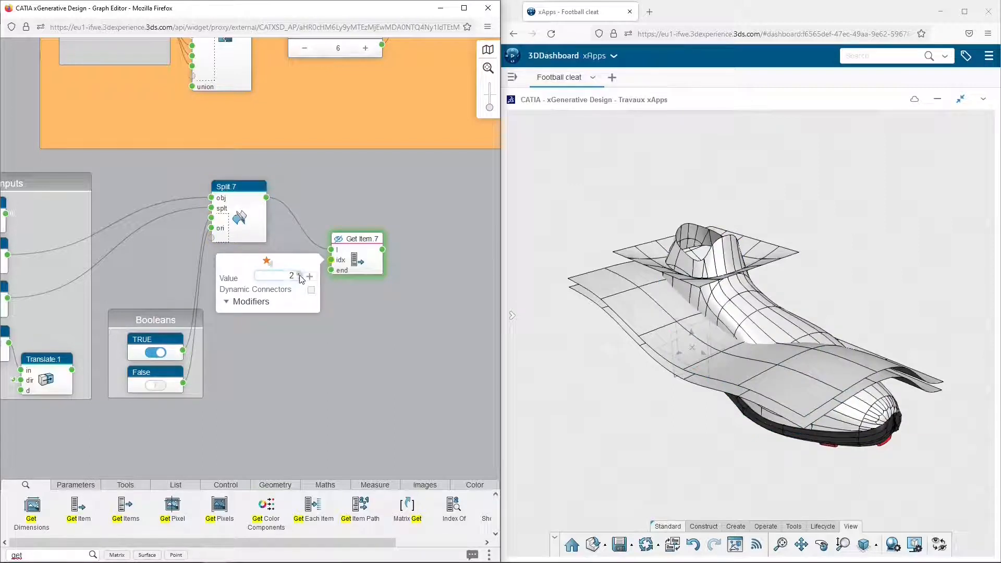
left_click(332, 211)
left_click(352, 239)
left_click(322, 293)
left_click(363, 240)
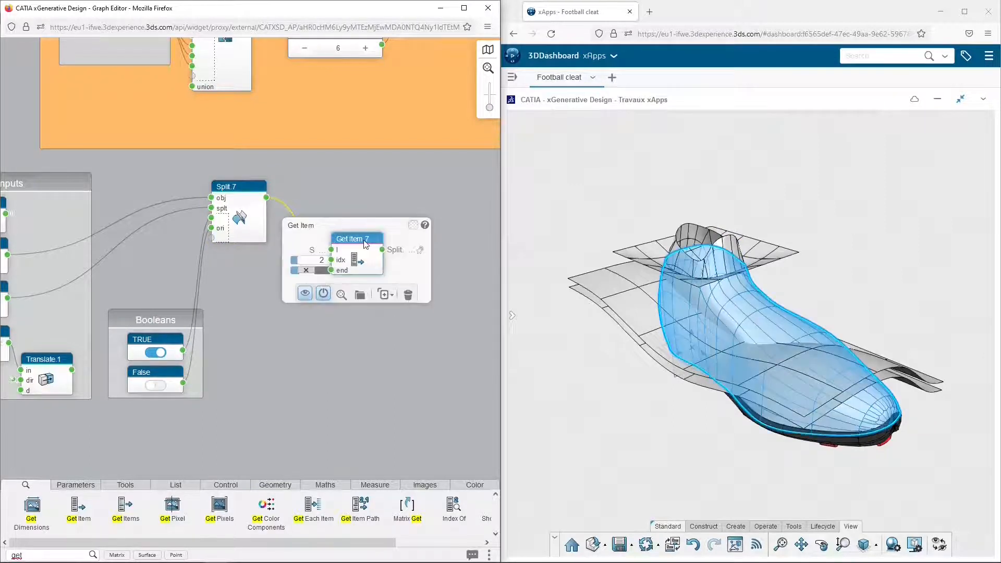
left_click_drag(364, 241, 330, 231)
left_click(252, 277)
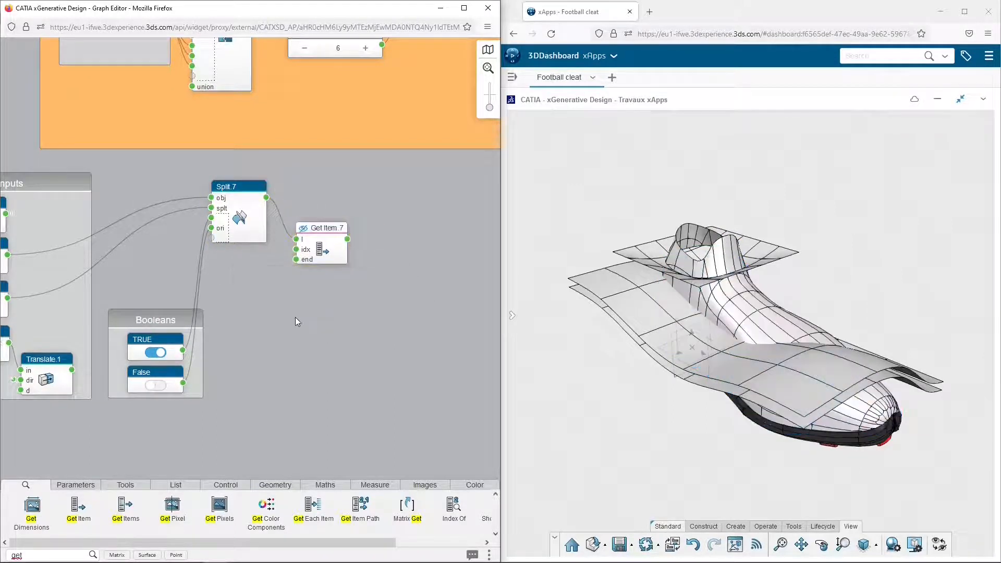
Duplicate the Split node with its dataflows and place the copy beyond the Get Item node
left_click(239, 190)
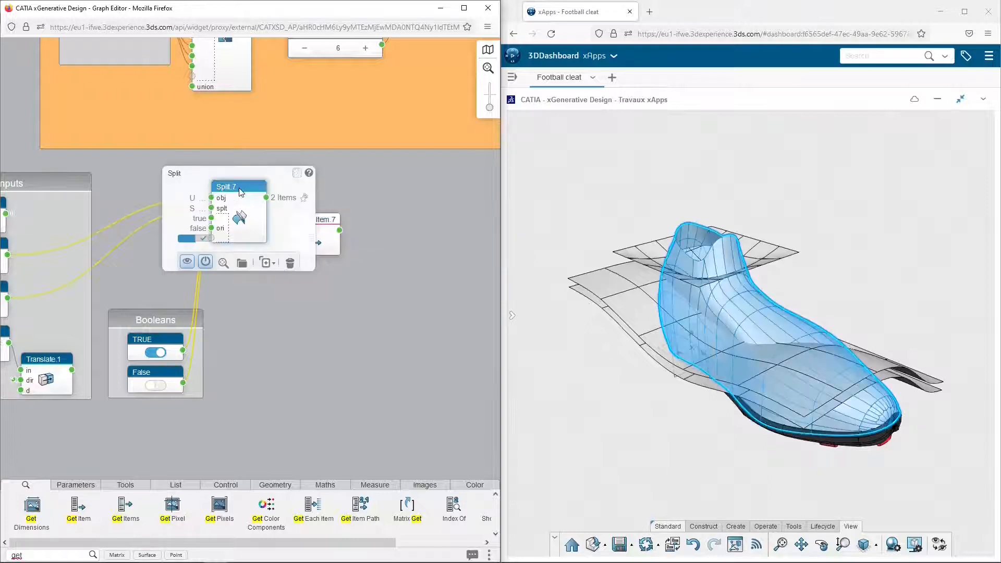
left_click(273, 264)
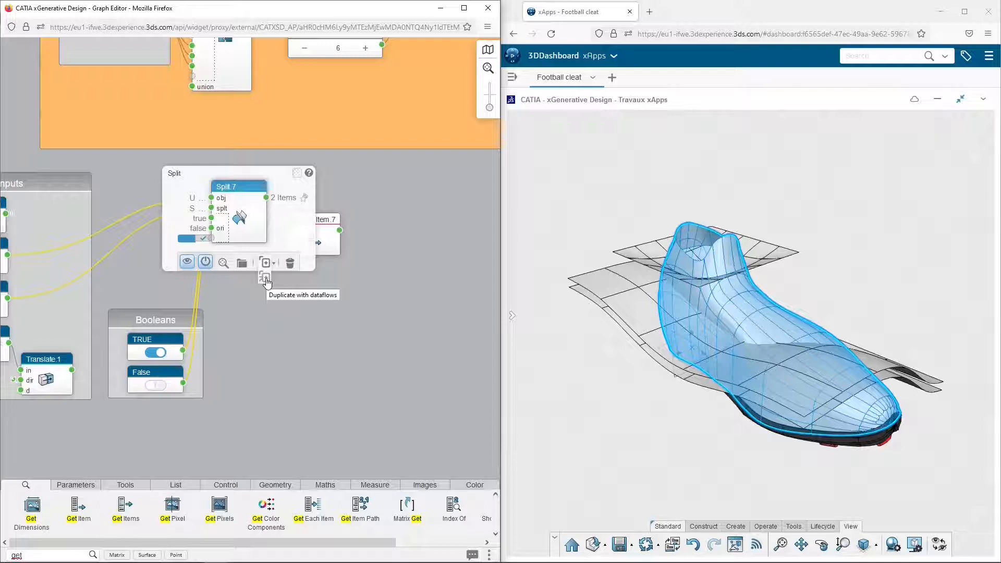
left_click(266, 277)
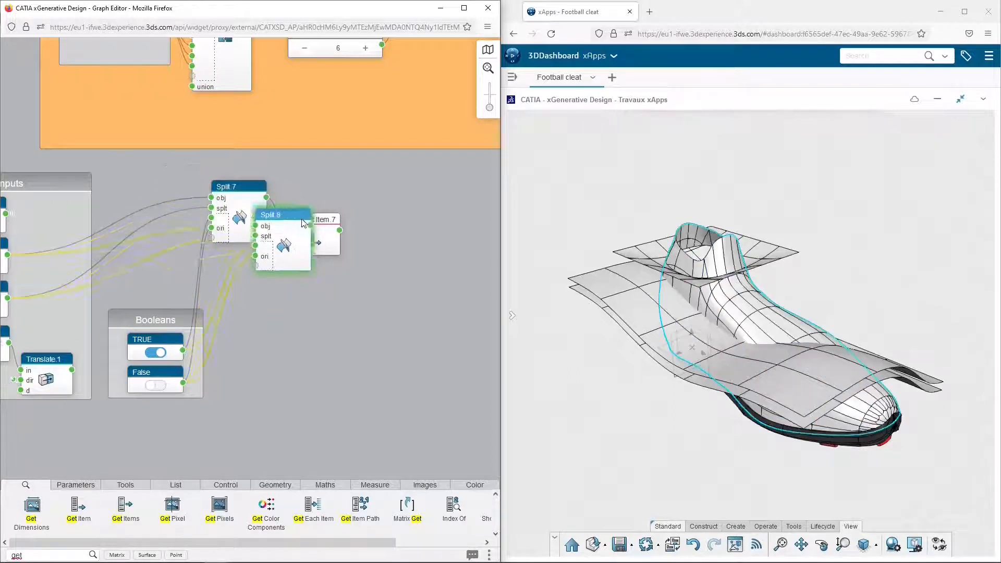
left_click_drag(386, 252, 419, 255)
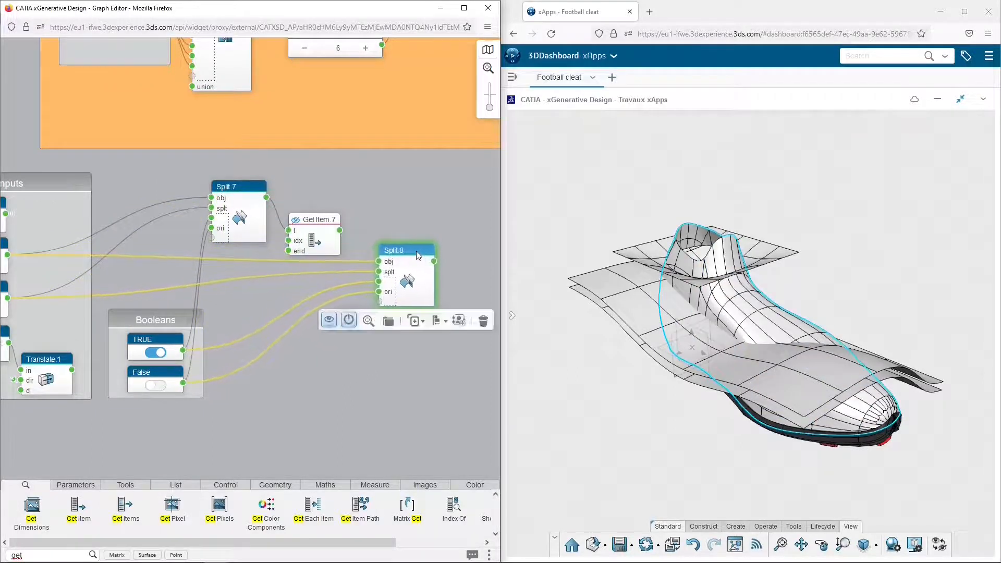
Feed the second Split node with the Get Item output as its object and Cutting Surf2 as its splitting element
left_click_drag(339, 230, 378, 262)
middle_click_drag(228, 315, 275, 293)
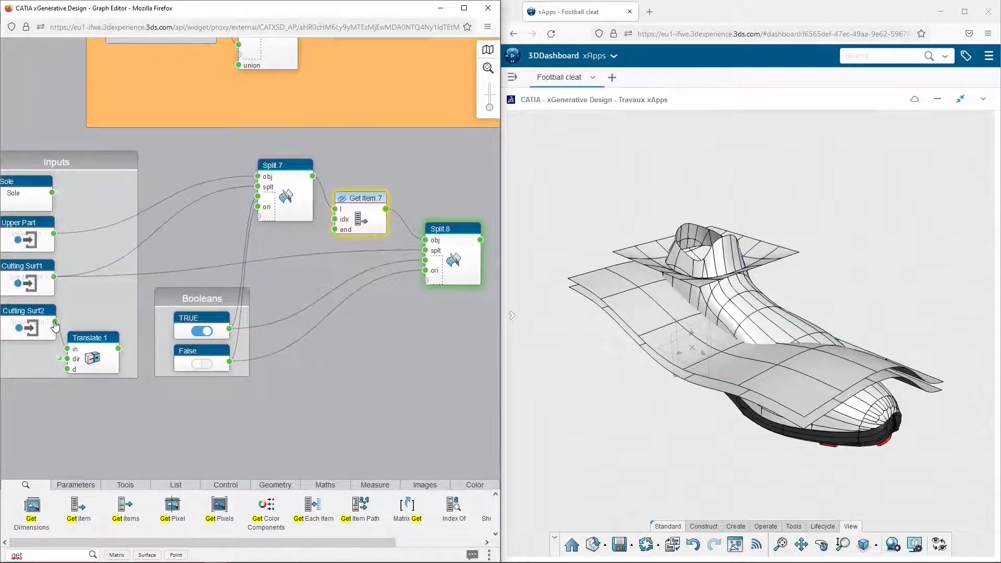
left_click_drag(56, 323, 177, 309)
left_click_drag(383, 266, 425, 251)
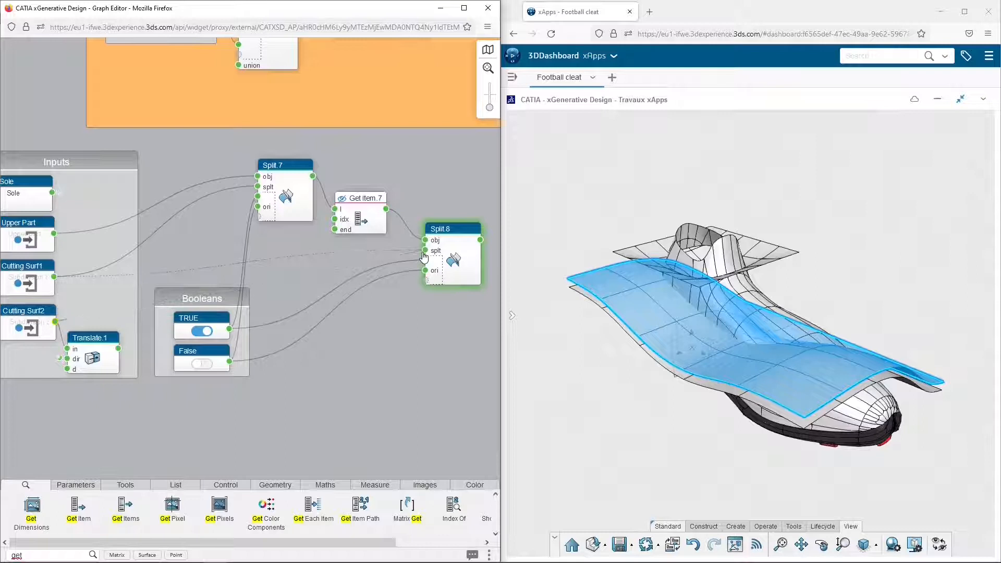
Examine the second Split node's output items to see which surface region each one represents
middle_click_drag(443, 288, 315, 280)
left_click(323, 220)
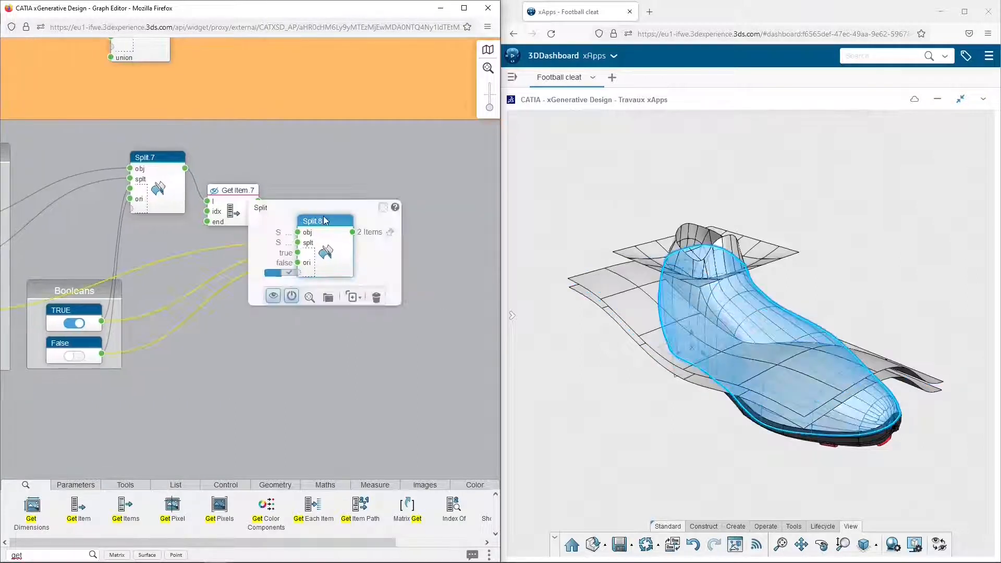
left_click(403, 203)
left_click(353, 233)
left_click(416, 296)
left_click(427, 280)
left_click(424, 309)
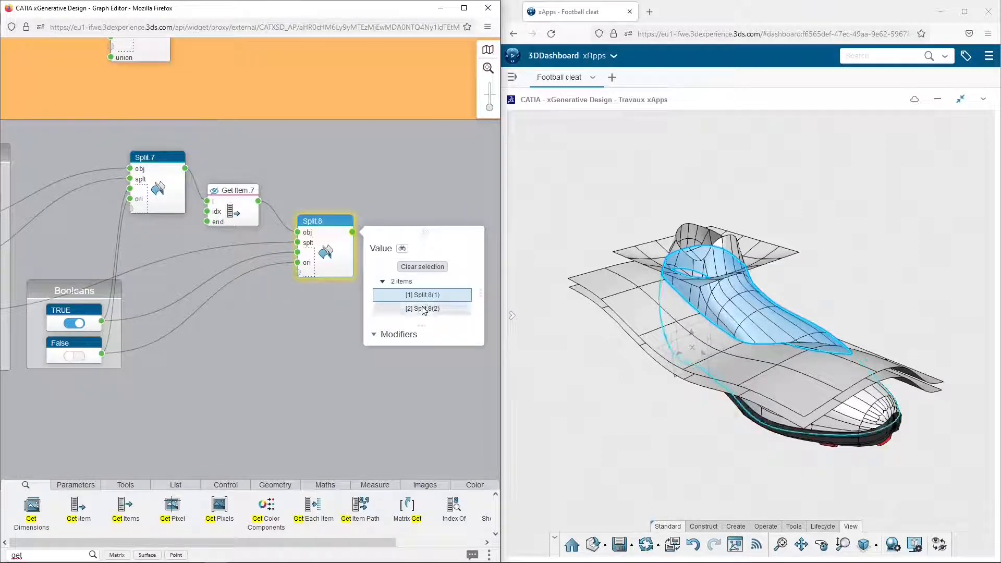
left_click(290, 323)
Copy the Get Item node, place the copy after the second Split node, and connect that Split's output to its list input
left_click_drag(327, 225, 312, 224)
left_click(251, 193)
key("ctrl+c")
key("ctrl+v")
left_click_drag(256, 203, 403, 253)
left_click_drag(336, 229, 363, 262)
Duplicate the first Split node with its dataflows, place the copy last in the chain, and connect the second Get Item output as its object
left_click(157, 157)
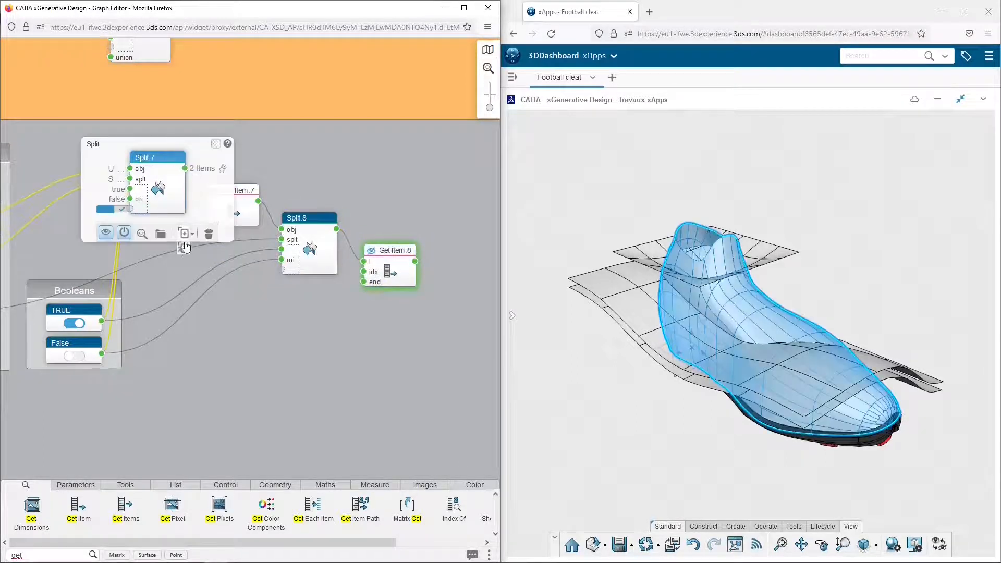
key("ctrl+c")
key("ctrl+v")
left_click_drag(182, 161, 386, 267)
middle_click_drag(480, 286, 365, 258)
left_click_drag(299, 235, 322, 264)
Connect the Translate.1 output as the third Split node's splitting element and inspect the resulting items
scroll(245, 280, "down", 3)
middle_click_drag(123, 286, 210, 286)
left_click_drag(72, 281, 411, 255)
left_click(439, 234)
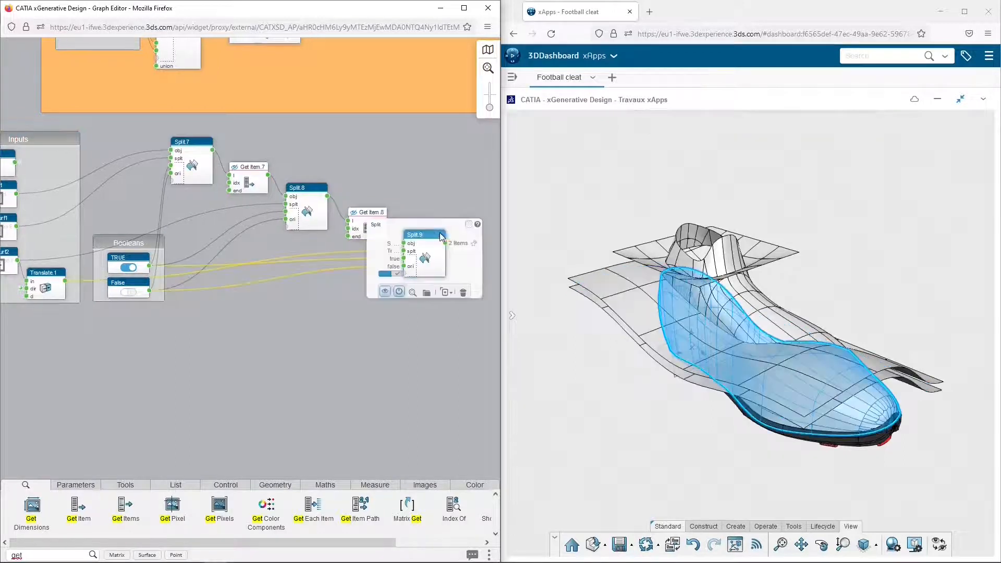
middle_click_drag(445, 214, 289, 214)
left_click(296, 242)
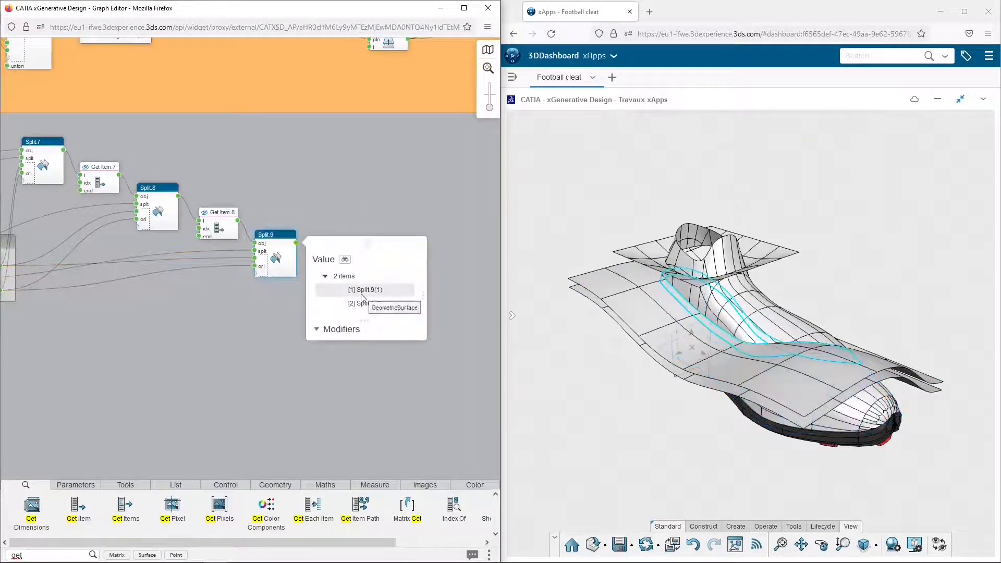
left_click(361, 295)
left_click(362, 322)
left_click(300, 318)
Hide the connection lines from the TRUE and False nodes, and move the second Get Item and third Split nodes closer together
middle_click_drag(264, 201, 336, 195)
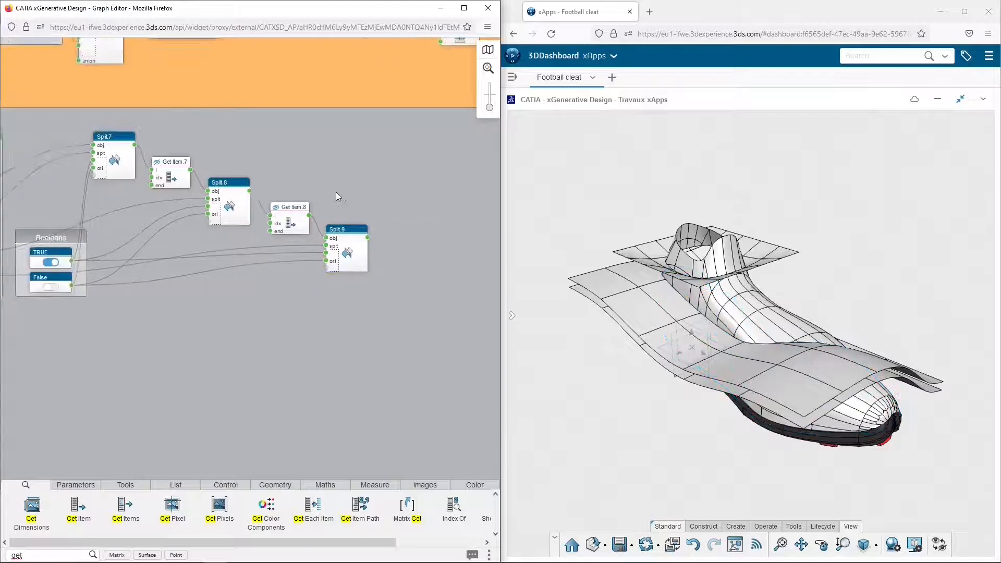
left_click(71, 262)
left_click(71, 286)
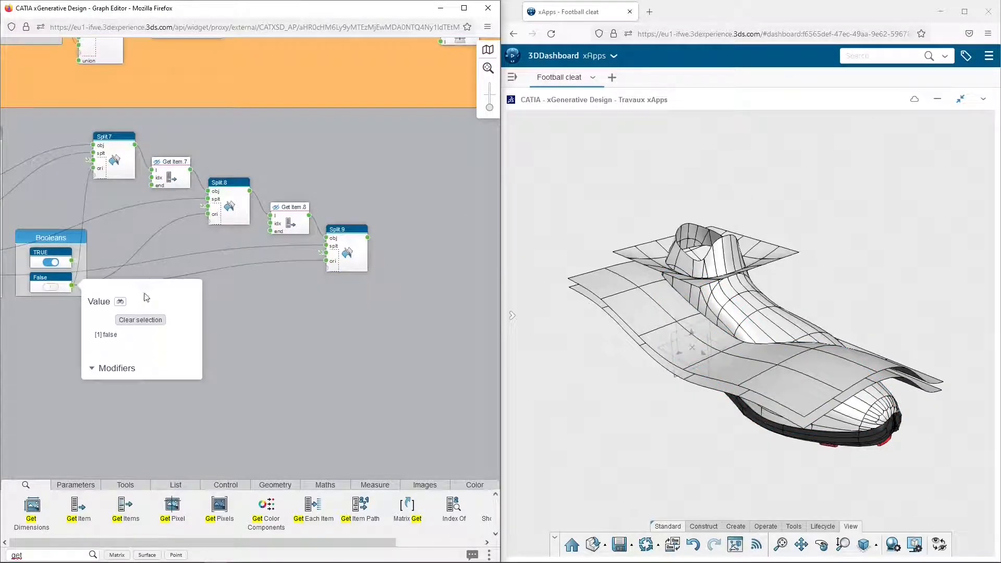
left_click(252, 305)
left_click_drag(293, 214, 286, 211)
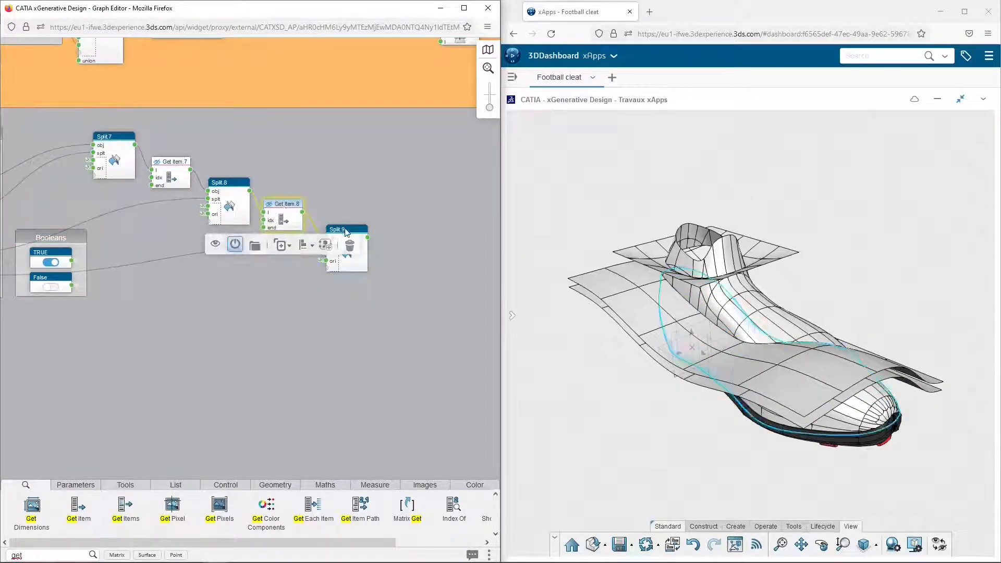
left_click_drag(348, 232, 335, 226)
left_click(364, 205)
Duplicate the first Get Item node, place the copy beyond the chain, connect it to the first Split's output, and open its index value
mouse_move(172, 166)
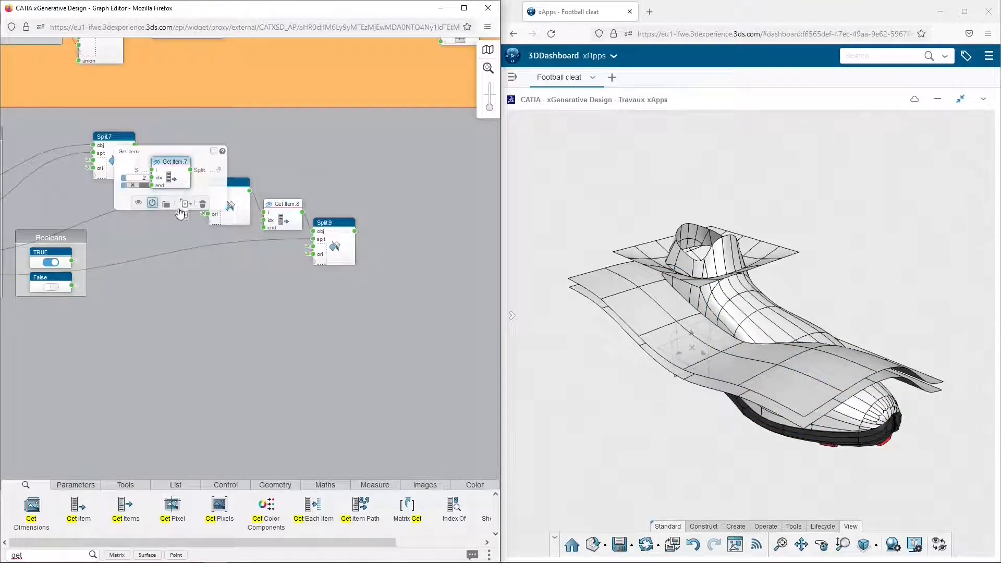
left_click(185, 204)
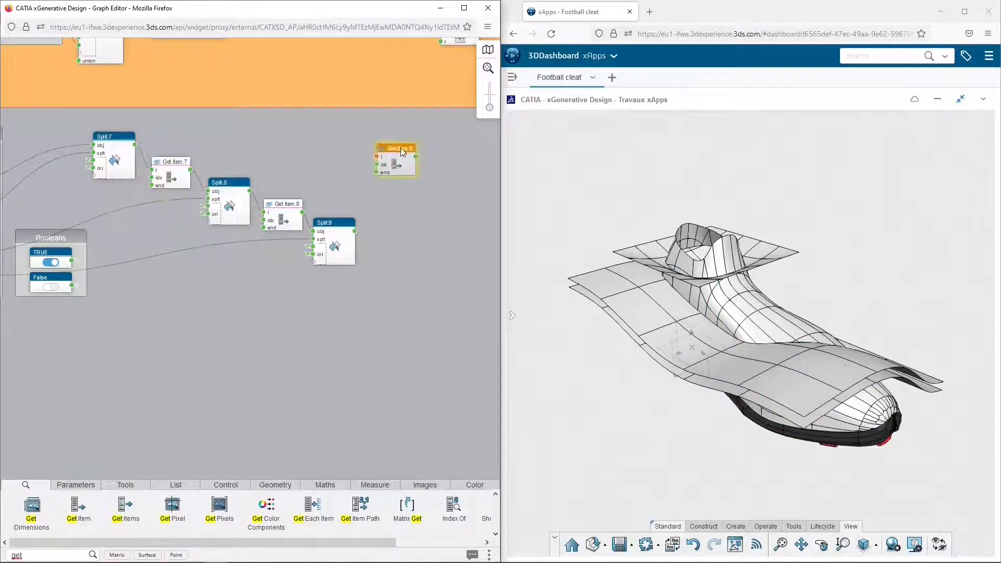
left_click(401, 135)
left_click(366, 138)
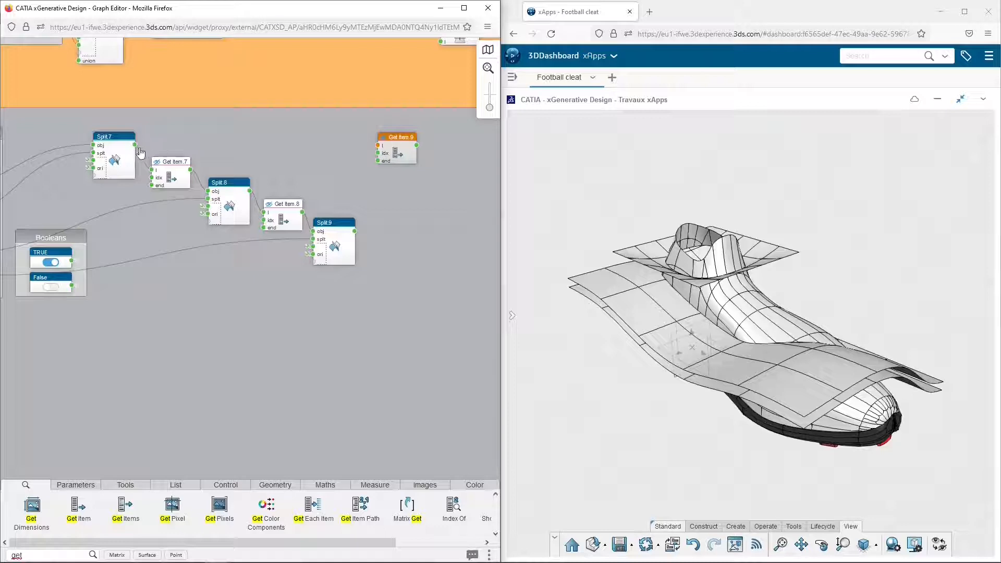
left_click_drag(141, 152, 190, 150)
left_click_drag(364, 151, 377, 146)
left_click(387, 185)
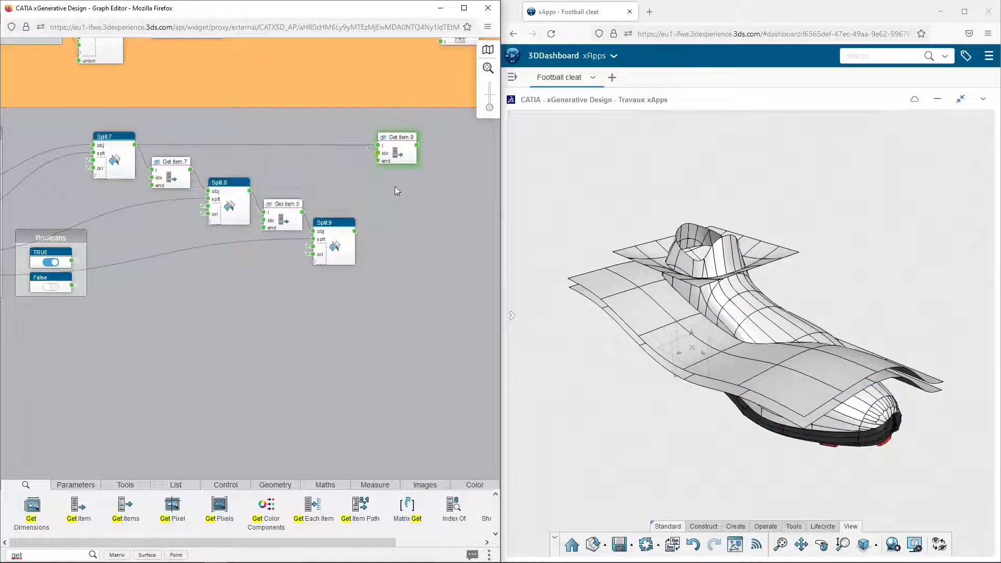
Duplicate the new Get Item node directly below itself and connect the second Split's output to the copy's list input
left_click(399, 150)
left_click(409, 180)
left_click(395, 179)
left_click_drag(250, 191, 378, 182)
Stack two more Get Item duplicates below, connect both to the third Split's output, and adjust the last one's index
left_click(404, 178)
left_click(411, 215)
left_click(395, 218)
left_click(411, 253)
left_click(396, 253)
left_click_drag(354, 231, 379, 255)
left_click(378, 263)
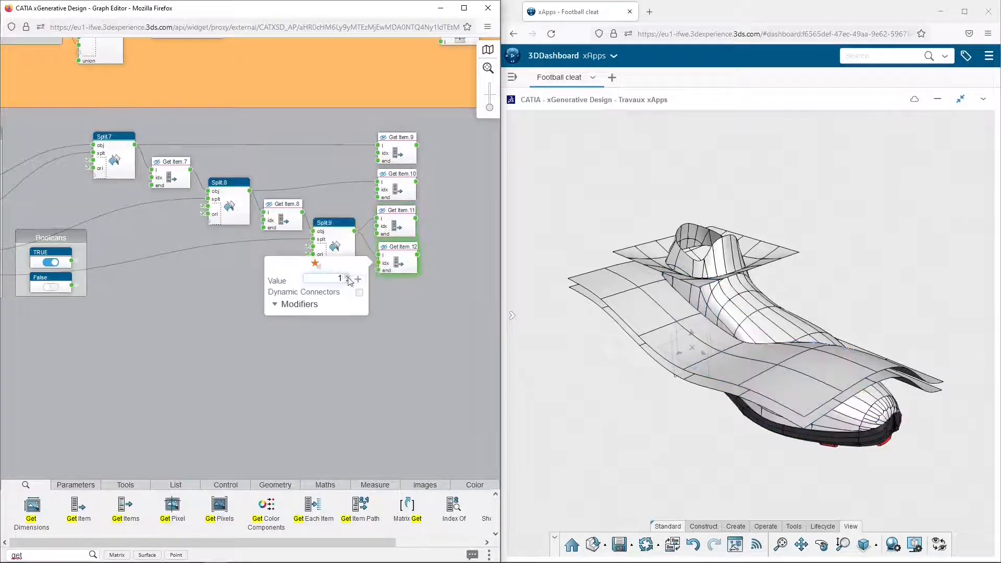
left_click(396, 304)
Group the Split nodes, Get Item nodes and Booleans group together, shift the group away from Inputs, and name it DIVISIONS
scroll(167, 258, "down", 3)
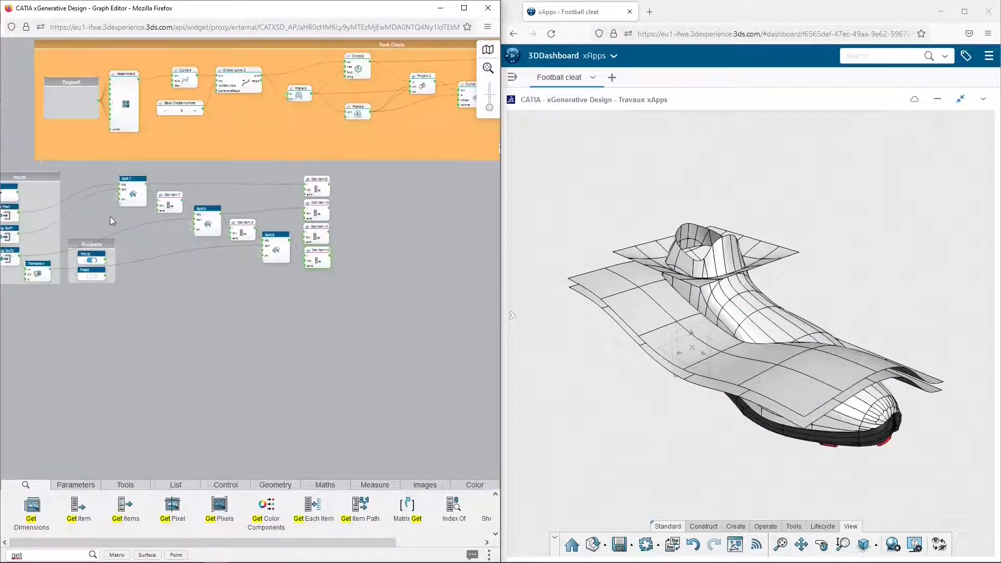
left_click_drag(64, 167, 364, 293)
left_click(327, 318)
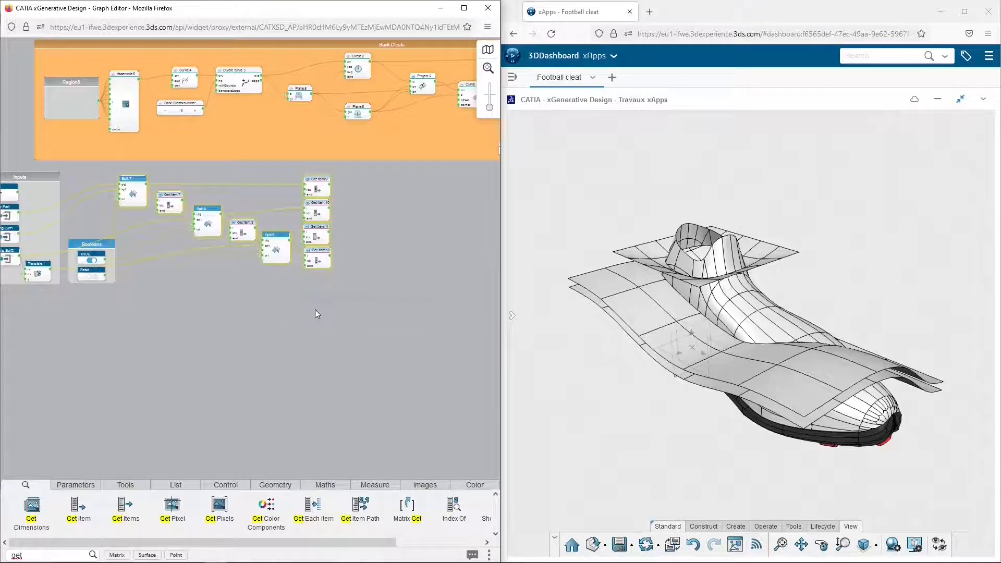
left_click_drag(201, 168, 213, 169)
double_click(213, 169)
type("Sp")
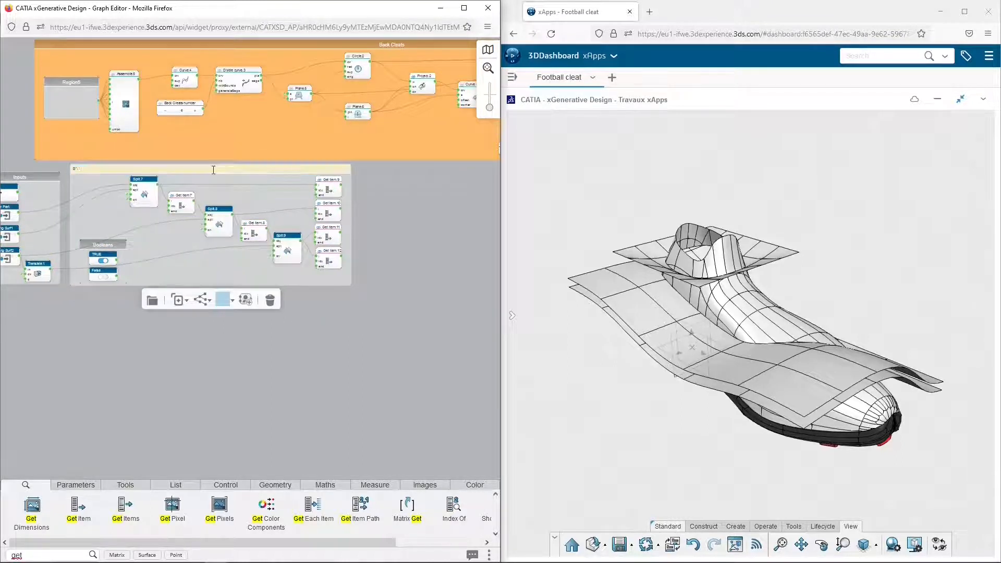
type("VISIONS")
left_click(373, 213)
Add a Relay node beyond the DIVISIONS group, connect the first stacked Get Item's output to it, and name it PART1
scroll(365, 207, "up", 3)
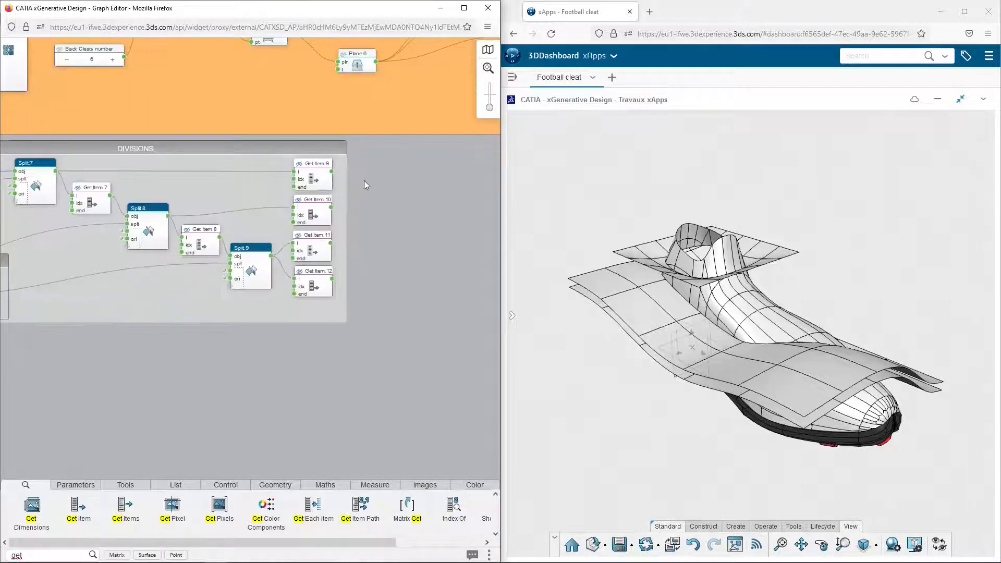
middle_click_drag(415, 216, 270, 228)
left_click_drag(175, 177, 178, 180)
double_click(57, 555)
type("Rel")
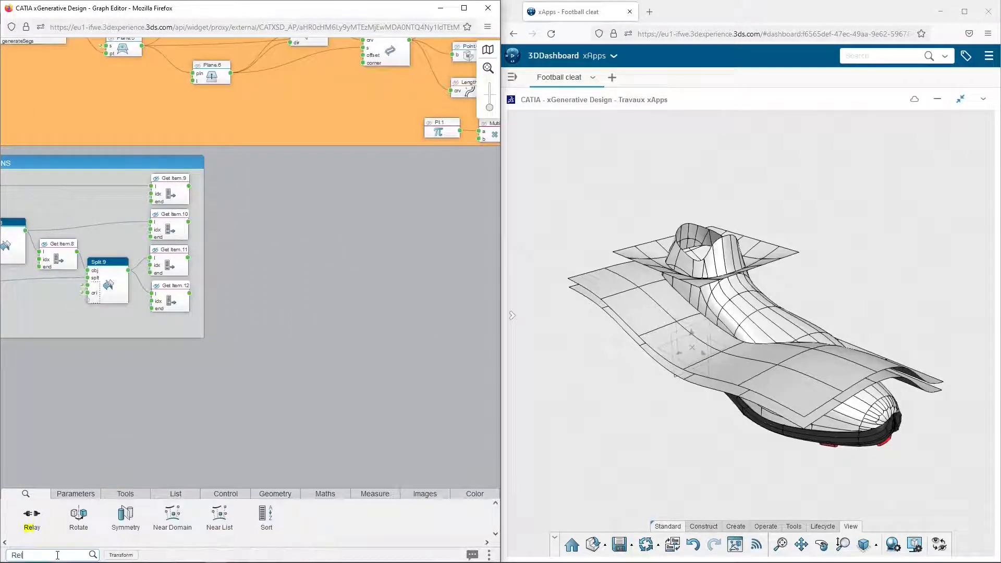
left_click_drag(32, 529, 289, 170)
left_click_drag(189, 187, 278, 181)
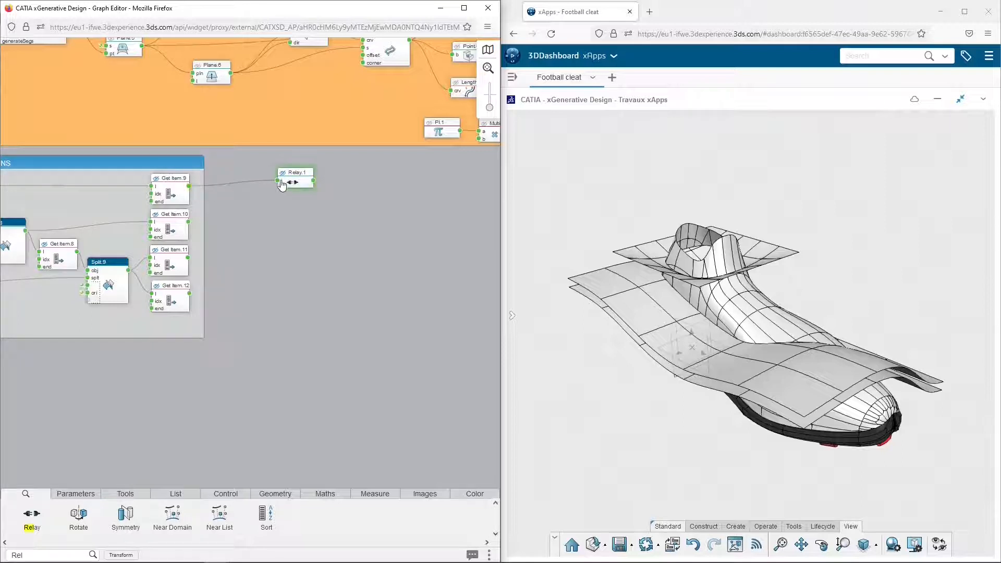
left_click(297, 177)
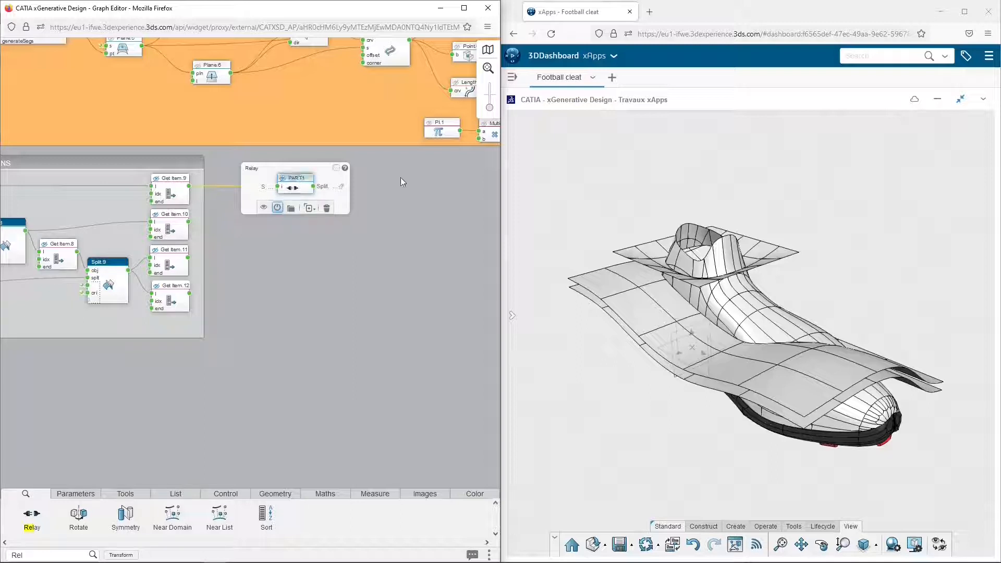
Duplicate the PART1 relay below itself, connect the second stacked Get Item's output to the copy, and name it PART2
left_click(299, 182)
key("ctrl+c")
key("ctrl+v")
left_click_drag(189, 222, 278, 211)
double_click(289, 205)
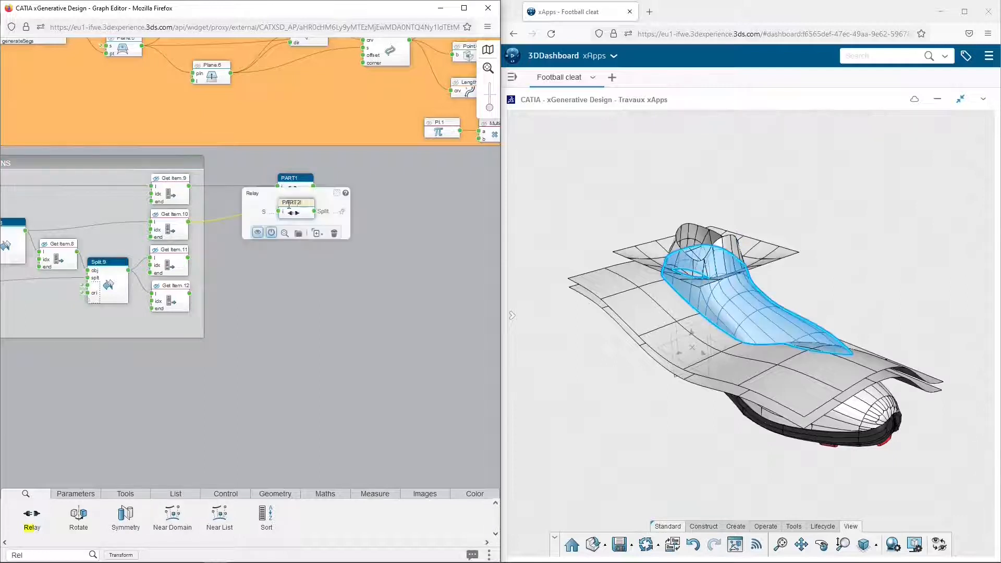
Add a third Relay copy below PART2, connect the third stacked Get Item's output to it, and name it PART3
left_click(316, 238)
left_click_drag(188, 257, 279, 236)
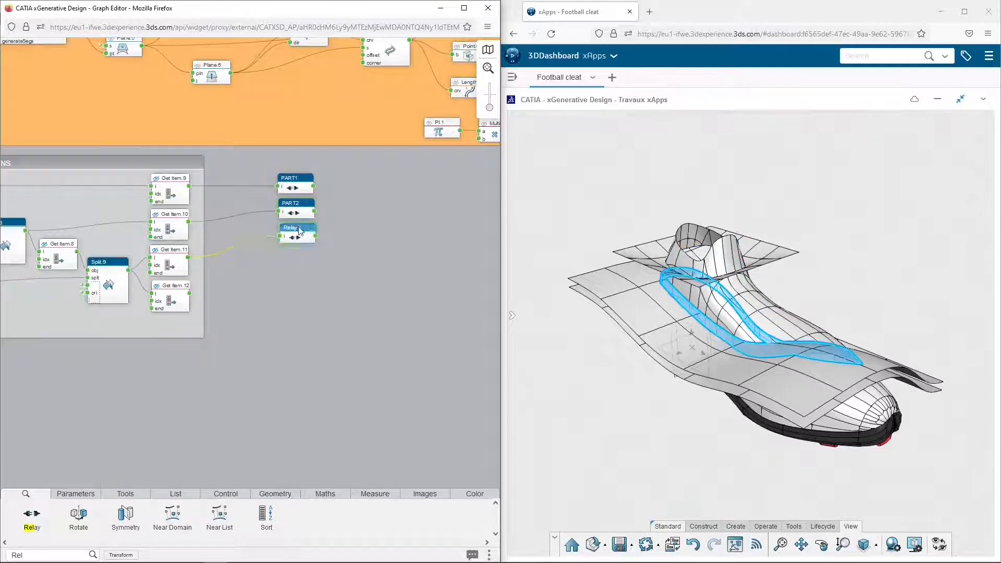
double_click(300, 227)
type("PART3")
Paste a fourth Relay below PART3, connect the last stacked Get Item's output to it, and name it PART4
key("ctrl+v")
left_click_drag(189, 294, 279, 263)
double_click(298, 254)
type("PA")
Group the four PART relays, shift the group slightly down, and name it SHOE PARTS
left_click_drag(275, 160, 333, 281)
key("ctrl+g")
left_click_drag(311, 165, 308, 193)
double_click(308, 194)
type("SHOE PARTS")
key("Return")
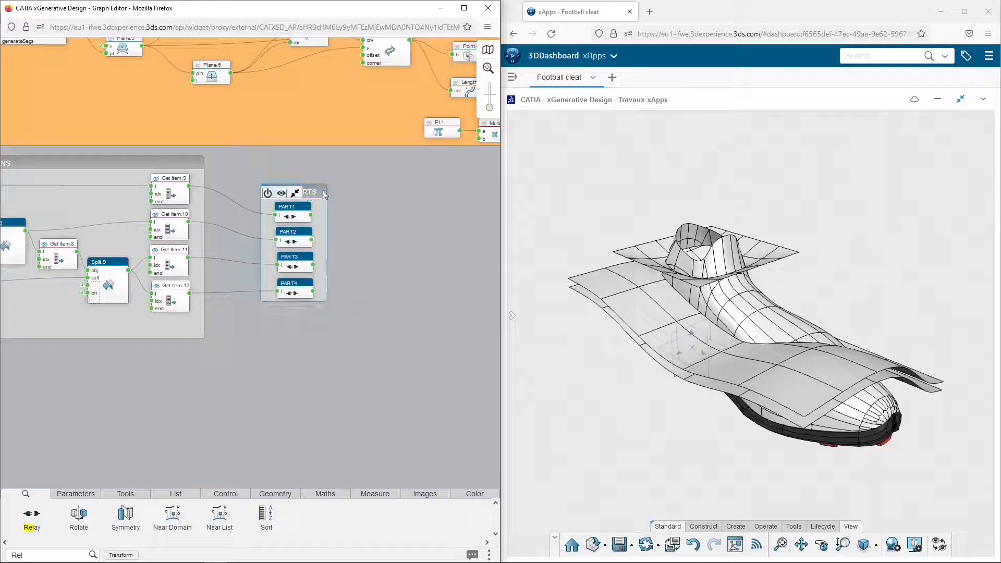
Check which shoe regions the PART1 and PART3 relays carry in the 3D model
left_click(303, 215)
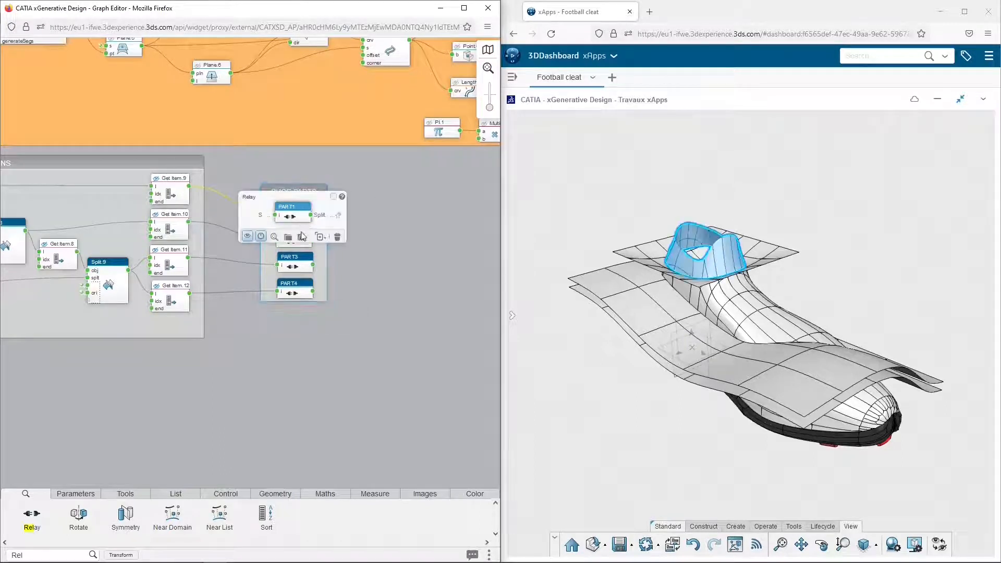
left_click(303, 261)
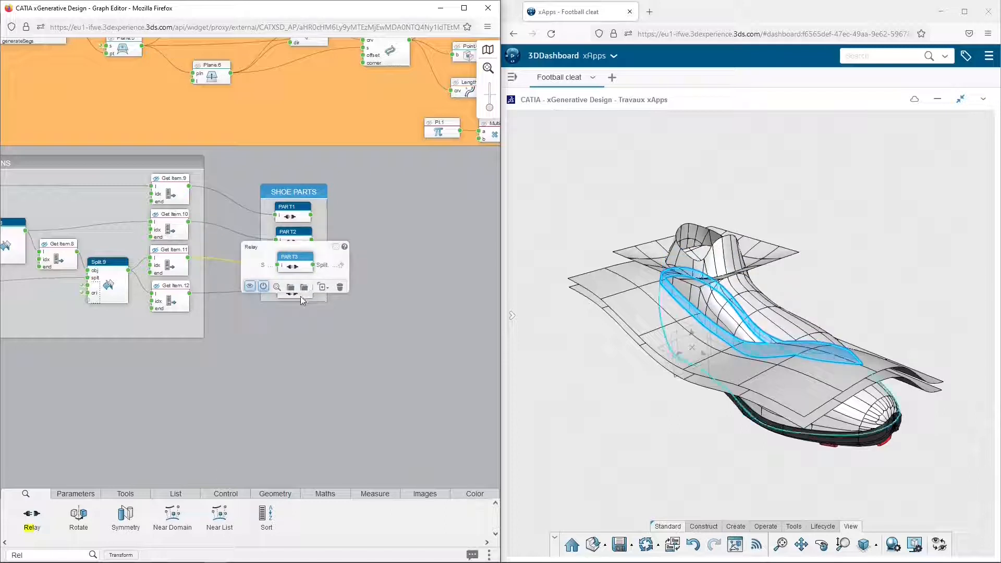
left_click(397, 240)
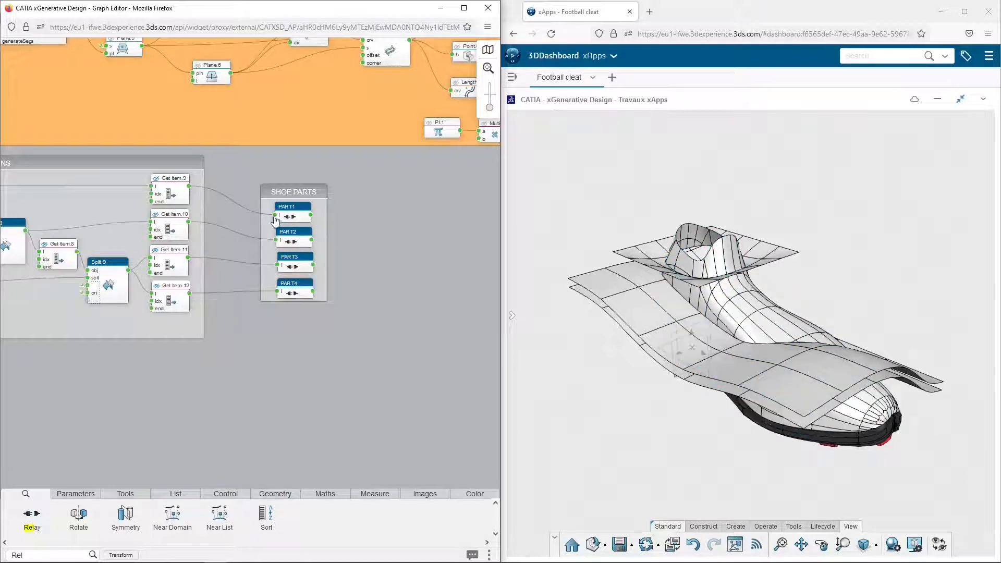
Mark the outputs of the four stacked Get Item nodes and the four PART relays as favorites
mouse_move(191, 191)
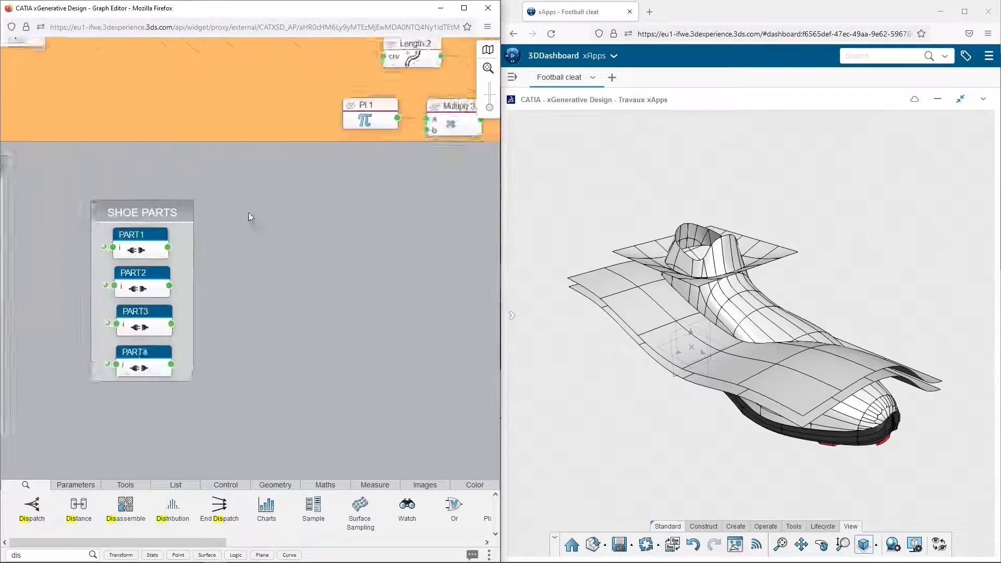
scroll(245, 219, "up", 3)
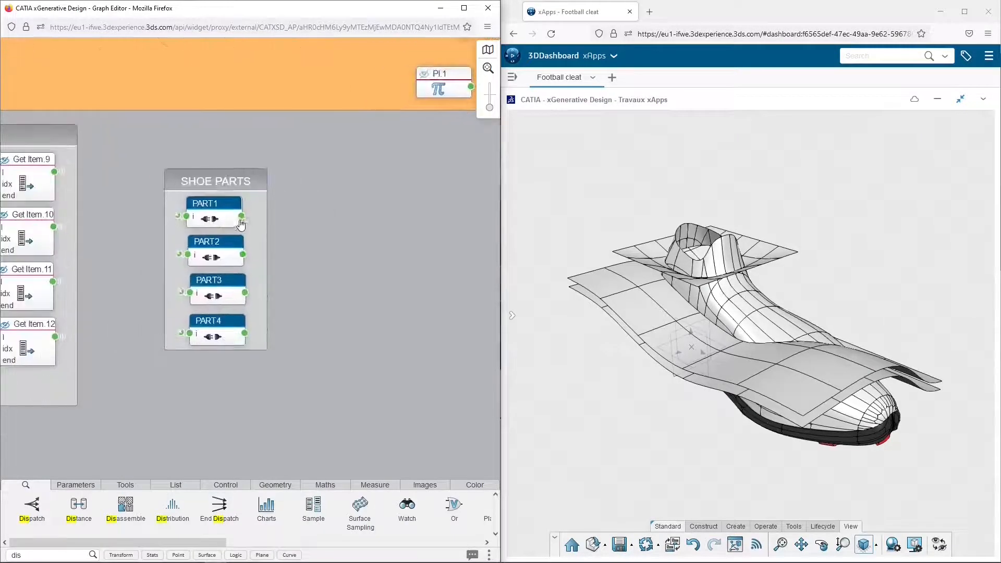
mouse_move(245, 222)
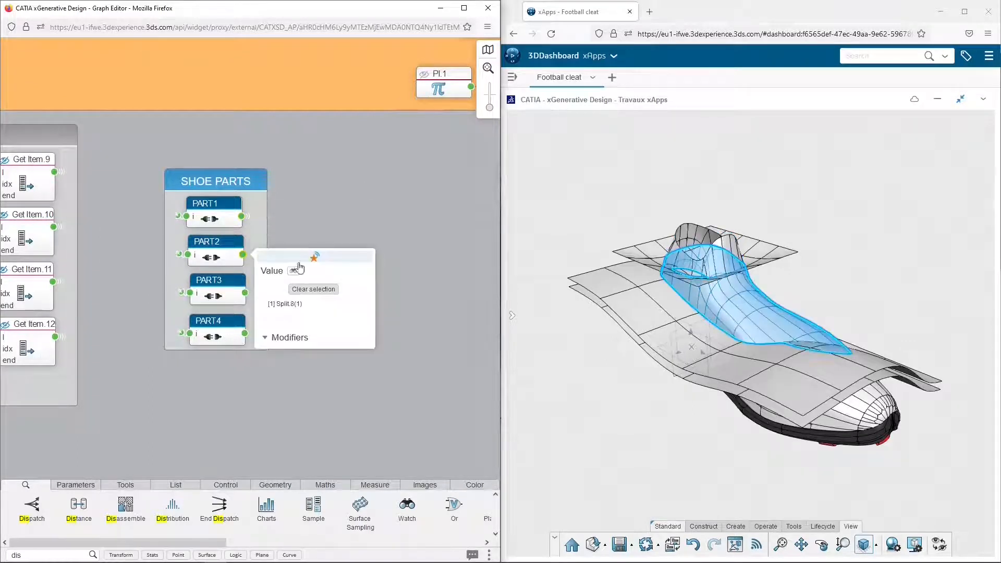
mouse_move(245, 334)
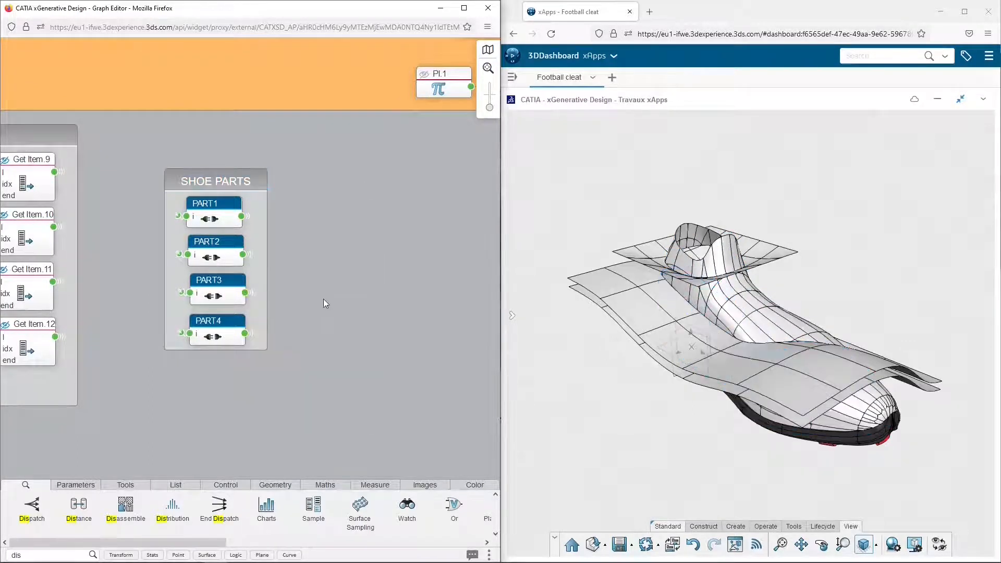
Hide Subdivision Surface.6, Subdivision Surface.7 and Upper part in the design tree
left_click(511, 316)
left_click(514, 338)
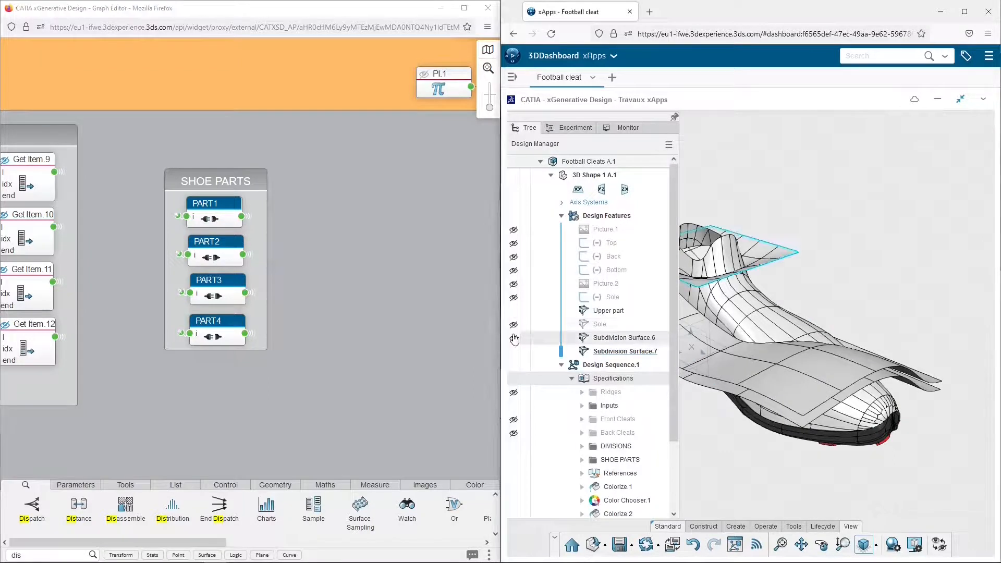
left_click(514, 351)
left_click(514, 312)
Hide the geometry of the DIVISIONS and Inputs groups in the graph
left_click(445, 307)
middle_click_drag(101, 362, 449, 335)
scroll(448, 334, "down", 3)
left_click(128, 222)
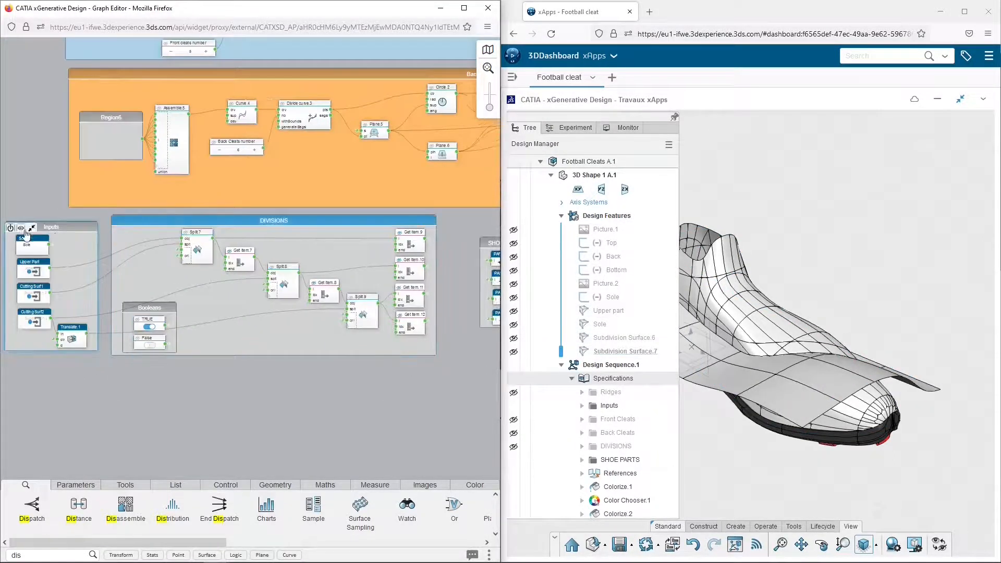
left_click(20, 227)
Add a Boundary node in the empty area below the Inputs group, and collapse the design tree
middle_click_drag(188, 396, 310, 265)
scroll(247, 286, "up", 2)
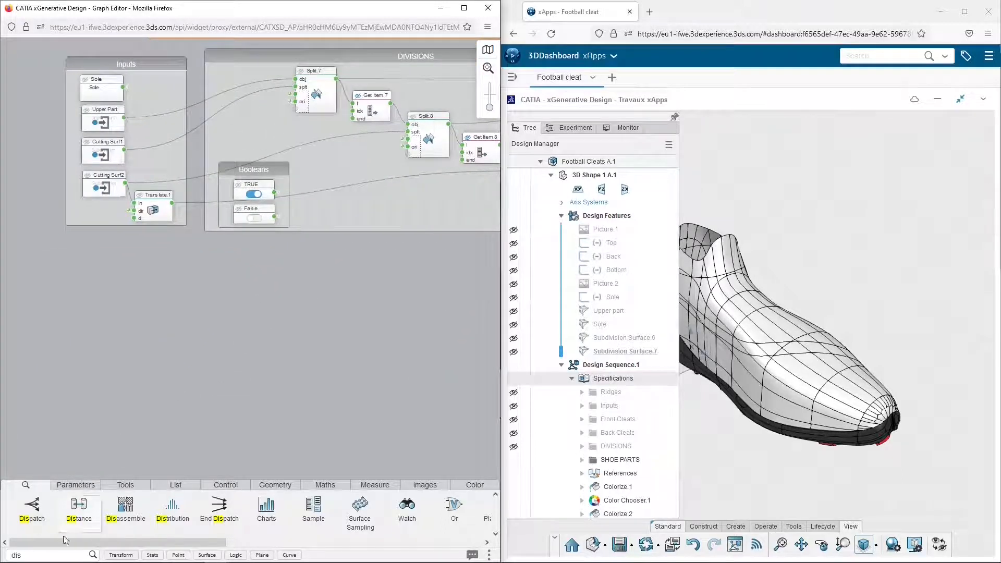
type("bound")
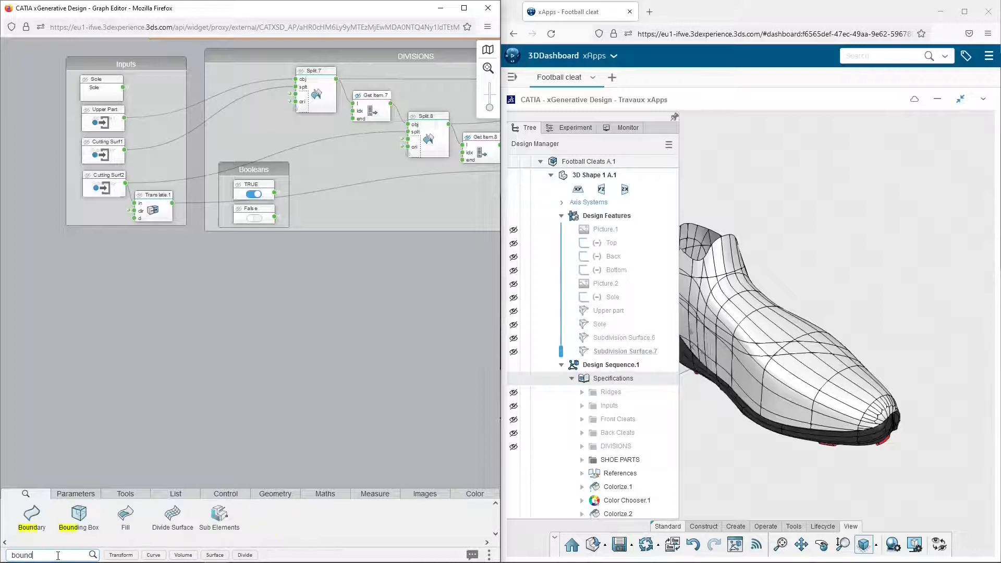
left_click_drag(33, 517, 124, 350)
left_click(757, 186)
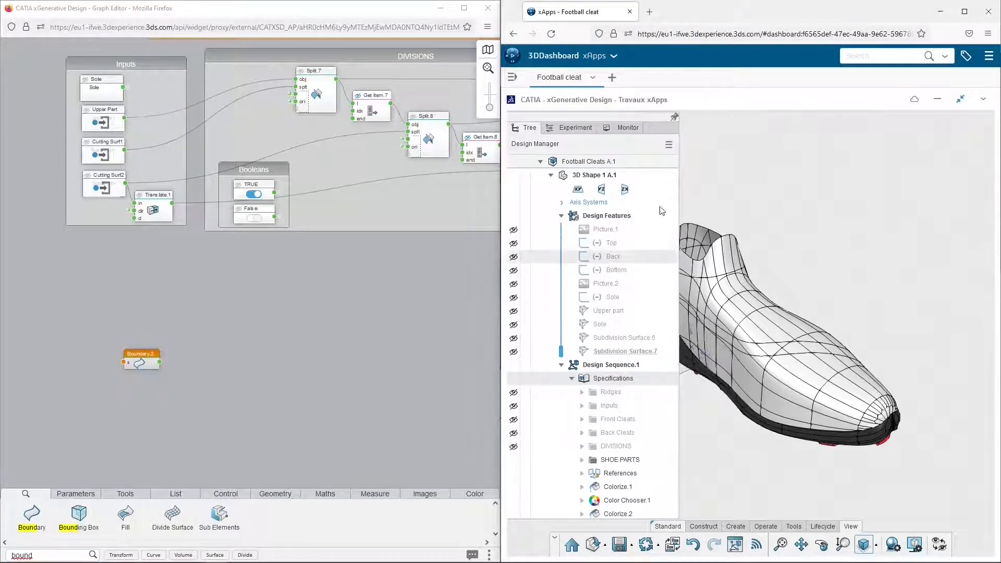
left_click(731, 184)
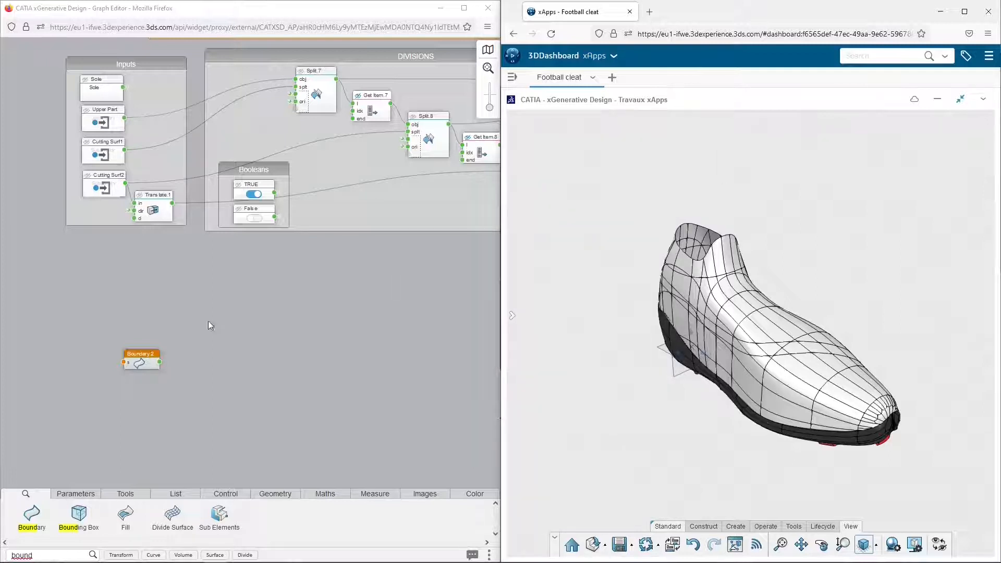
Move the Boundary node closer to the Booleans group and link its surface input to the favorite PART1
left_click_drag(137, 357, 198, 317)
left_click(170, 339)
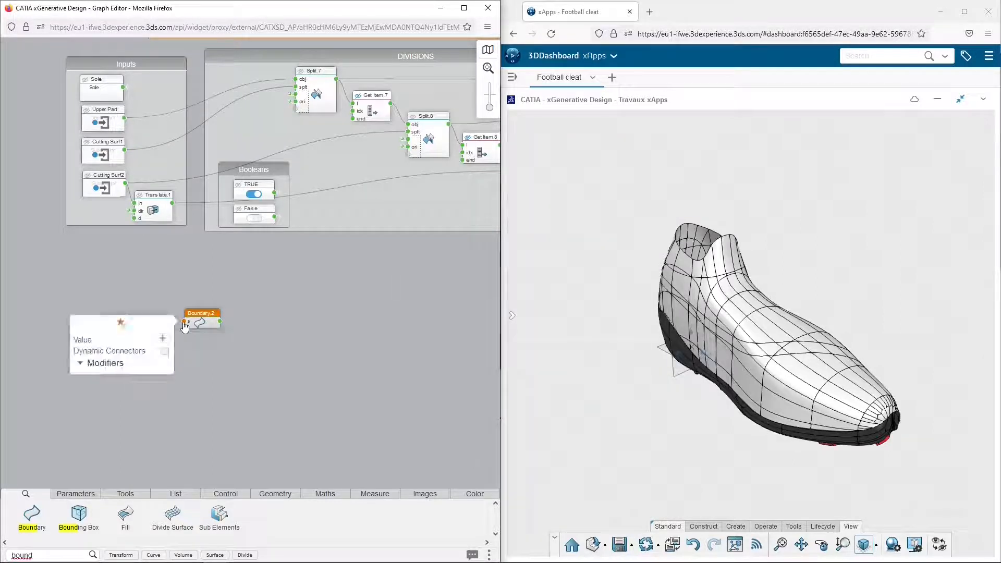
left_click(121, 324)
scroll(127, 397, "down", 5)
left_click(92, 392)
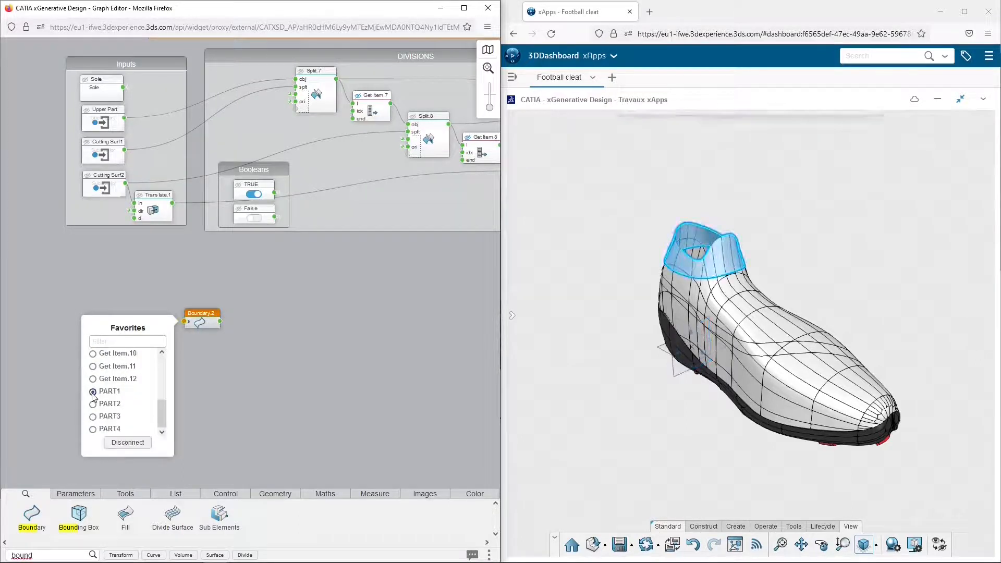
left_click(278, 352)
left_click(204, 316)
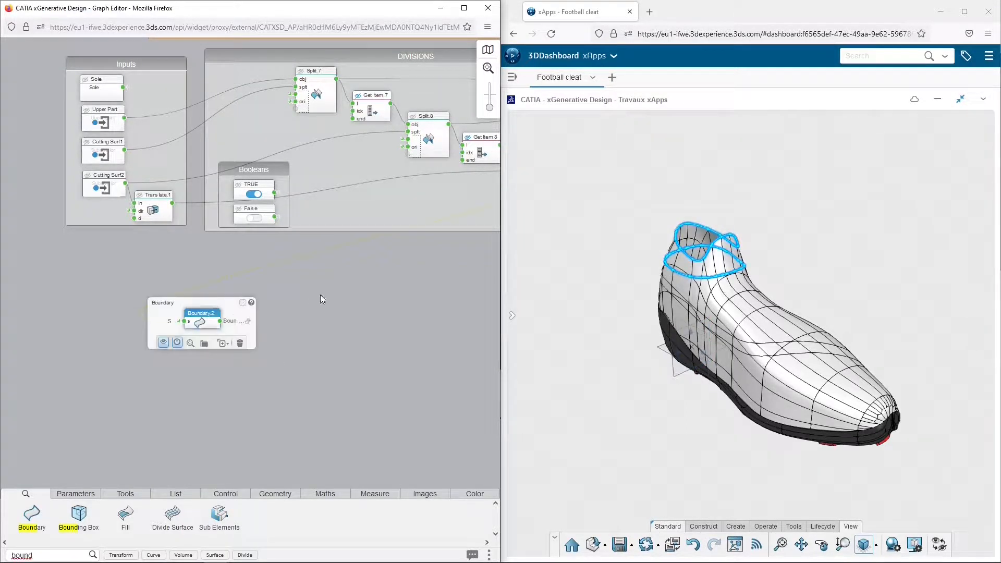
Add a Disassemble node beside the Boundary node and connect the Boundary output to its input
double_click(52, 555)
type("dis")
left_click_drag(127, 517, 251, 321)
left_click(250, 320)
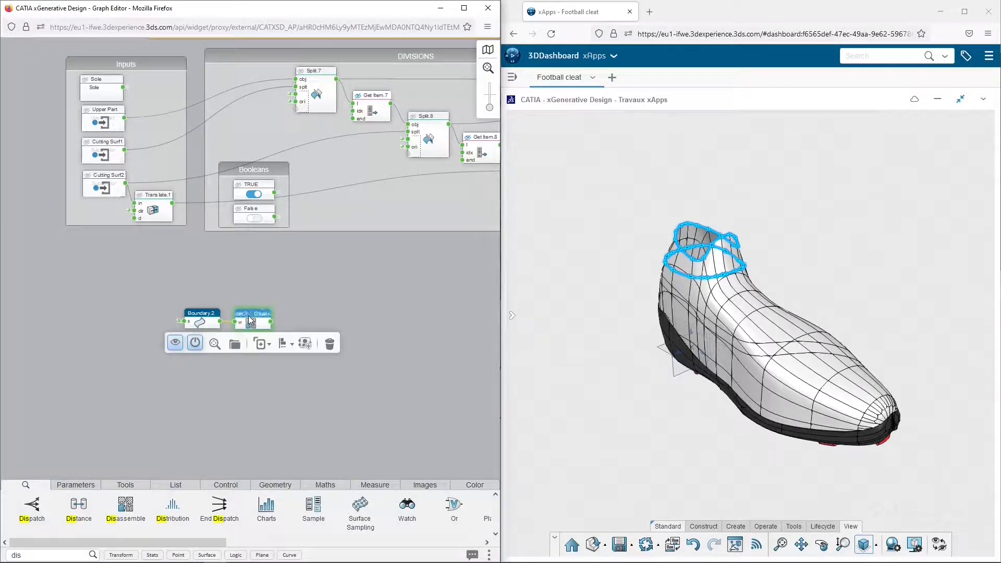
Find the Sublist node and place one beyond the Disassemble node
left_click(68, 553)
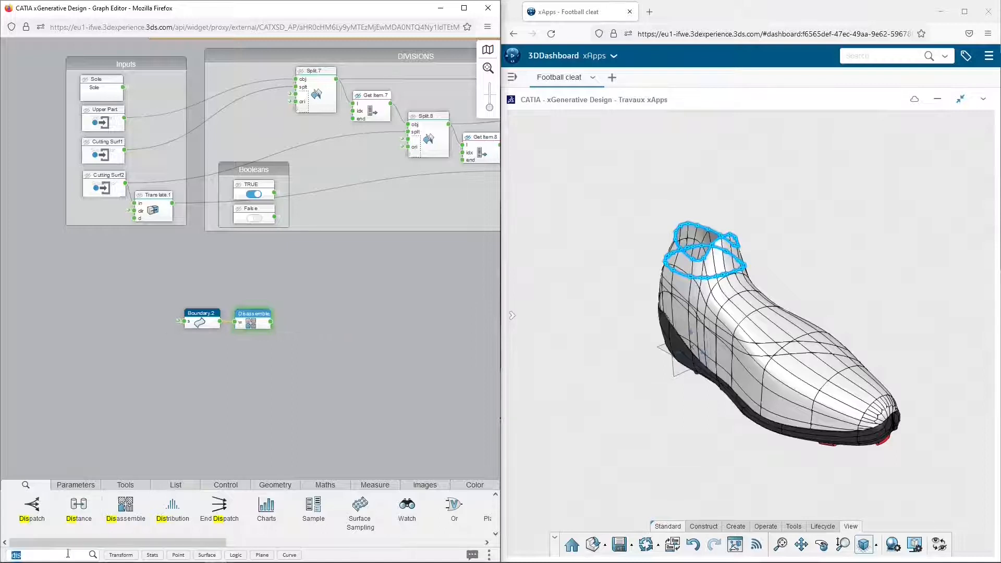
type("sub")
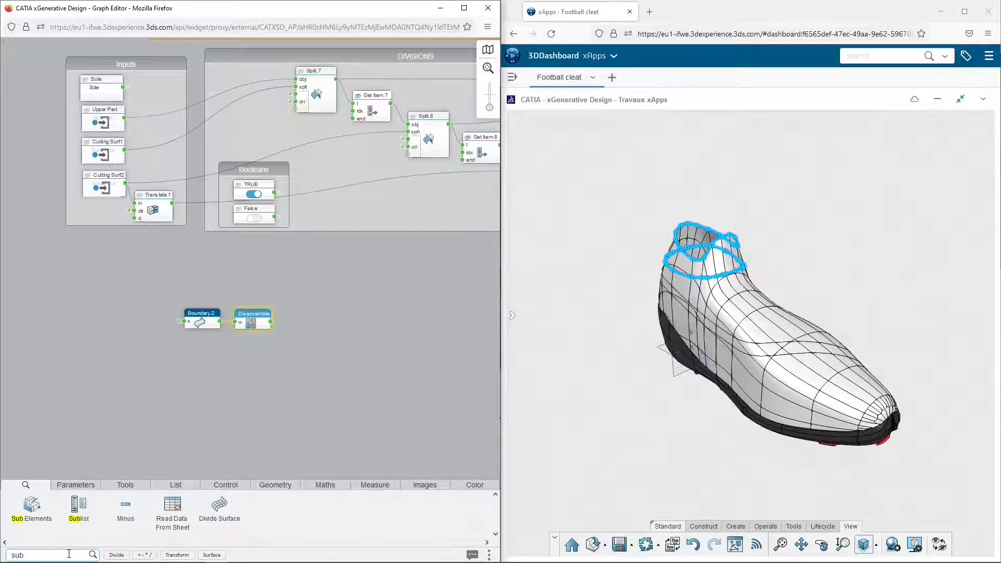
left_click_drag(199, 437, 321, 305)
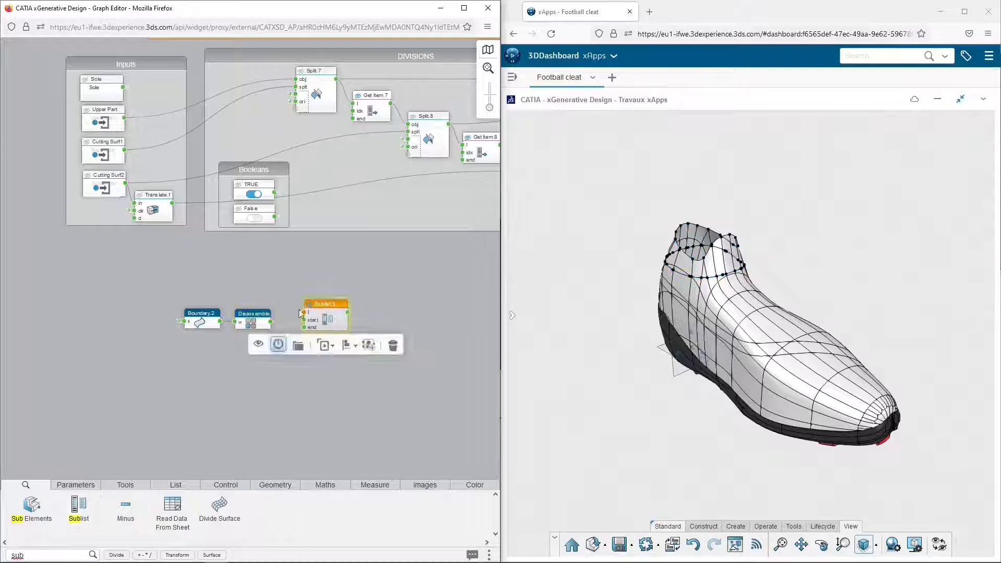
Review the disassembled items, connect the Disassemble output to the Sublist's list input, and set the Sublist's end to 16
left_click(271, 325)
left_click(316, 359)
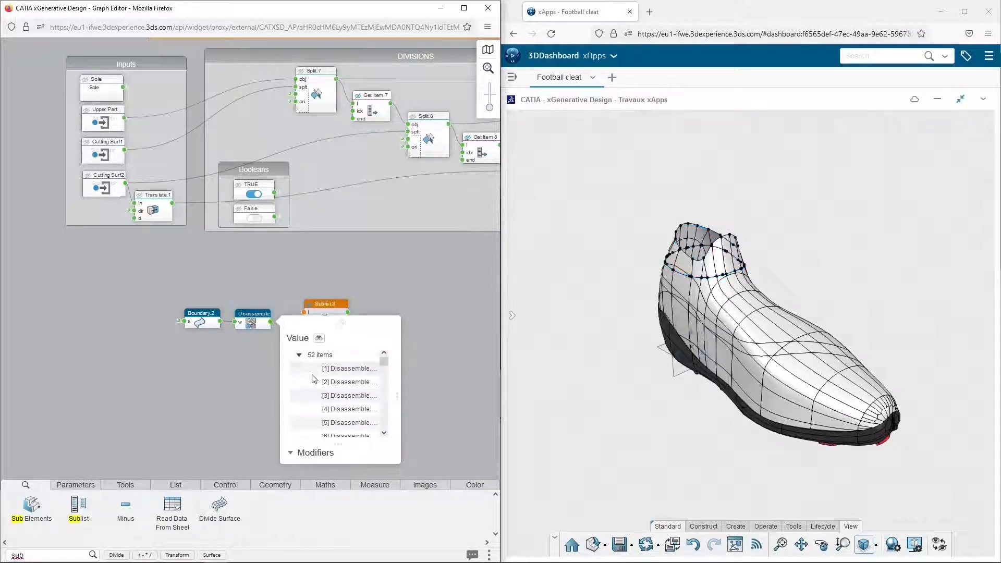
scroll(336, 414, "down", 5)
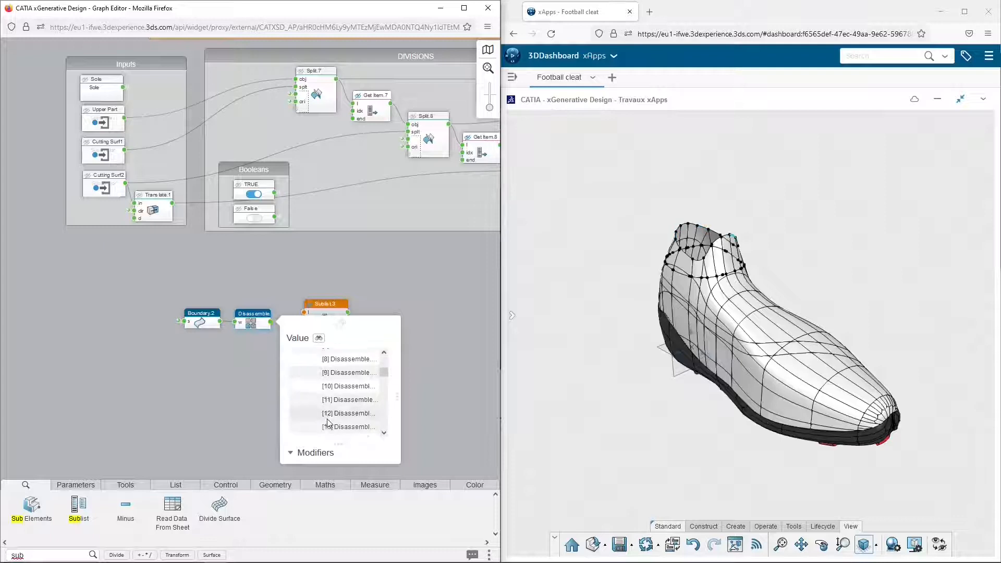
scroll(343, 424, "down", 2)
left_click(240, 409)
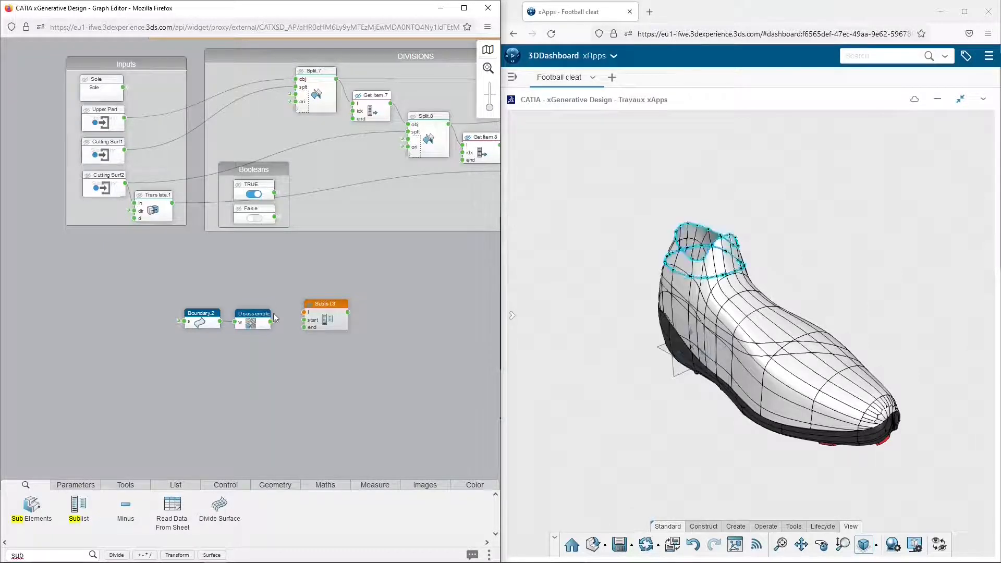
left_click_drag(271, 324, 304, 312)
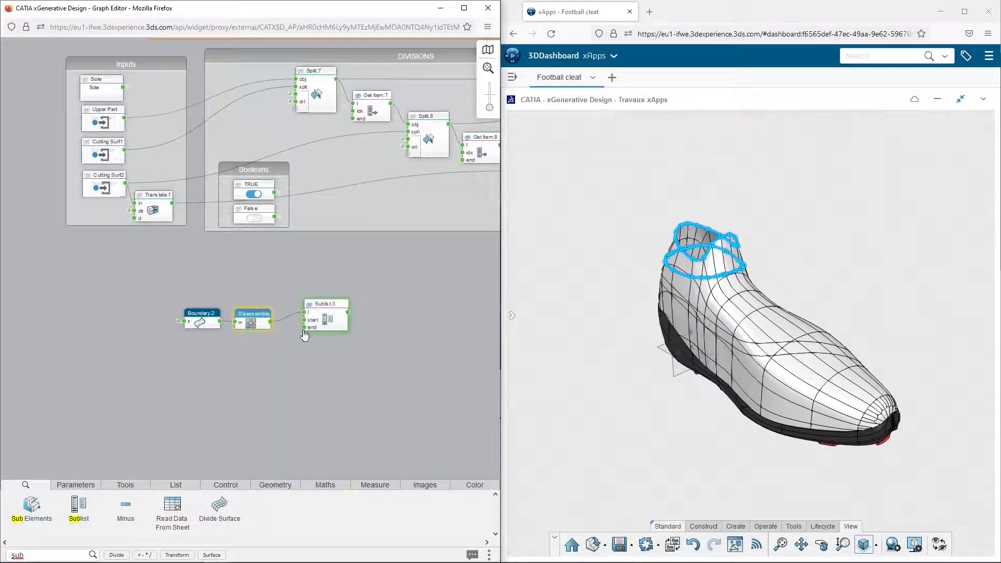
left_click(303, 328)
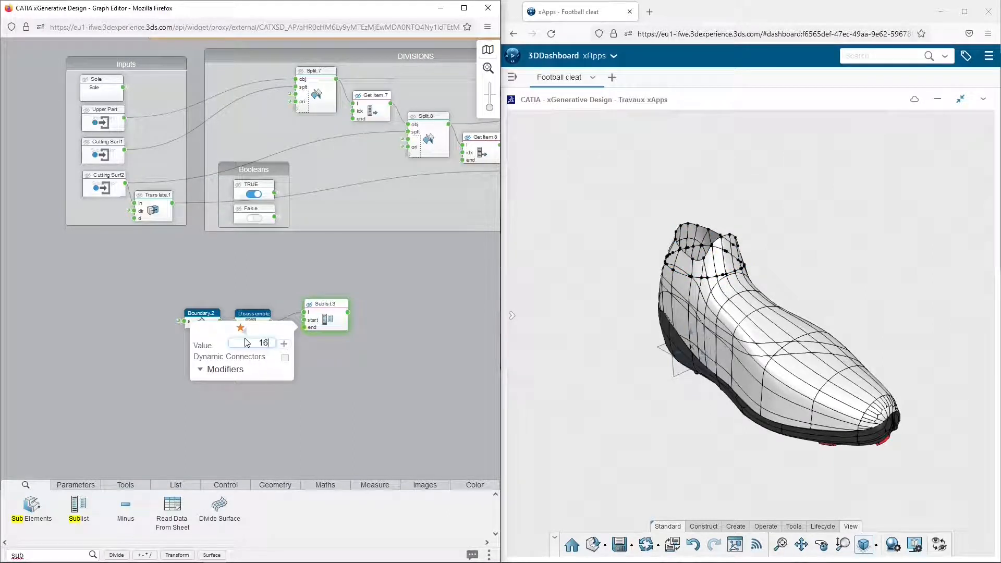
Duplicate the Sublist node, place the copy beneath the original, and connect the Disassemble output to the copy's list input
left_click(322, 320)
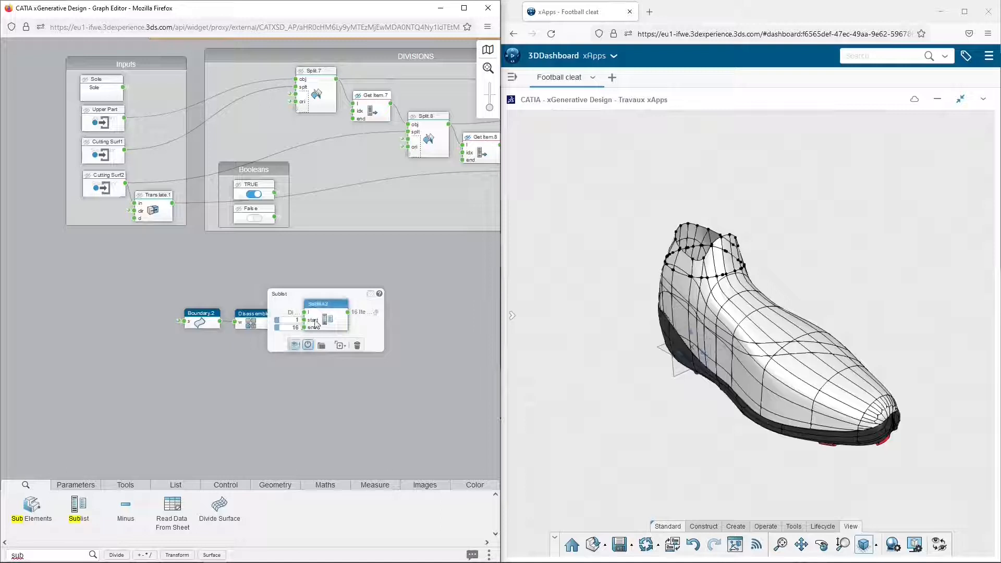
mouse_move(327, 309)
left_click(345, 346)
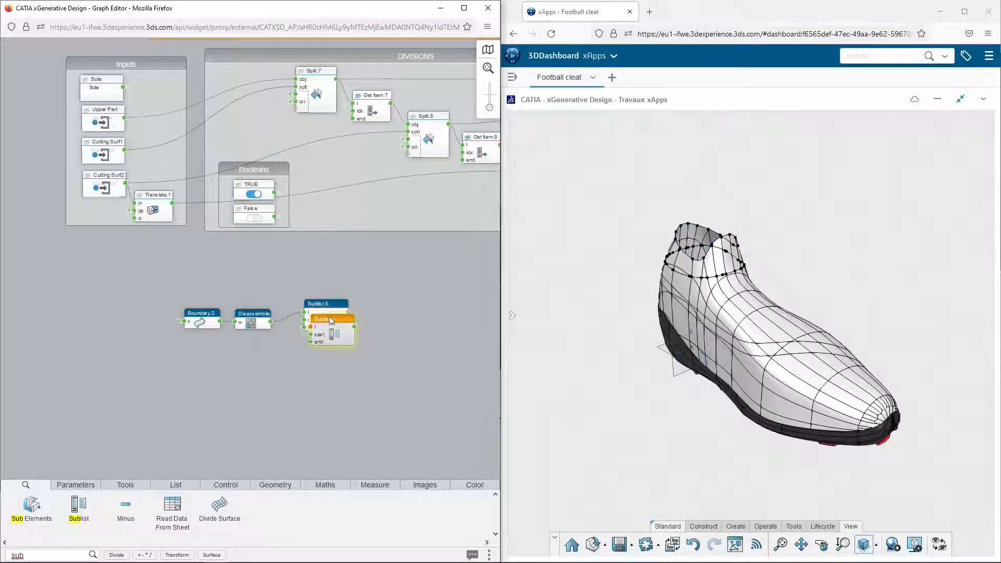
left_click(271, 326)
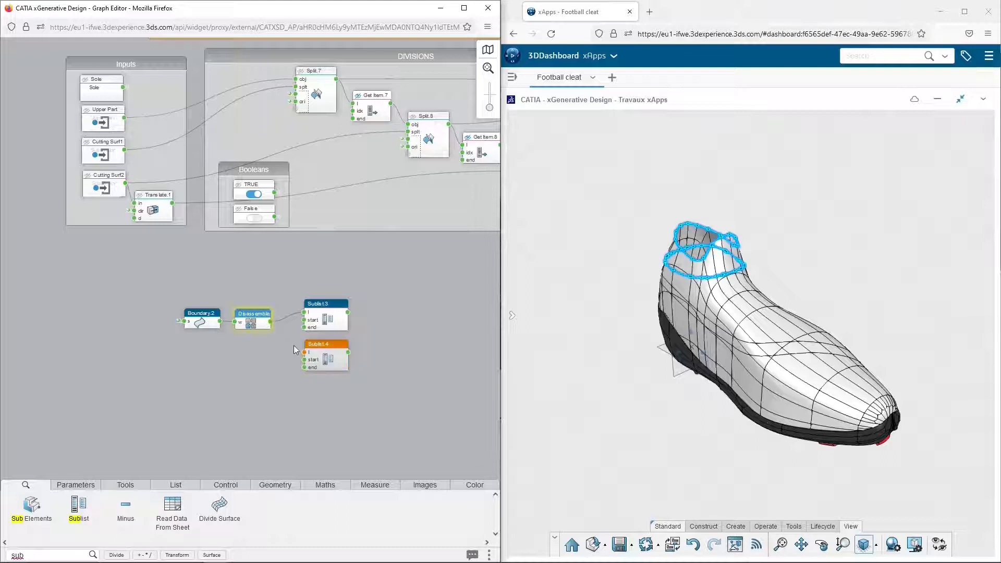
left_click_drag(300, 358, 303, 355)
Set the second Sublist's end to 52 and its start to 17
left_click(304, 368)
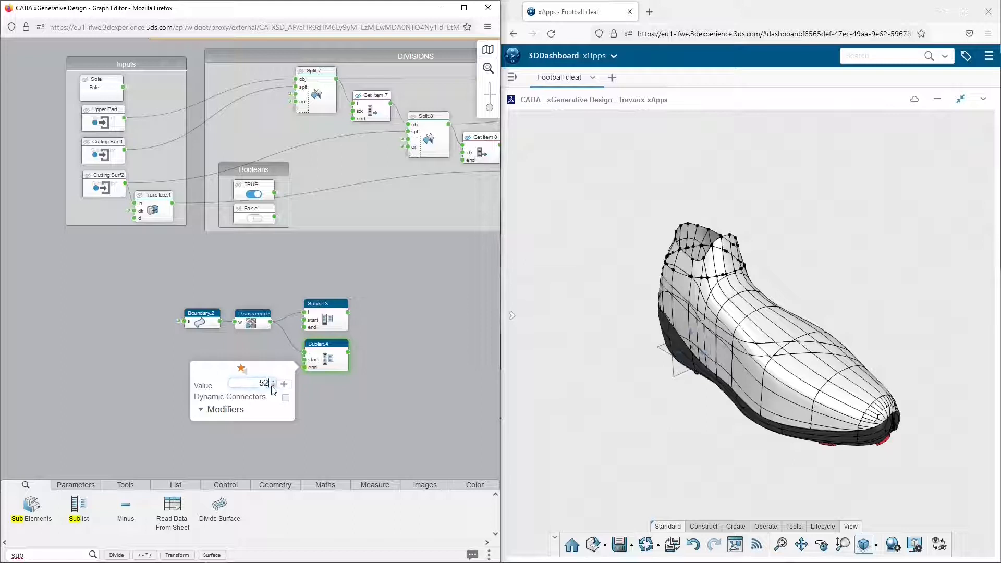
left_click(304, 360)
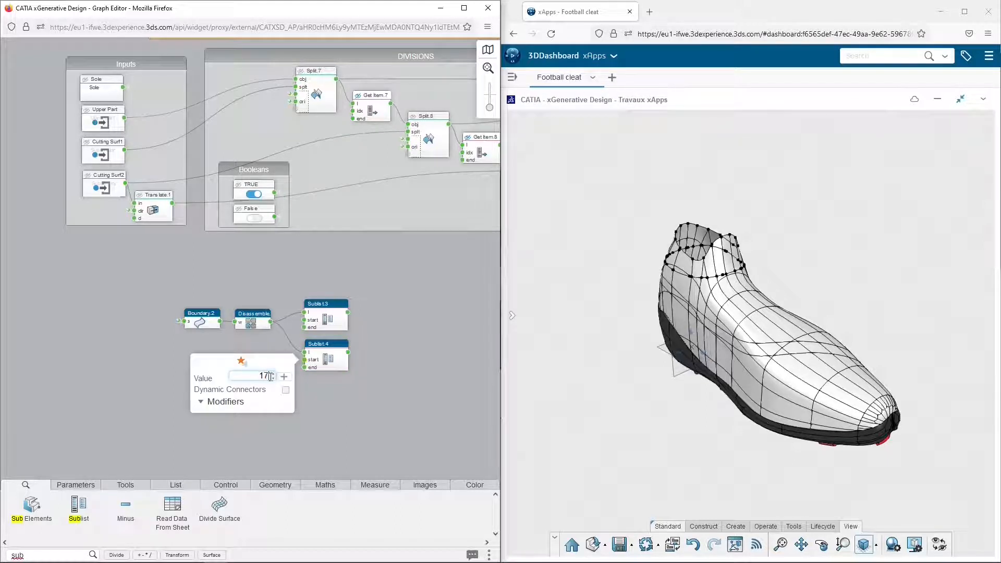
left_click(417, 290)
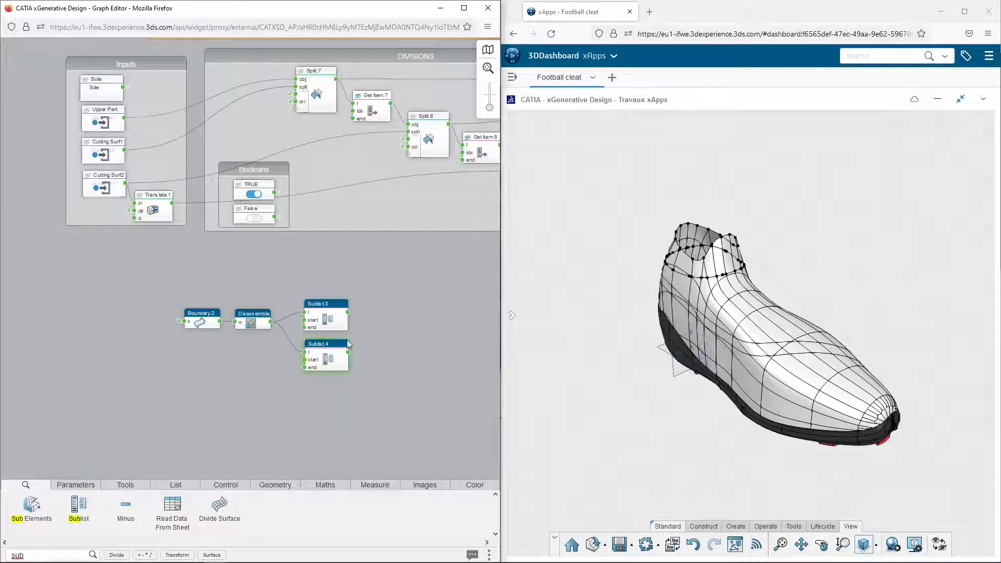
left_click(328, 352)
Add an Assemble node beside each Sublist and connect each Sublist output to its own Assemble input
left_click(434, 321)
left_click_drag(434, 321, 227, 352)
double_click(50, 552)
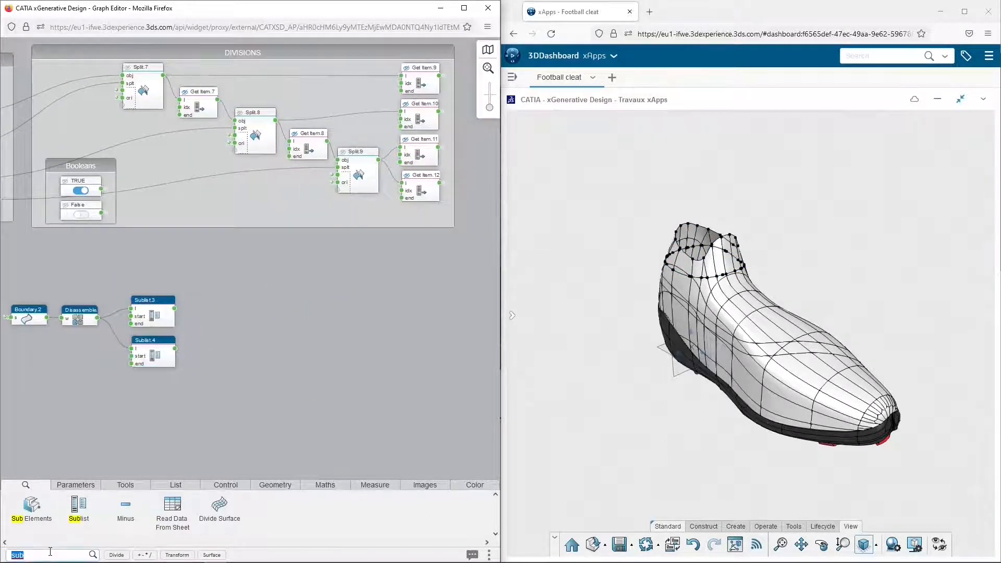
type("ass")
left_click_drag(31, 504, 219, 345)
left_click(229, 298)
left_click(250, 330)
left_click(268, 329)
Add a Divide Curve node, enable dynamic connectors on its curve input, and connect both Assemble outputs to it
left_click(57, 556)
type("divi")
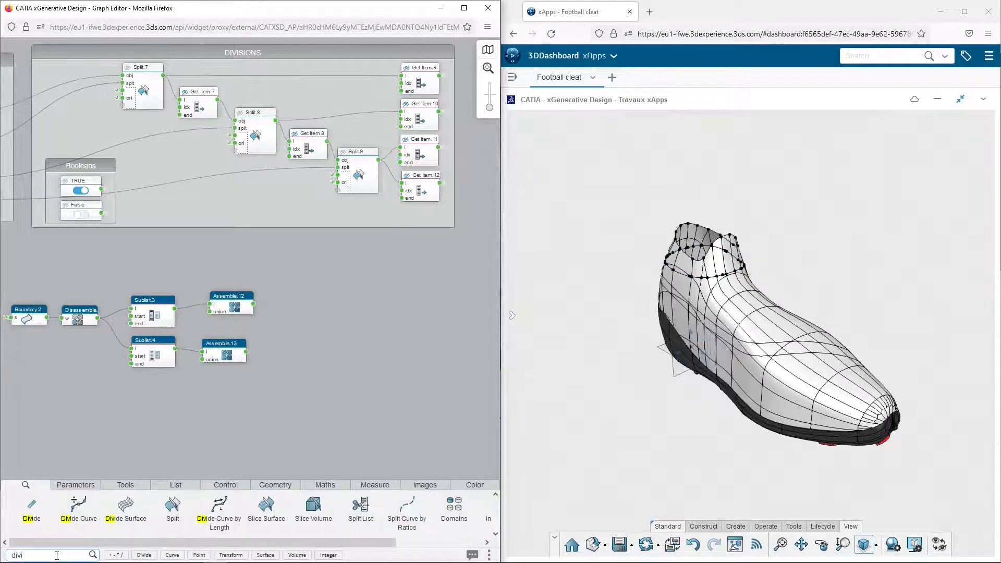
left_click_drag(78, 505, 344, 309)
left_click_drag(254, 306, 331, 309)
left_click(331, 309)
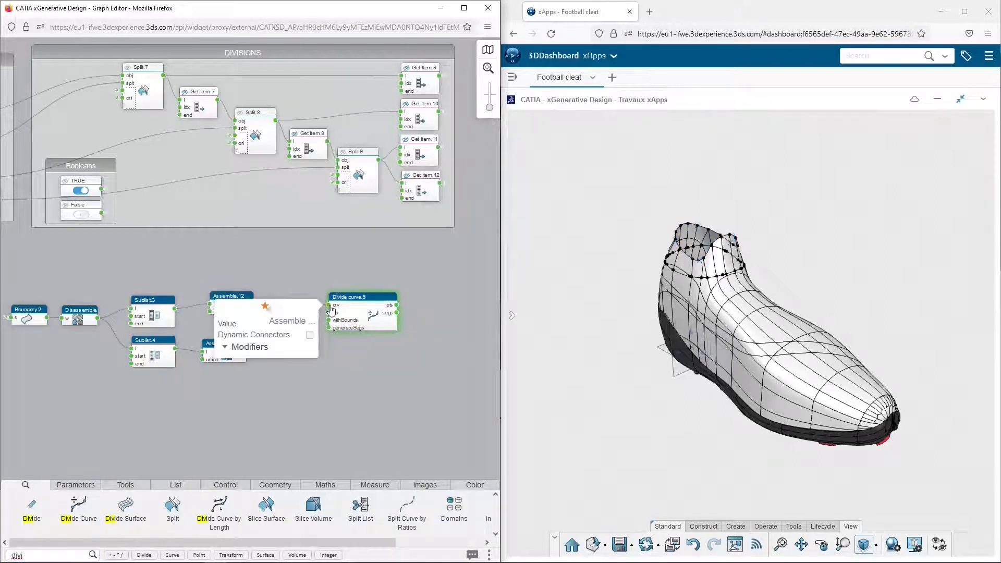
left_click(310, 335)
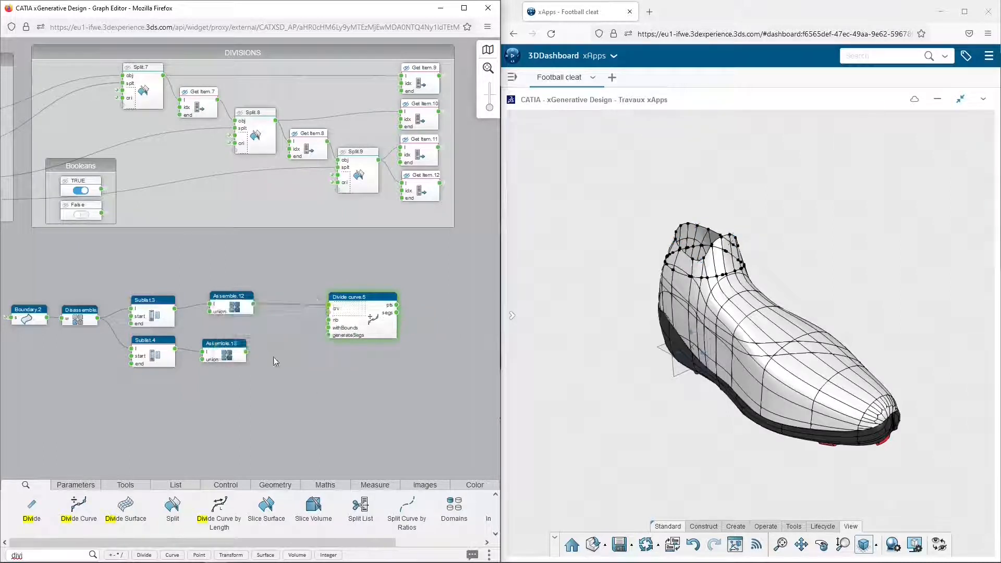
left_click_drag(321, 319, 382, 320)
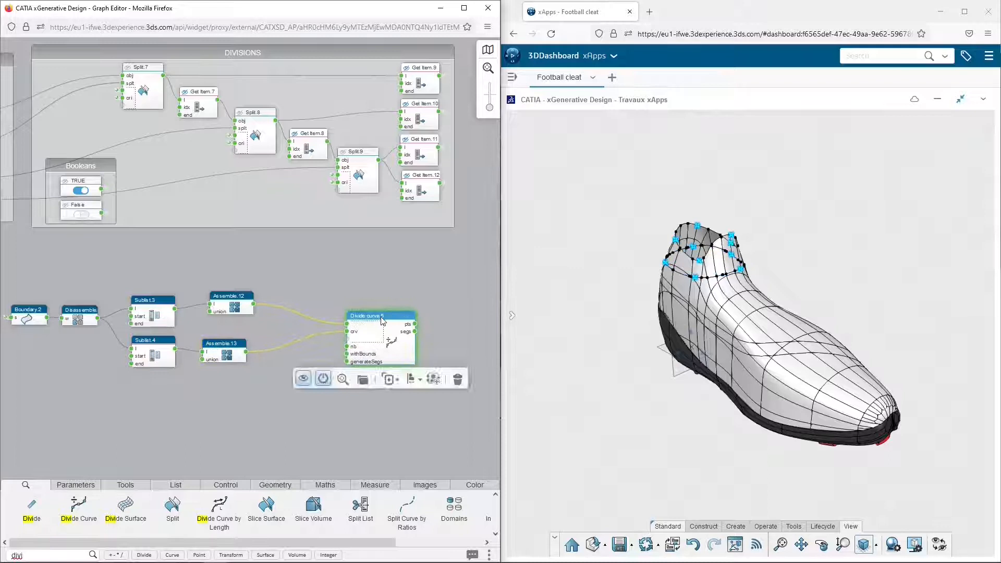
Create a number node feeding the Divide Curve's nb input and place it below the lower Assemble node
left_click(295, 358)
left_click(347, 347)
left_click(327, 361)
left_click_drag(310, 344, 242, 395)
Insert a Multiply node between the number node and the Divide Curve's nb input
double_click(67, 555)
type("multi")
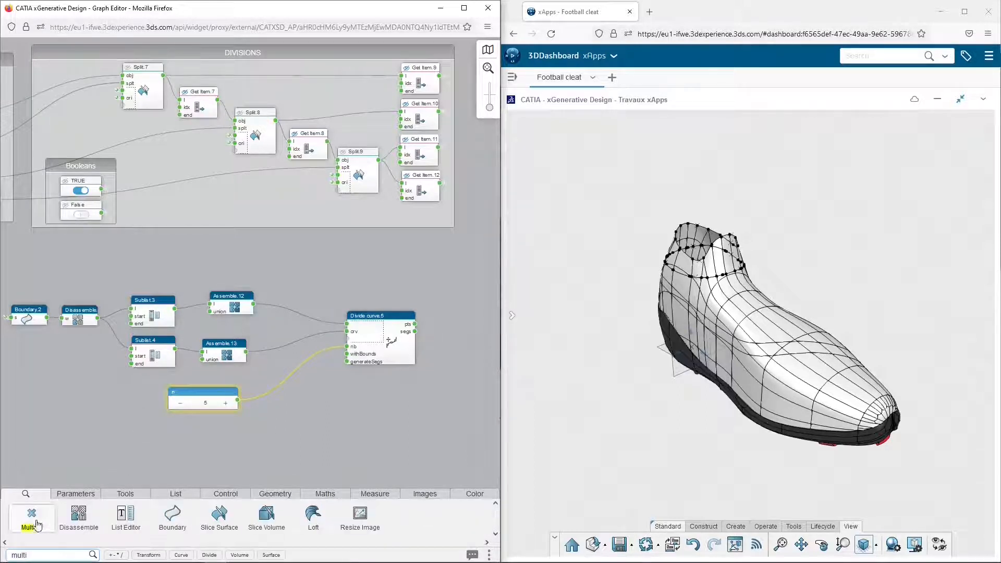
left_click_drag(31, 514, 304, 420)
left_click_drag(238, 401, 347, 347)
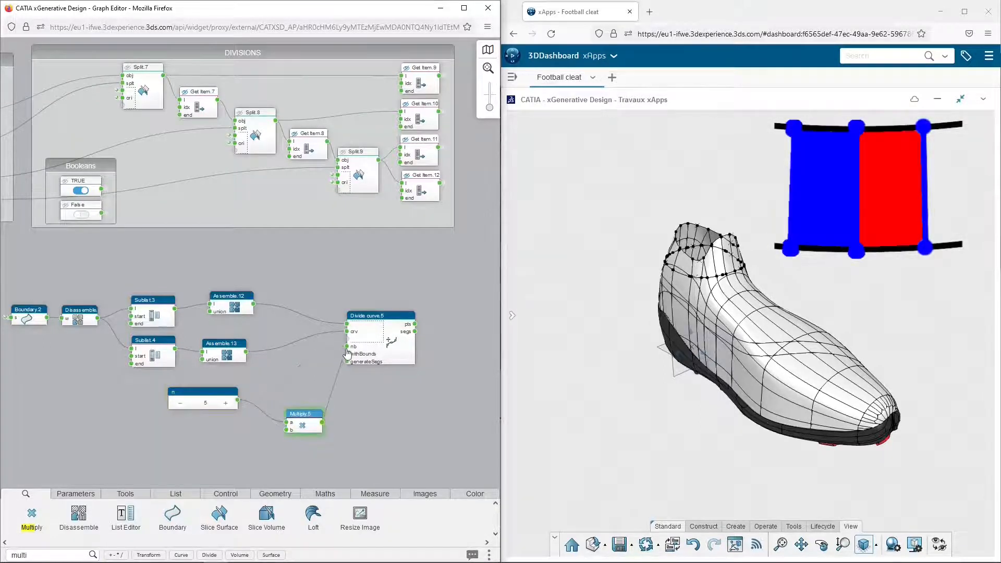
left_click_drag(302, 417, 296, 385)
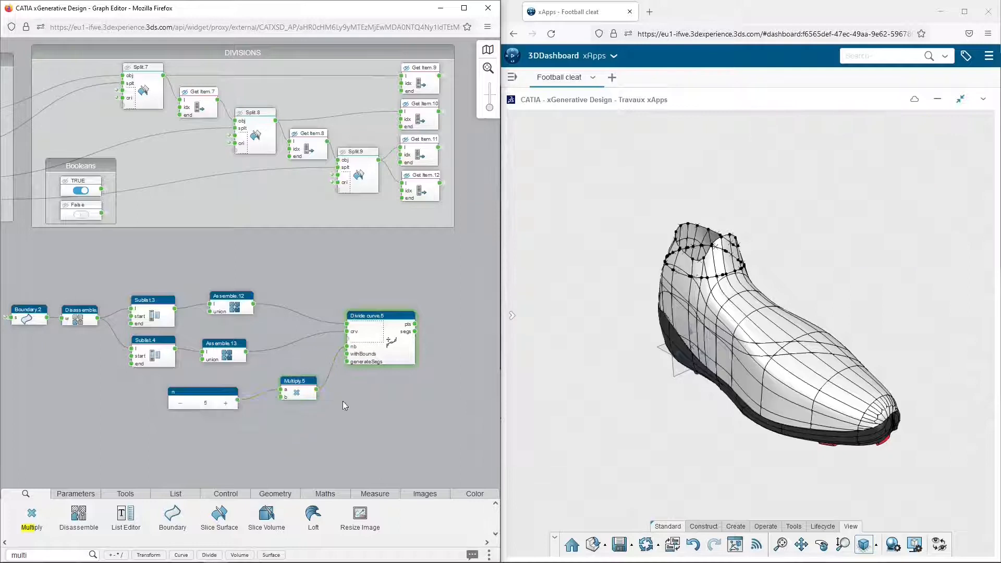
Set the number node that feeds the Multiply node to 50
mouse_move(399, 319)
left_click(212, 404)
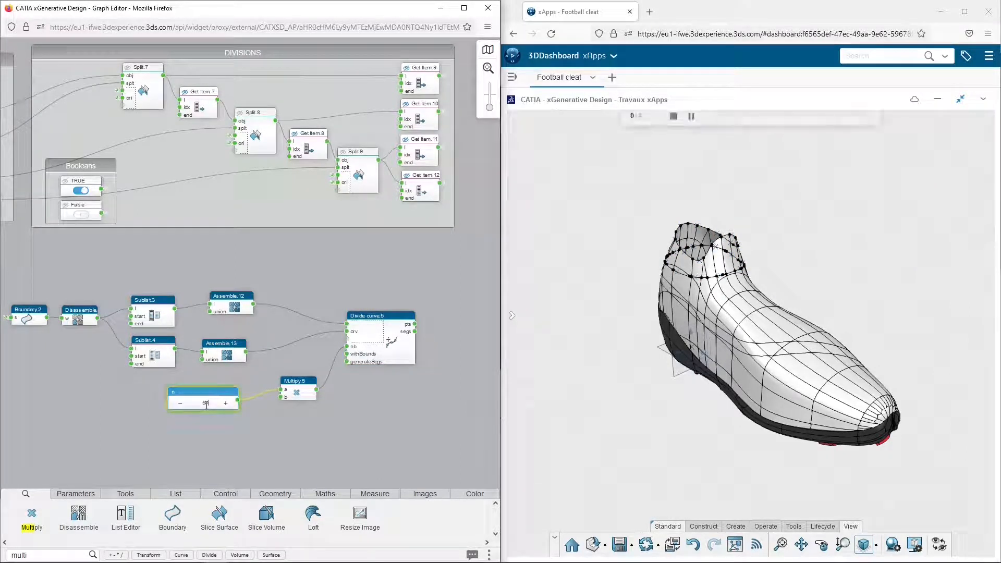
type("0")
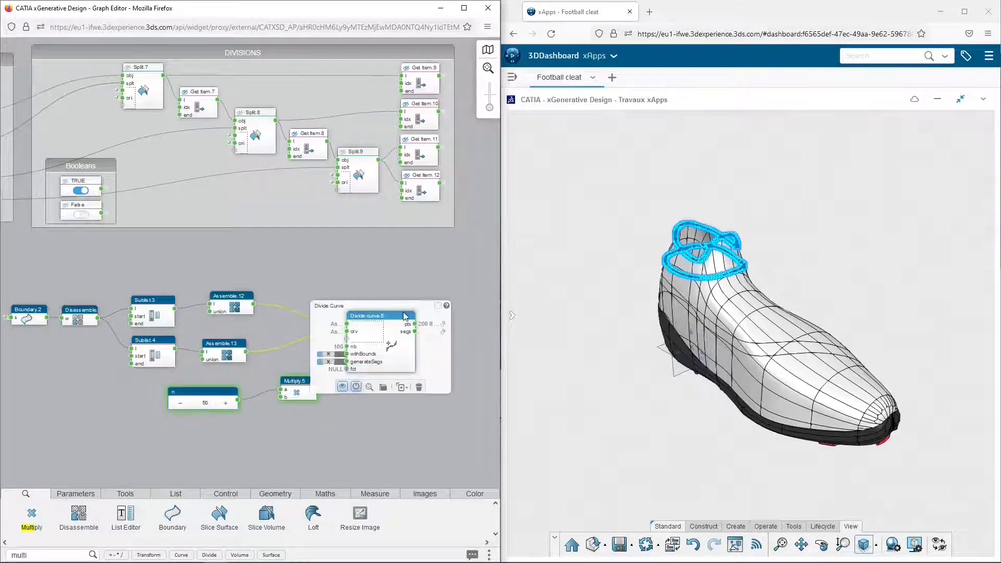
Add a Transpose node connected to the Divide Curve's pts output and inspect the transposed point list
left_click_drag(422, 344, 204, 327)
double_click(54, 552)
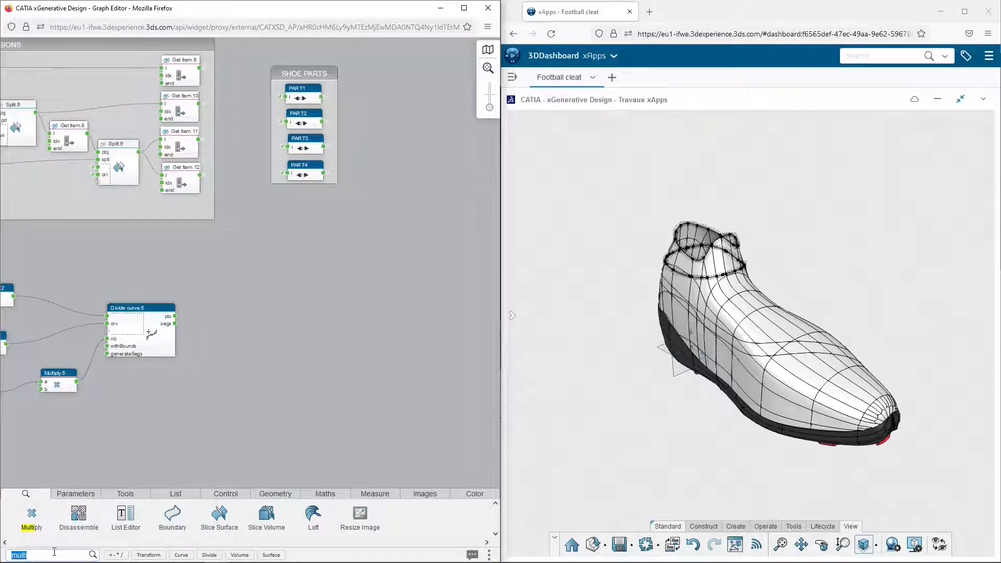
type("trans")
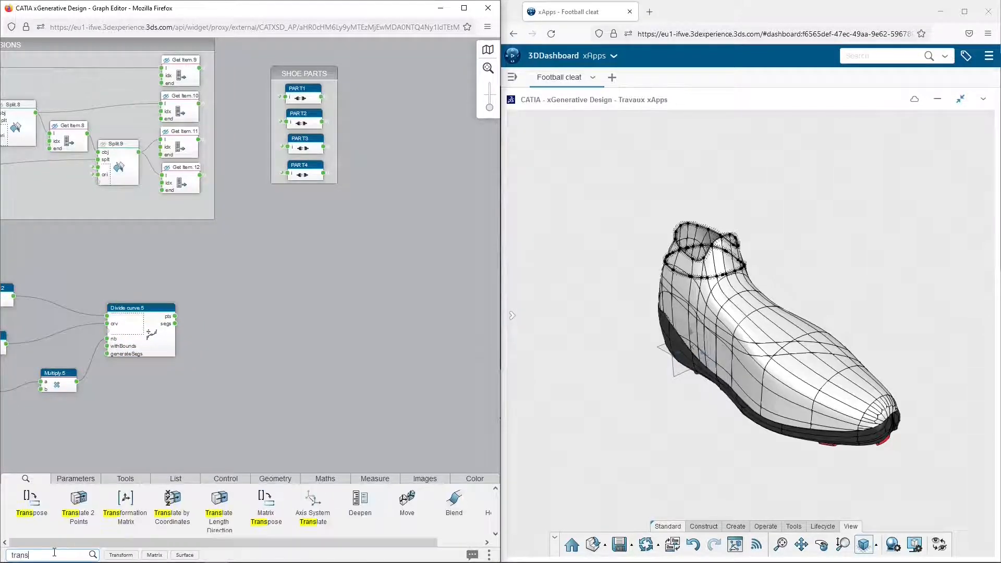
left_click_drag(31, 500, 218, 310)
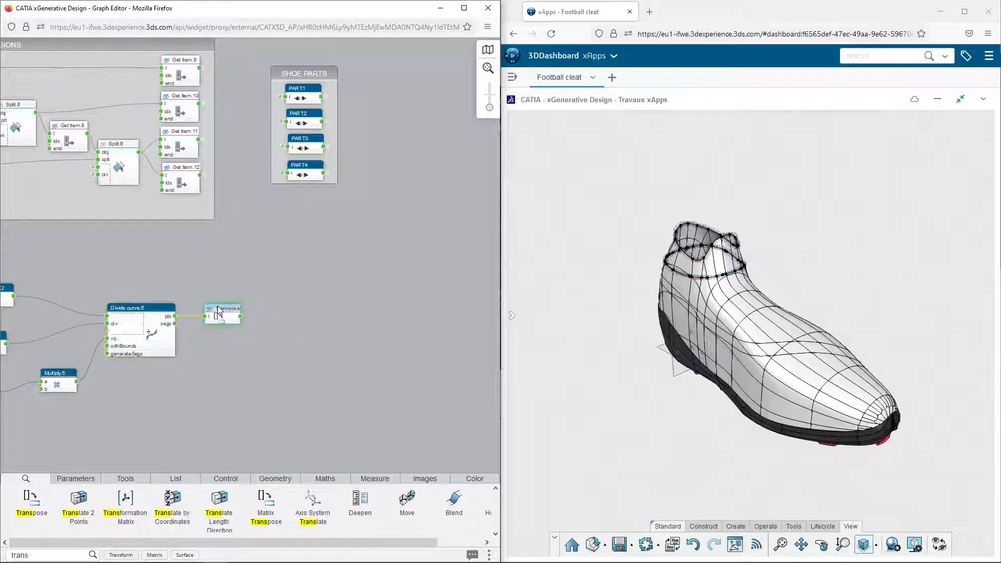
left_click(241, 317)
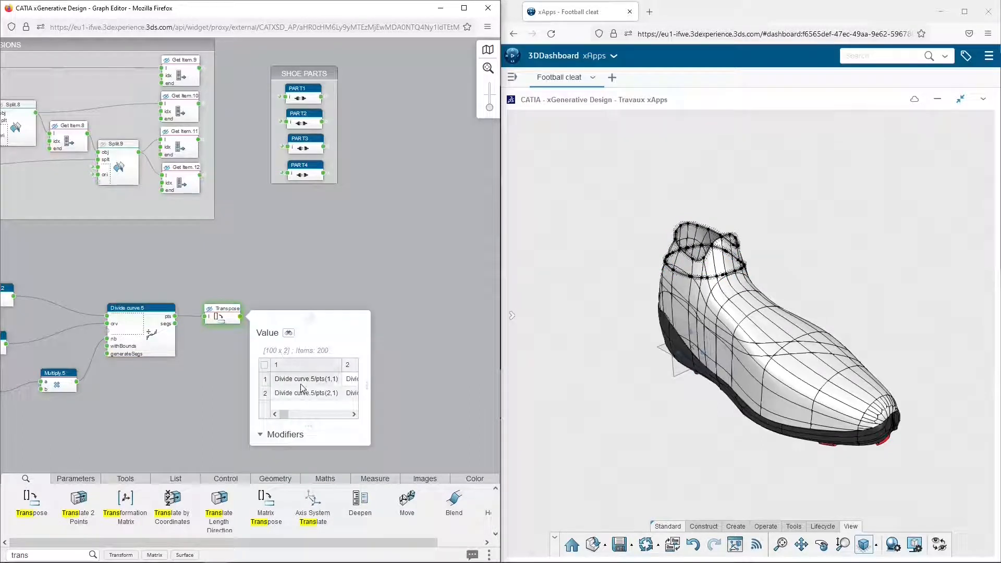
left_click(231, 388)
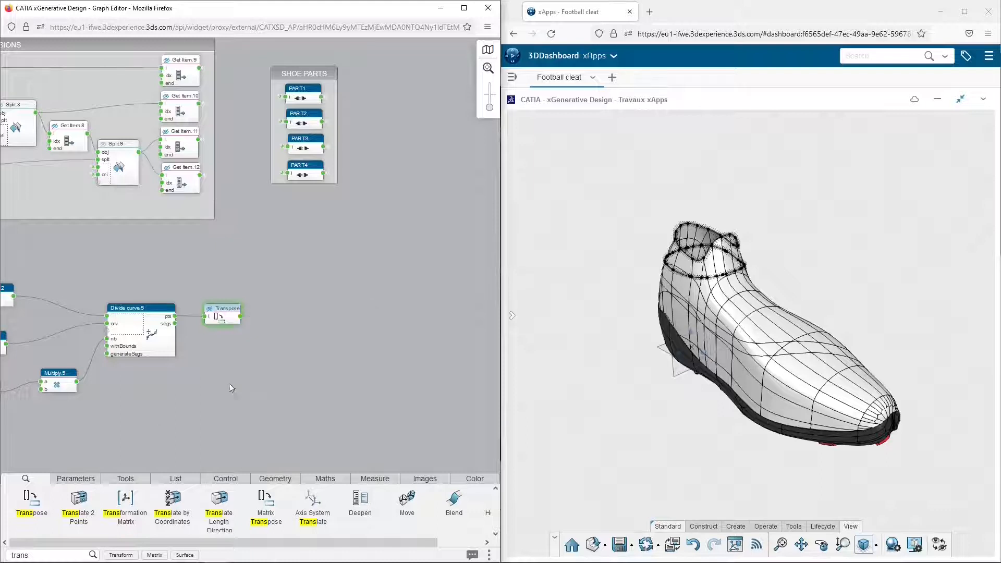
Add a Spline node beyond the Transpose node, feed it the transposed points, and examine the splines on the shoe collar
left_click(61, 552)
type("spline")
left_click_drag(31, 515, 92, 485)
mouse_move(285, 329)
left_mouse_down()
mouse_move(295, 317)
mouse_move(302, 326)
mouse_move(275, 311)
left_mouse_up()
left_click(241, 316)
left_click(305, 283)
middle_click_drag(798, 246, 902, 271, "ctrl")
left_click(283, 317)
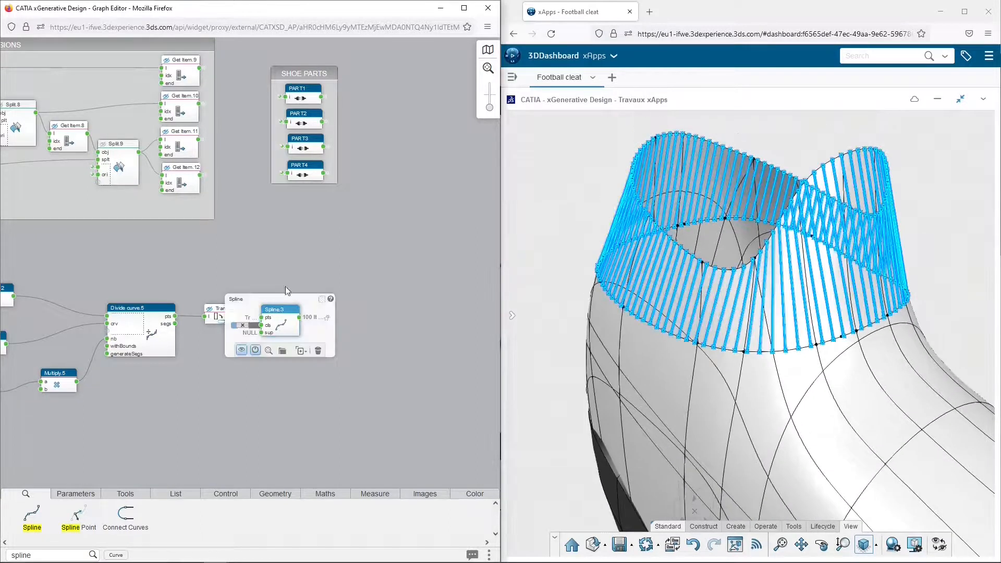
left_click(245, 262)
Add a Shift node above and beyond the Spline node and connect the Spline output to its list input
double_click(53, 559)
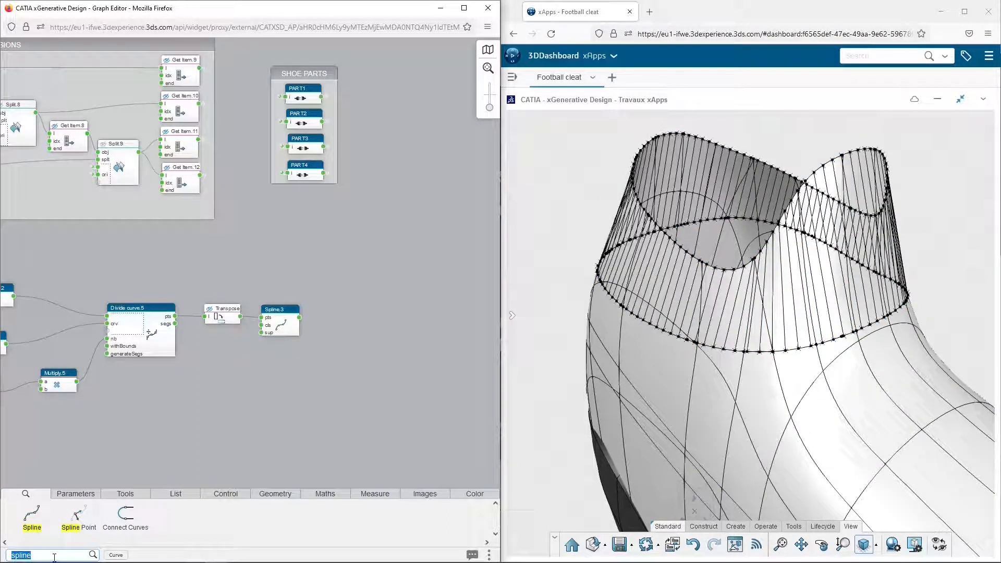
type("shift")
left_click_drag(31, 514, 341, 286)
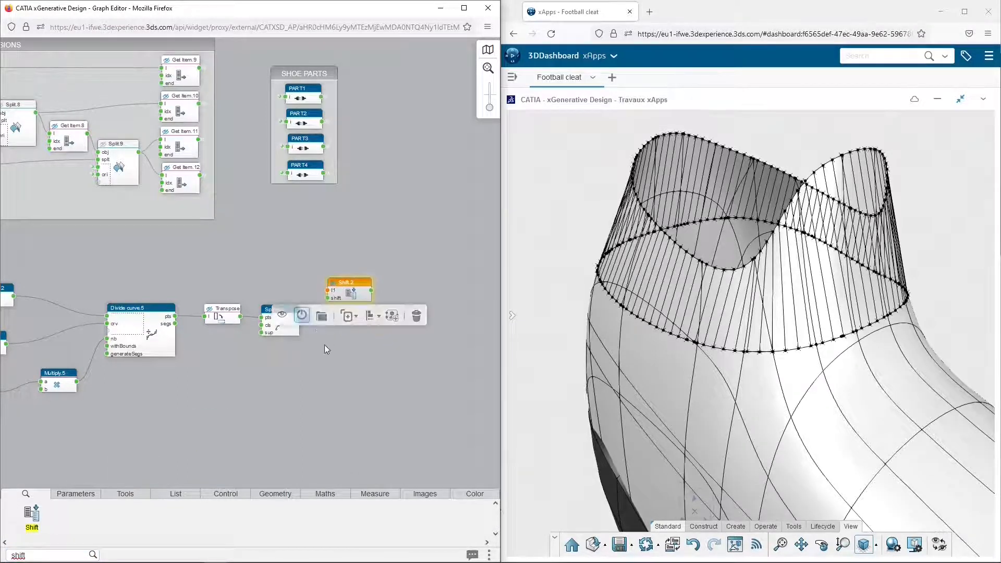
left_click_drag(299, 317, 328, 290)
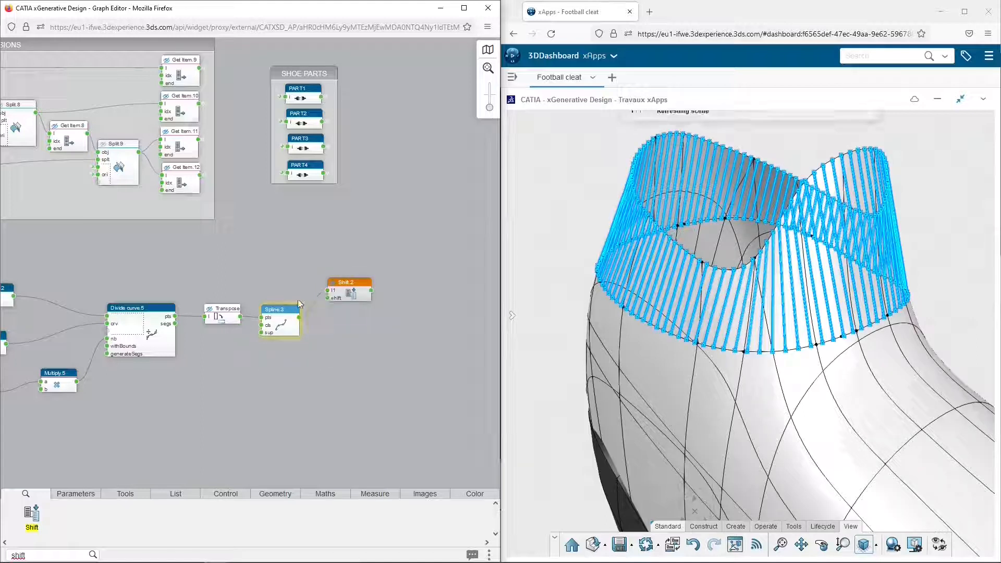
left_click(358, 343)
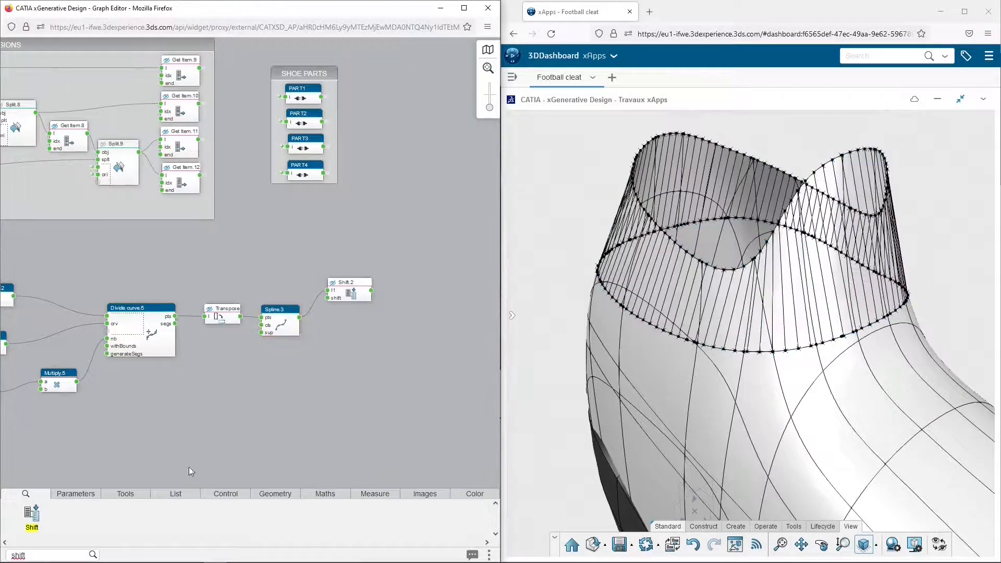
Add a Blend node and connect the Shift output to crv1 and the Spline output to crv2
type("blend")
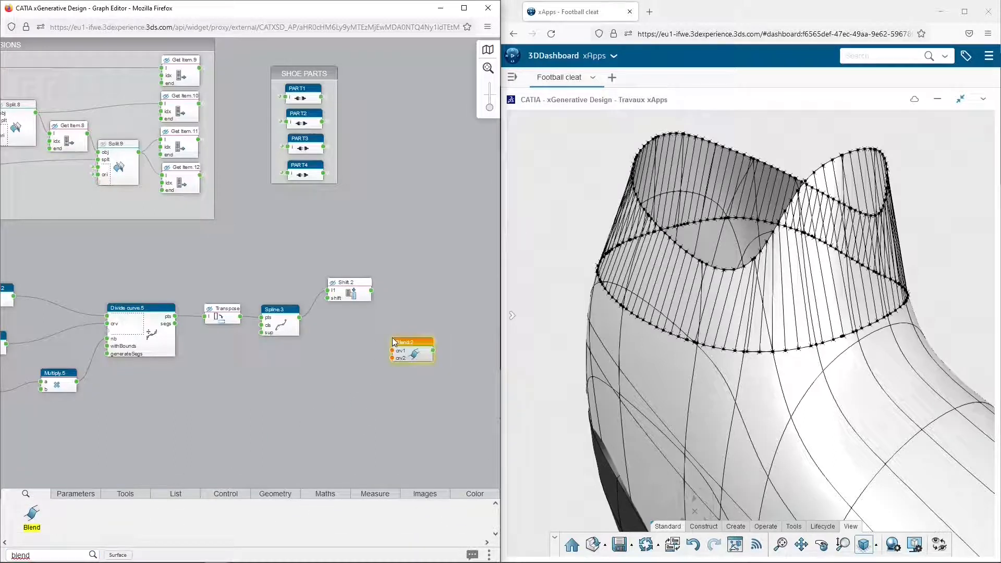
left_click_drag(371, 290, 421, 319)
left_click_drag(301, 320, 400, 326)
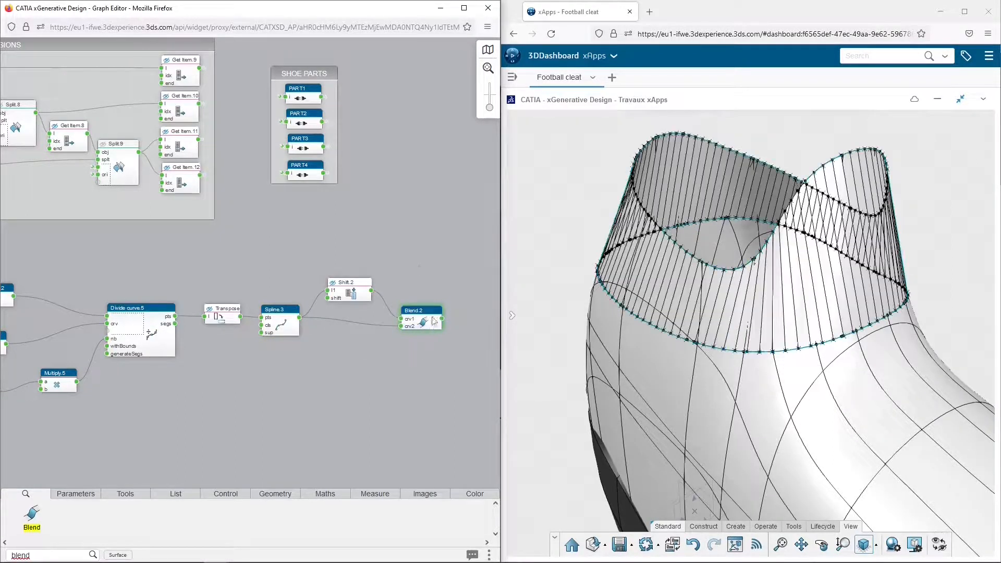
Add an Odd Even node beyond the Blend node and connect the Blend output to its list input
left_click_drag(451, 280, 261, 282)
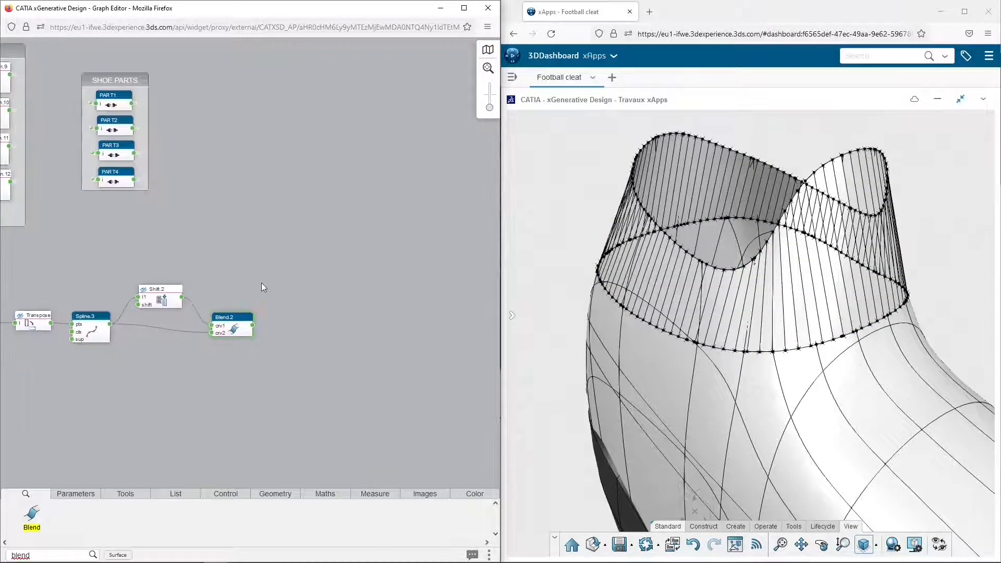
left_click(58, 555)
type("odd")
left_click_drag(31, 515, 278, 337)
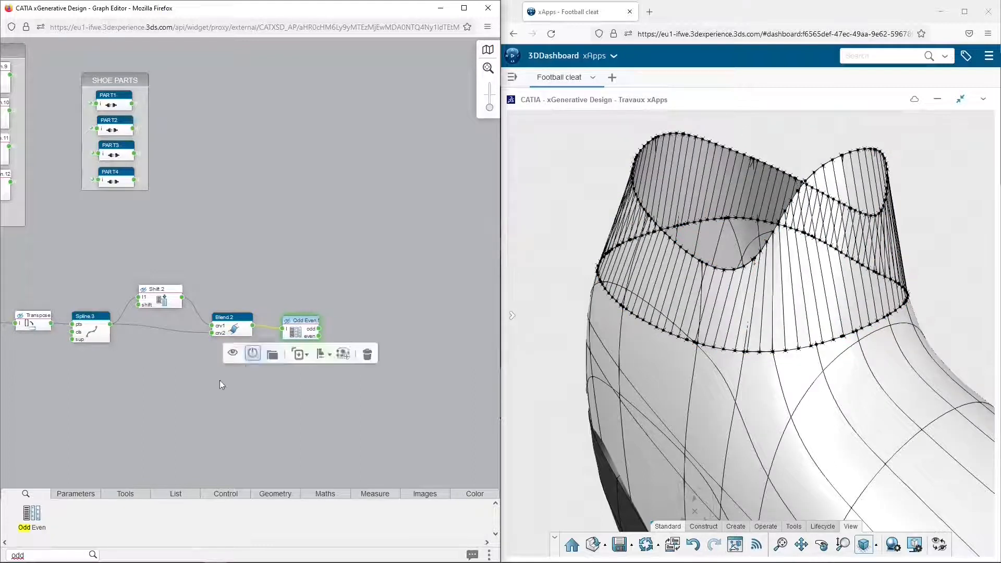
Add a Colorize node with a Color Chooser, duplicate the pair, and link the Odd Even outputs to the Colorize object inputs
left_click(474, 493)
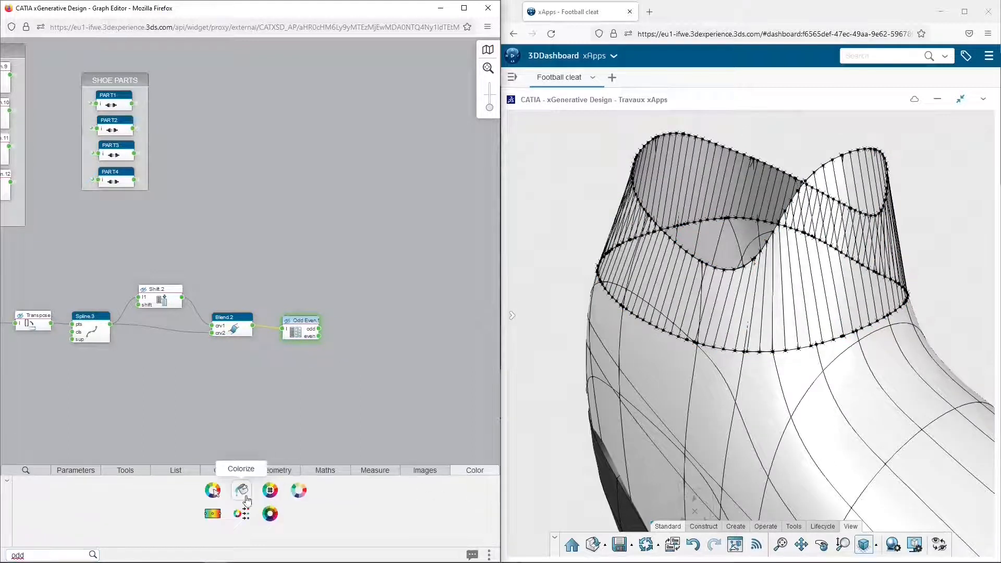
left_click_drag(247, 501, 417, 350)
left_click_drag(212, 490, 319, 329)
left_click(351, 370, "ctrl")
key("ctrl+c")
key("ctrl+v")
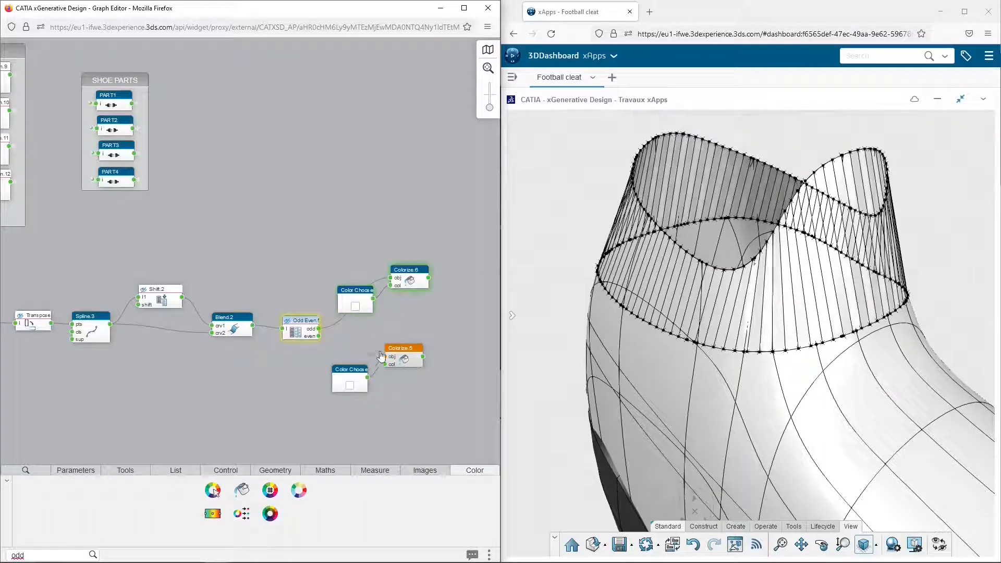
Set the Color Chooser feeding the odd-output Colorize node to a saturated blue
left_click(357, 308)
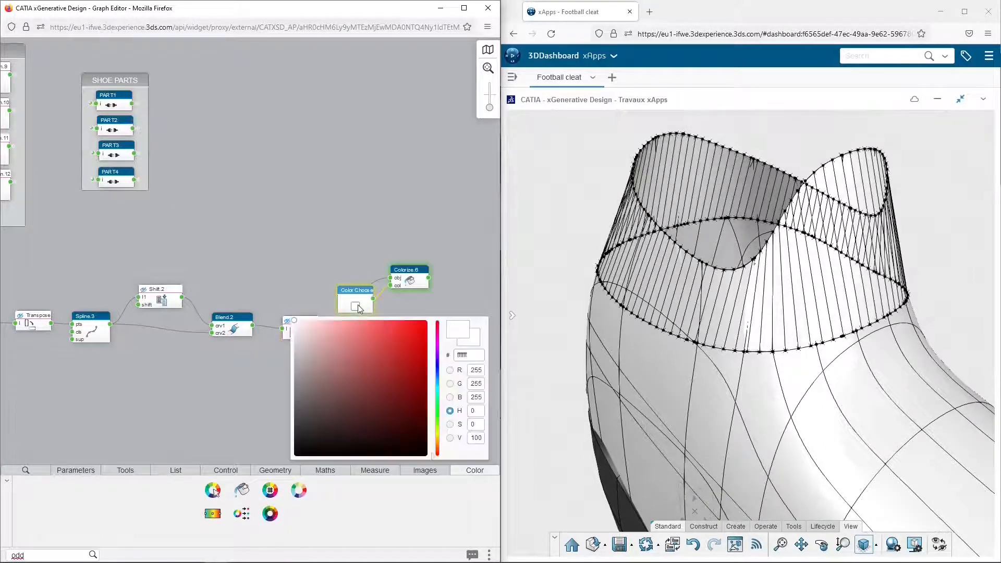
left_click(437, 369)
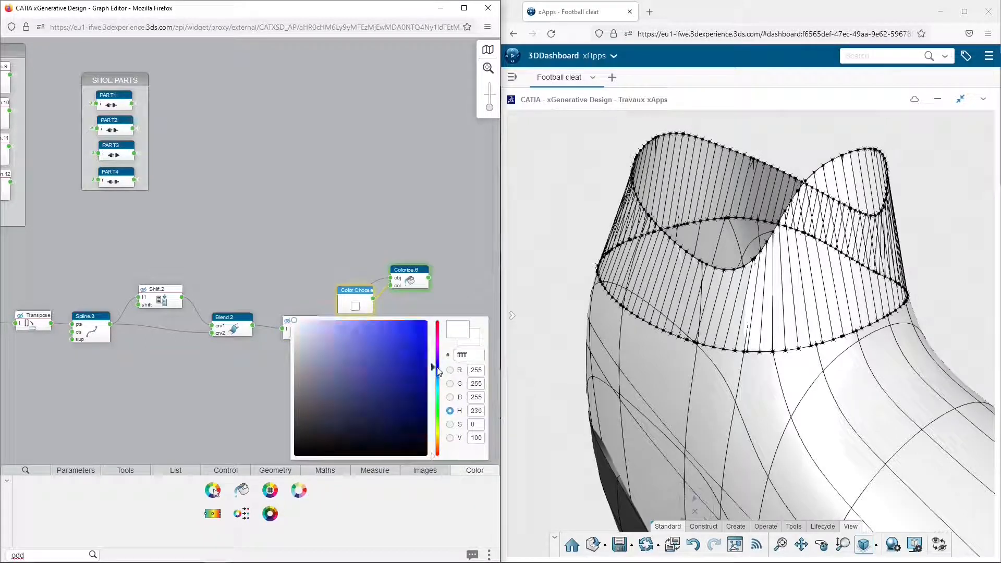
left_click(425, 336)
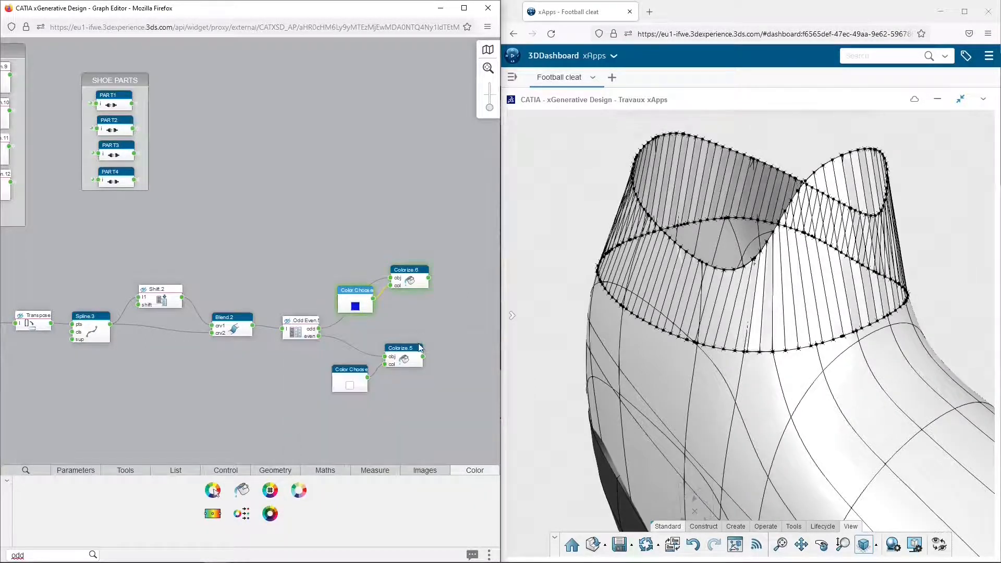
Set the Color Chooser feeding the even-output Colorize node to a saturated blue
left_click(351, 387)
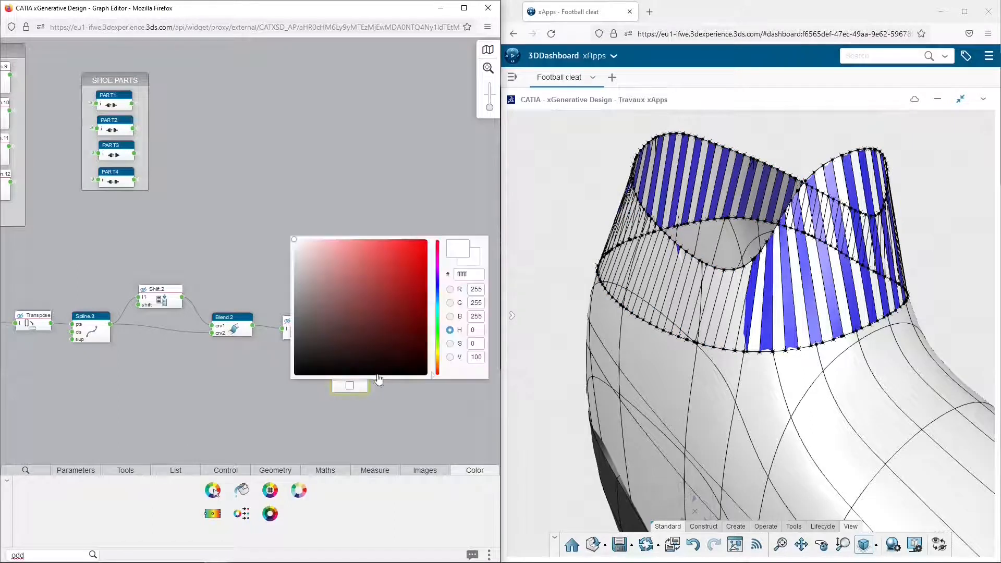
left_click(437, 287)
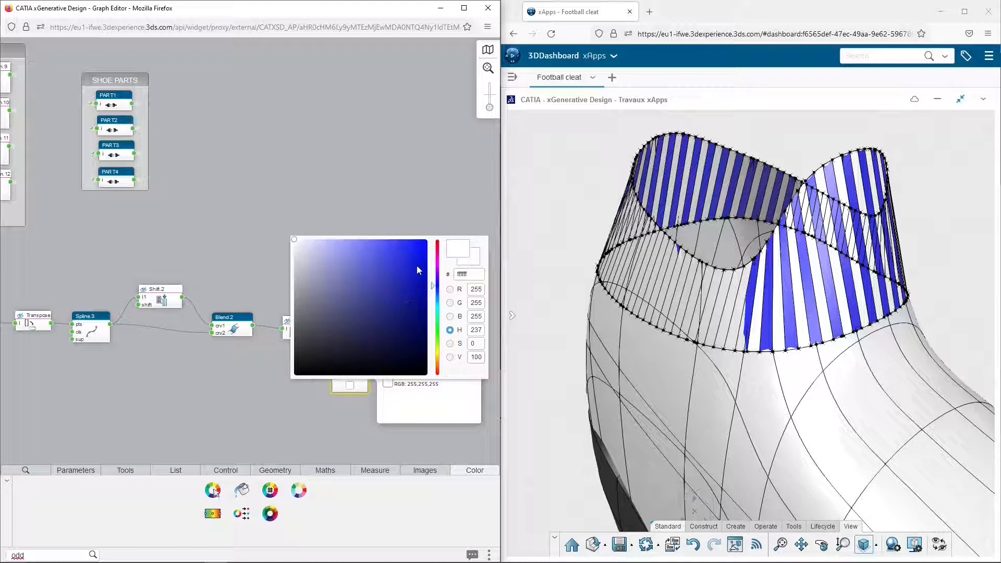
left_click(425, 243)
key("Return")
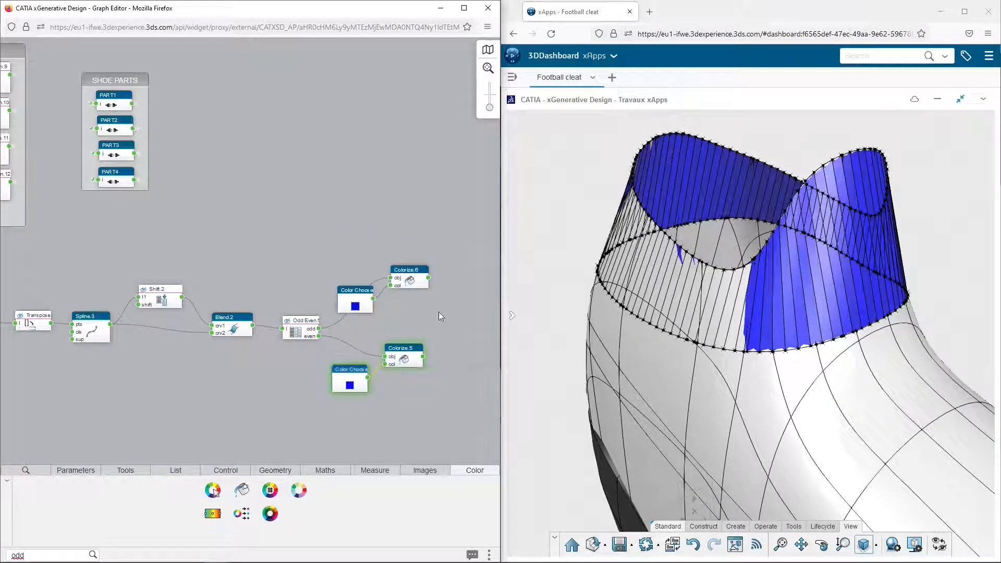
Group the collar strip nodes, excluding the Color Choosers and Colorize nodes, and hide the group's geometry
scroll(439, 312, "down", 5)
left_click_drag(407, 353, 408, 353)
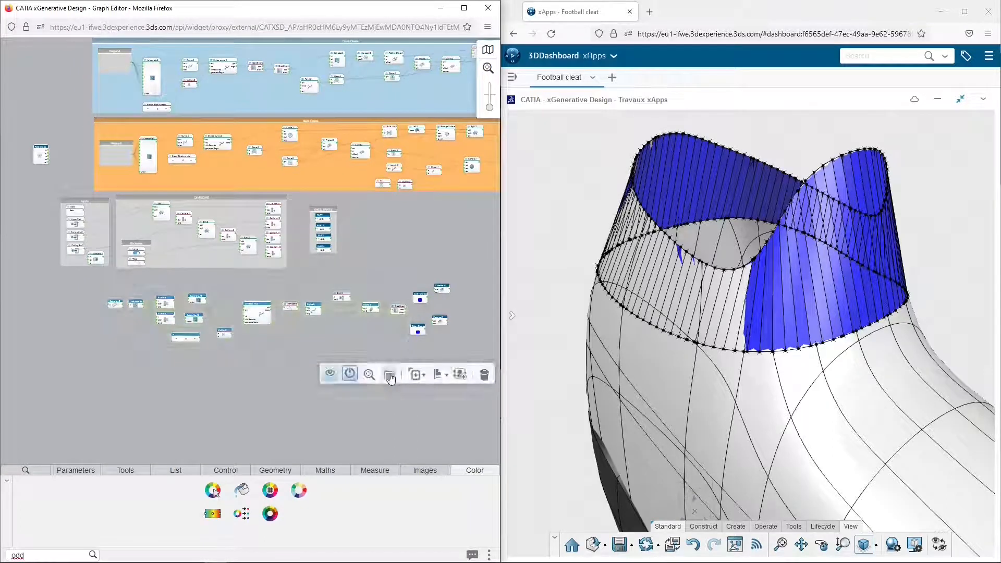
left_click(391, 375)
left_click(112, 291)
mouse_move(325, 216)
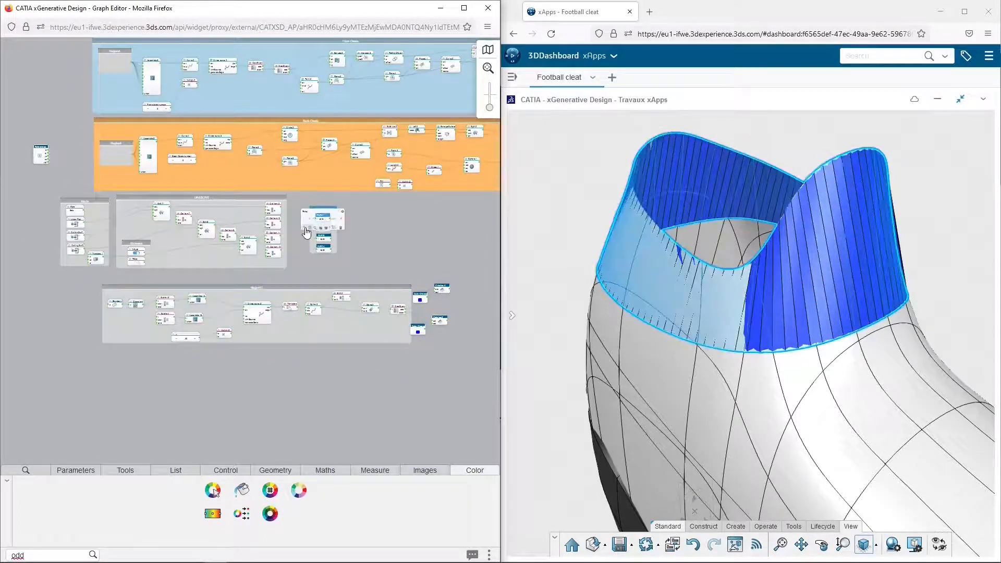
Change the Color Chooser for the odd strips to a dark red
left_click(419, 299)
left_click(437, 327)
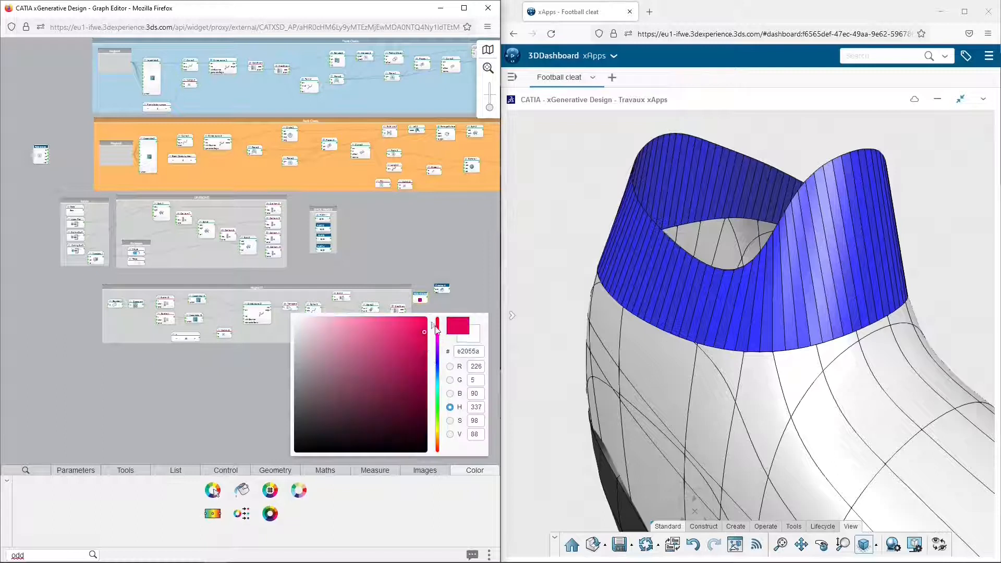
left_click(418, 380)
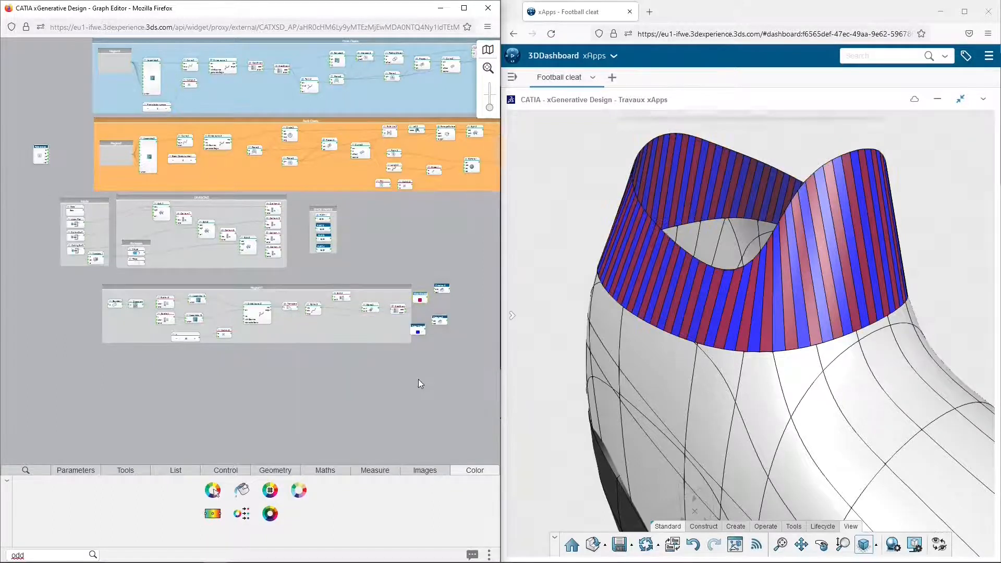
Color the new collar node group yellow and title it "Ankle strips"
left_click(267, 287)
left_click(271, 358)
left_click(268, 407)
scroll(265, 358, "up", 5)
middle_click_drag(248, 155, 211, 318)
double_click(419, 206)
type("Textile Lines")
key("Return")
scroll(418, 206, "down", 8)
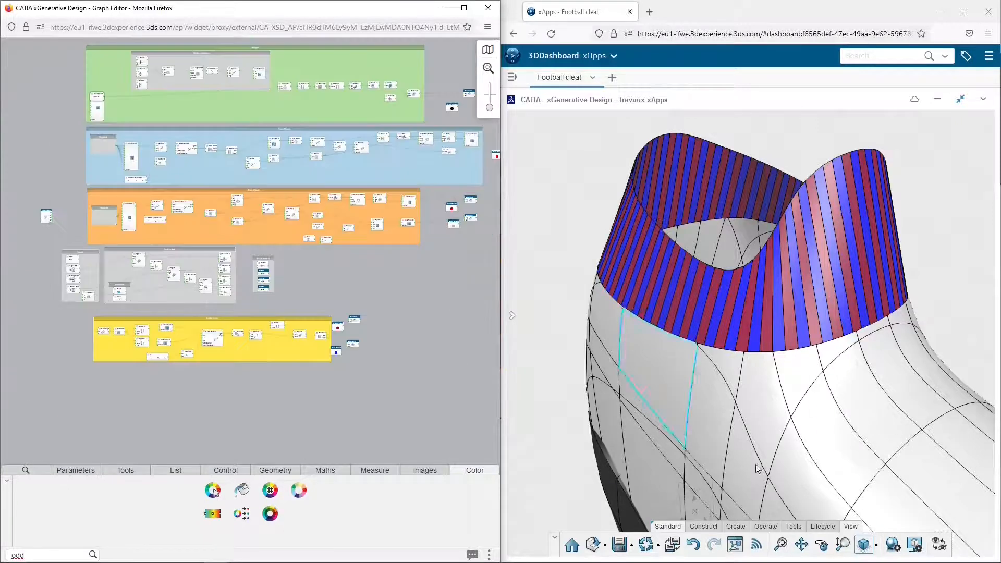
Rearrange the nodes inside the yellow group into a more compact layout, clear of the Color Chooser nodes
left_click(781, 544)
left_click_drag(92, 371, 329, 320)
left_click(362, 326)
left_click(368, 349)
left_click_drag(227, 313, 220, 313)
left_click(320, 376)
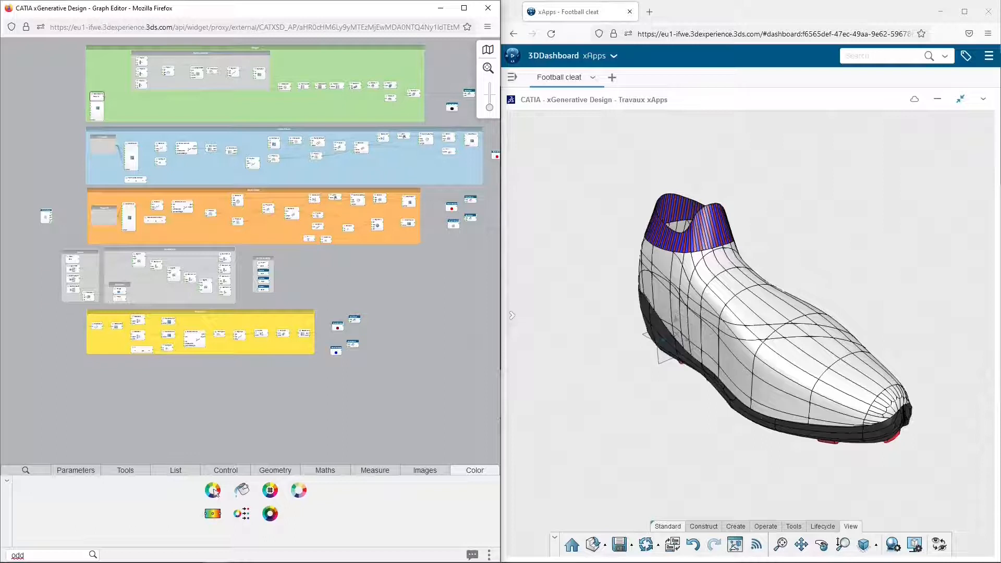
Add a Triangulate node in the empty area below the yellow group
middle_click_drag(227, 406, 340, 269)
scroll(231, 286, "up", 3)
scroll(287, 252, "up", 3)
scroll(341, 262, "up", 2)
left_click(51, 554)
type("trian")
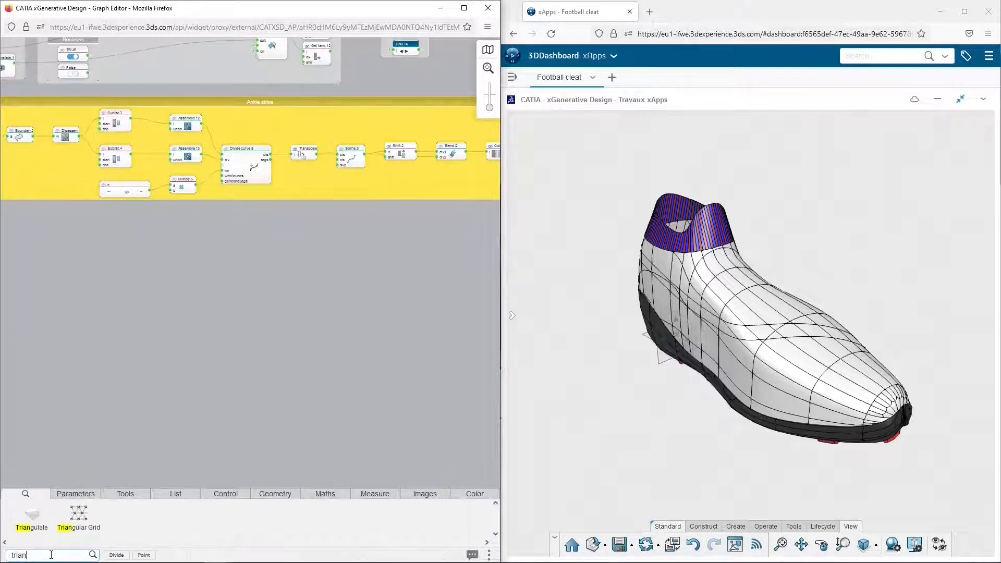
type("g")
left_click_drag(32, 515, 62, 274)
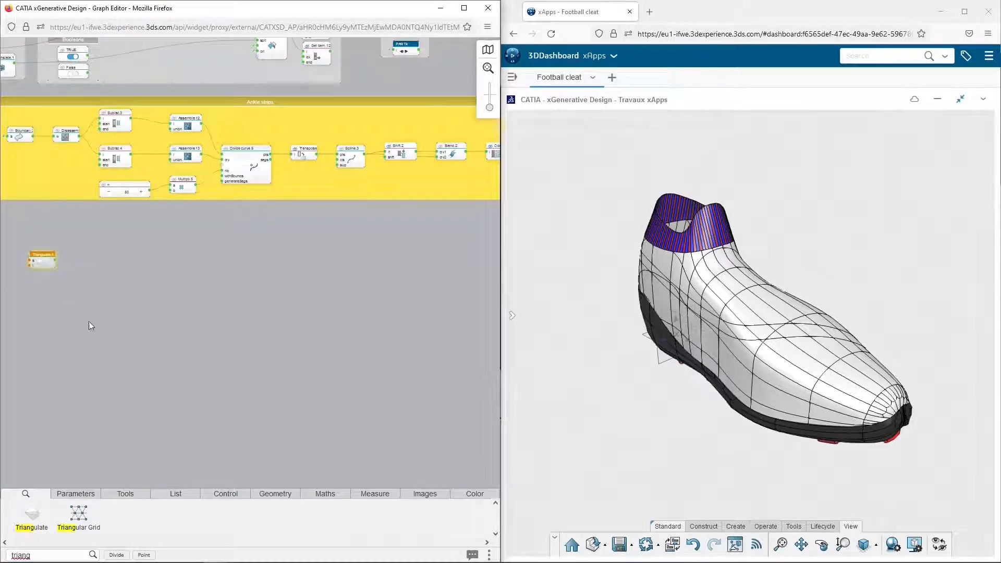
scroll(61, 296, "up", 5)
middle_click_drag(61, 240, 248, 278)
scroll(248, 278, "up", 2)
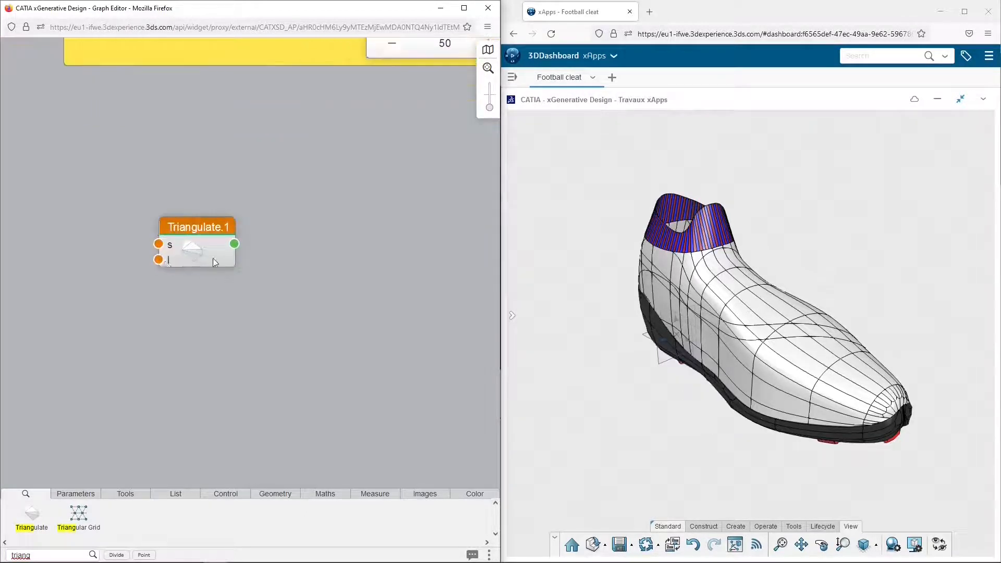
Set the Triangulate node's l input to 20 mm and link its s input to the PART2 favorite
left_click(158, 259)
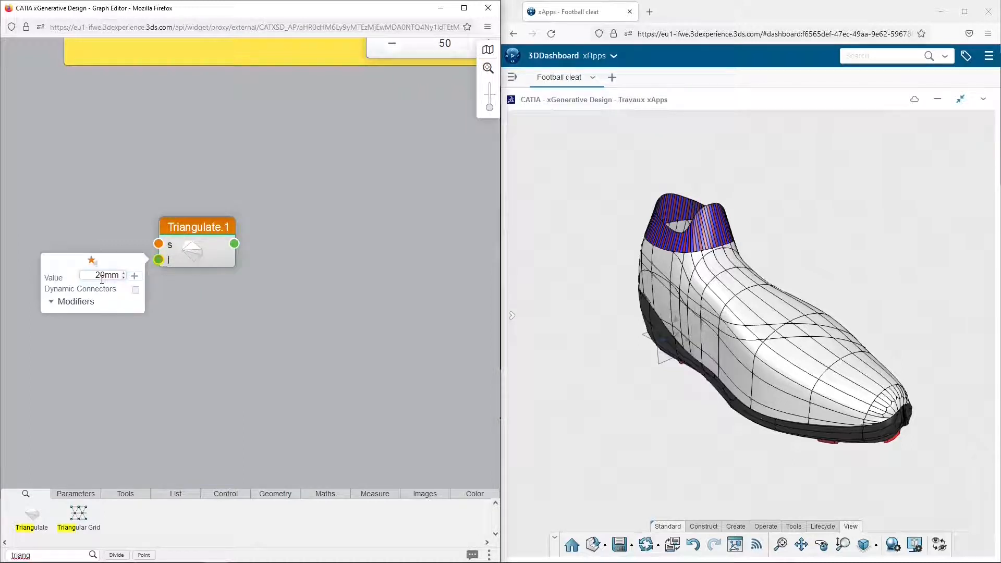
left_click(135, 214)
left_click(158, 244)
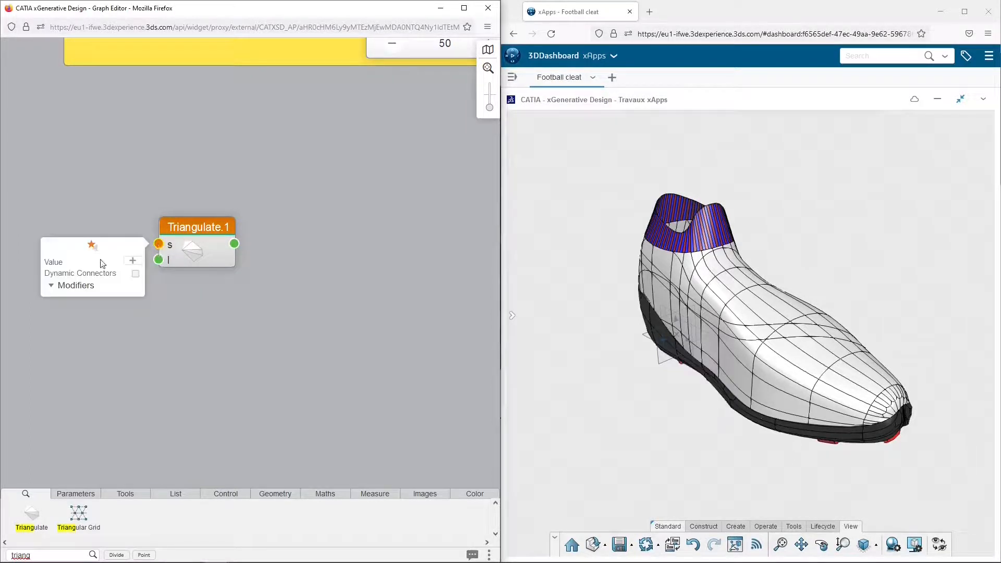
left_click(92, 245)
scroll(97, 275, "down", 5)
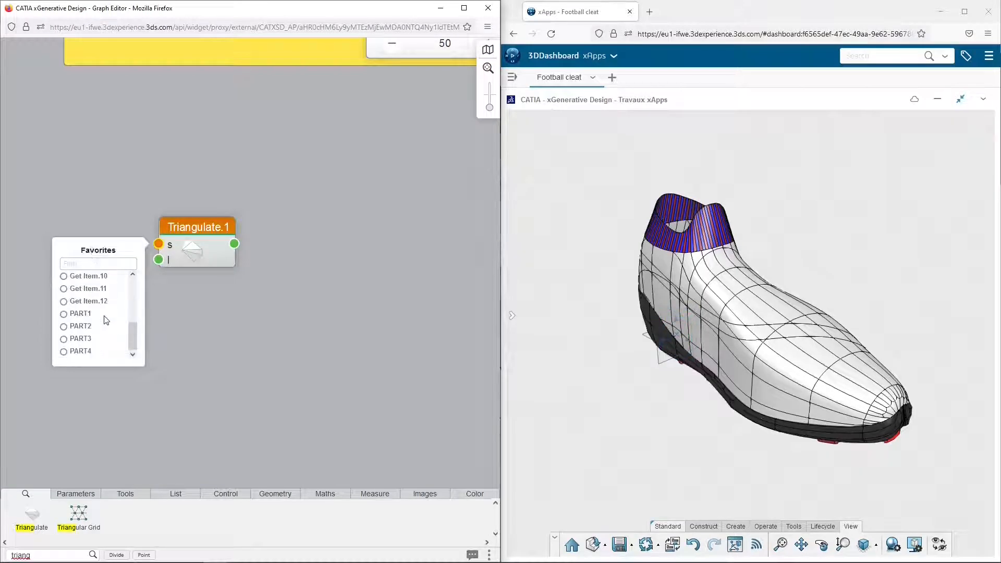
left_click(82, 327)
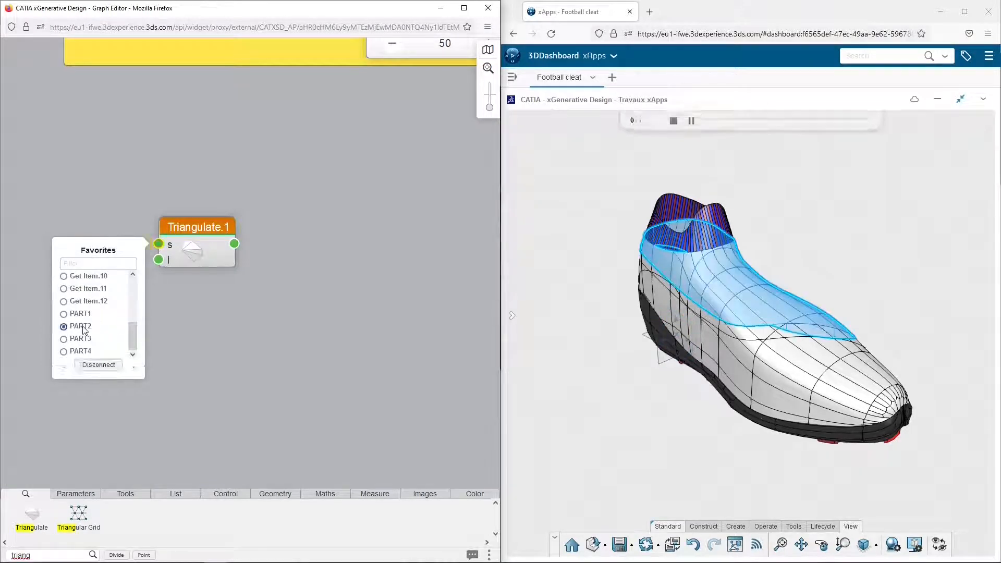
left_click(211, 312)
Add a Plane Curve node and connect the Triangulate output to its crv input
double_click(39, 555)
type("plan")
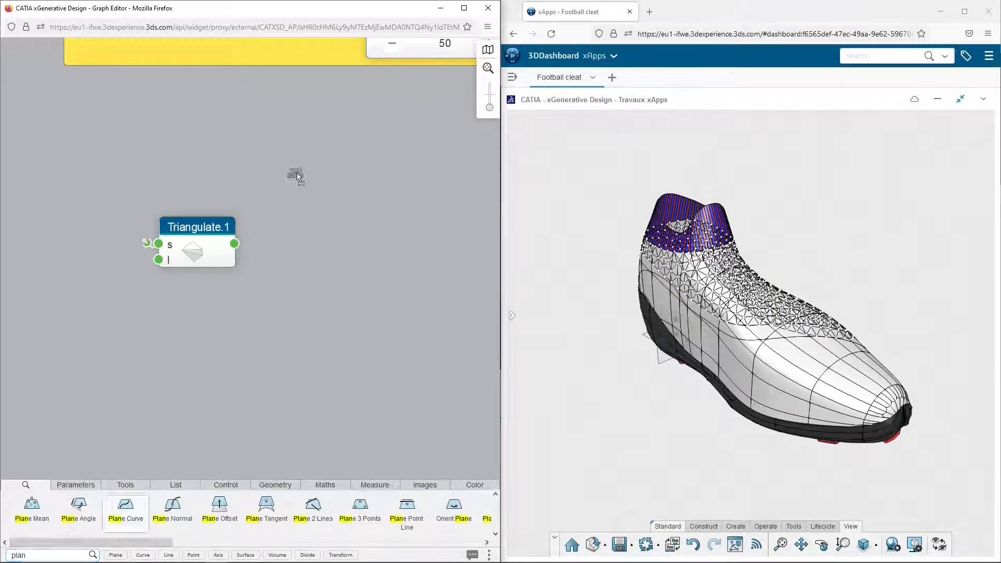
left_click_drag(234, 244, 302, 223)
left_click_drag(333, 198, 333, 175)
mouse_move(363, 190)
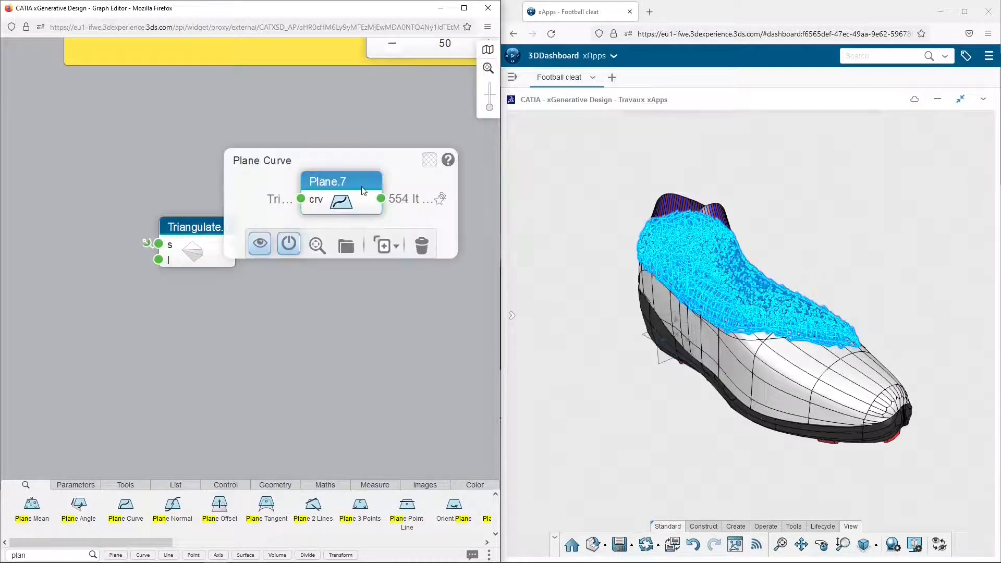
scroll(671, 311, "up", 5)
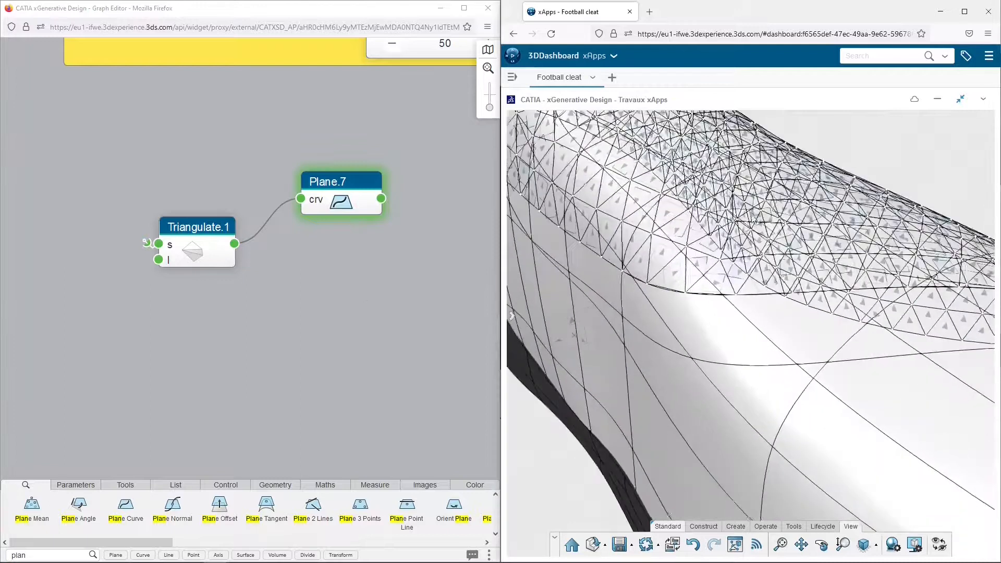
Add a Point on Plane node below the Plane Curve node and connect the Triangulate output to its pln input
double_click(57, 554)
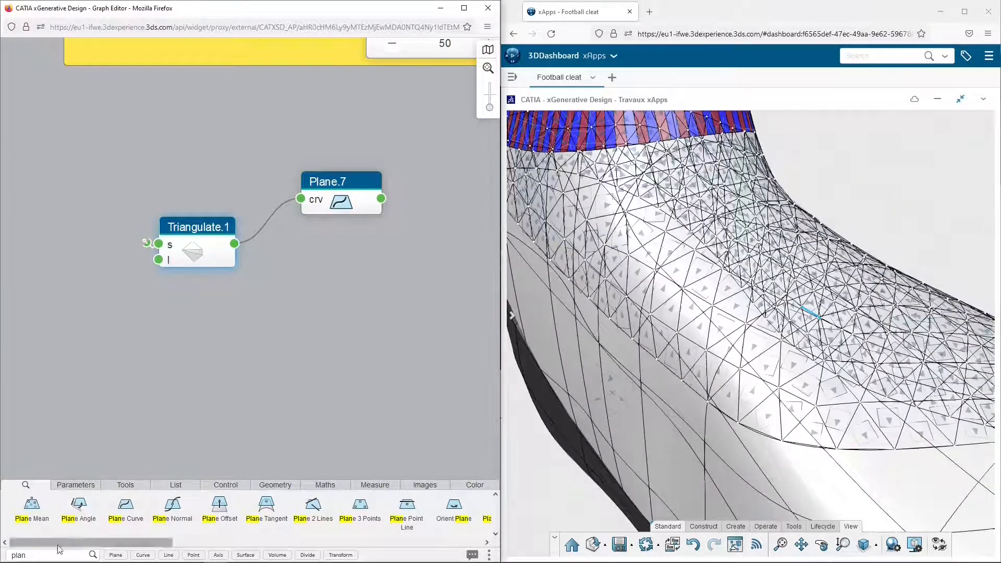
type("point")
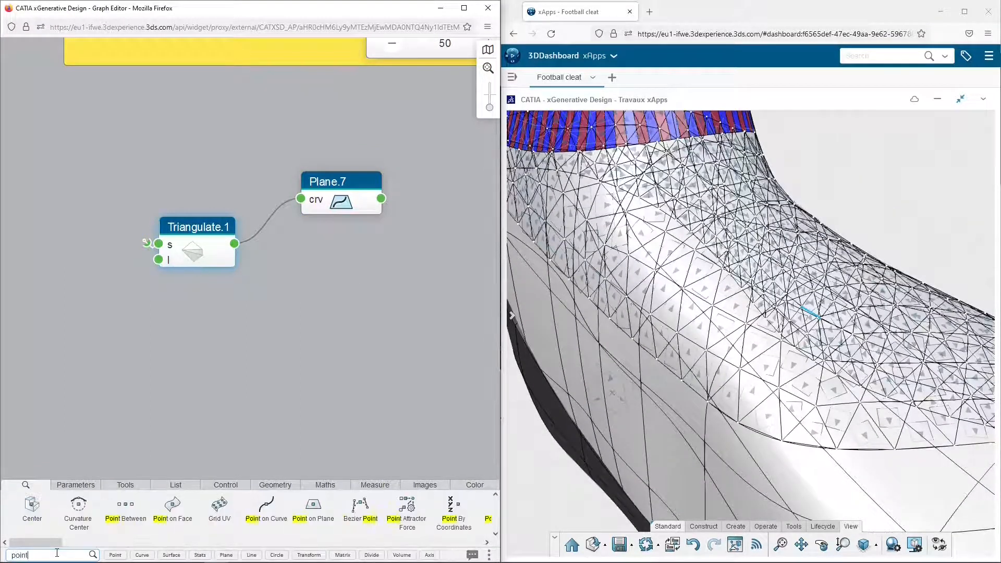
left_click_drag(313, 509, 339, 287)
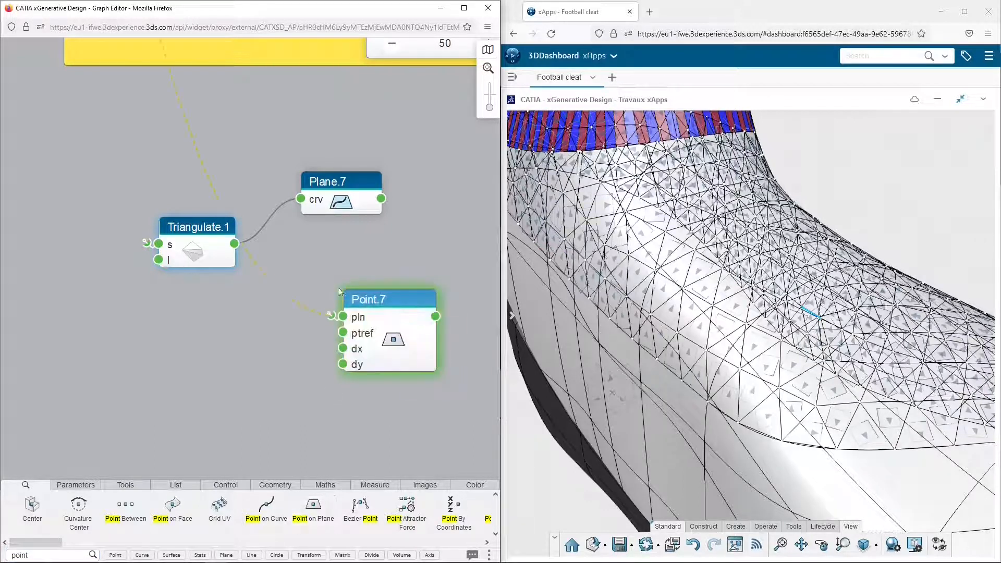
left_click_drag(236, 247, 341, 318)
left_click(381, 302)
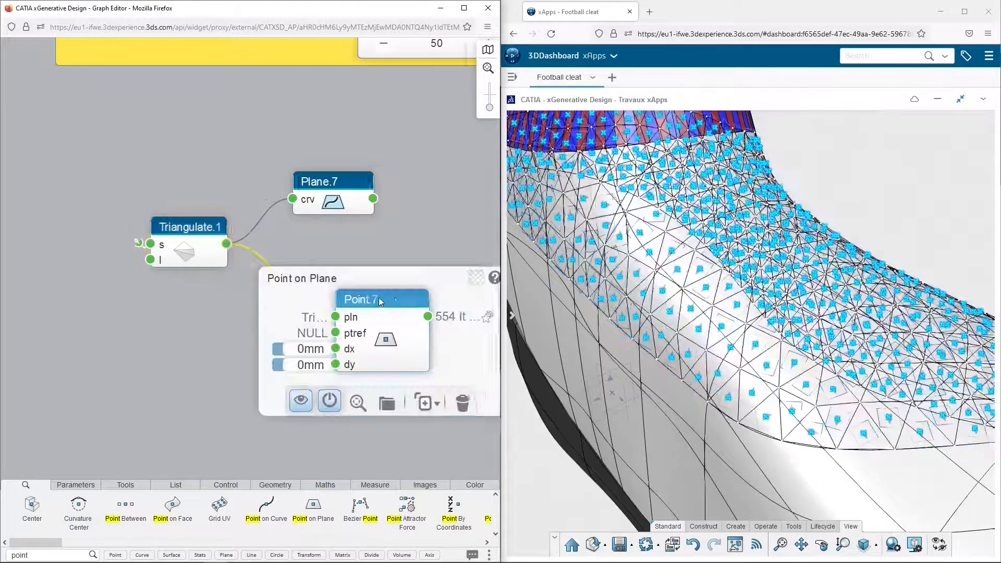
left_click(357, 301)
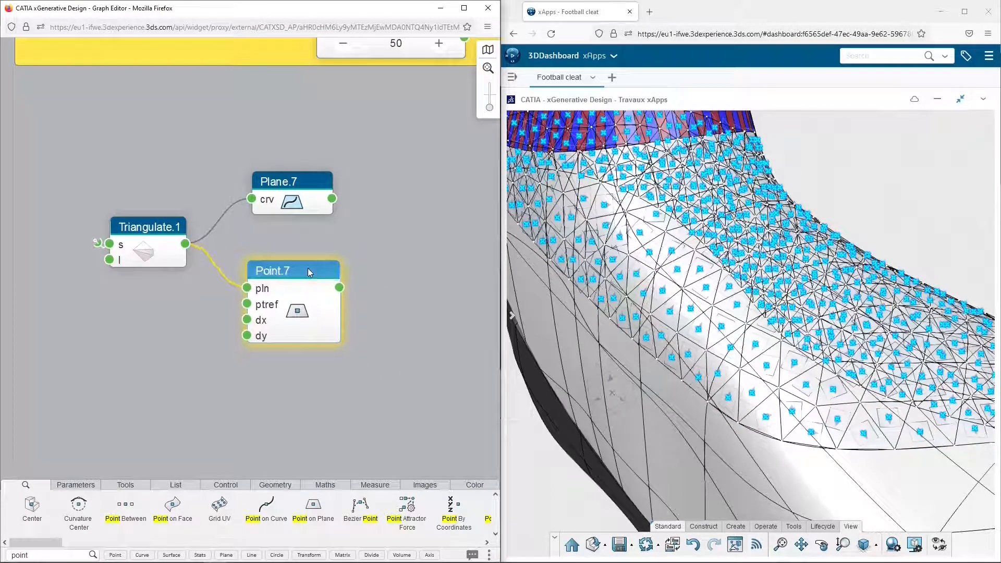
left_click(373, 259)
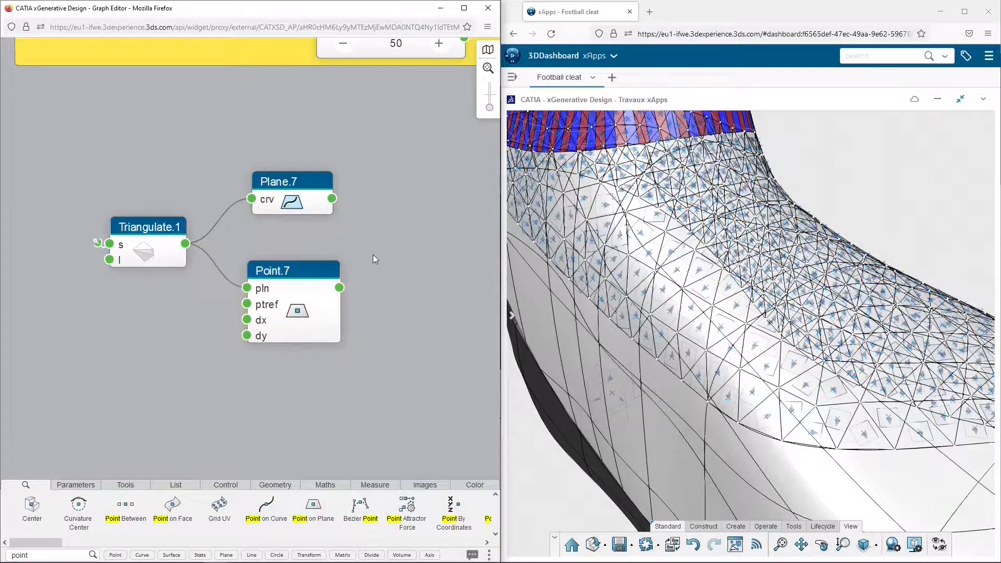
Add a Line Normal node, connecting the Point output to pt and the Plane output to s
left_click(61, 553)
type("line")
left_click_drag(74, 520, 408, 231)
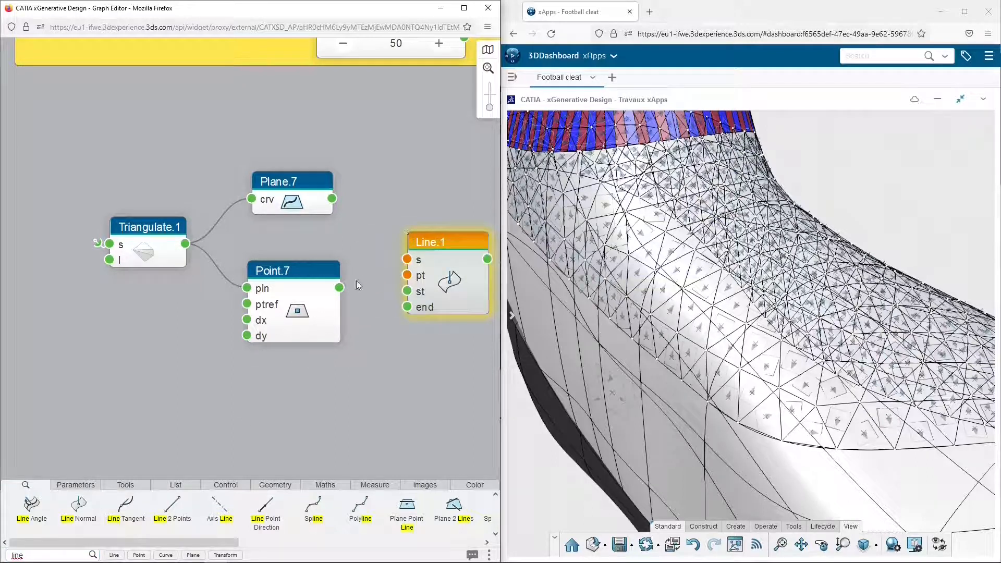
left_click_drag(339, 287, 391, 272)
left_click_drag(338, 204, 427, 221)
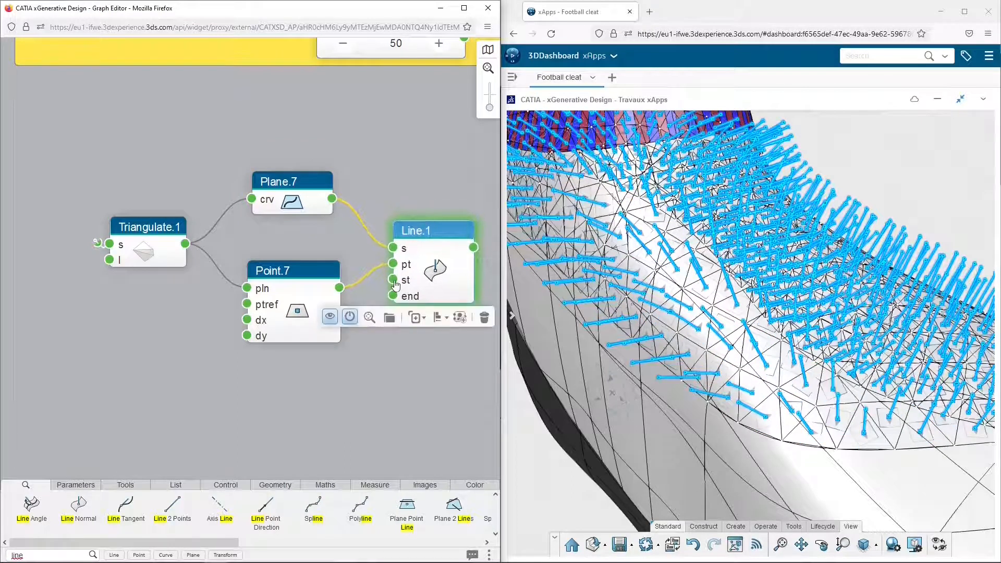
Adjust the Line Normal node's st value and set its end value to 5 mm
left_click(393, 281)
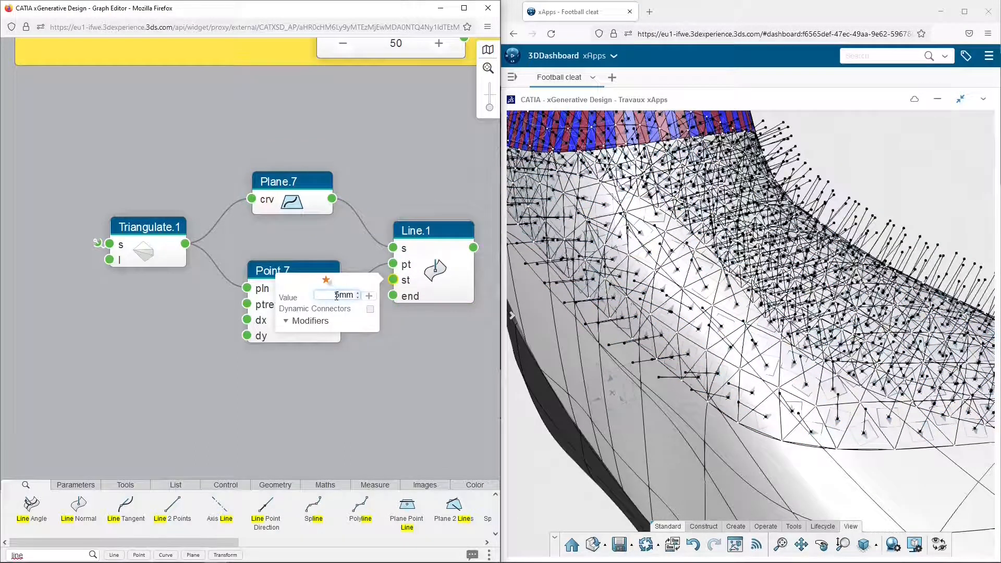
left_click(394, 296)
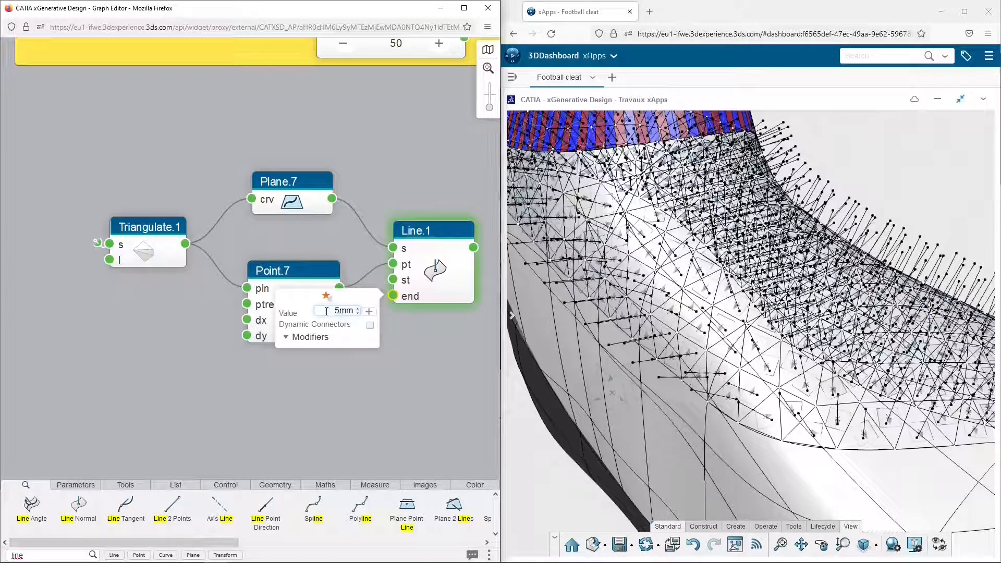
left_click(458, 343)
Add an Intersect node beyond the Line node and connect the Line output to geo1
left_click_drag(460, 340, 208, 338)
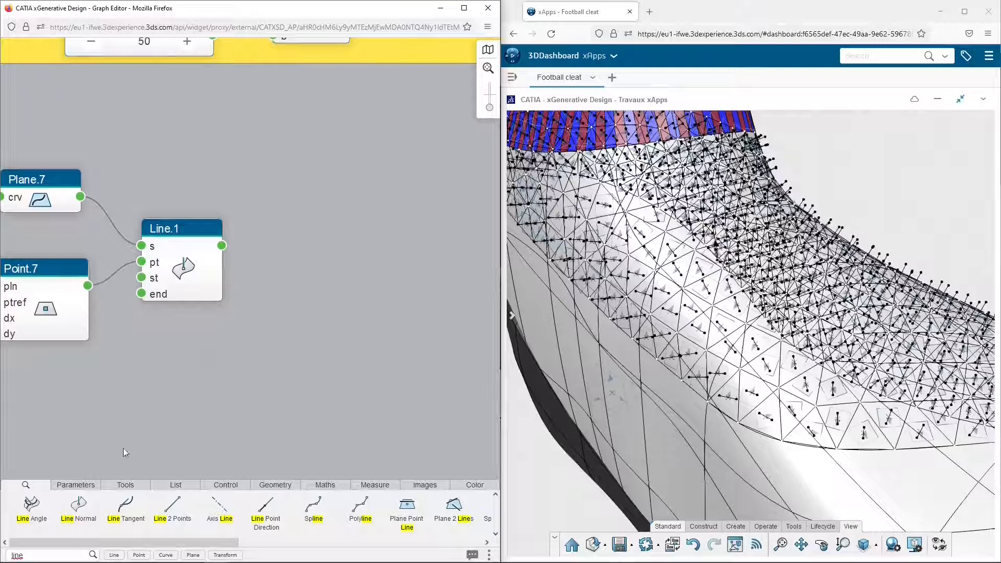
type("inter")
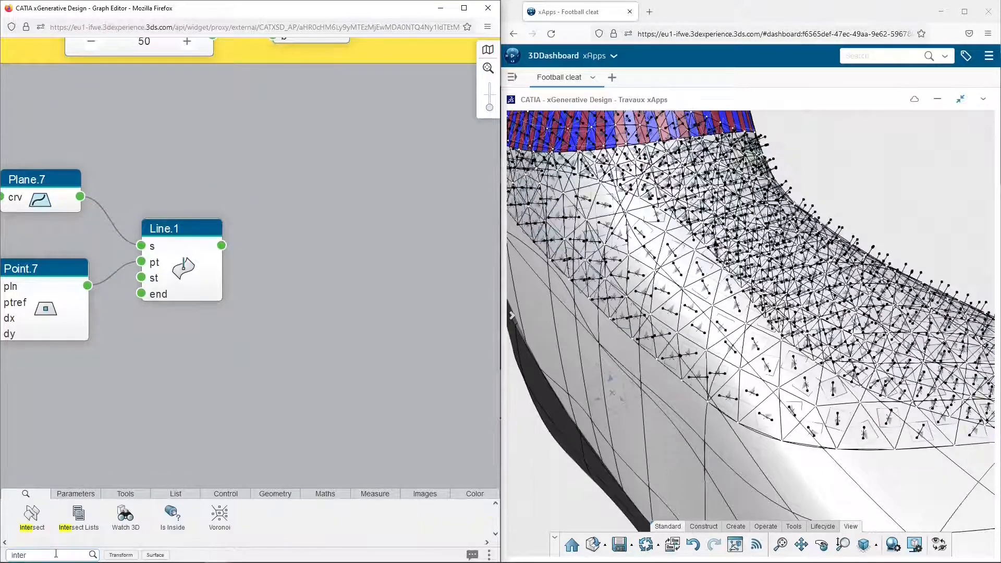
left_click_drag(31, 513, 347, 256)
left_click_drag(221, 245, 318, 277)
left_click_drag(364, 276, 333, 238)
Link the Intersect node's geo2 input to the PART2 favorite
mouse_move(317, 265)
left_click(251, 266)
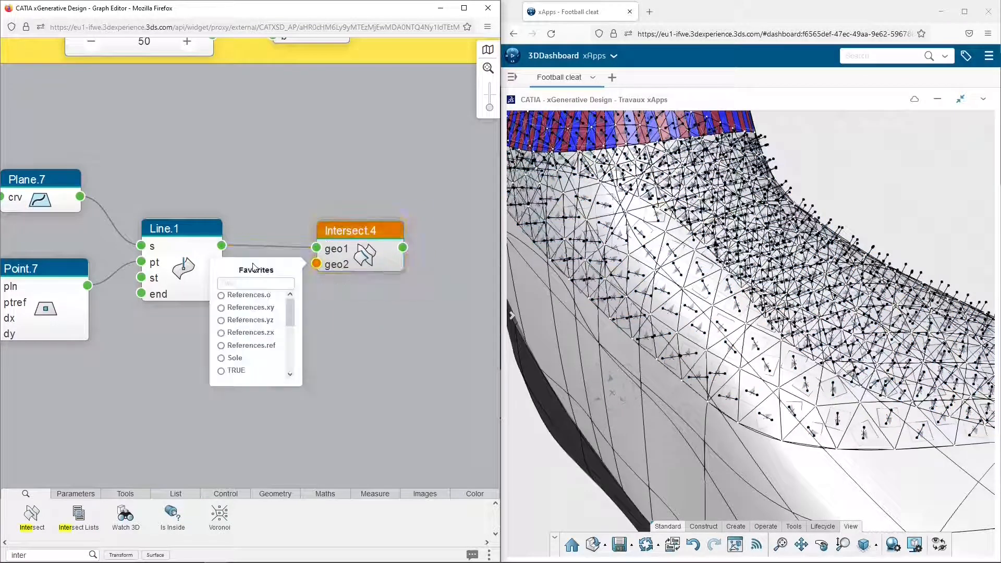
scroll(248, 333, "down", 5)
left_click(242, 344)
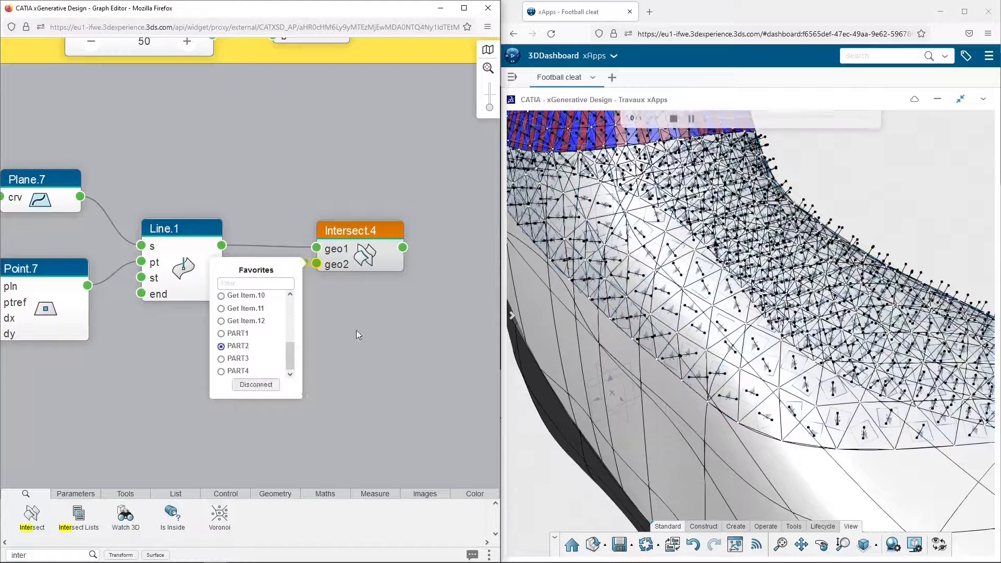
mouse_move(361, 230)
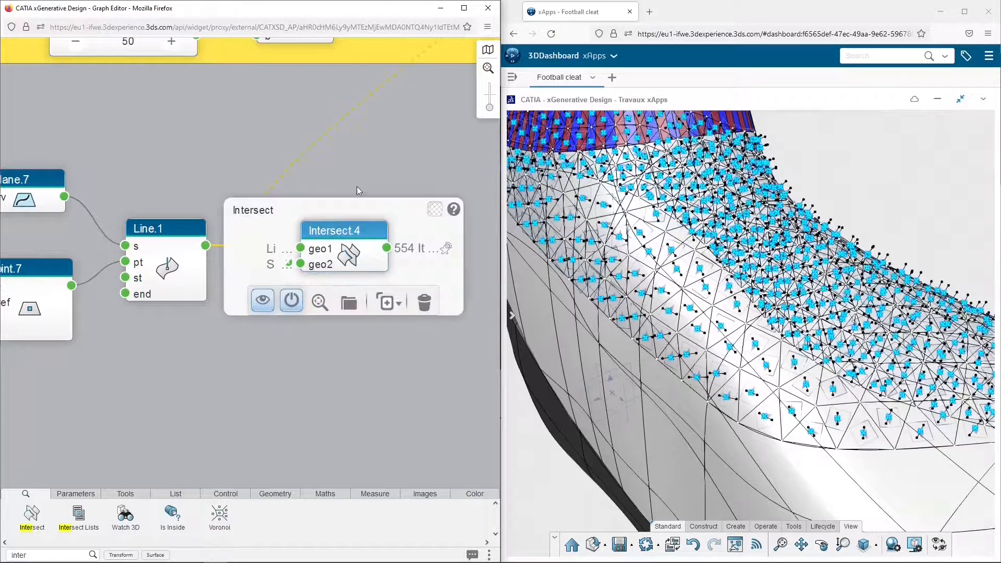
left_click_drag(360, 172, 202, 174)
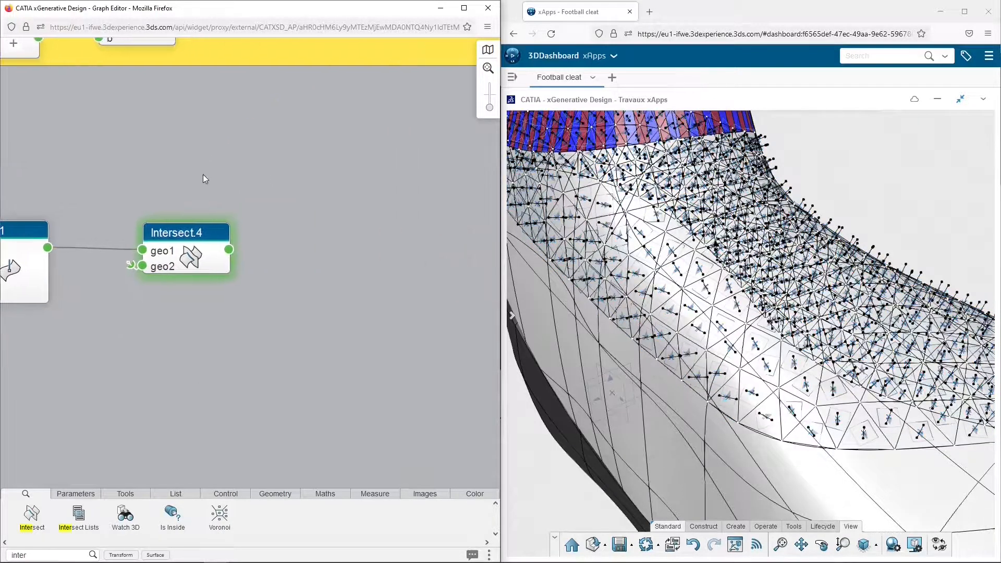
Add a Sphere Center Radius node, connect the Intersect output to ctr and set its radius
left_click(51, 553)
type("sph")
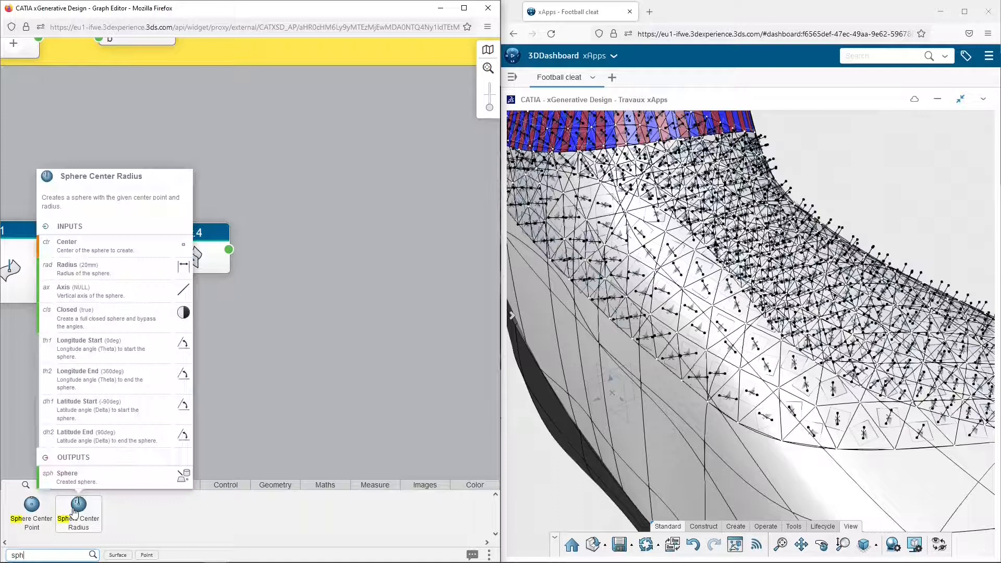
left_click_drag(78, 504, 297, 246)
left_click_drag(228, 249, 329, 234)
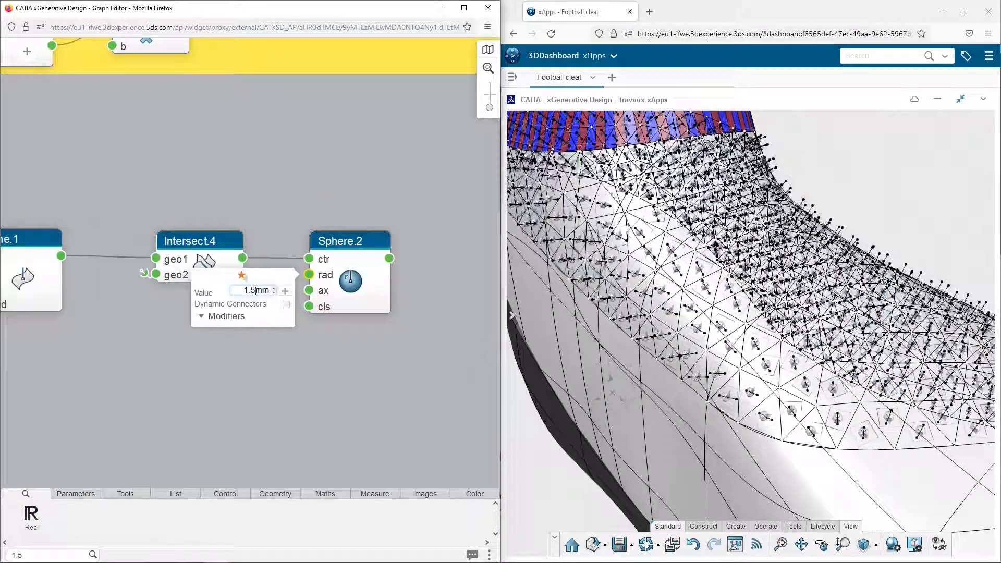
key("Return")
Add an Assemble node beyond the Sphere node and connect the Sphere output to its l input
left_click_drag(408, 279, 180, 280)
double_click(51, 554)
type("ass")
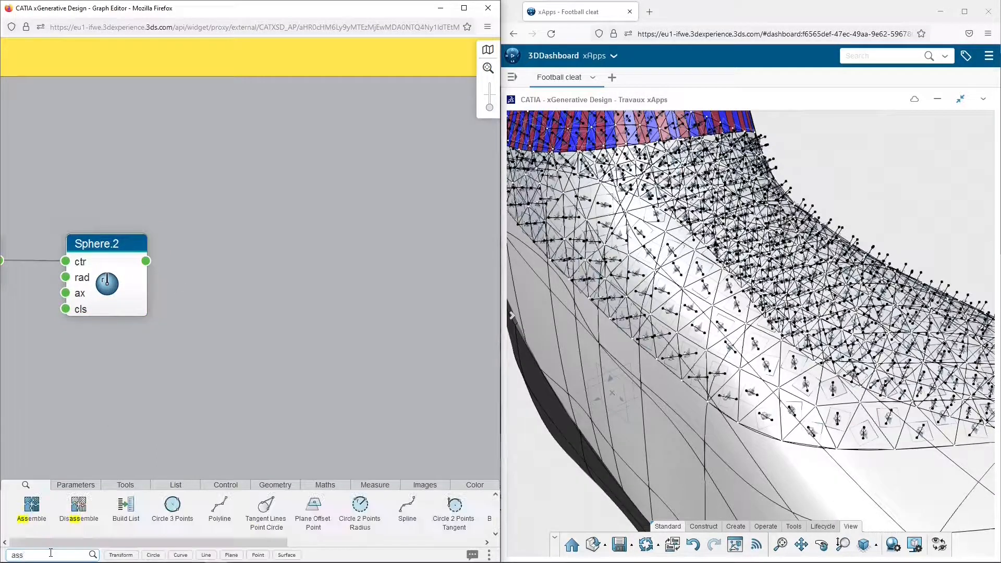
left_click_drag(32, 504, 226, 243)
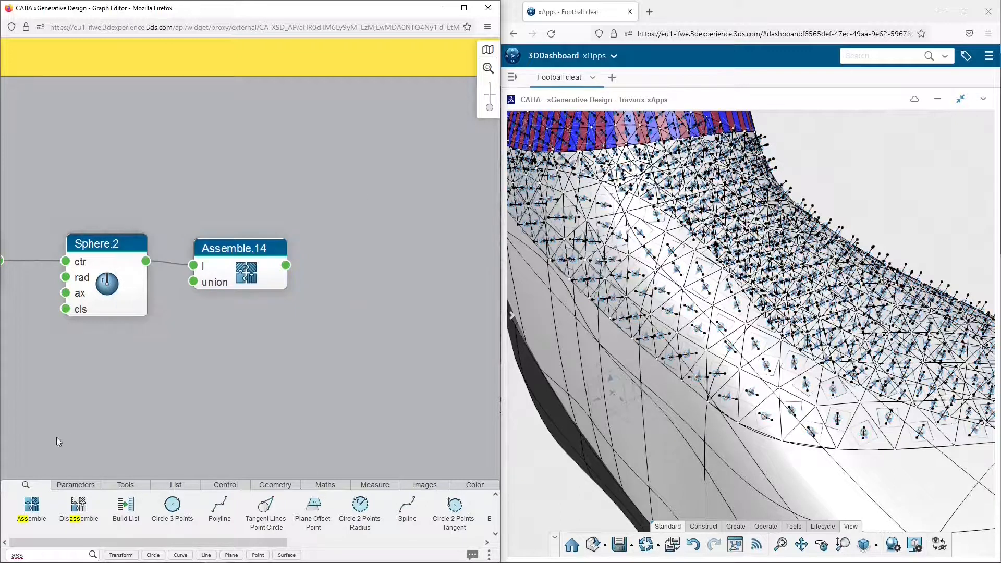
Add a Trim node beyond the Assemble node and connect the Assemble output to sup2
left_click(52, 556)
type("trim")
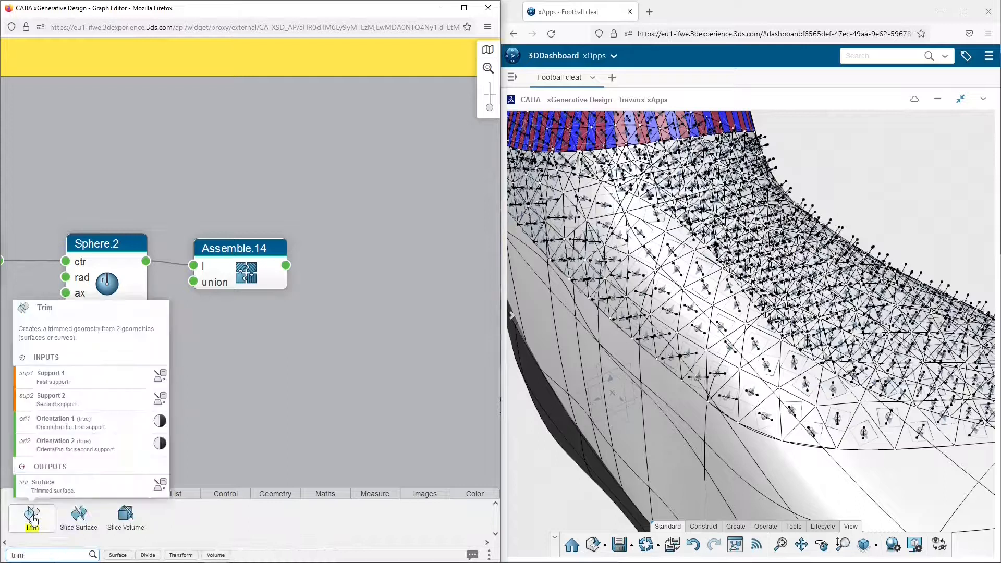
left_click_drag(33, 520, 223, 392)
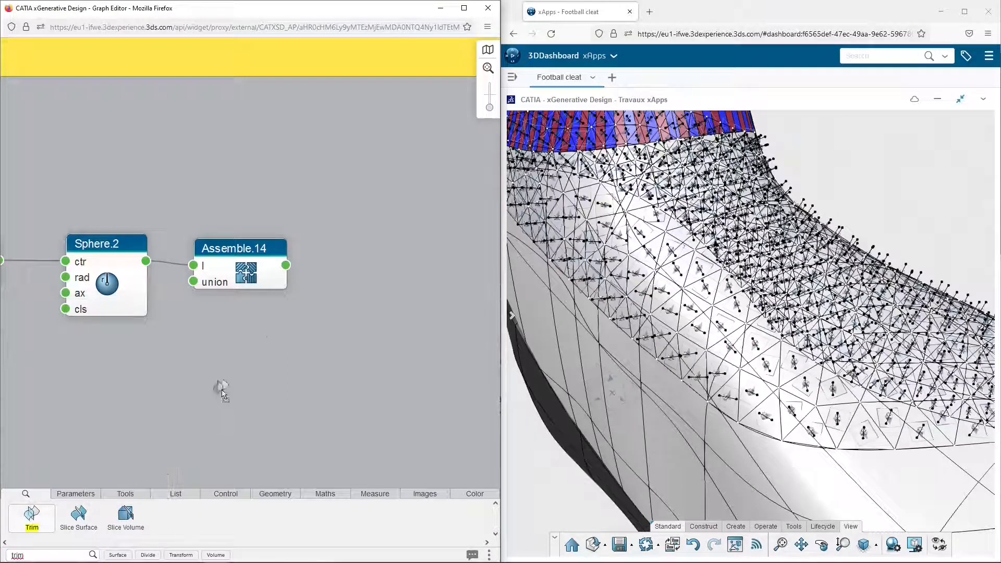
left_click_drag(388, 265, 388, 266)
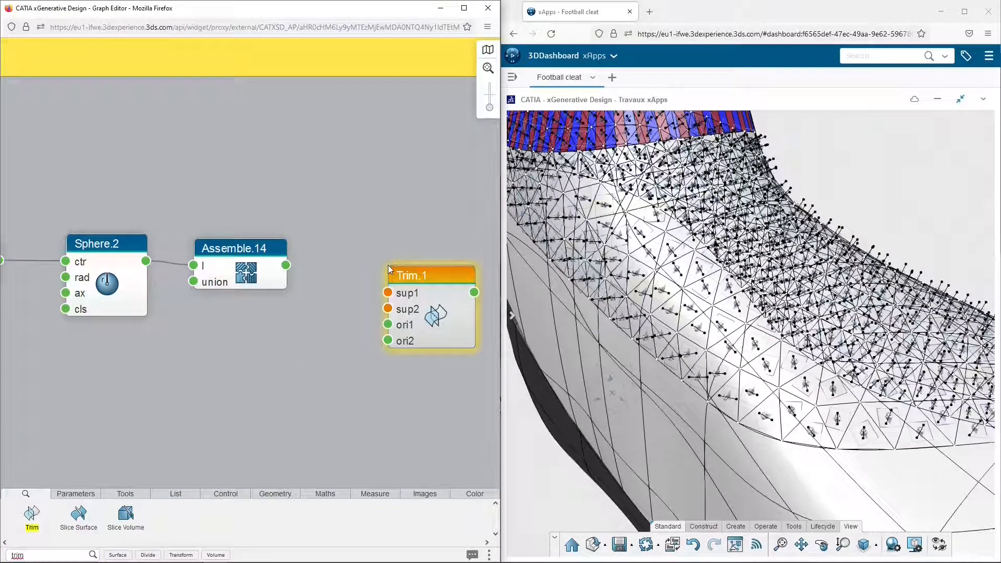
left_click_drag(285, 265, 380, 312)
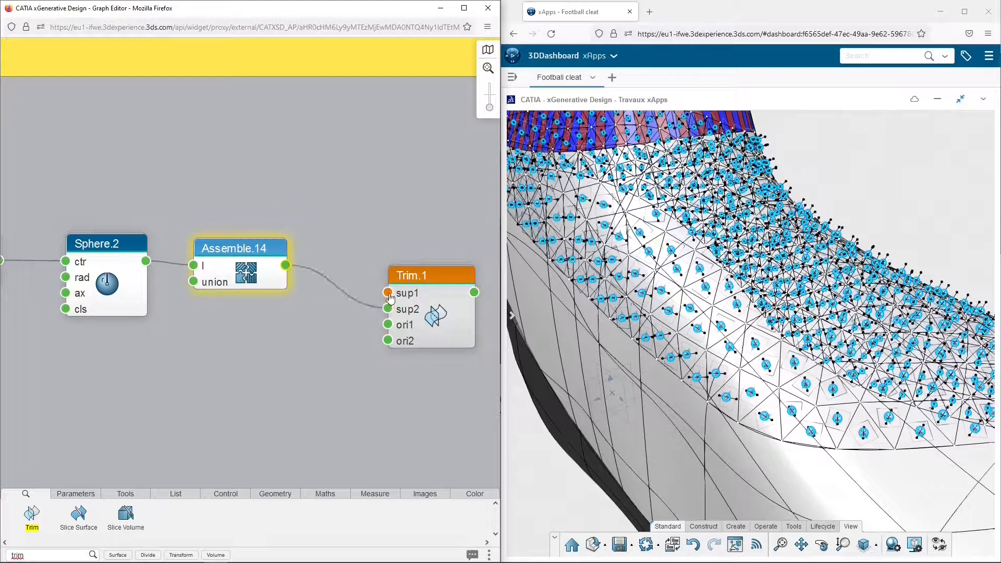
Link the Trim node's sup1 input to the PART2 favorite and move the node beside the Assemble node
left_click(389, 295)
left_click(329, 295)
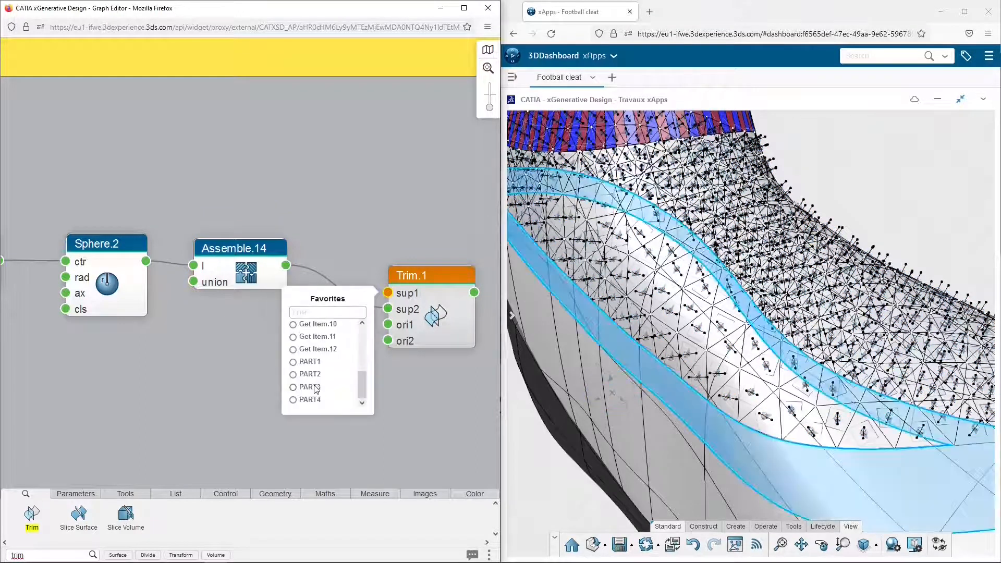
left_click(309, 375)
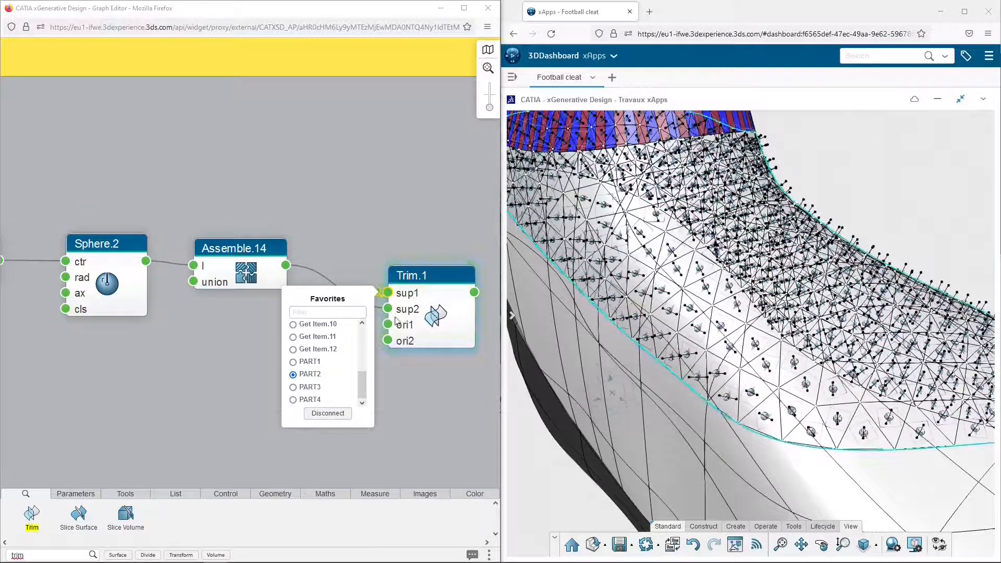
left_click_drag(422, 277, 360, 238)
left_click(382, 188)
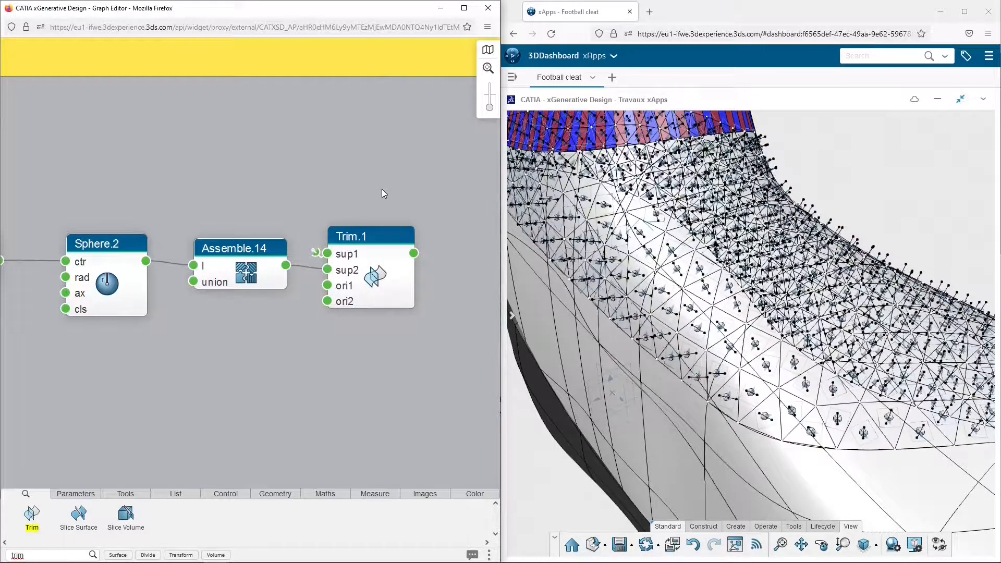
Duplicate the blue Color Chooser and its Colorize node from the ankle strips and place the copies near the Trim node
middle_click_drag(382, 189, 245, 195)
middle_click_drag(245, 195, 226, 193)
scroll(226, 193, "down", 3)
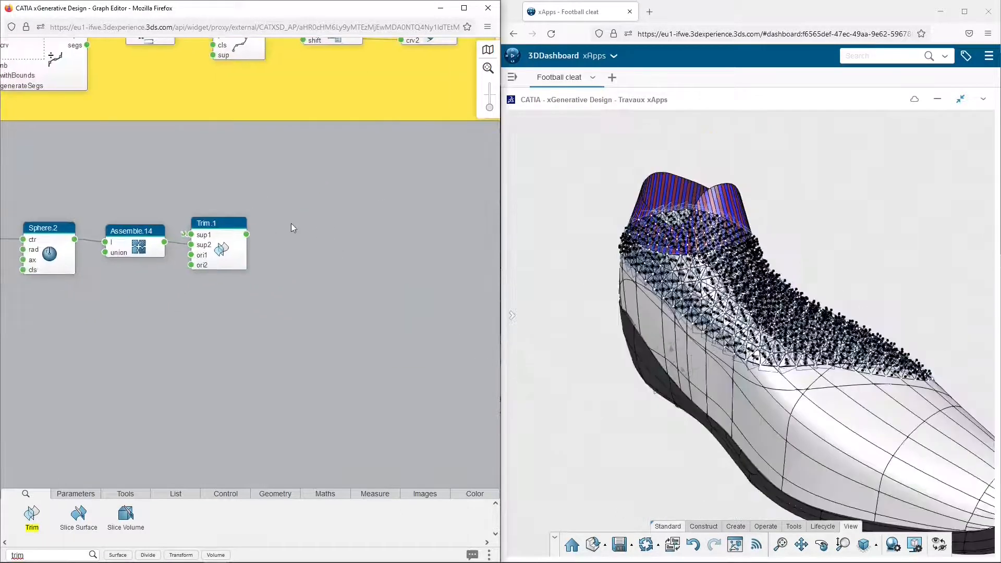
middle_click_drag(430, 129, 290, 201)
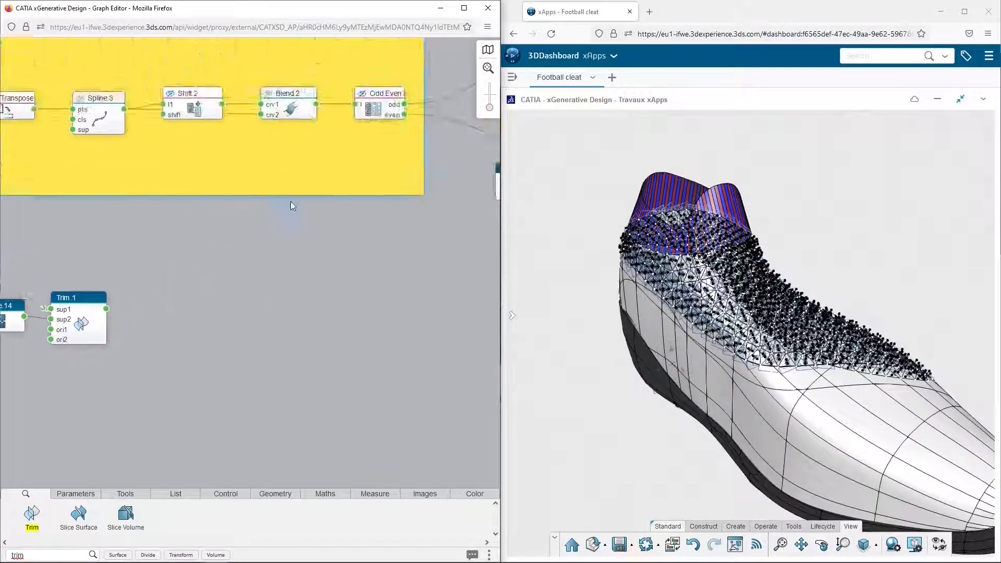
scroll(290, 201, "down", 3)
left_click_drag(498, 149, 497, 150)
key("ctrl+c")
key("ctrl+v")
Set the copied Color Chooser below the Trim node to white (ffffff)
left_click(170, 322)
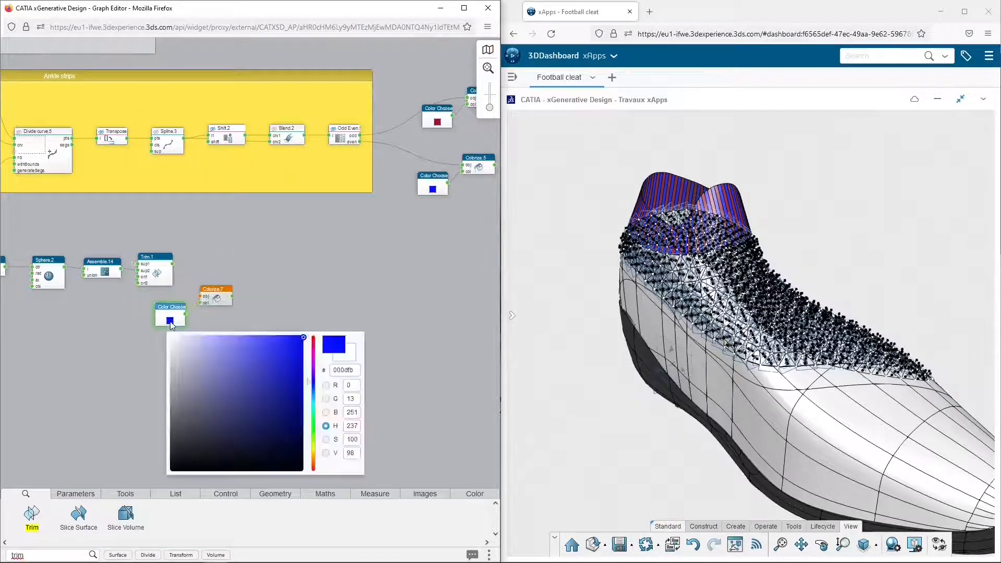
left_click(171, 338)
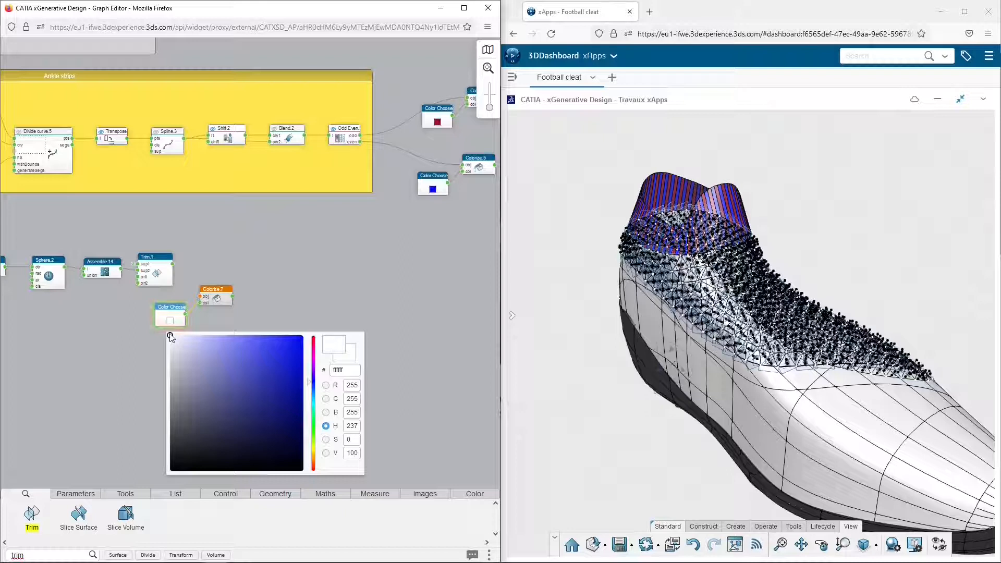
left_click(180, 292)
Connect the Trim output to the copied Colorize node's obj input and tidy the two color nodes beside the Trim node
left_click(175, 269)
left_click_drag(194, 297, 252, 274)
left_click(213, 260)
left_click(165, 309)
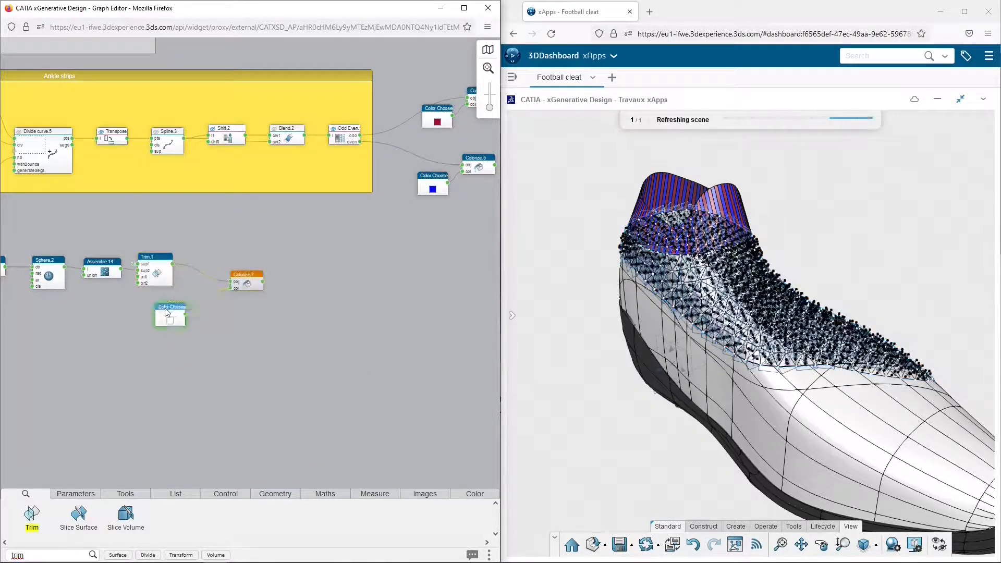
left_click_drag(166, 308, 199, 296)
left_click(257, 246)
Auto-arrange the nodes from Triangulate to Trim, hide their geometry and group them into a region
scroll(175, 234, "down", 3)
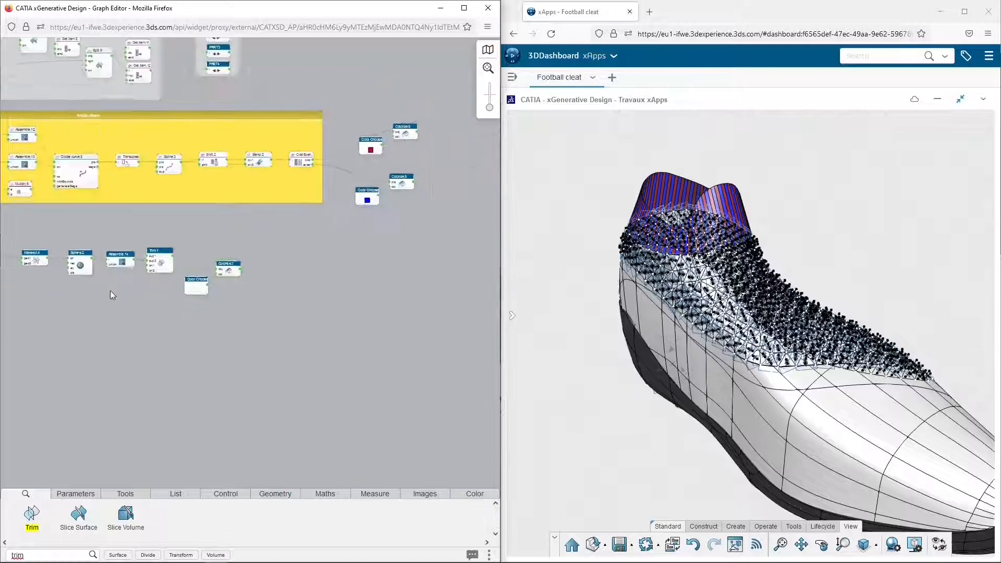
scroll(107, 292, "up", 3)
left_click_drag(47, 305, 308, 225)
left_click(361, 241)
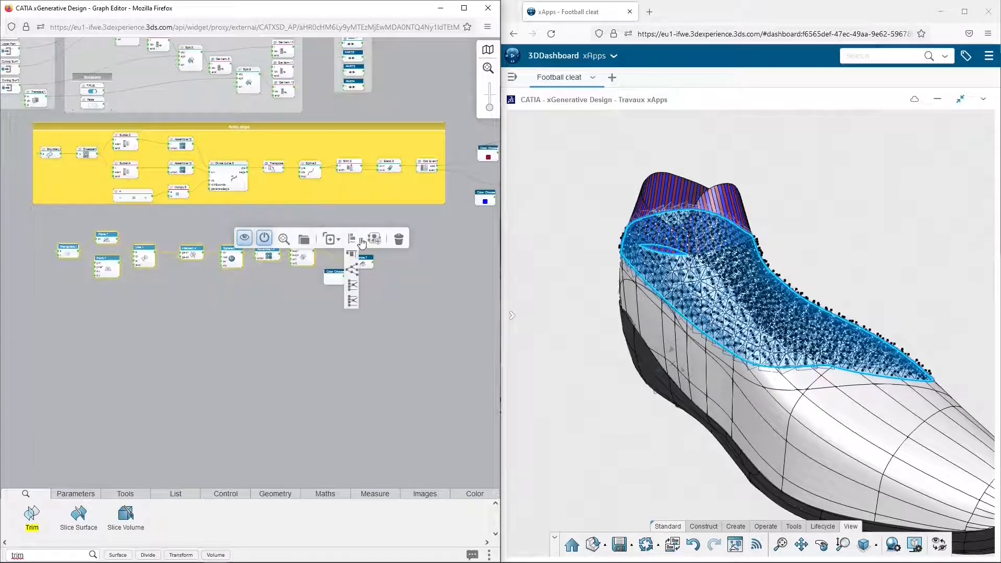
left_click(353, 270)
left_click_drag(33, 326, 319, 220)
left_click(301, 240)
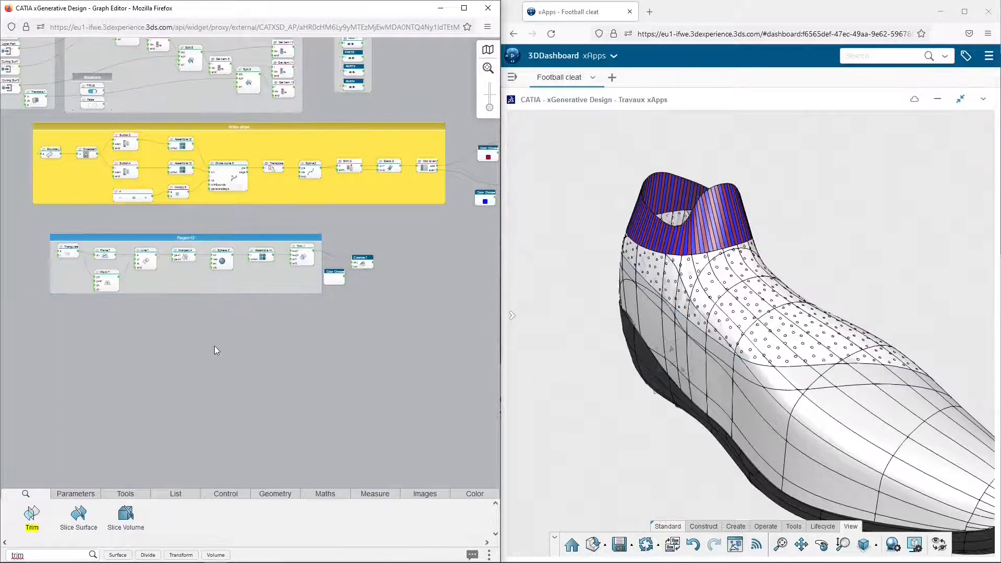
Rename the new region around the hole nodes as Upper Holes
scroll(214, 345, "up", 3)
middle_click_drag(183, 207, 258, 275)
scroll(258, 274, "up", 3)
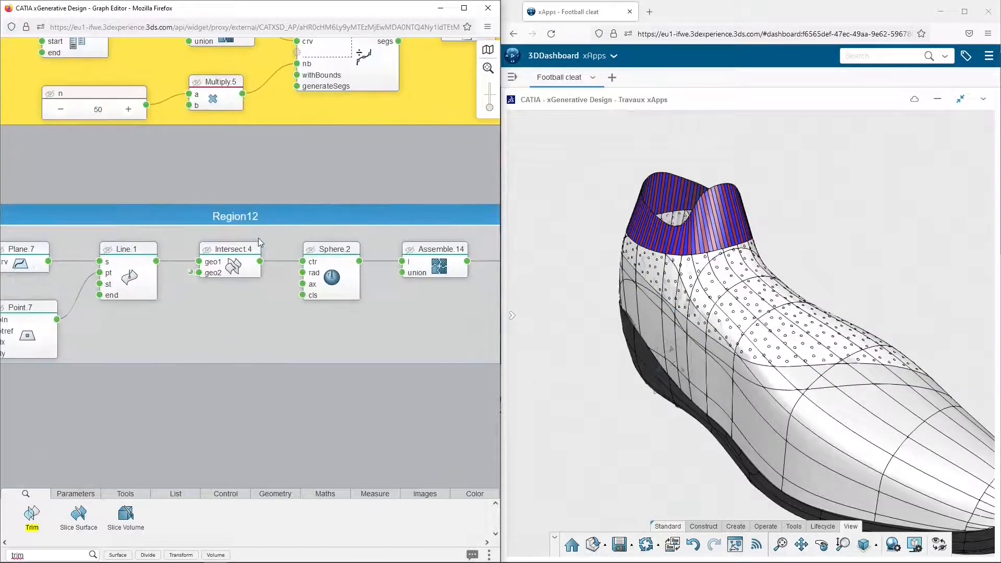
double_click(241, 213)
type("Upper Holes")
key("Return")
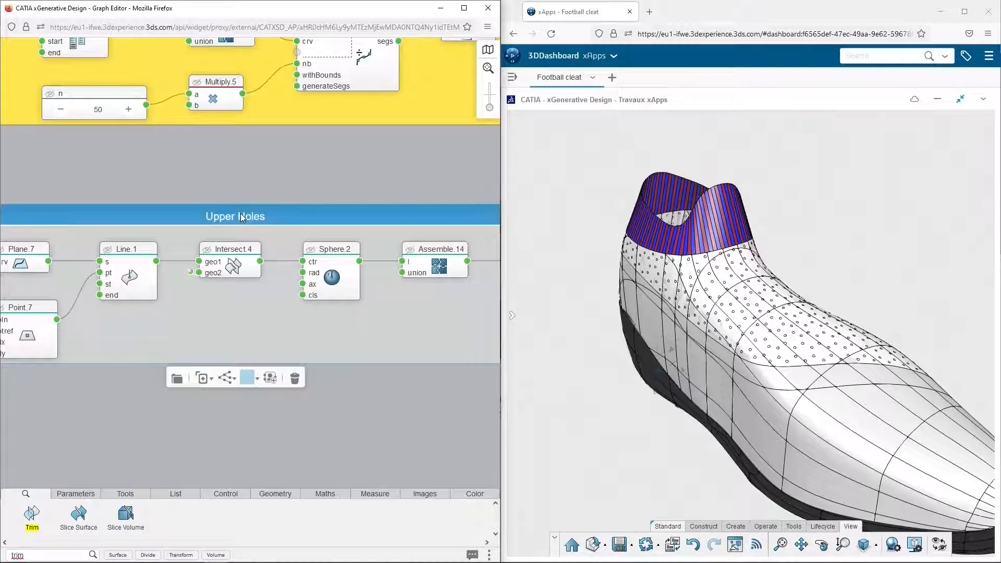
left_click(353, 179)
Hide the PART2 geometry in the SHOE PARTS region
middle_click_drag(788, 298, 798, 219)
left_click(252, 192)
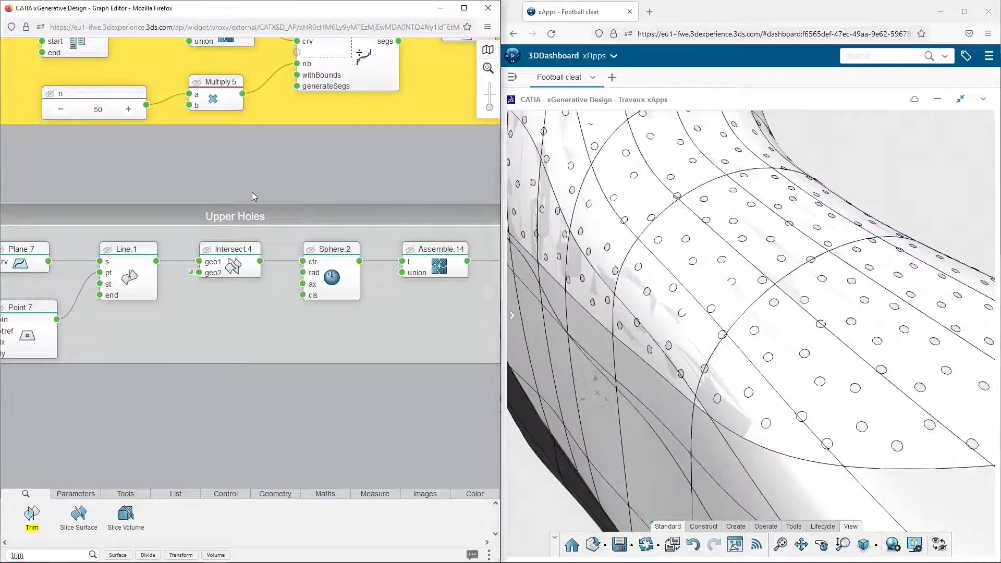
scroll(252, 193, "down", 3)
middle_click_drag(262, 73, 168, 362)
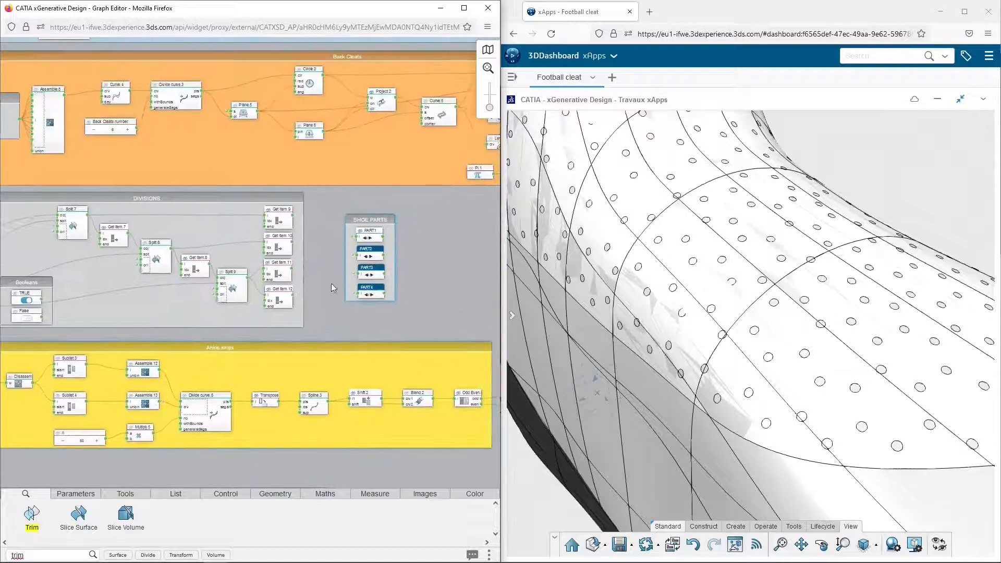
left_click(371, 255)
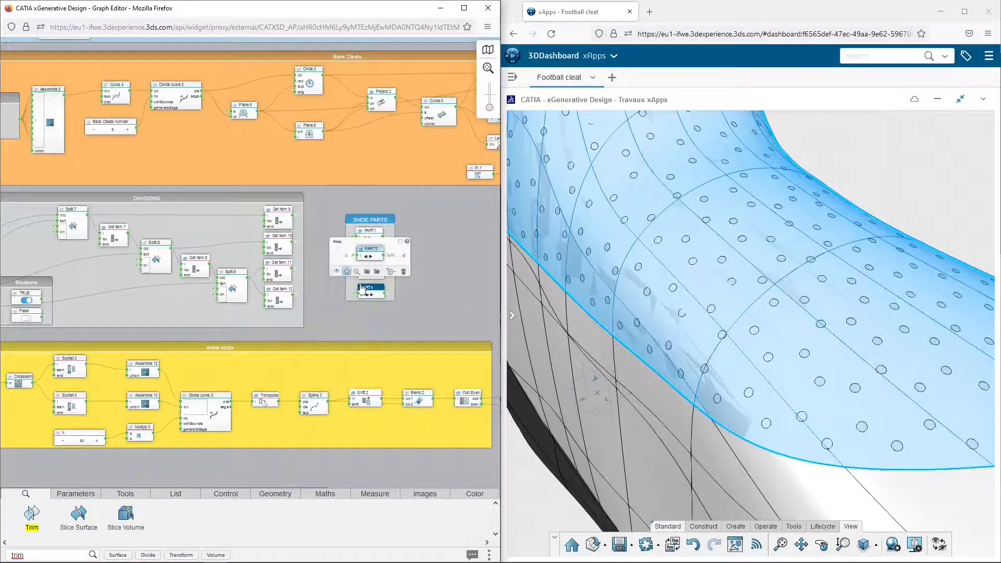
left_click(337, 272)
Examine the holes on the upper closely from several angles and return to the isometric view of the shoe
middle_click_drag(672, 315, 808, 340)
scroll(870, 127, "up", 2)
scroll(743, 373, "up", 3)
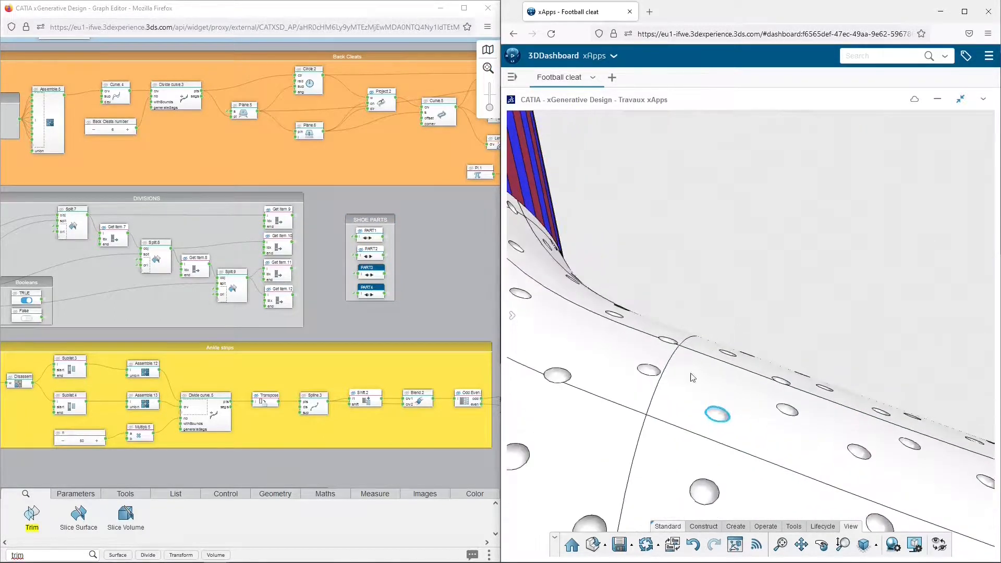
middle_click_drag(695, 373, 637, 376)
scroll(627, 376, "down", 3)
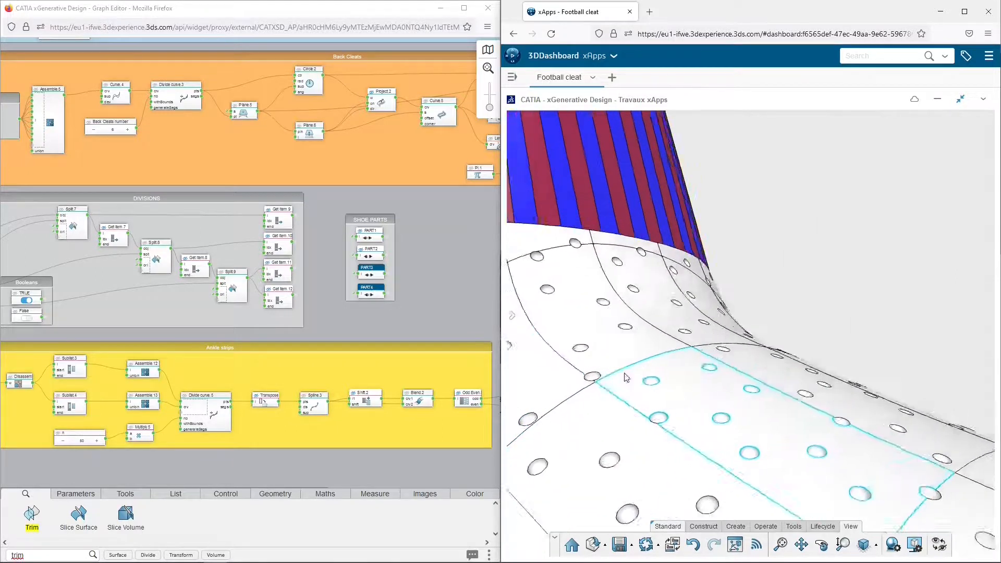
scroll(632, 329, "down", 4)
middle_click_drag(678, 404, 718, 384)
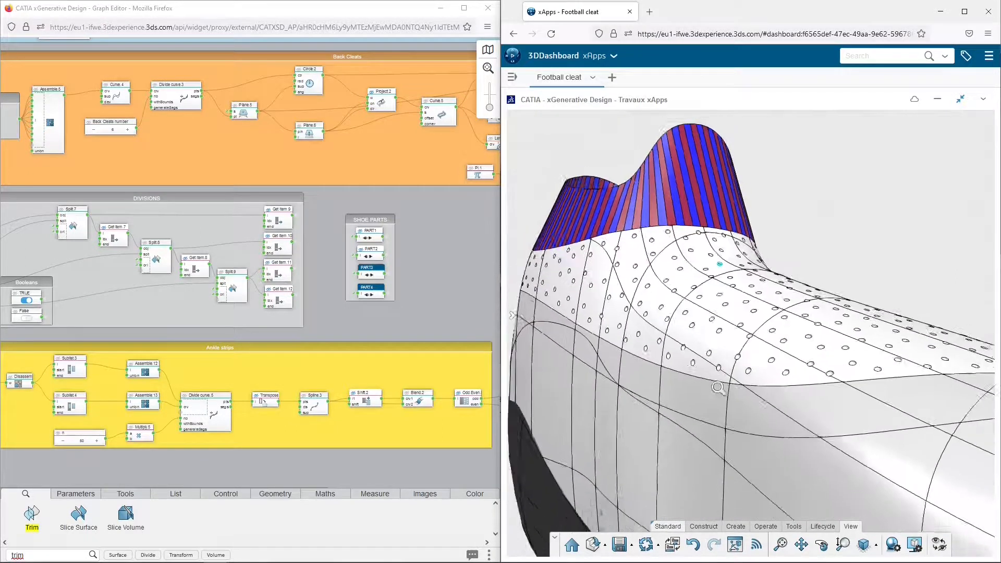
scroll(718, 385, "down", 2)
left_click(863, 546)
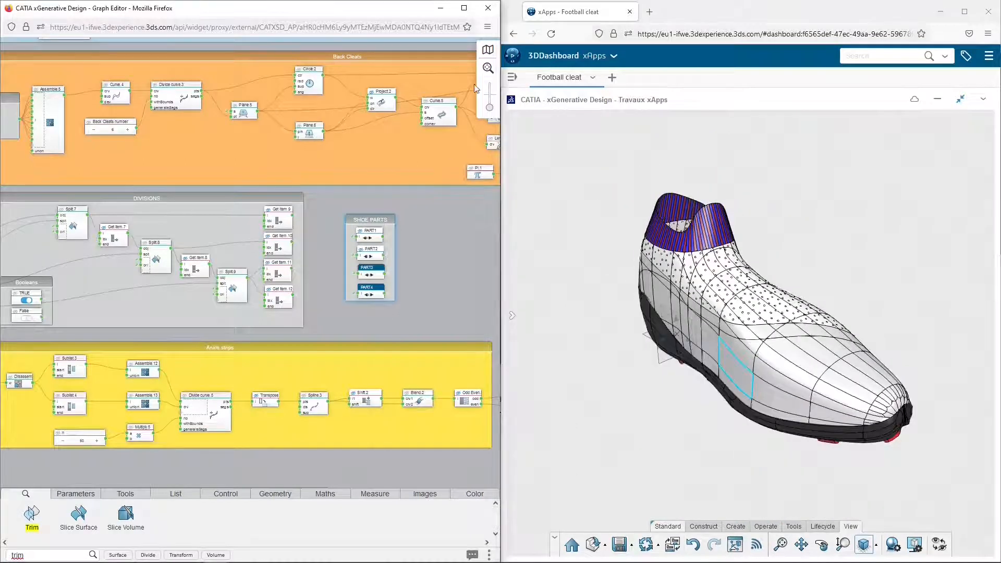
Move the Upper Holes region and its color nodes so they line up directly beneath the Ankle strips region
scroll(338, 323, "down", 5)
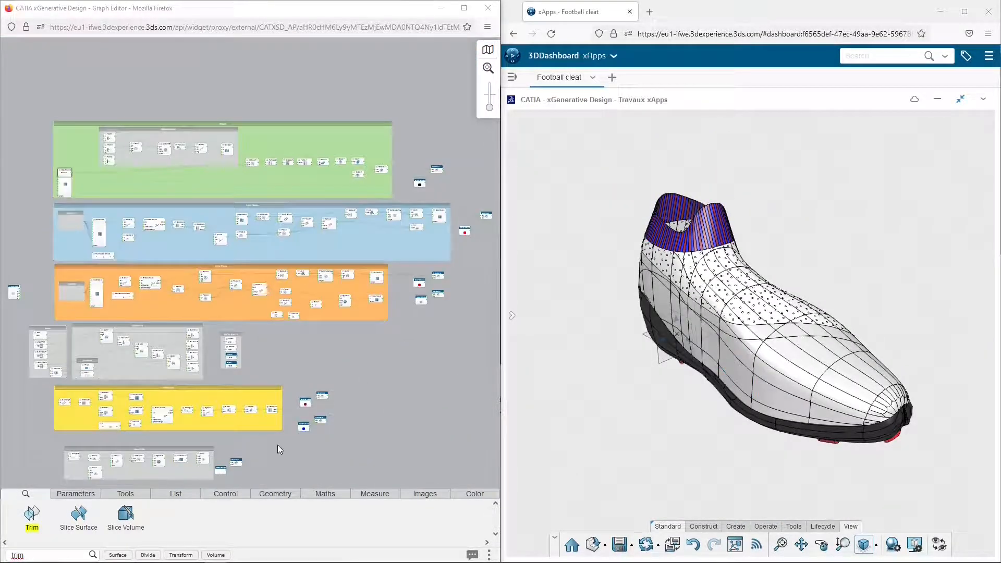
middle_click_drag(278, 445, 334, 319)
scroll(335, 306, "up", 4)
middle_click_drag(111, 301, 327, 230)
left_click_drag(279, 287, 259, 255)
left_click_drag(384, 361, 449, 273)
Change the Upper Holes region's background color to light blue
left_click(132, 252)
left_click(245, 333)
left_click(245, 333)
left_click(245, 334)
Duplicate the white Color Chooser and its Colorize node and place the copies below the Upper Holes region
left_click_drag(399, 316, 473, 261)
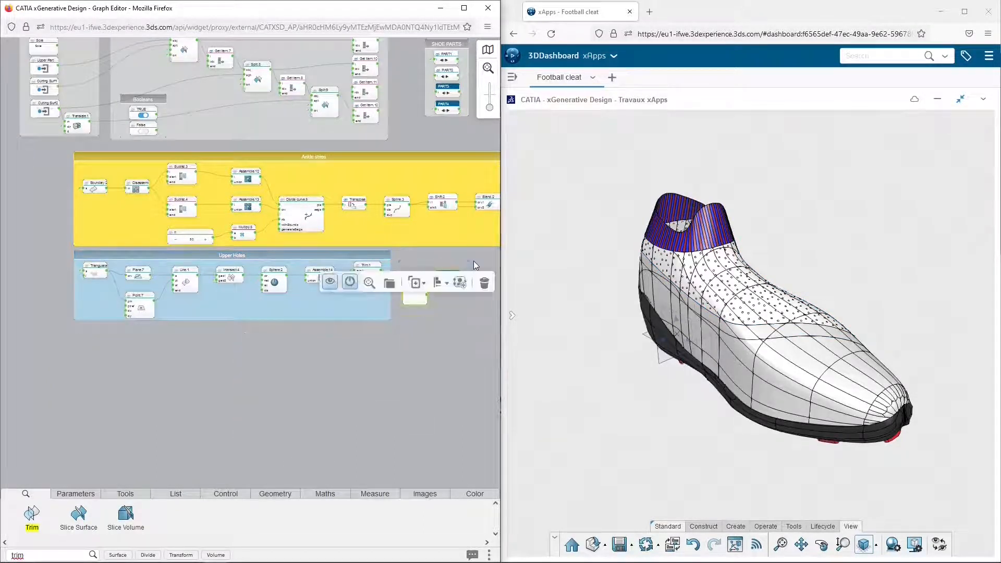
left_click(413, 285)
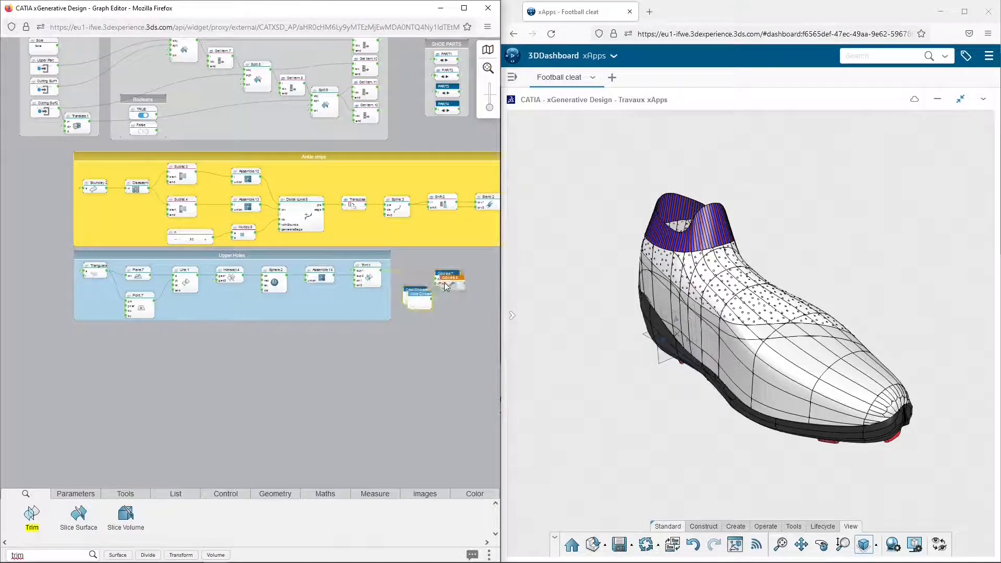
left_click_drag(456, 282, 157, 342)
left_click(211, 387)
Link the new Colorize node's obj input to the PART3 favorite
scroll(200, 377, "up", 3)
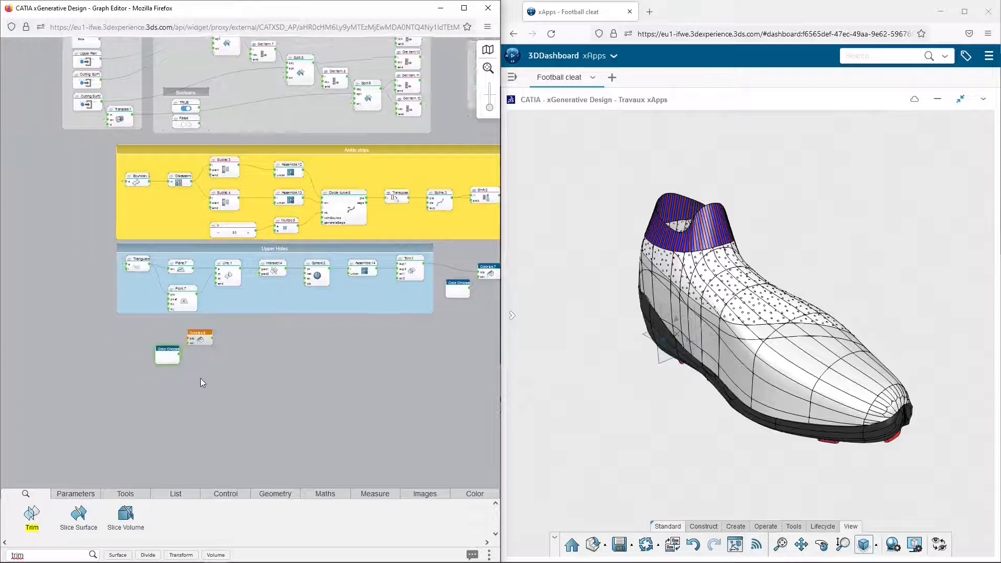
left_click(180, 311)
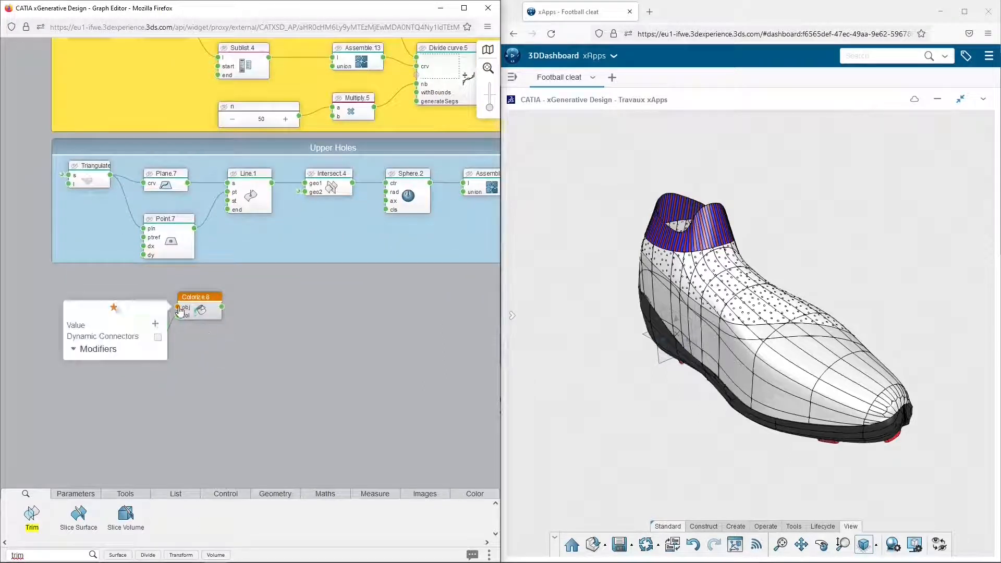
left_click(153, 317)
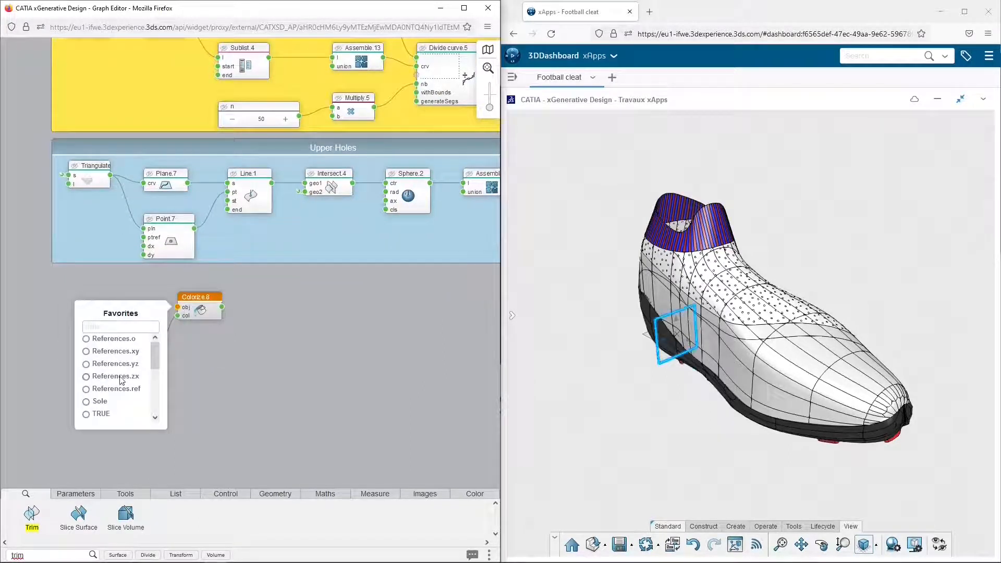
scroll(122, 381, "down", 5)
left_click(102, 402)
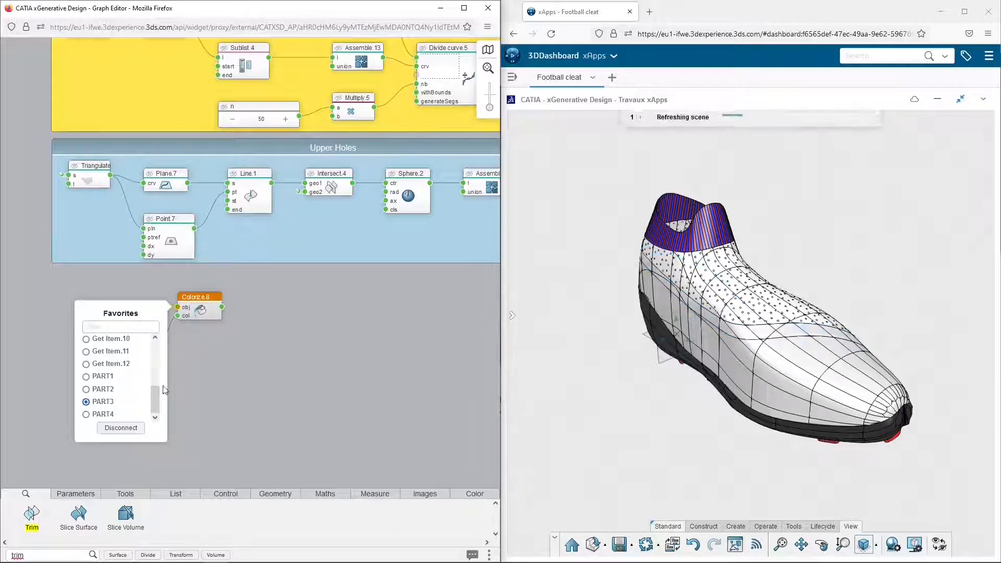
left_click(219, 370)
Set the Color Chooser that feeds the PART3 Colorize node to dark blue
left_click(142, 346)
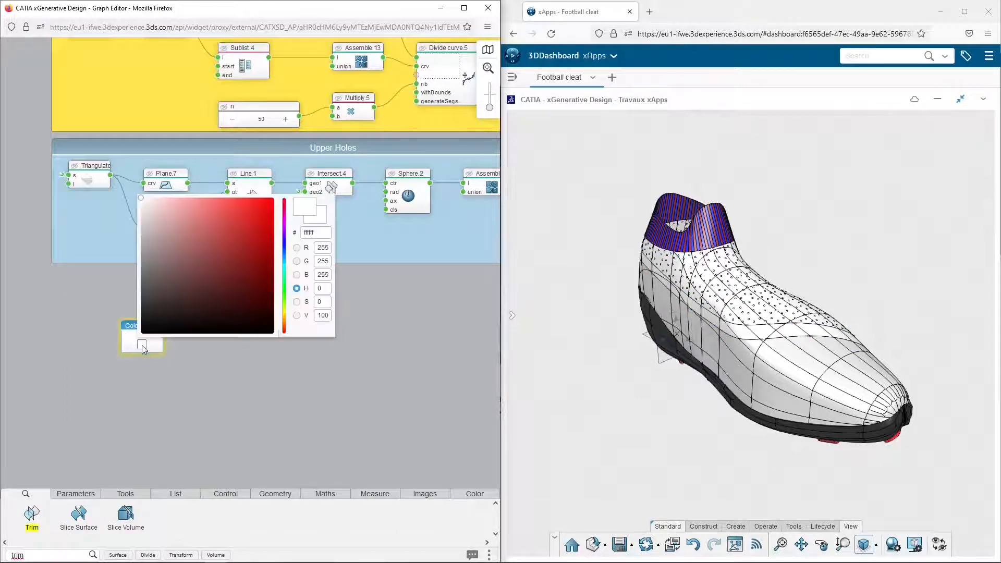
left_click(284, 240)
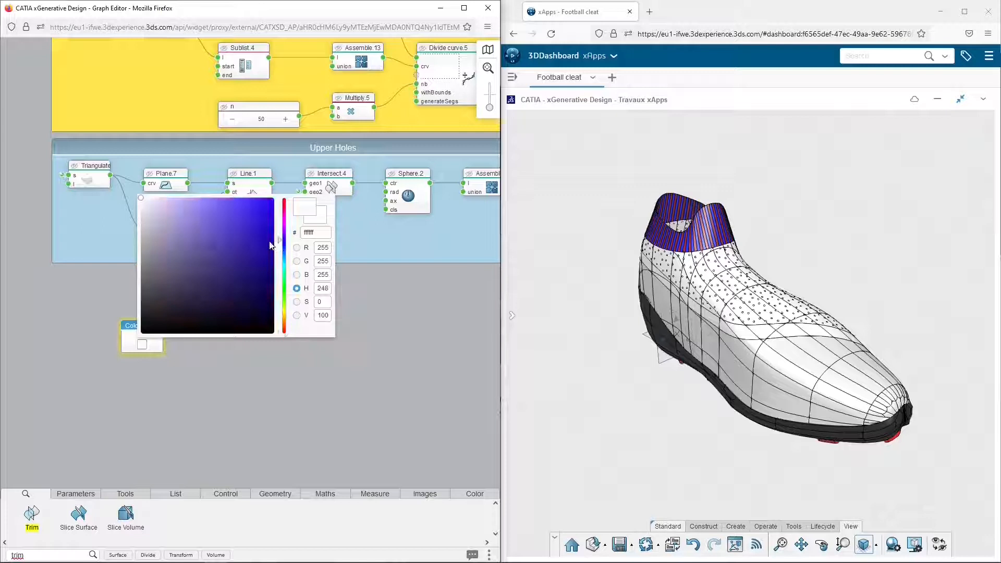
left_click(269, 242)
key("Return")
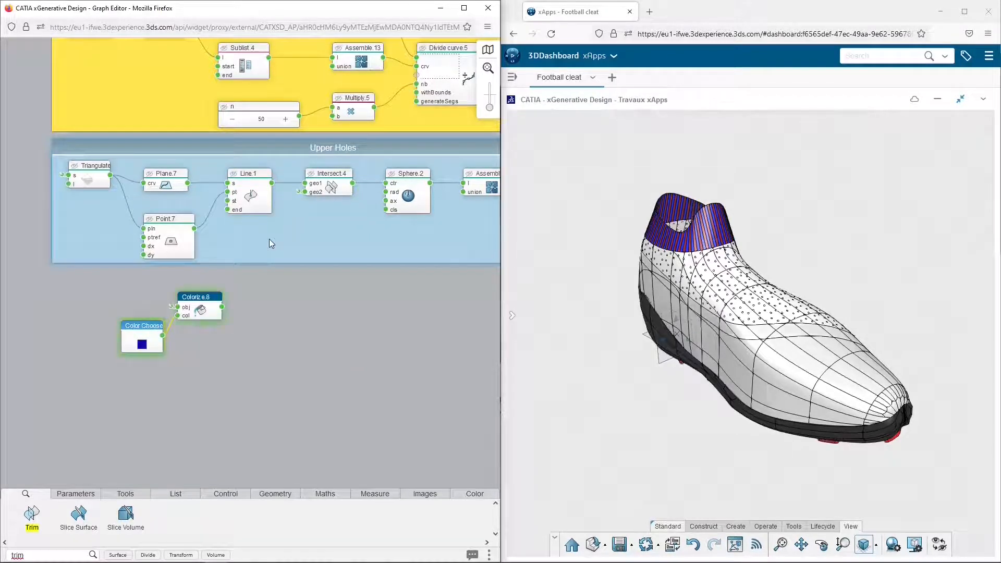
Enclose the dark blue Color Chooser and its Colorize node in a light green region titled Line beneath the Upper Holes region
middle_click_drag(381, 283, 326, 308)
scroll(380, 283, "down", 2)
left_click(360, 155)
left_click(317, 181)
left_click_drag(139, 314, 232, 377)
left_click(213, 398)
double_click(184, 312)
key("Return")
left_click_drag(184, 312, 148, 310)
left_click(169, 381)
left_click(159, 418)
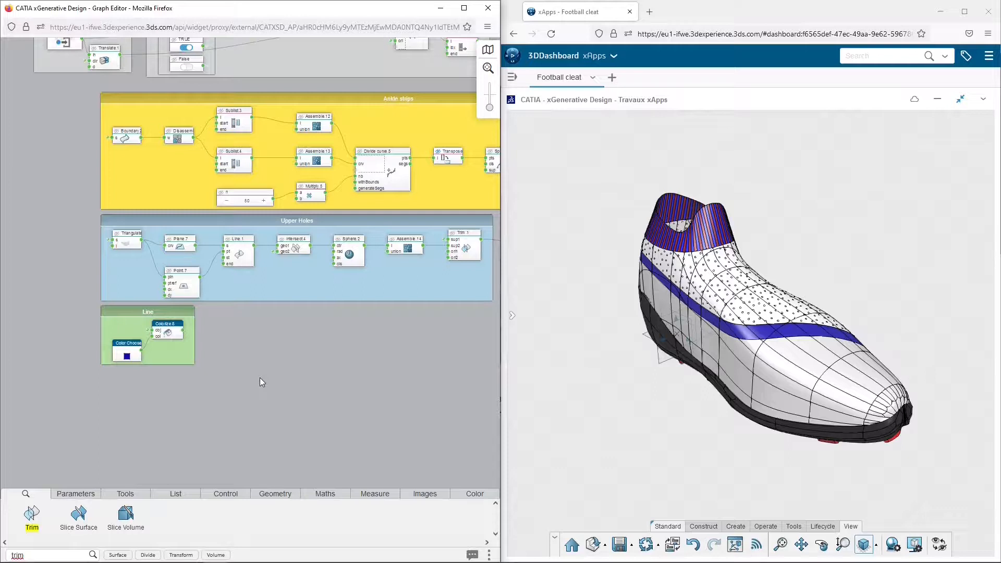
Show the cleat in front view and add a Line Normal node below the Line region
left_click(877, 546)
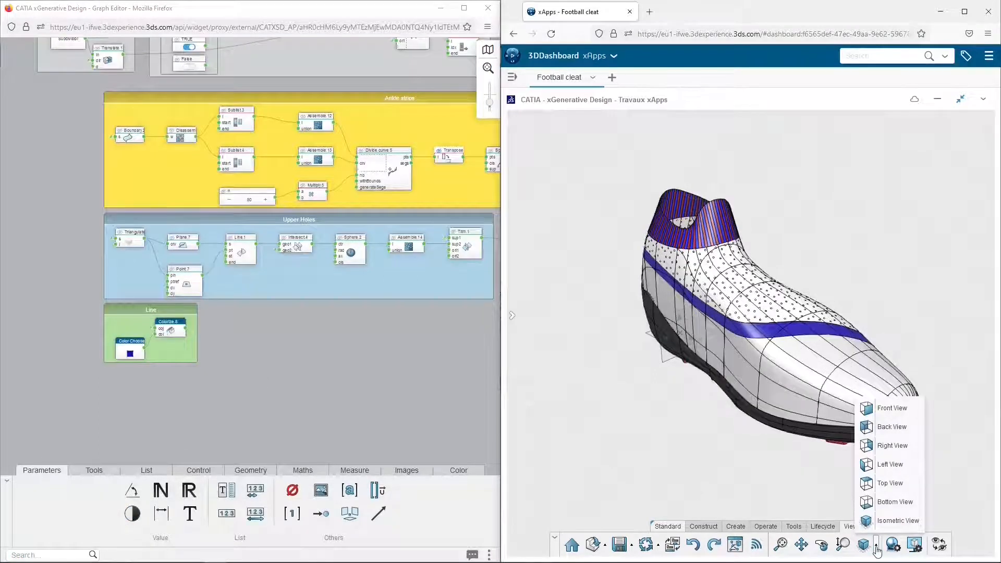
left_click(884, 410)
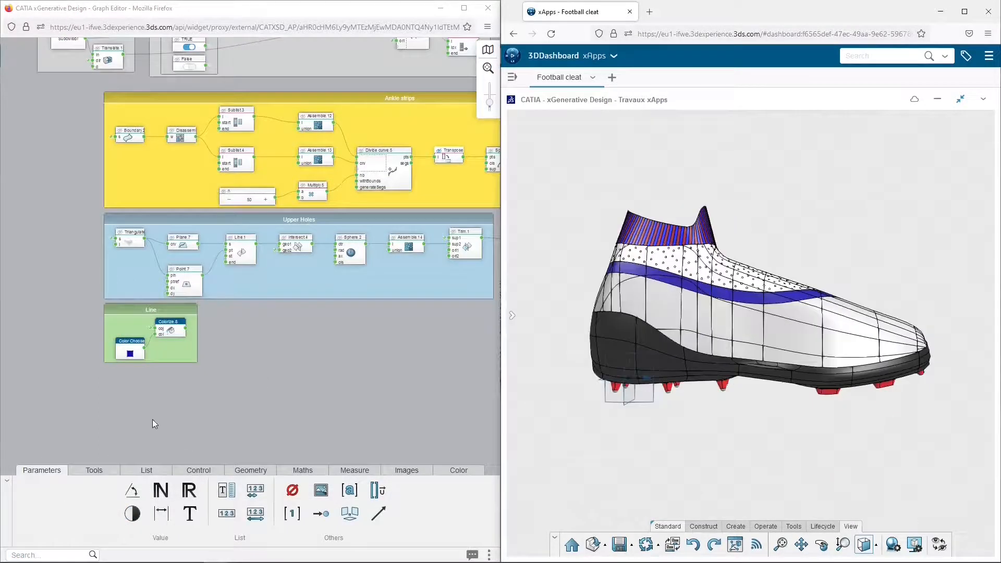
left_click(251, 470)
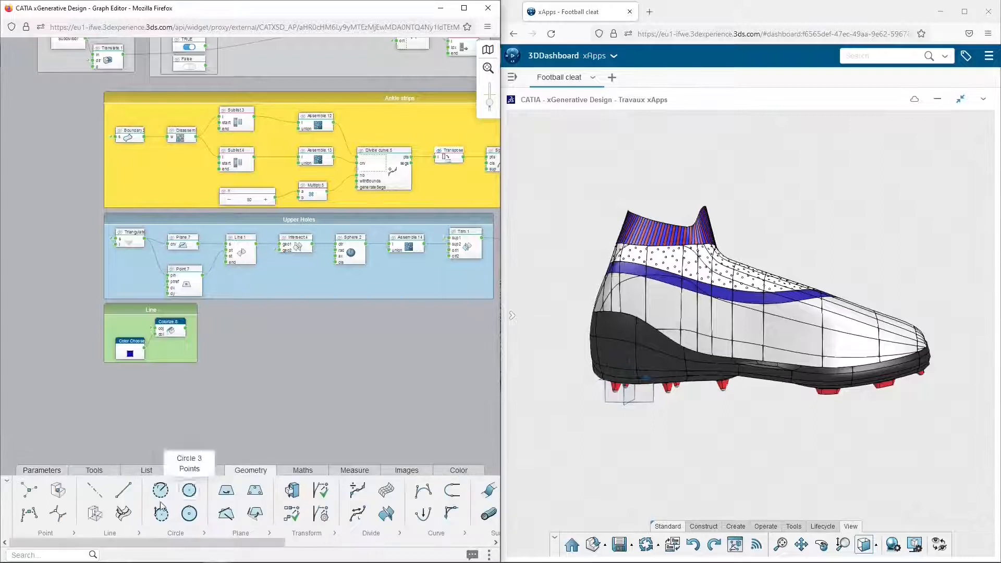
left_click(139, 533)
left_click_drag(152, 490, 156, 401)
middle_click_drag(258, 396, 277, 285)
scroll(277, 286, "up", 4)
middle_click_drag(215, 304, 246, 282)
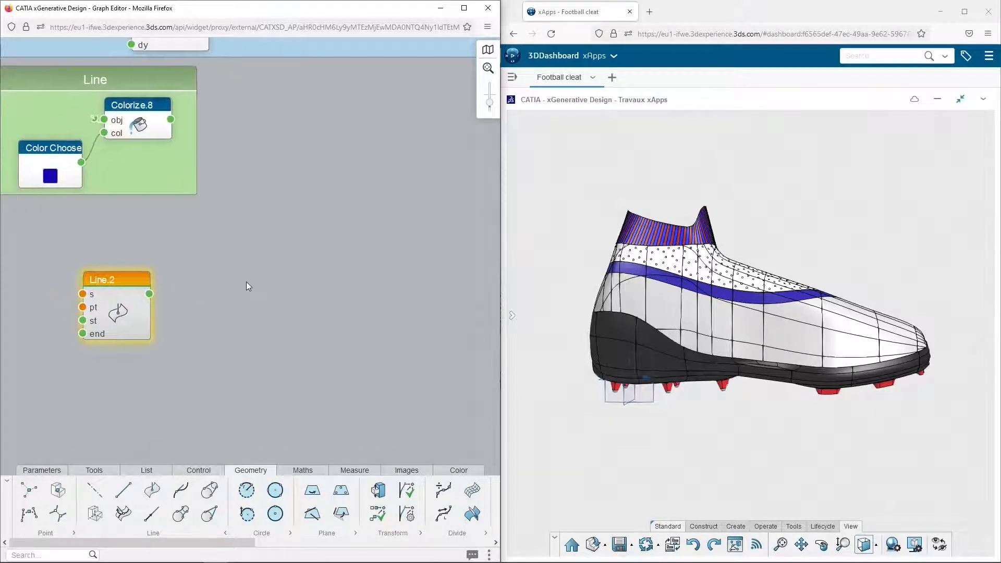
Link the Line Normal node's s input to the References.zx favorite and its pt input to References.o
left_click(82, 295)
left_click(51, 309)
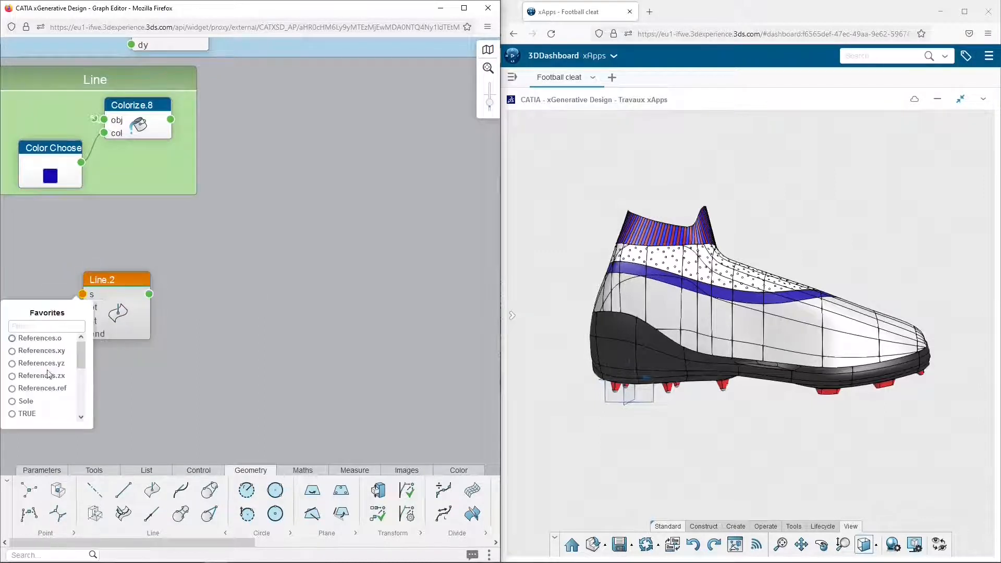
left_click(47, 378)
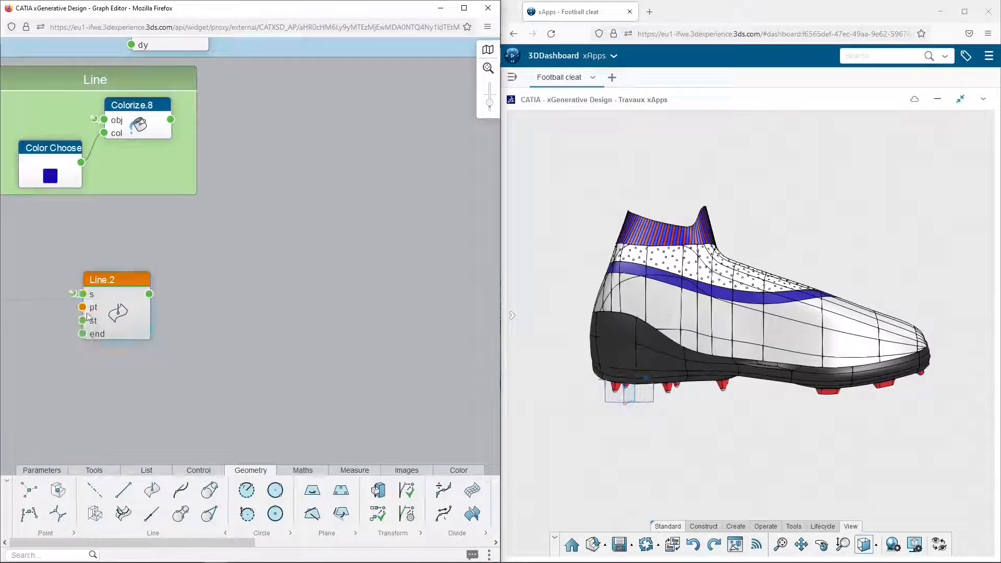
left_click(83, 308)
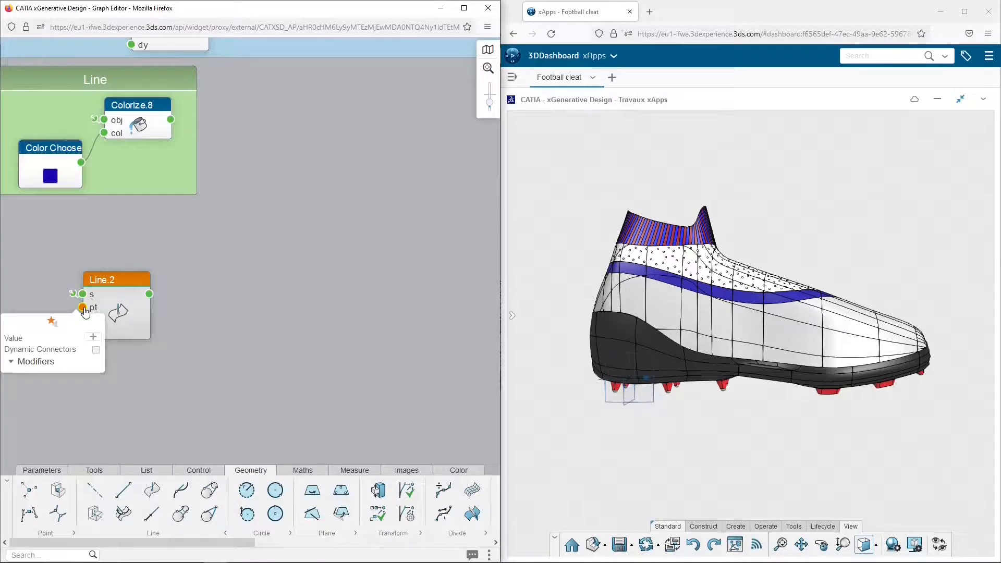
left_click(53, 322)
left_click(41, 351)
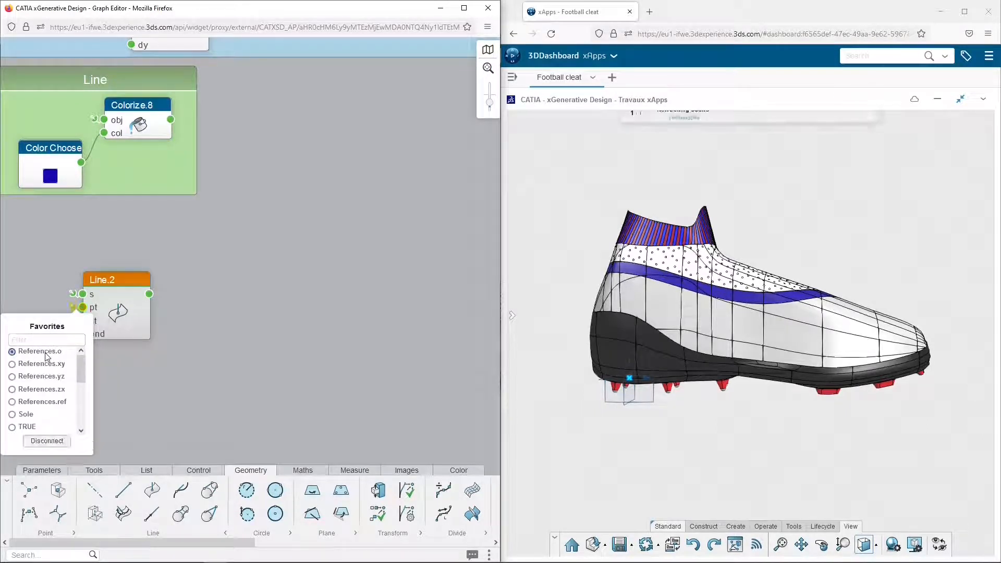
Set the Line Normal node's start to 70 mm and its end to 580 mm
left_click(82, 320)
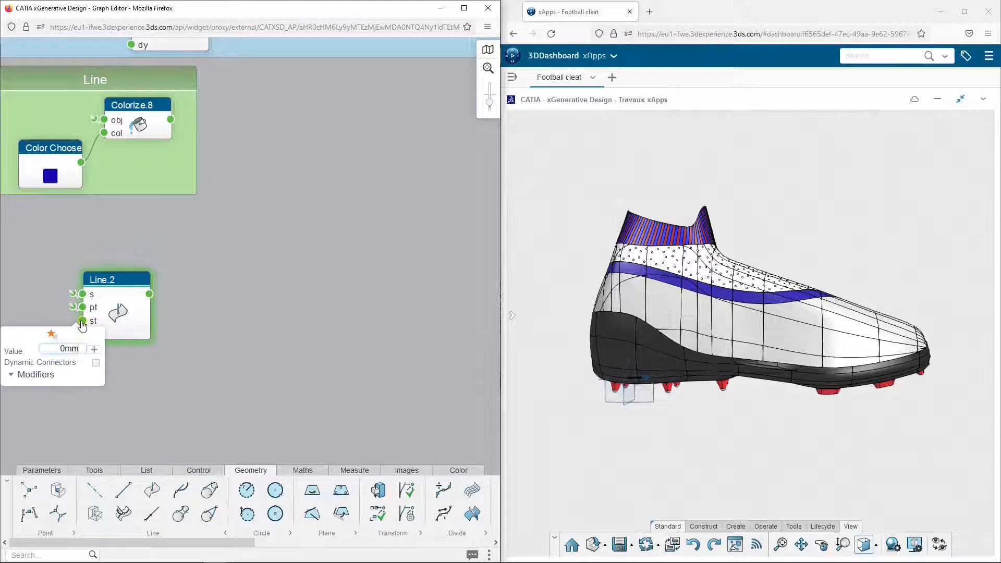
type("5")
key("Return")
left_click(177, 385)
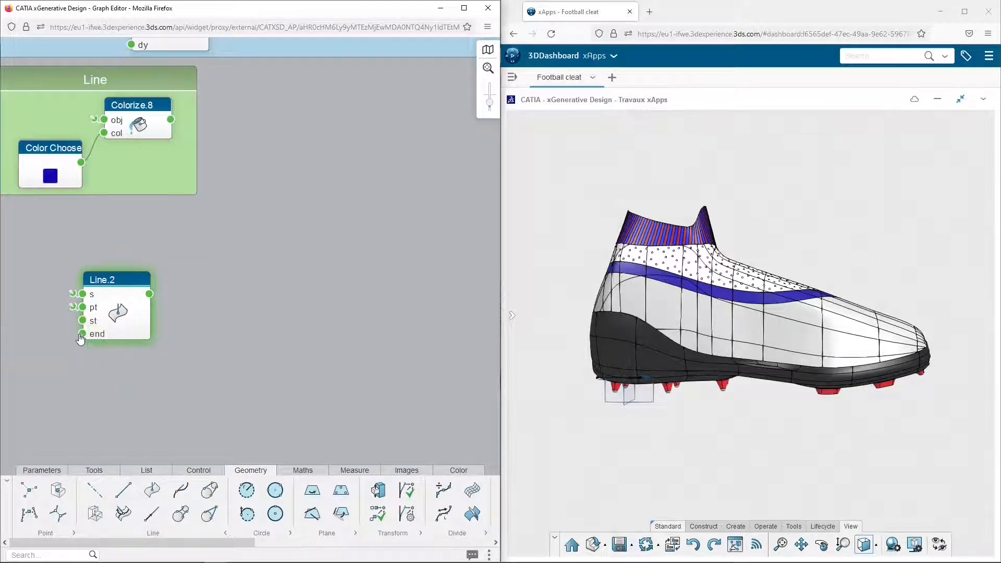
left_click(82, 334)
key("Return")
left_click(128, 284)
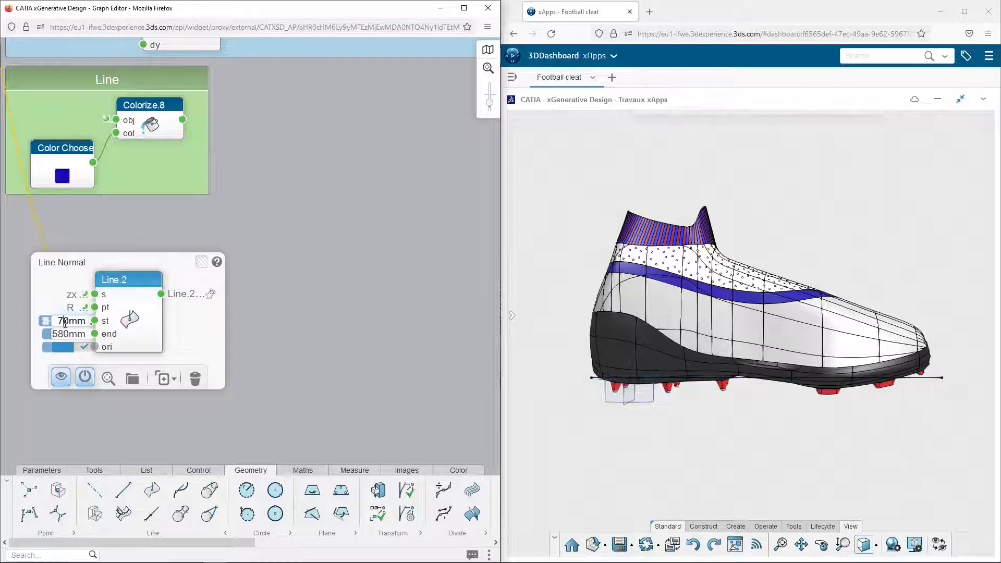
left_click(302, 308)
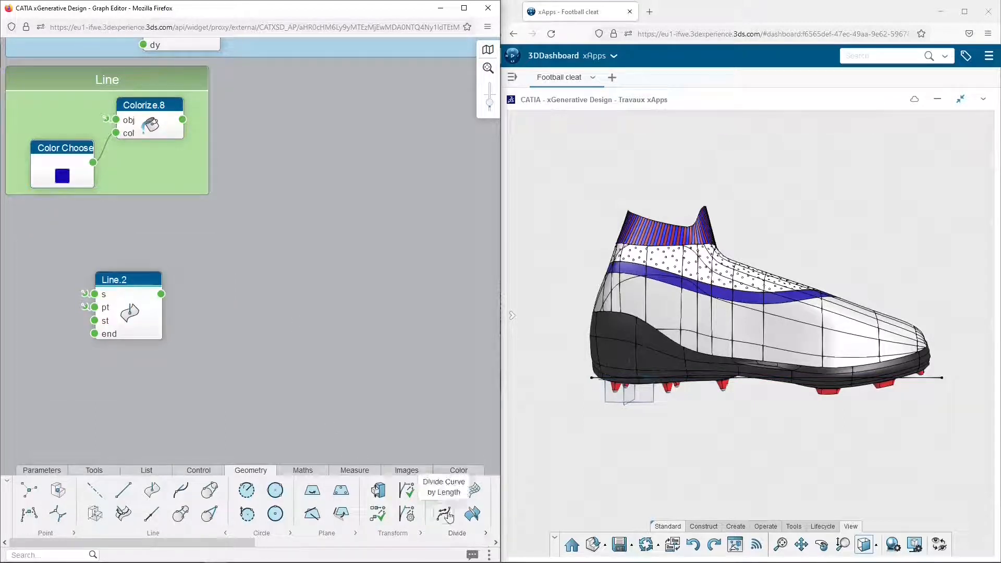
Add a Divide Curve node fed by the normal line and drive its nb input with a parameter n set to 80
left_click(236, 296)
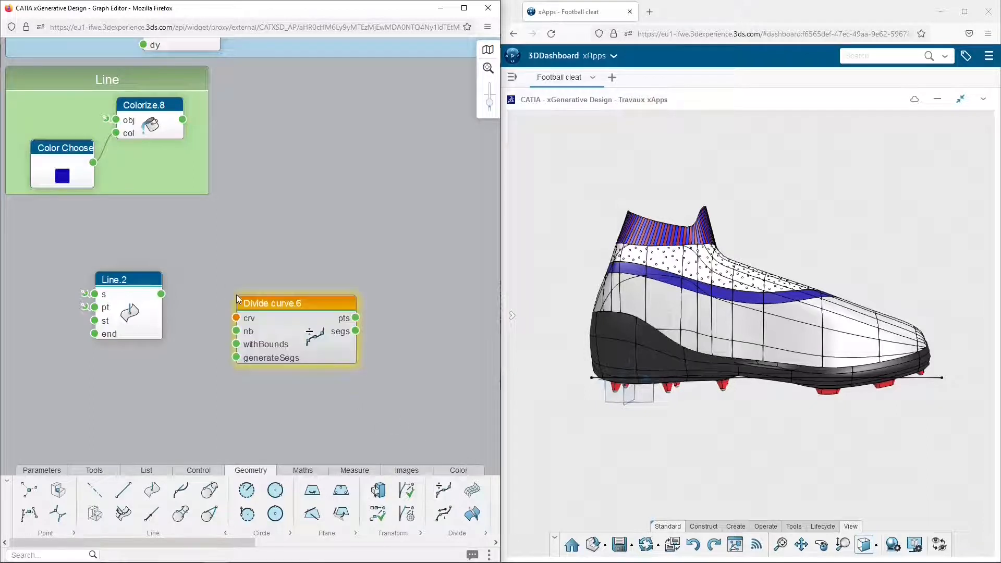
left_click_drag(161, 294, 226, 365)
double_click(282, 307)
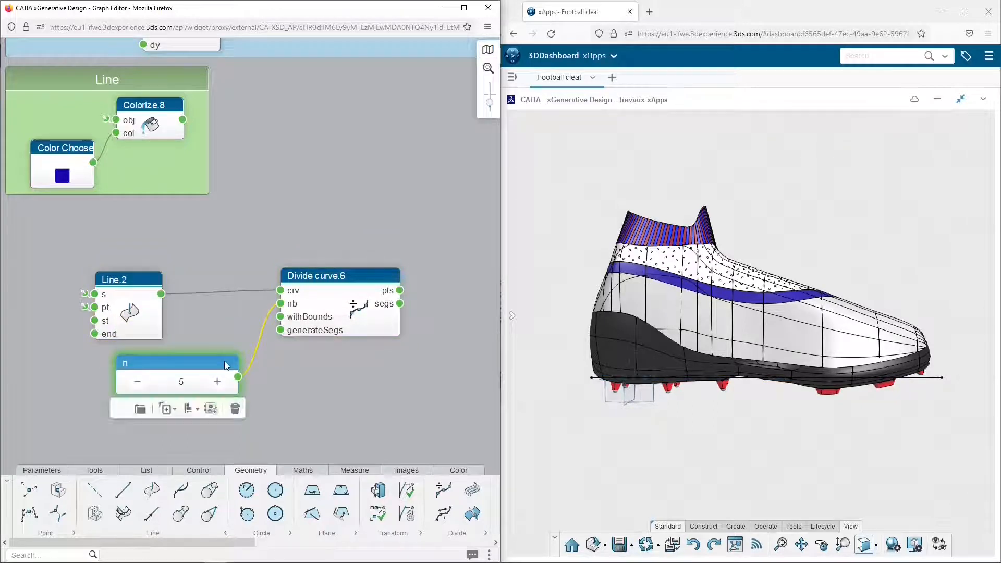
double_click(182, 381)
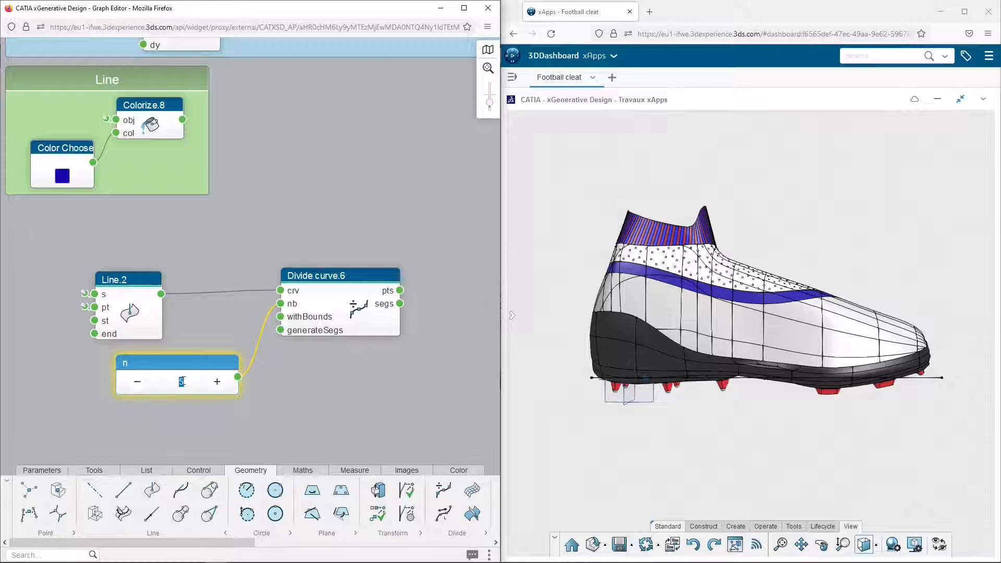
type("80")
key("Return")
left_click(353, 243)
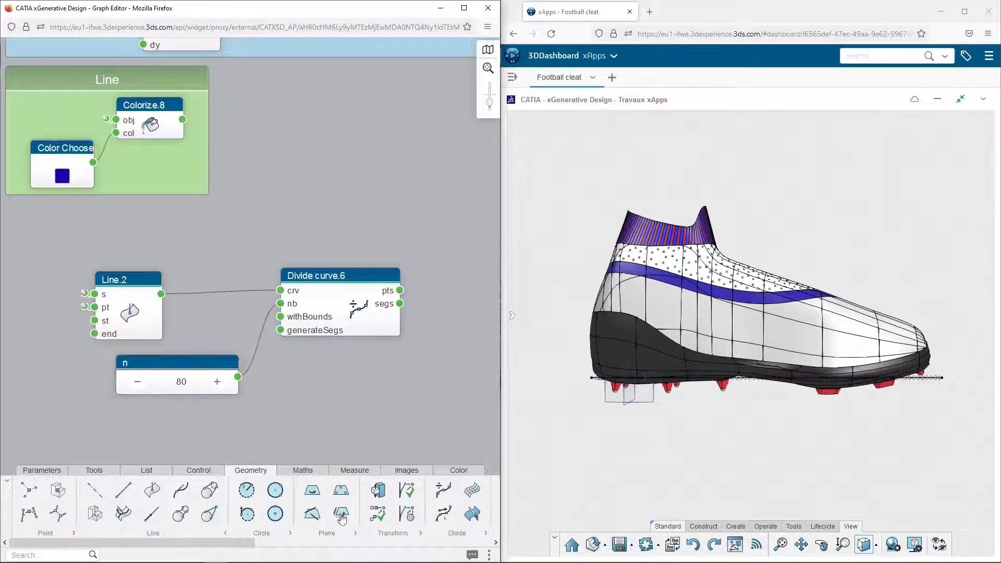
Add a plane normal to curve node, linking the normal line to crv and the Divide Curve points to pt
left_click(353, 537)
left_click_drag(341, 490, 400, 196)
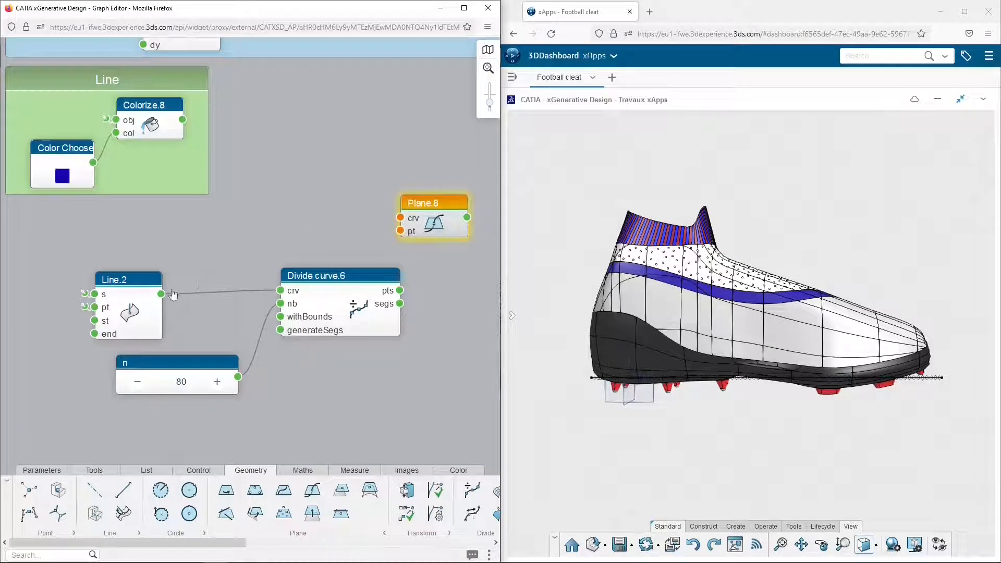
left_click_drag(161, 294, 400, 218)
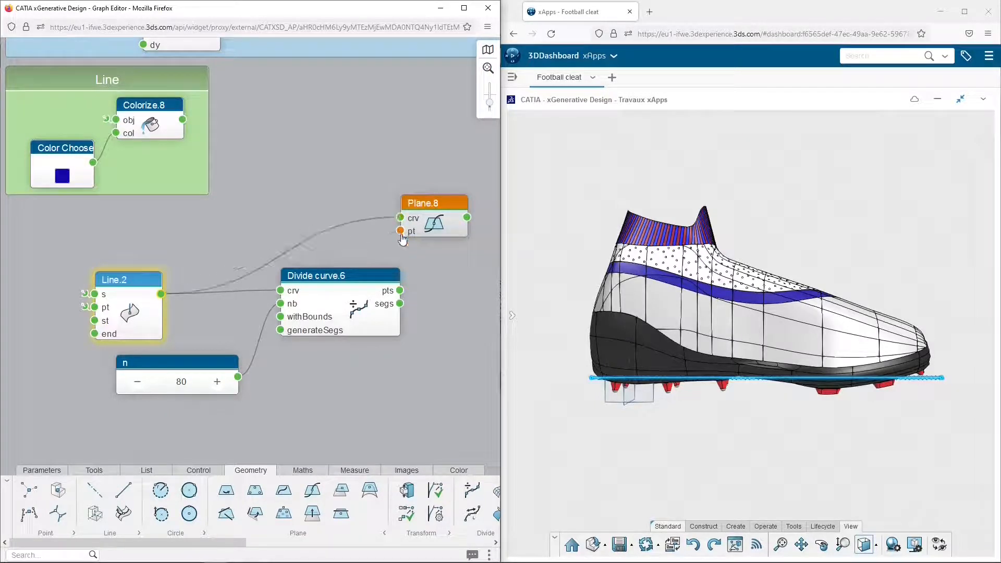
left_click_drag(403, 236, 402, 233)
left_click_drag(342, 291, 317, 304)
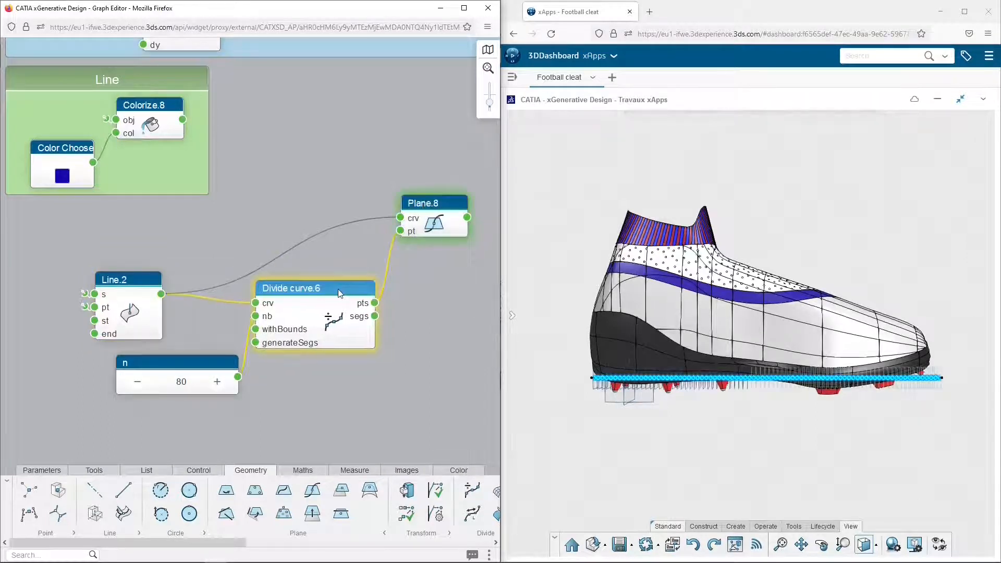
Add an Intersect node beside Plane.8 and link the planes to its geo1 input
left_click_drag(466, 271, 133, 279)
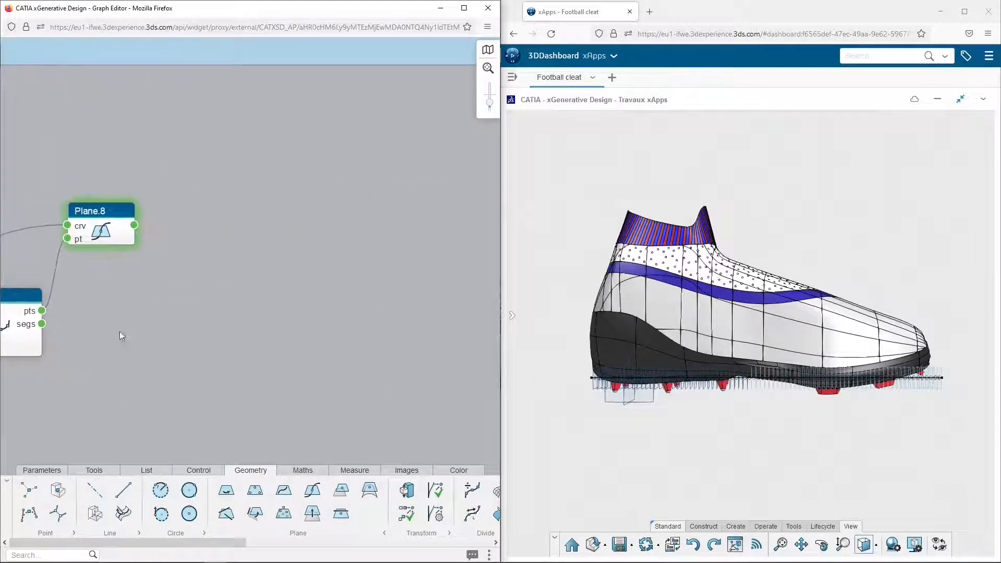
left_click(54, 556)
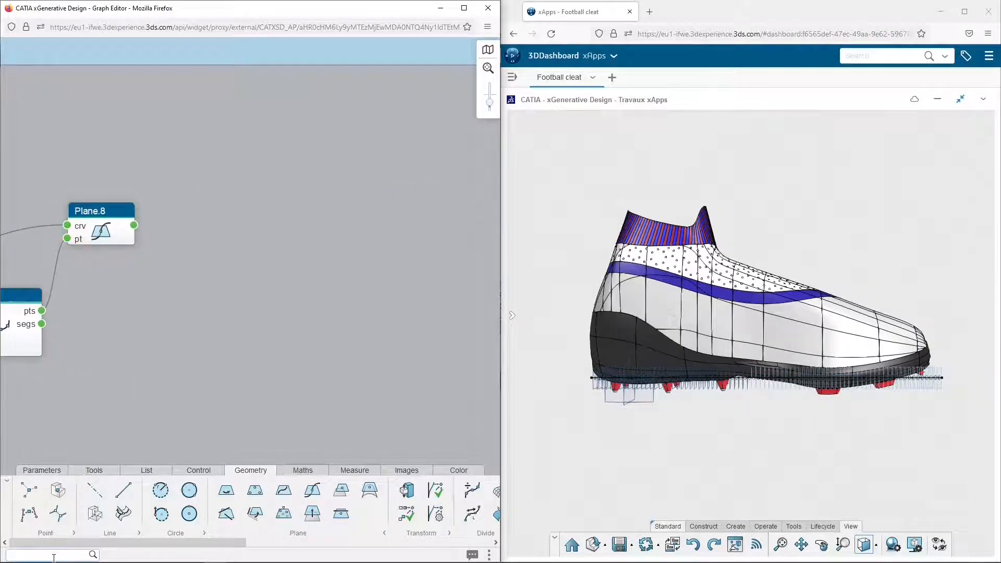
type("inter")
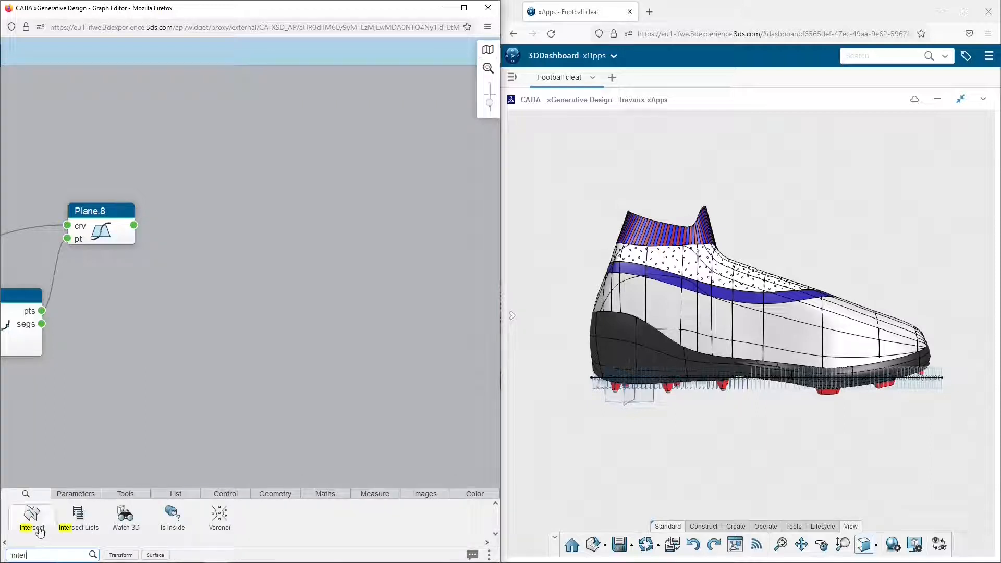
left_click_drag(31, 513, 251, 270)
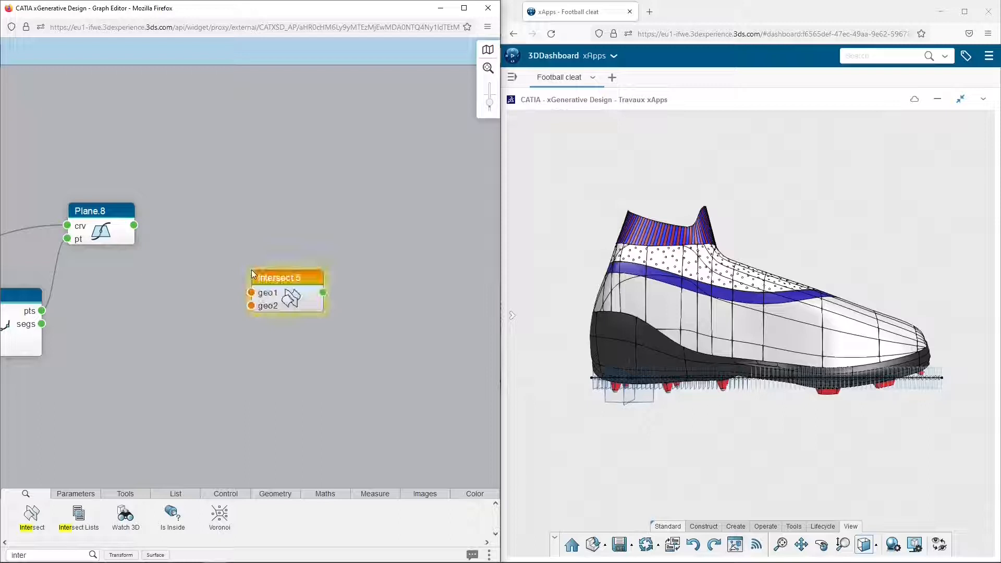
left_click_drag(134, 226, 251, 293)
Link the new Intersect node's geo2 input to the References.xy favorite and hide its result in the 3D view
mouse_move(251, 307)
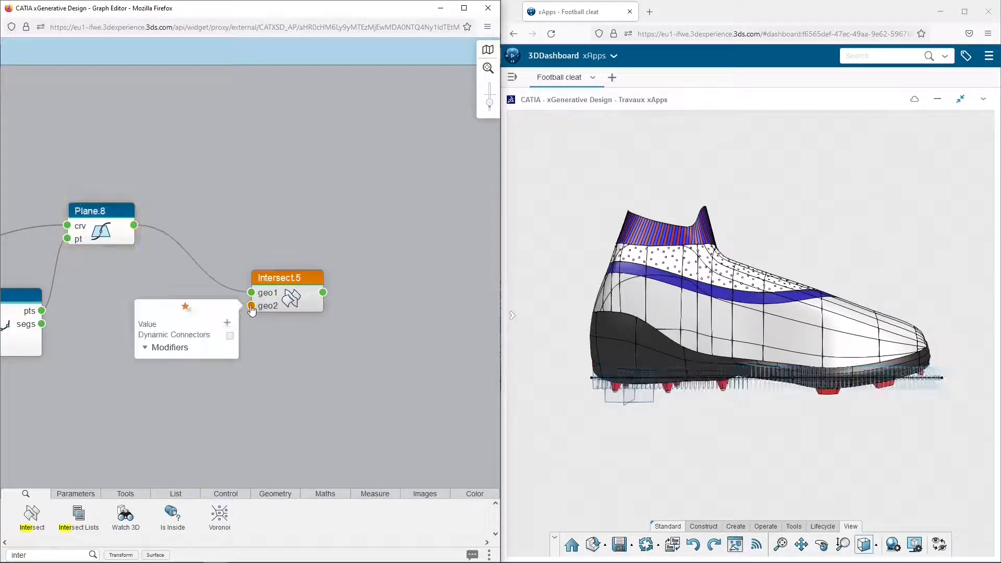
left_click(186, 308)
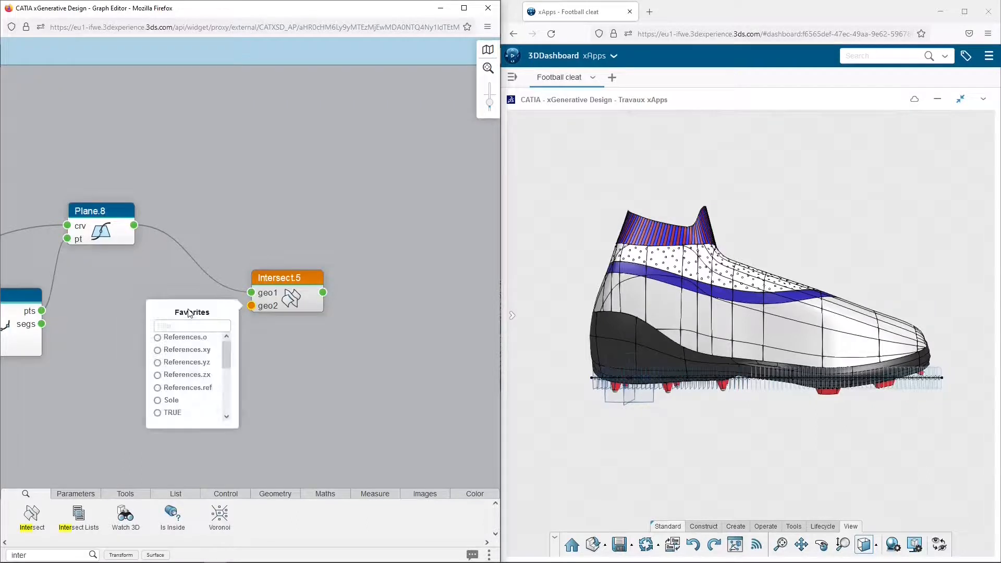
left_click(157, 350)
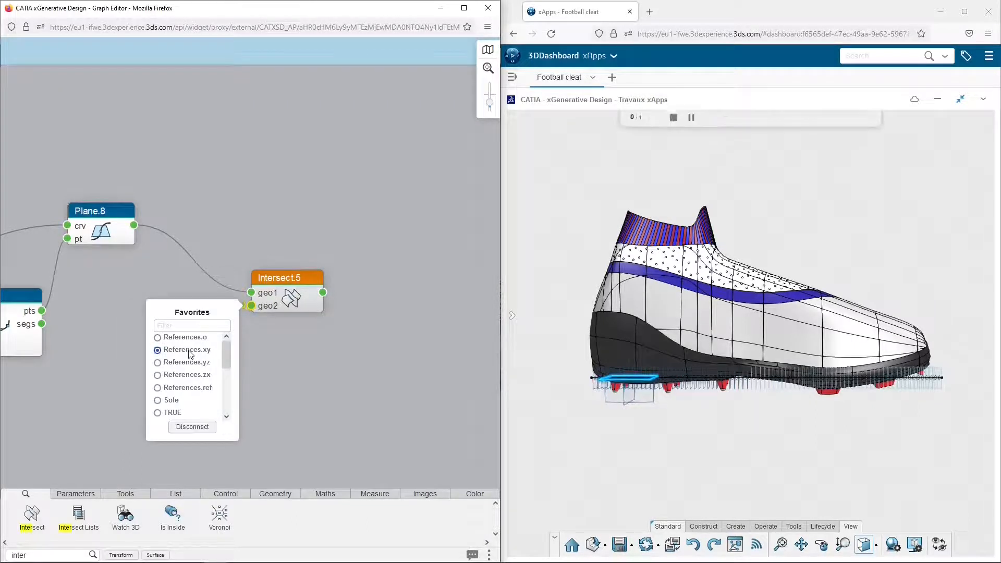
left_click(304, 352)
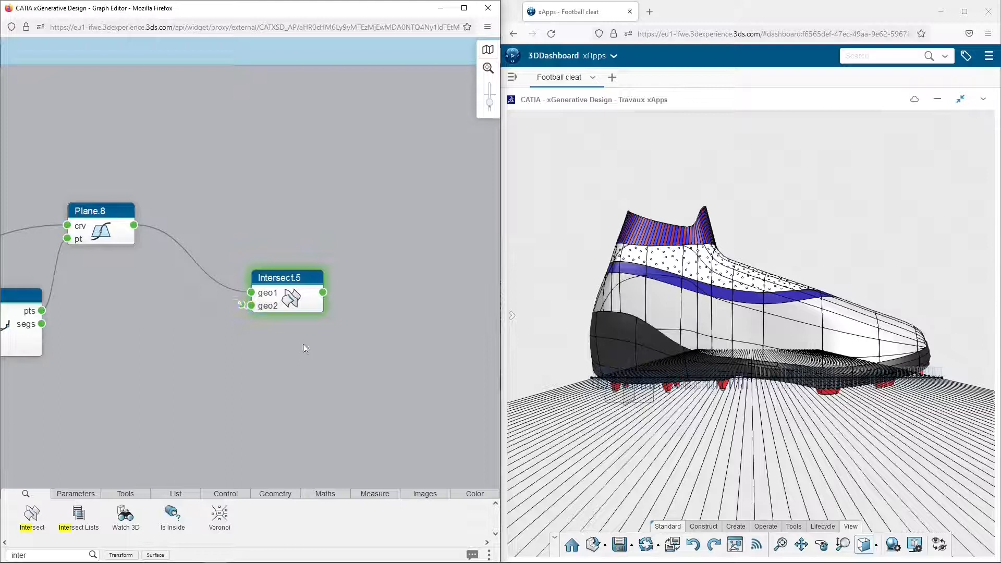
mouse_move(282, 287)
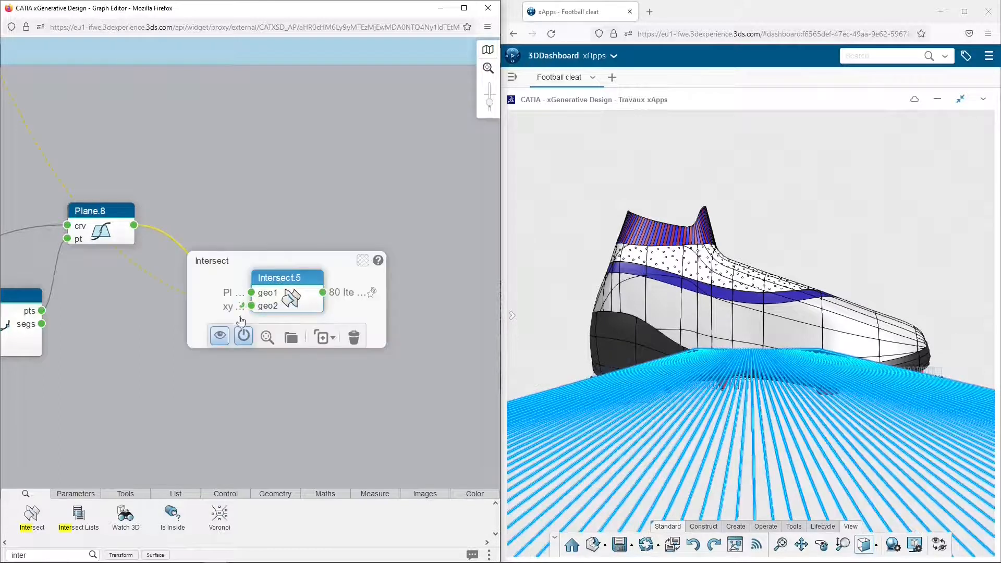
left_click(220, 339)
Add an angled plane node beside Intersect.5, linking Plane.8 to its pln input and the intersection lines to ln
left_click(66, 551)
left_click(272, 495)
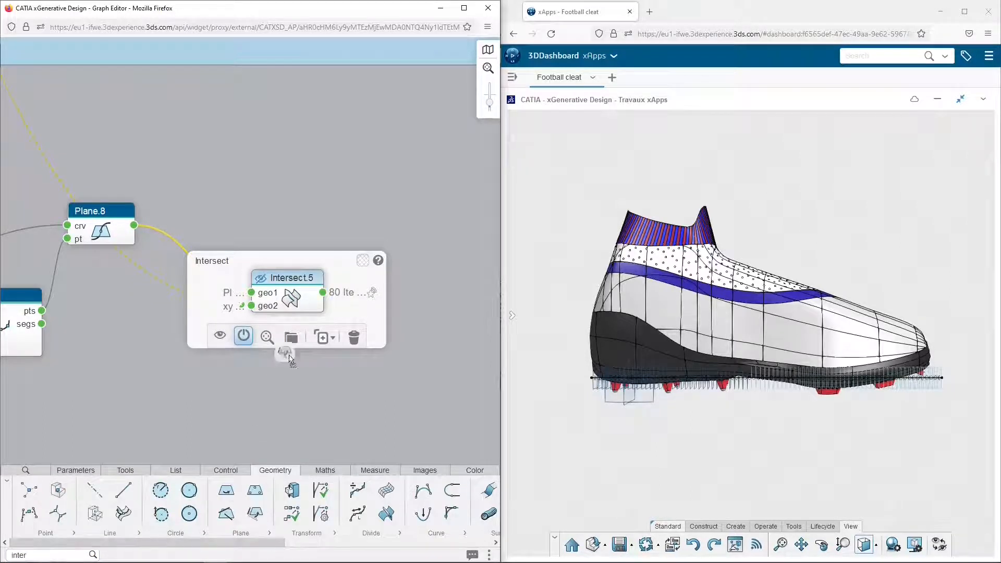
left_click(331, 219)
left_click_drag(360, 219, 405, 214)
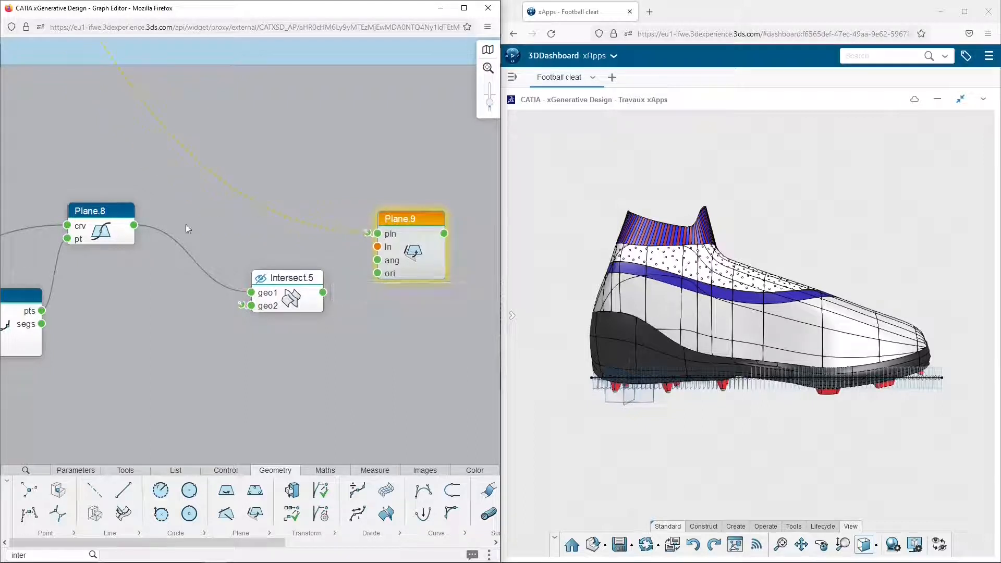
left_click_drag(134, 224, 377, 234)
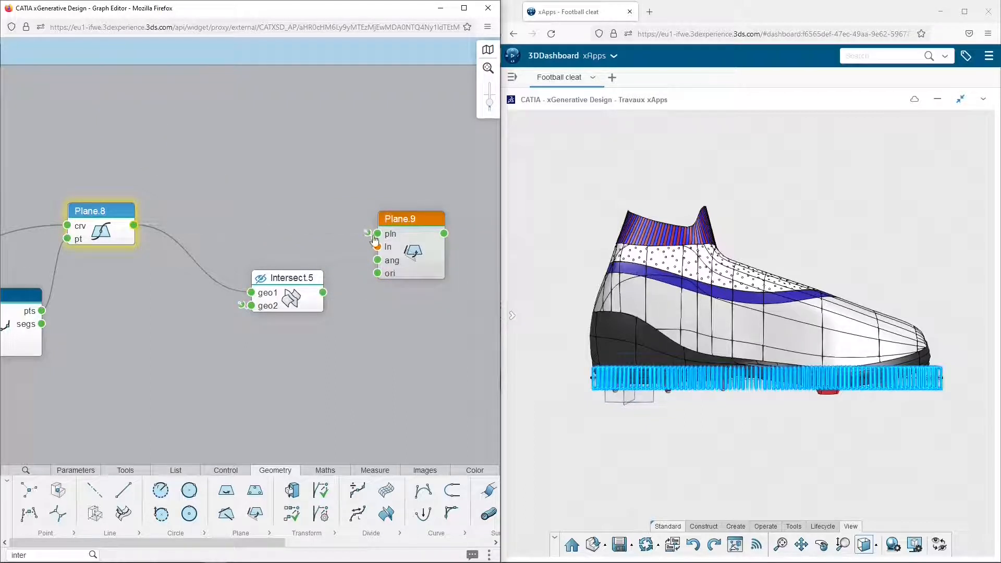
left_click_drag(324, 293, 377, 247)
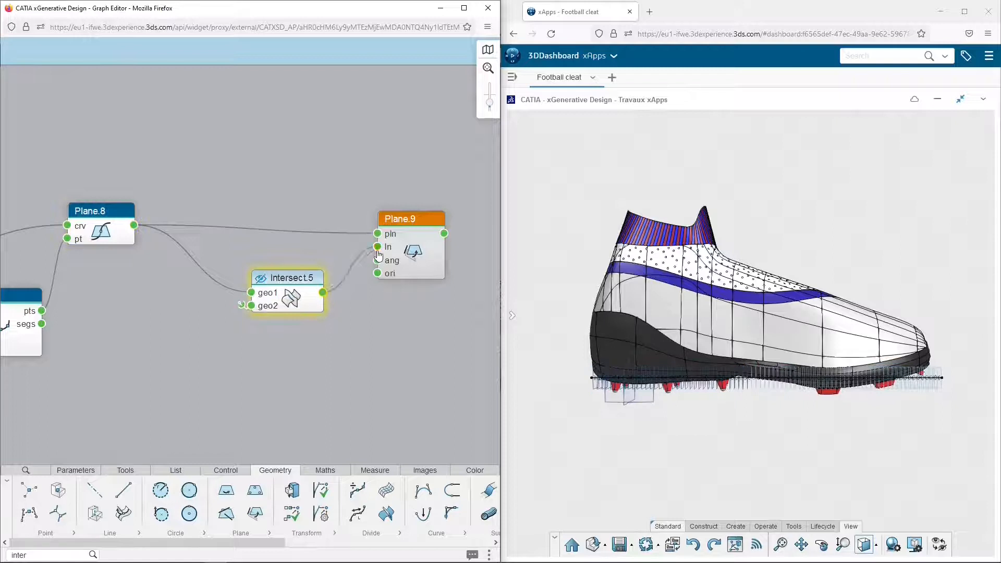
Set Plane.9's ang input to -45deg and the st input of Line.2 to 150mm
left_click(378, 262)
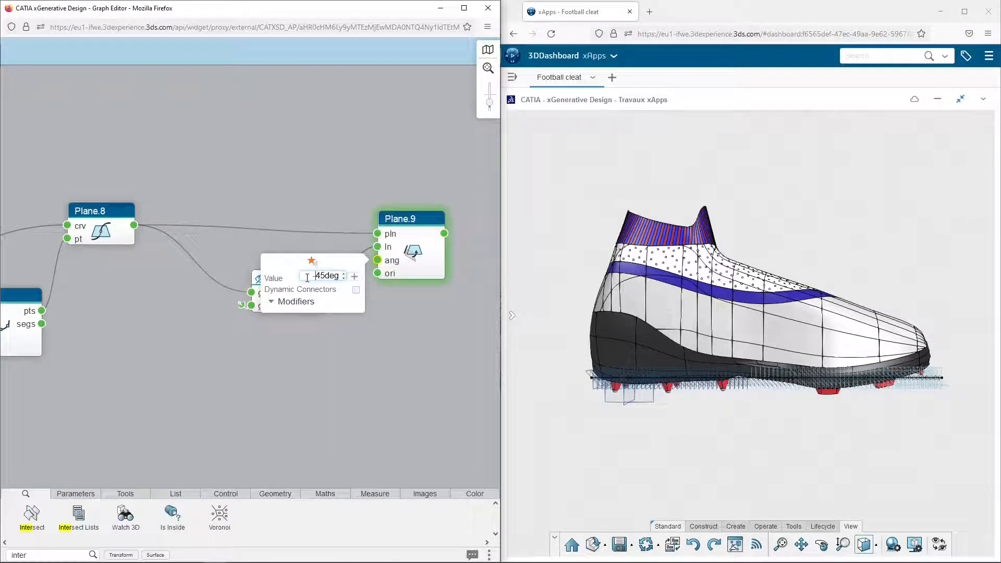
type("-")
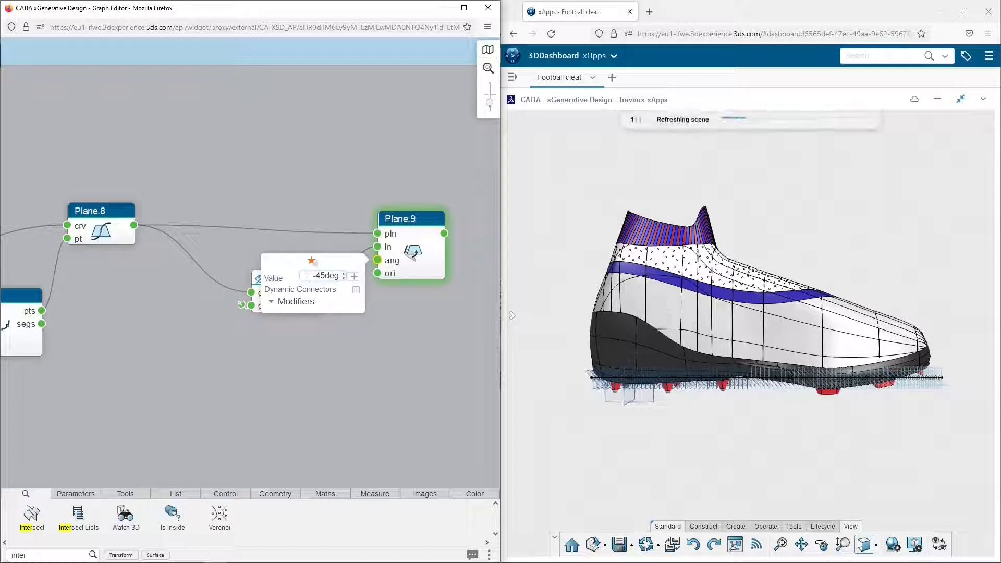
left_click(423, 221)
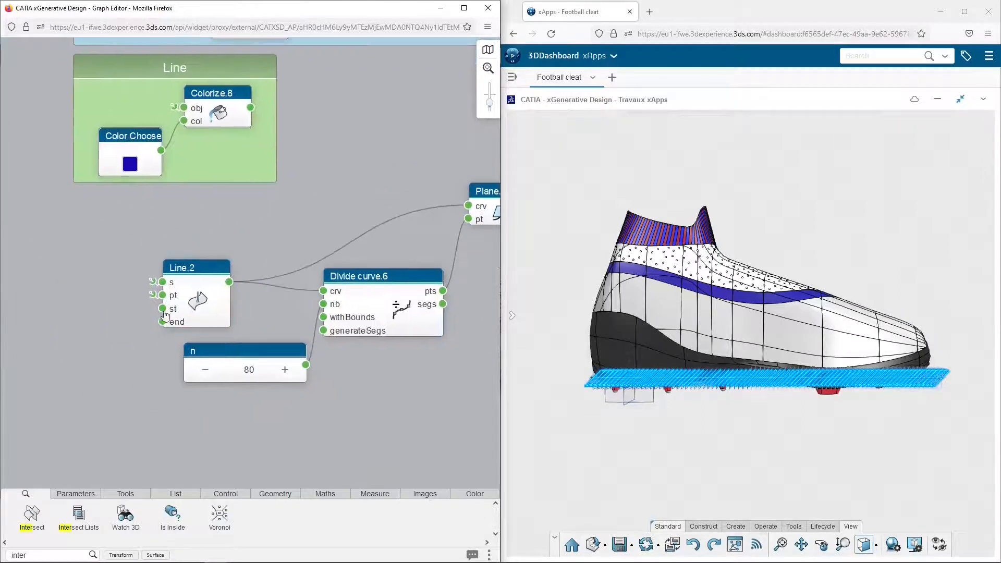
left_click(162, 308)
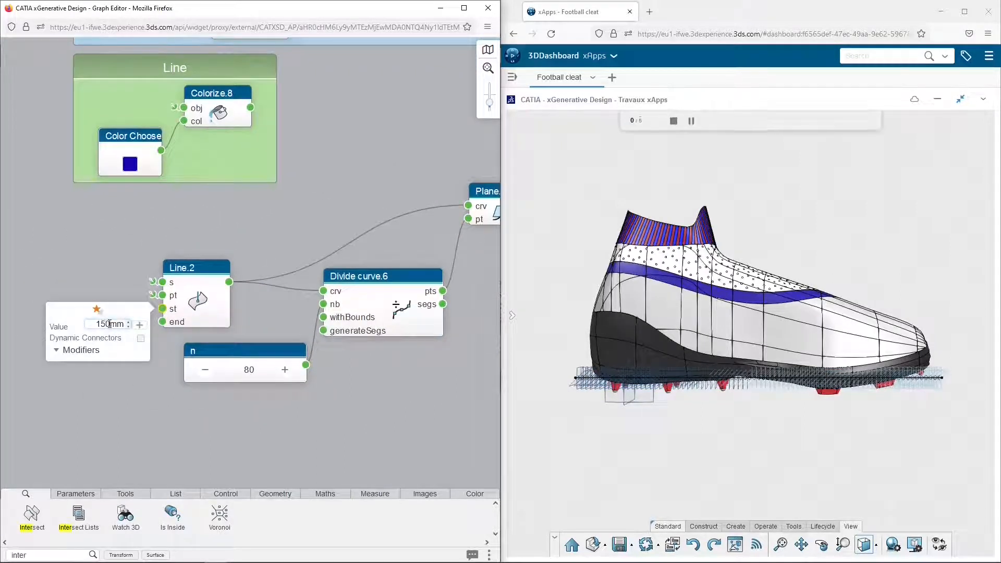
left_click(289, 231)
Add a Loop Start node with its Loop End node in the empty space beyond Plane.9
mouse_move(469, 291)
middle_mouse_down()
mouse_move(164, 296)
mouse_move(196, 315)
mouse_move(139, 315)
middle_mouse_up()
middle_click_drag(326, 306, 315, 309)
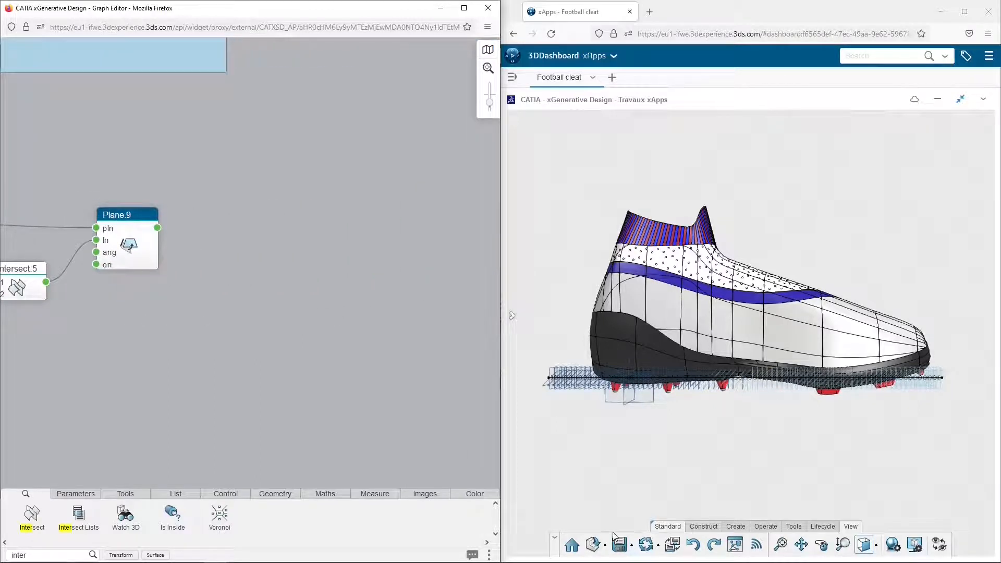
double_click(52, 554)
type("Loop")
left_click_drag(117, 510, 231, 356)
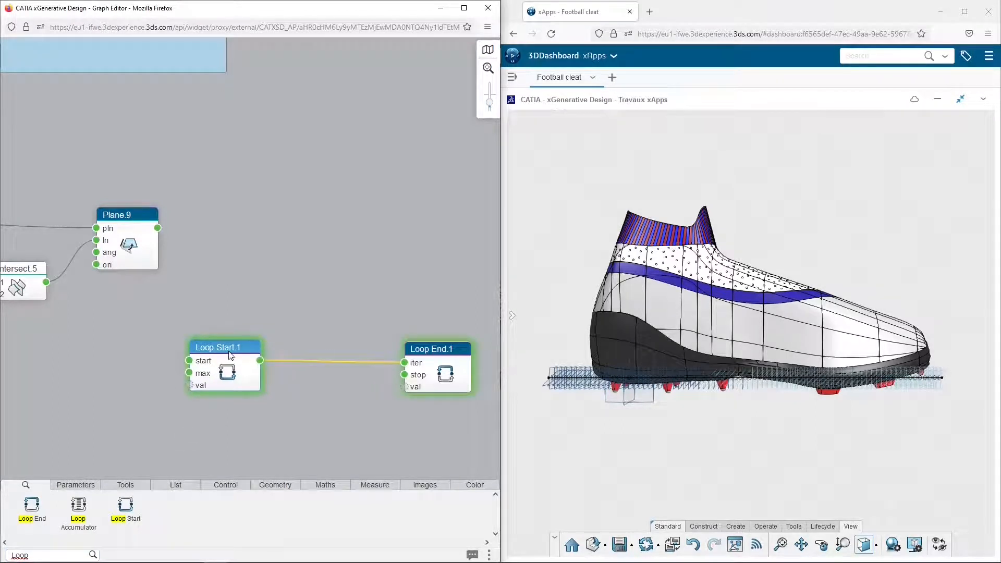
left_click_drag(401, 321, 355, 307)
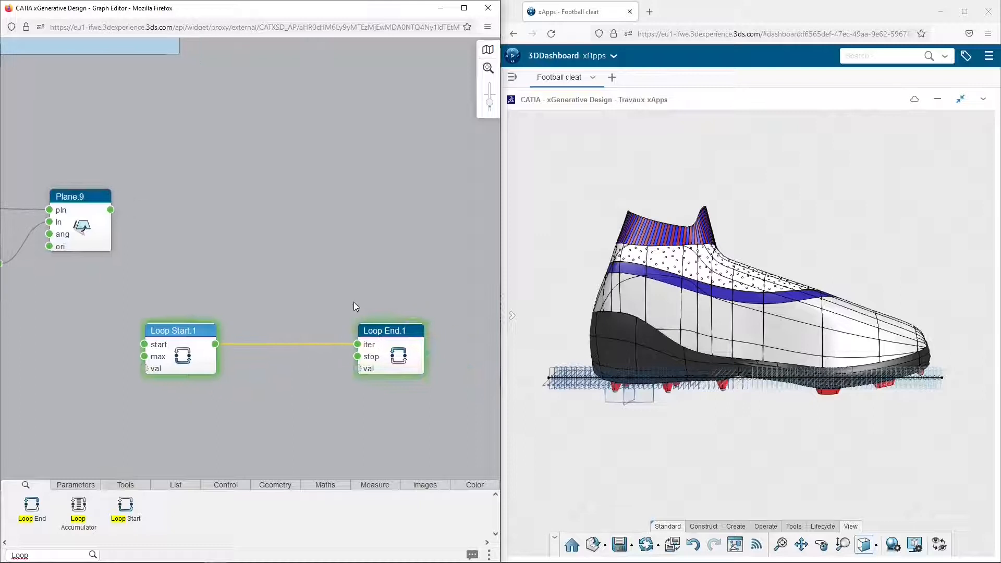
Add a Size node next to Plane.9 and feed it the list of angled planes
double_click(35, 556)
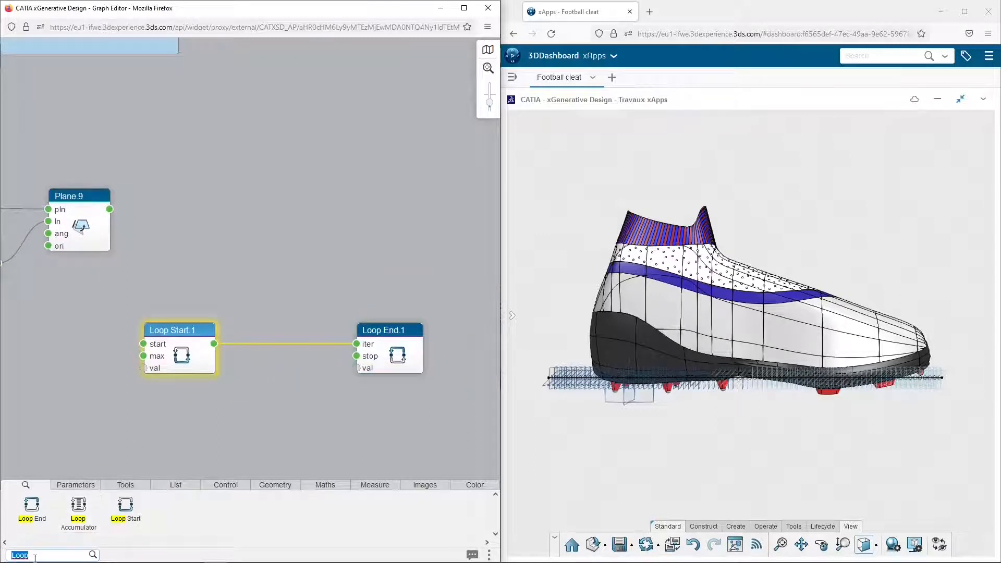
type("size")
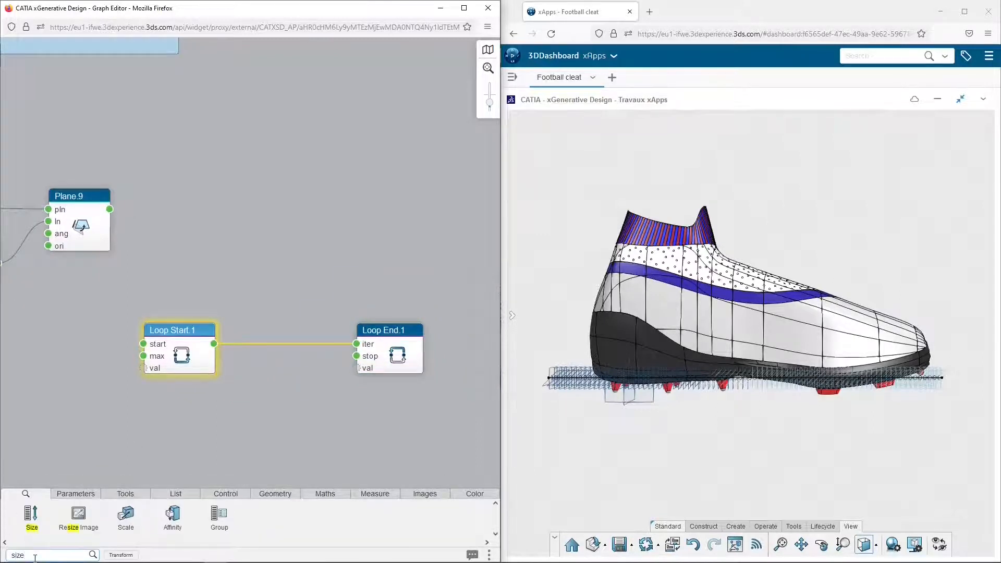
left_click_drag(31, 515, 191, 219)
left_click_drag(109, 209, 185, 199)
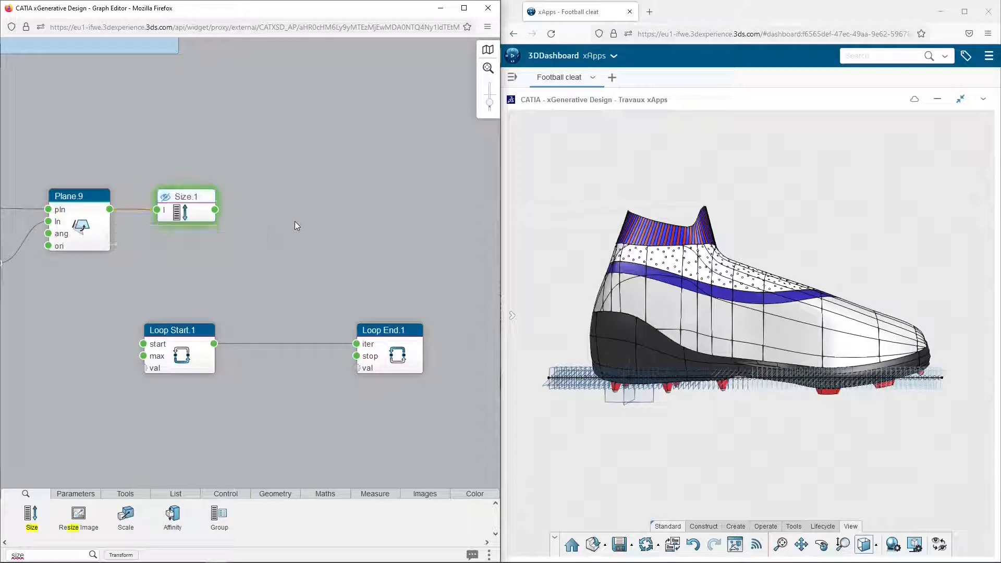
Move both loop nodes farther along the graph and link the Size.1 output to Loop Start.1's max input
left_click_drag(369, 330, 465, 336)
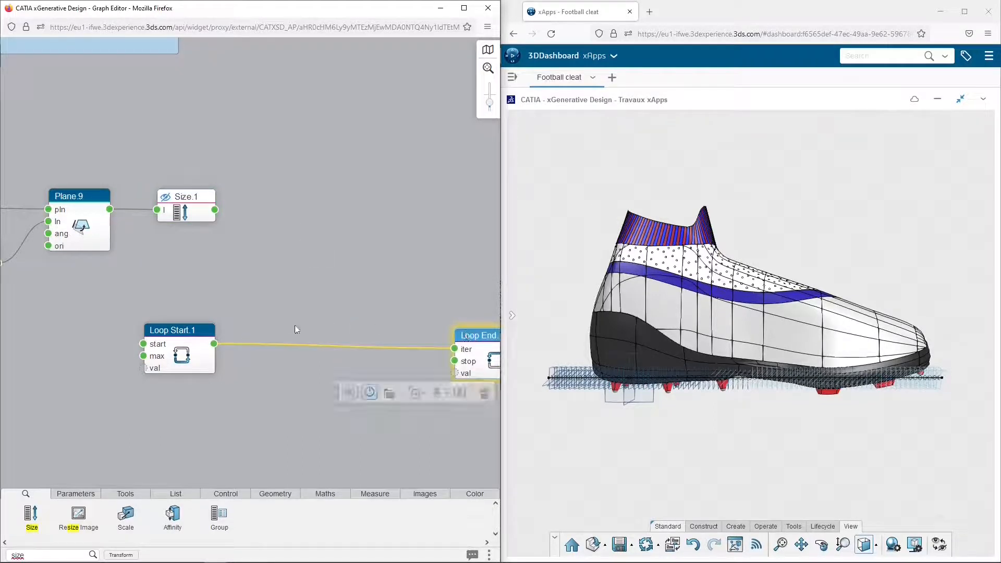
left_click_drag(203, 333, 365, 340)
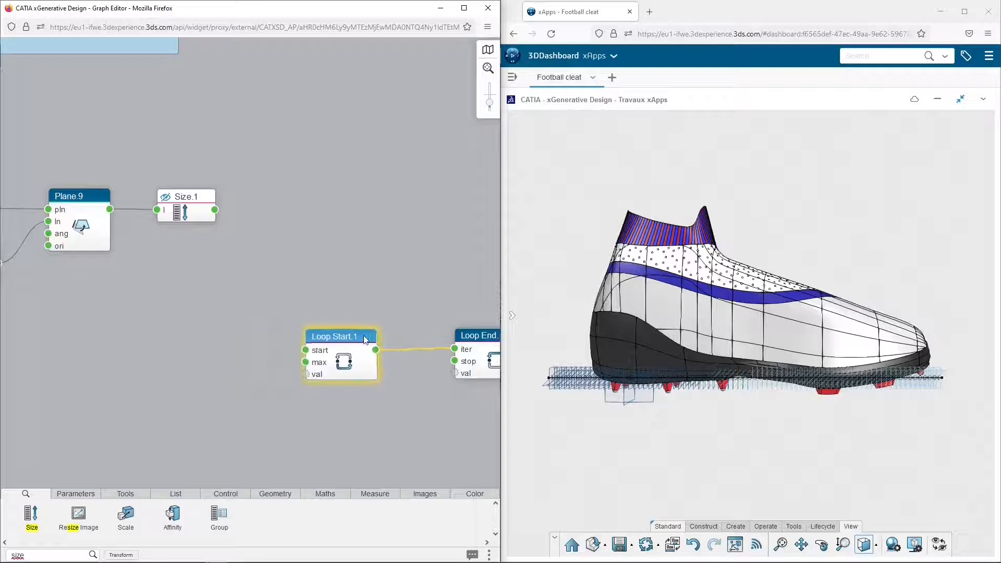
left_click(208, 215)
left_click_drag(280, 352, 300, 371)
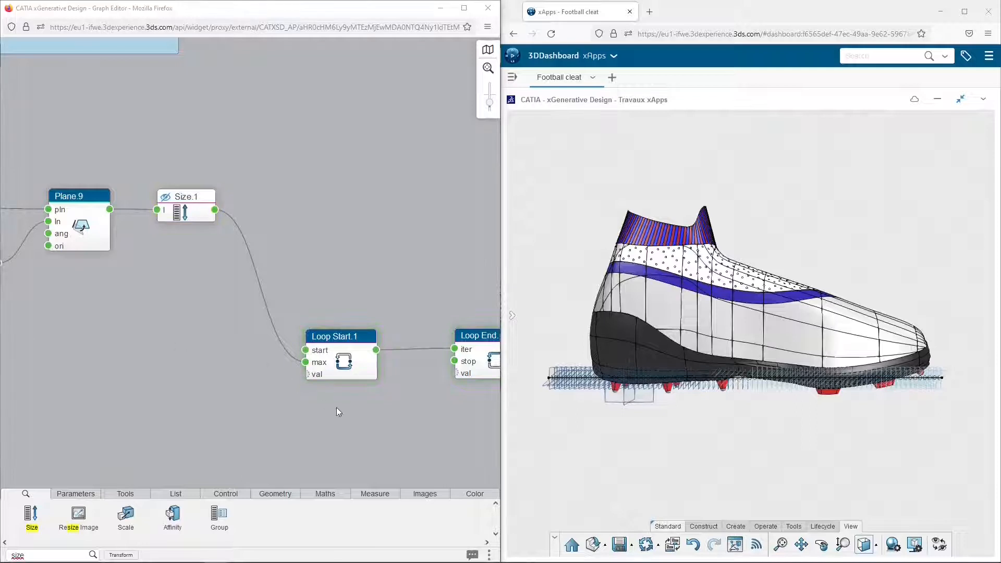
left_click_drag(336, 408, 290, 330)
left_click(263, 311)
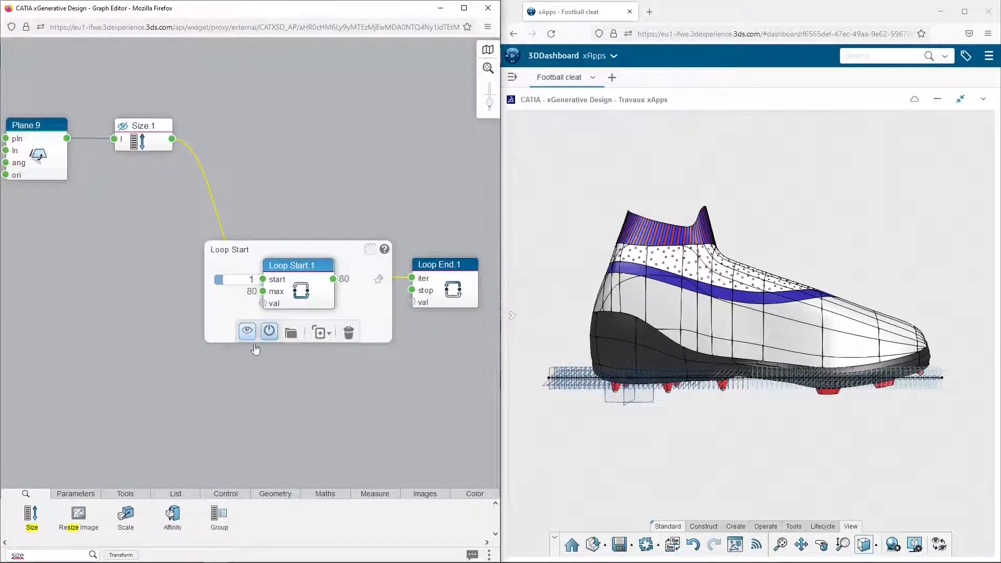
Feed the PART4 favorite into Loop Start.1 as its val1 input
scroll(268, 261, "down", 6)
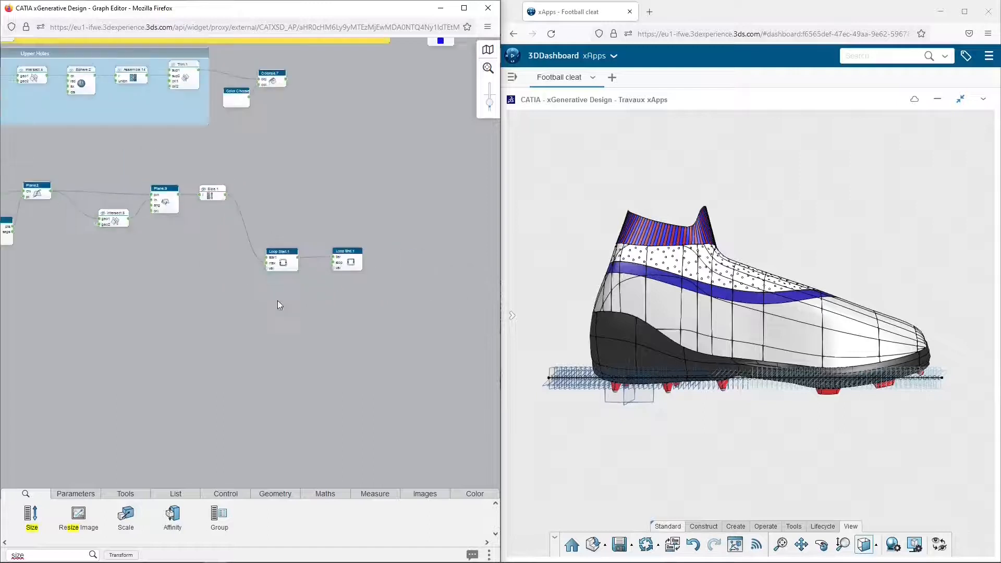
left_click_drag(252, 74, 235, 453)
scroll(287, 392, "up", 5)
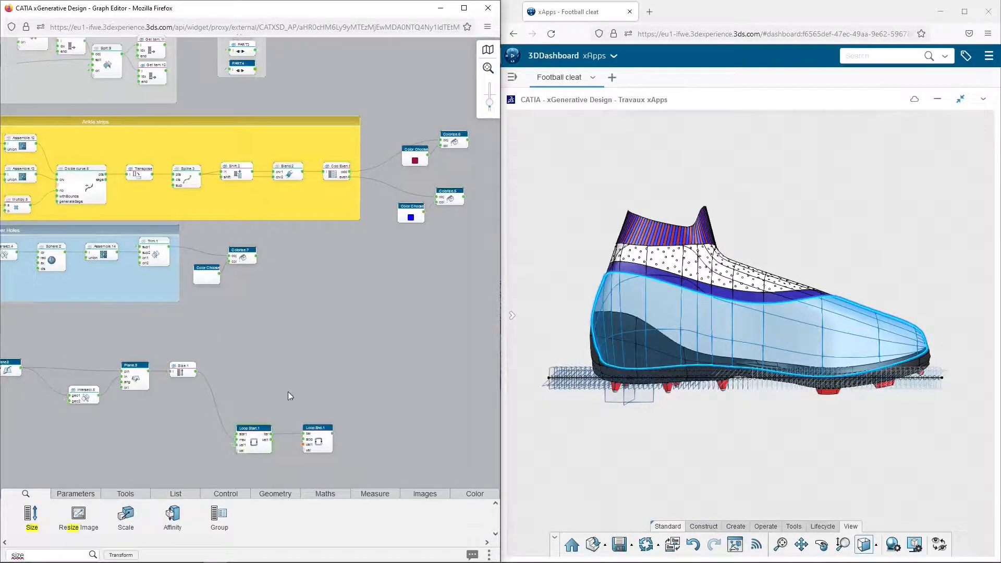
middle_click_drag(183, 230, 169, 229)
left_click(137, 304)
left_click(69, 303)
scroll(84, 371, "down", 5)
left_click(73, 411)
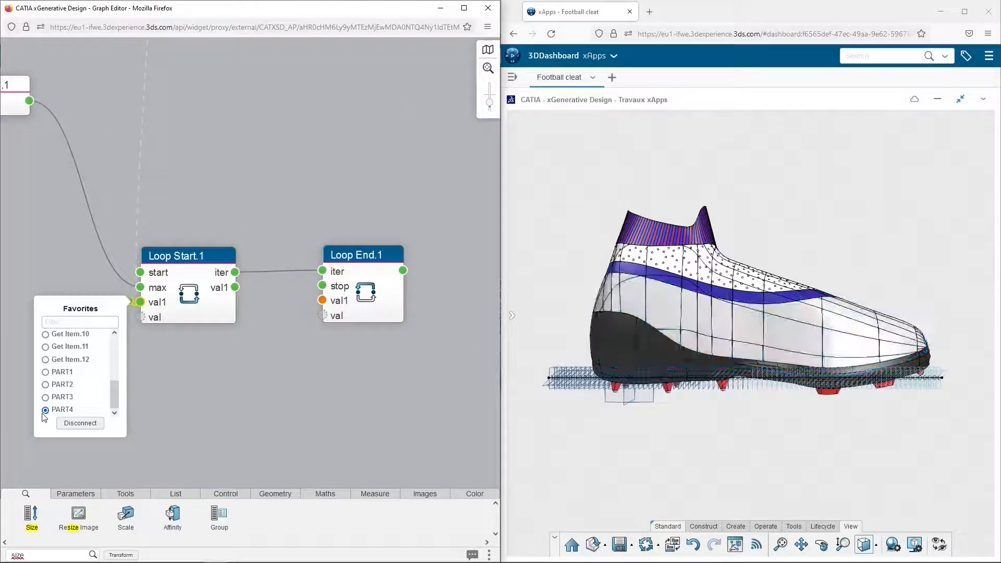
Add an empty List Editor node, shift the loop nodes to make room, and link the list to Loop Start.1 as val2
left_click(194, 381)
left_click(42, 557)
type("list")
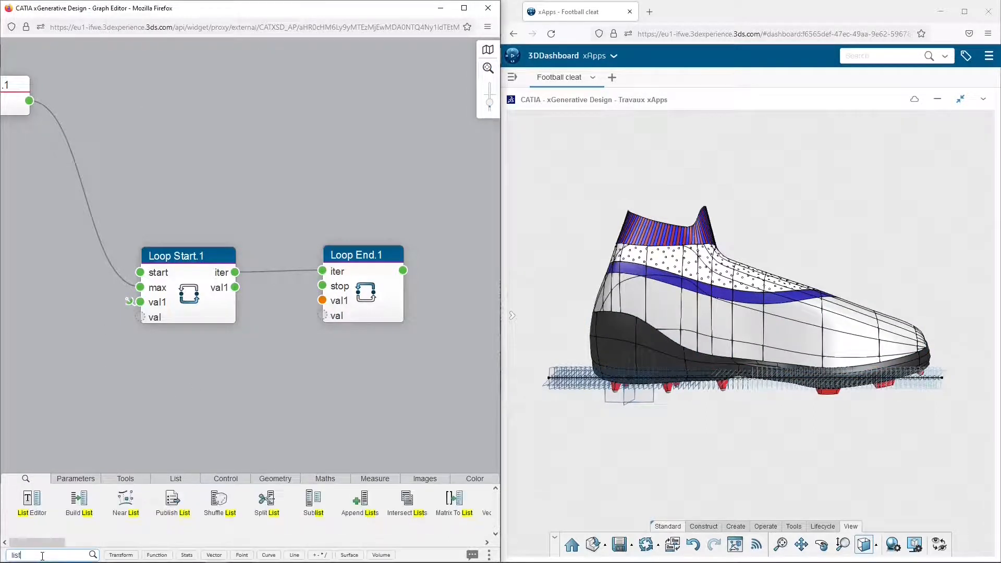
left_click_drag(31, 500, 54, 349)
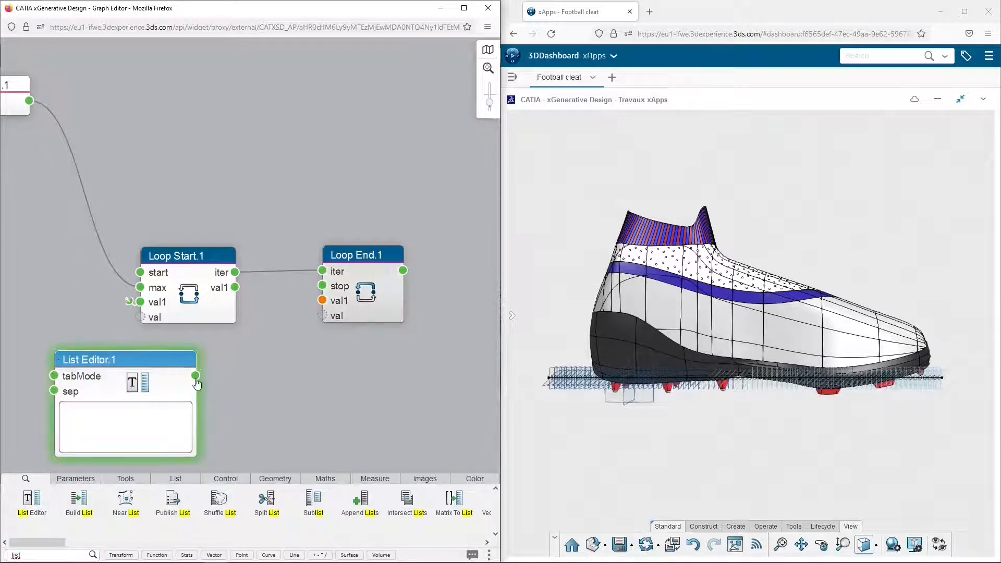
left_click_drag(117, 194, 442, 342)
left_click_drag(358, 262, 447, 237)
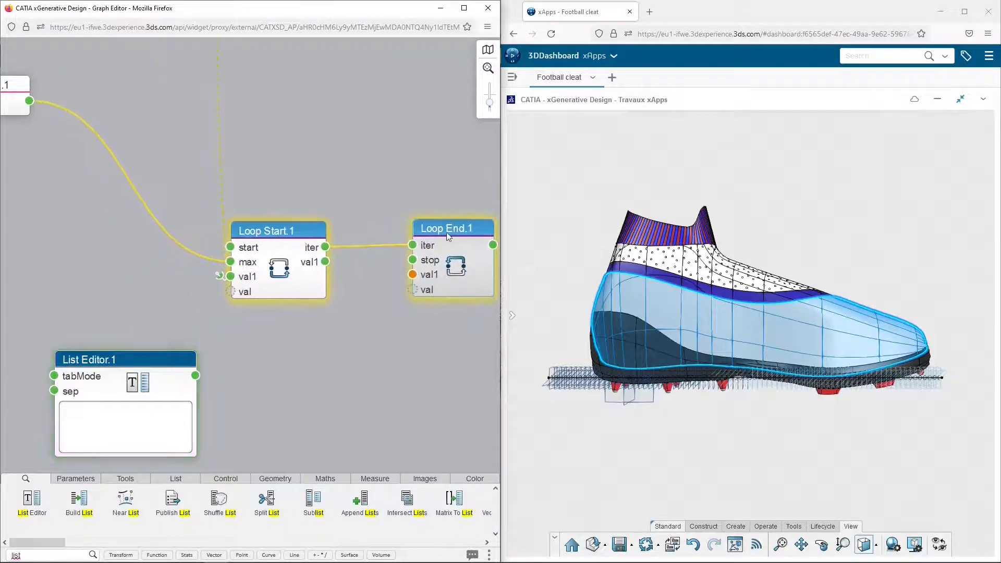
left_click_drag(131, 368, 81, 301)
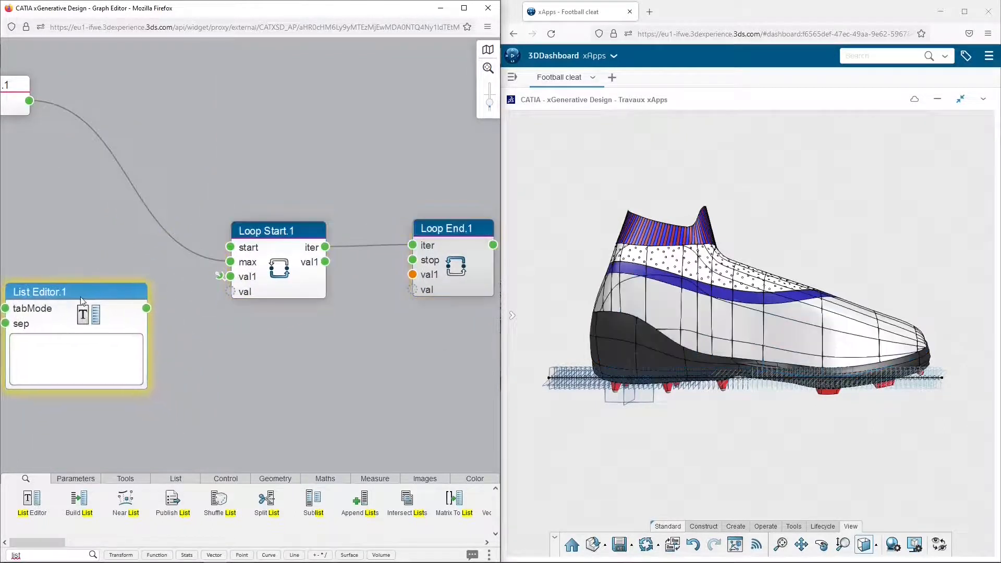
left_click_drag(146, 308, 230, 291)
Move Loop End.1 away from Loop Start.1 to make room for nodes inside the loop
middle_click_drag(358, 355, 292, 330)
scroll(314, 362, "down", 2)
scroll(314, 362, "down", 1)
middle_click_drag(343, 362, 223, 347)
left_click_drag(255, 236, 454, 232)
left_click(348, 215)
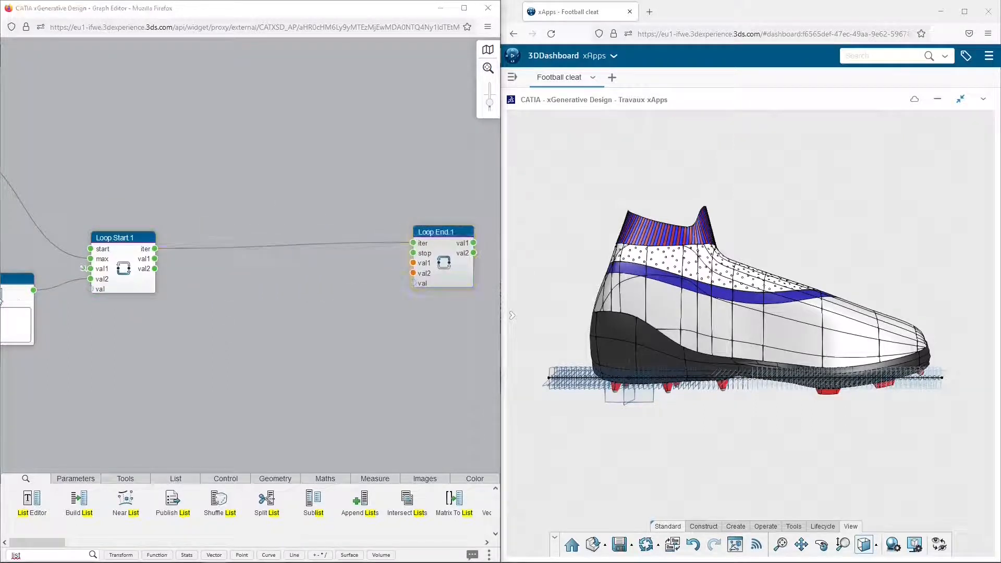
Add a Split node inside the loop and link Loop Start.1's val1 output to its obj input
double_click(59, 555)
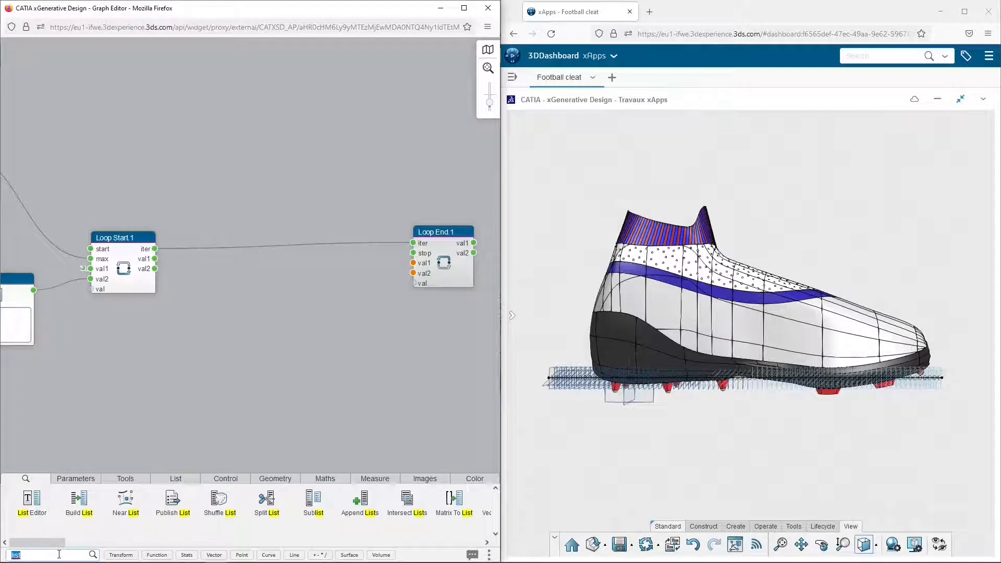
type("split")
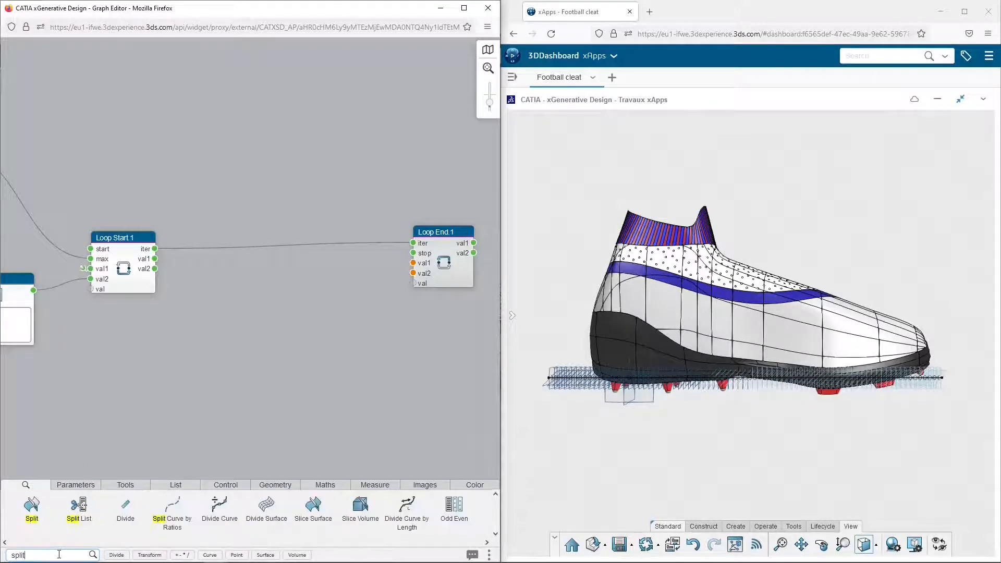
left_click_drag(31, 504, 293, 272)
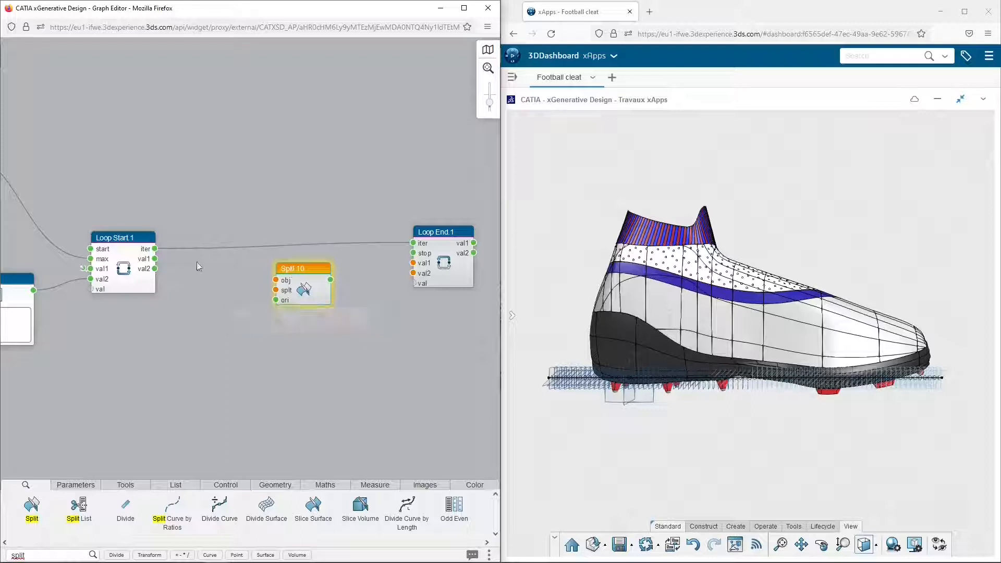
left_click_drag(155, 259, 269, 285)
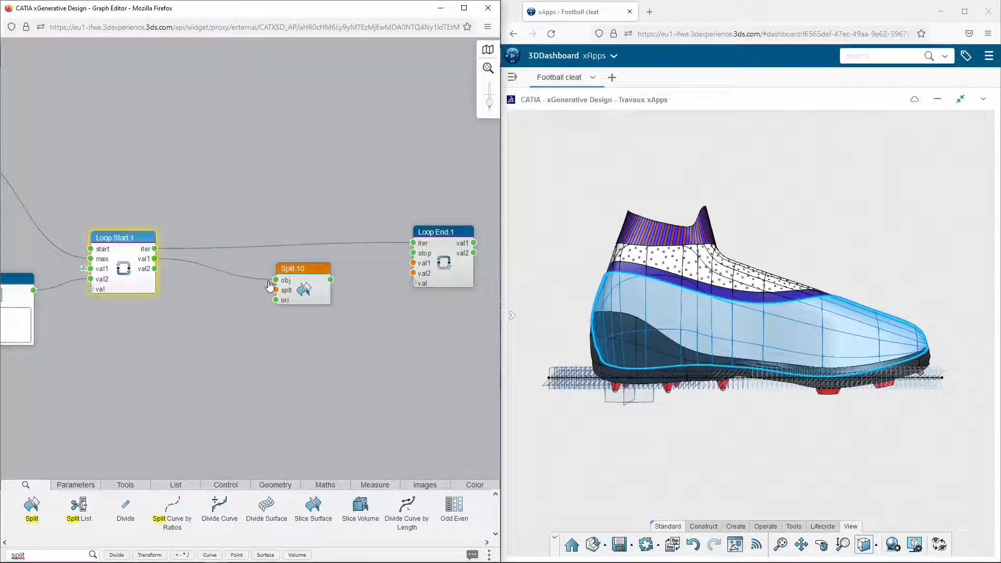
Add a Get Item node feeding Split.10's splt input and link the loop's iter output to its idx input
double_click(60, 554)
type("get")
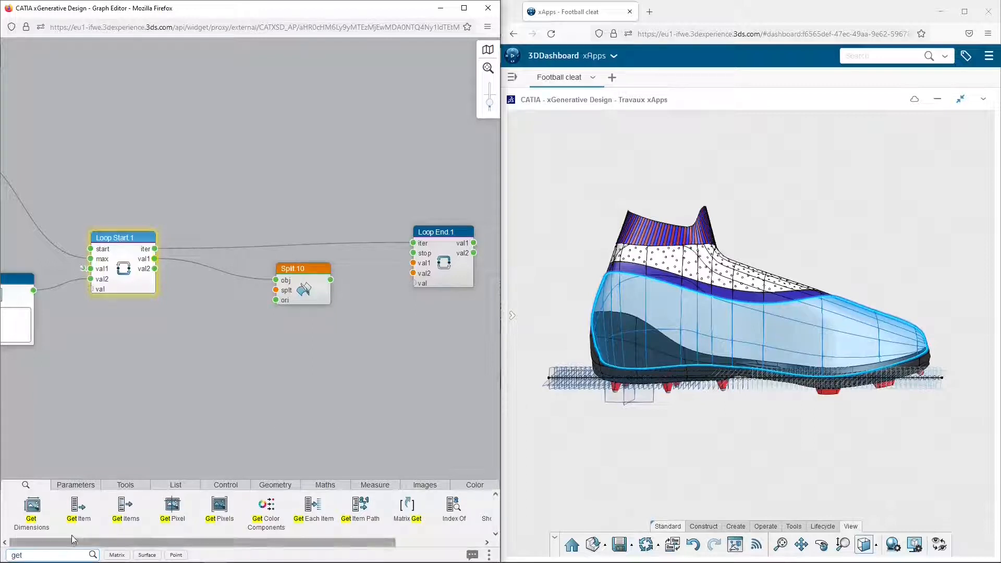
mouse_move(84, 513)
left_click_drag(84, 514, 272, 293)
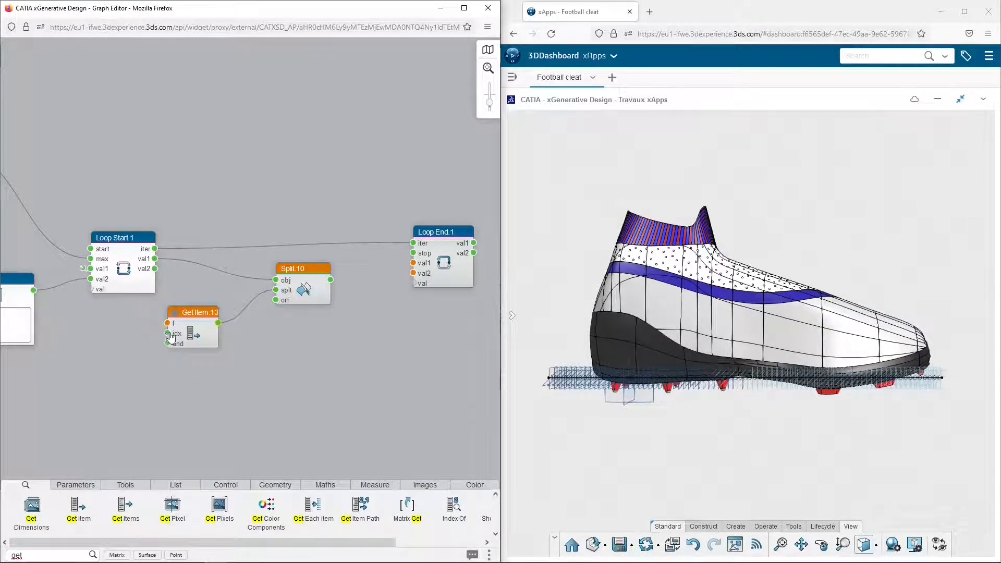
left_click_drag(206, 317, 225, 313)
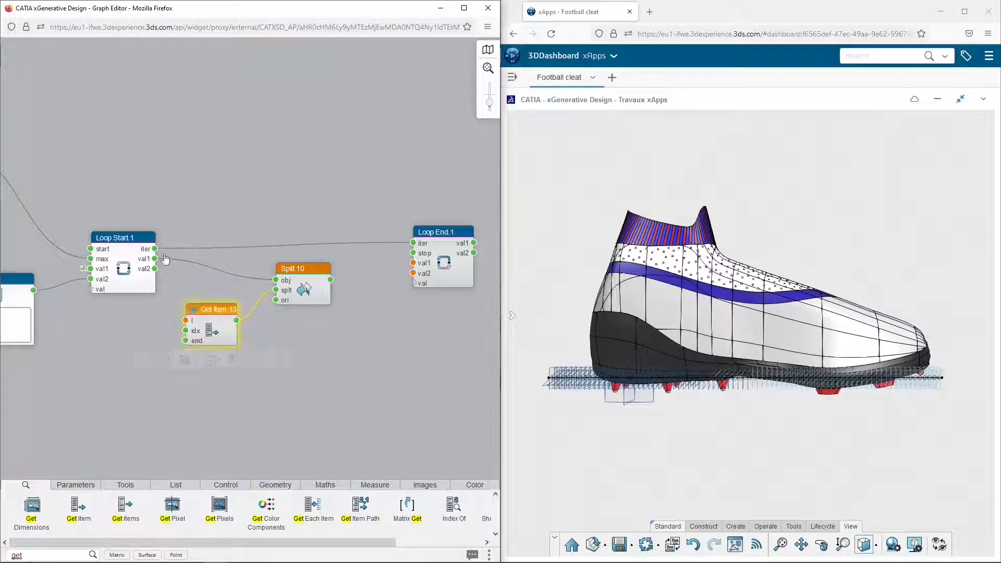
left_click_drag(154, 249, 185, 331)
Link Plane.9's output to the l input of Get Item.13 so the loop picks from the plane list
scroll(195, 292, "down", 3)
middle_click_drag(153, 327, 252, 321)
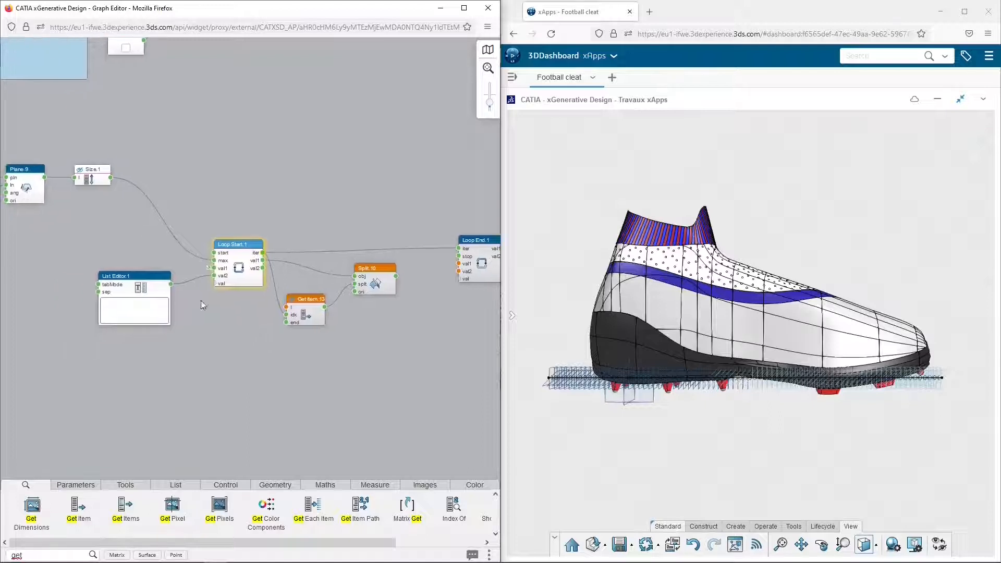
left_click(45, 184)
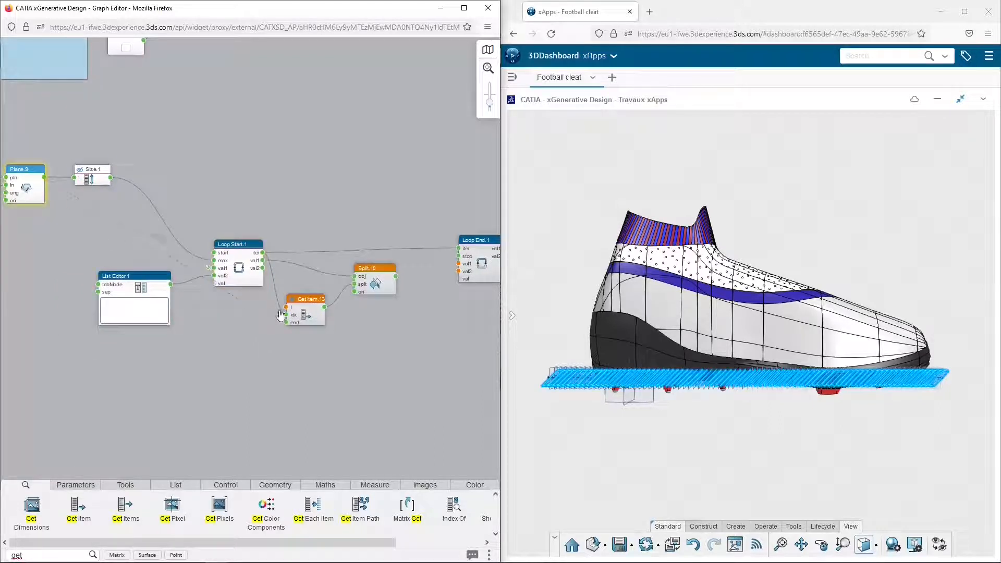
left_click_drag(279, 312, 280, 311)
middle_click_drag(362, 323, 290, 320)
Link Split.10's output to the val1 input of Loop End.1
scroll(289, 321, "up", 2)
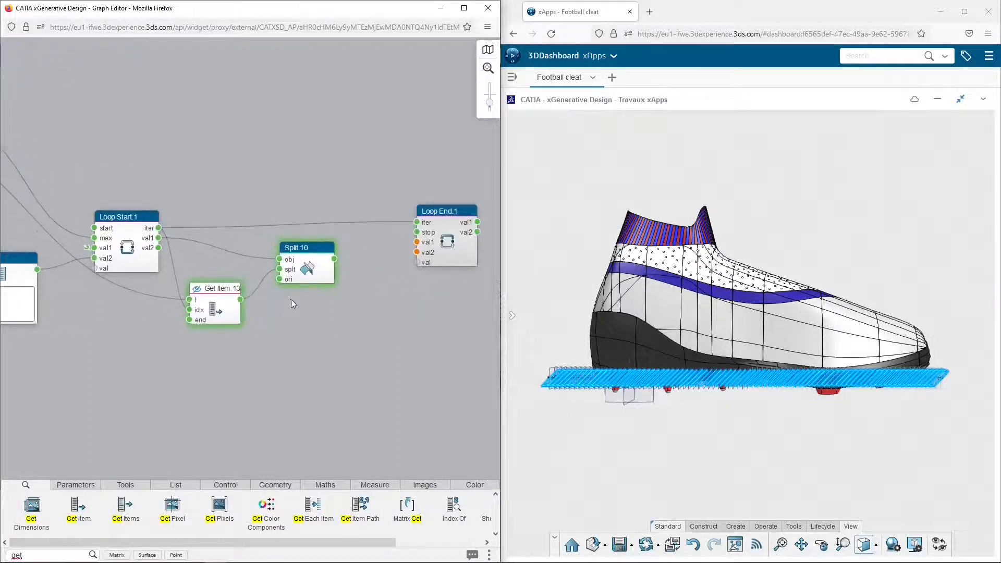
left_click_drag(334, 259, 417, 242)
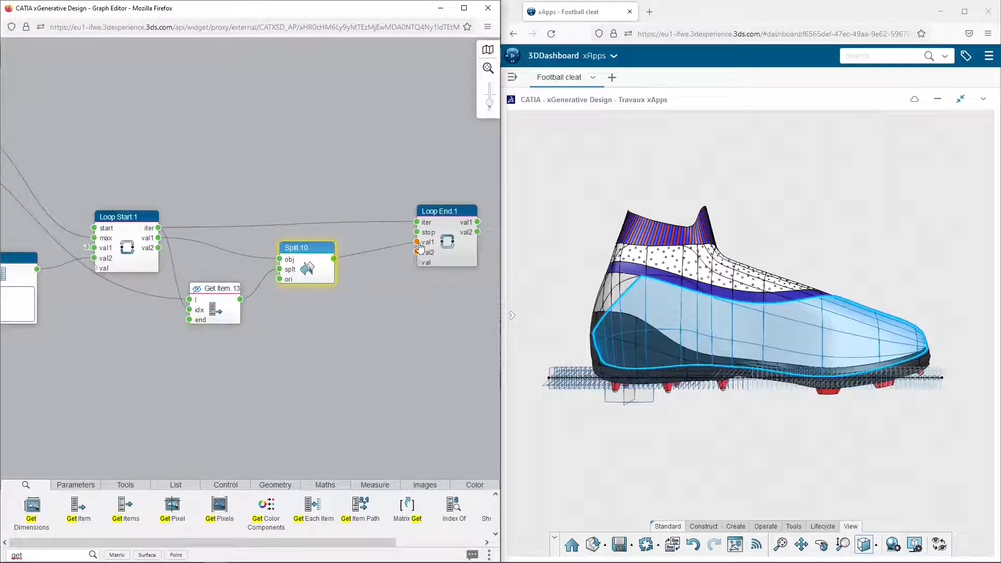
left_click(364, 288)
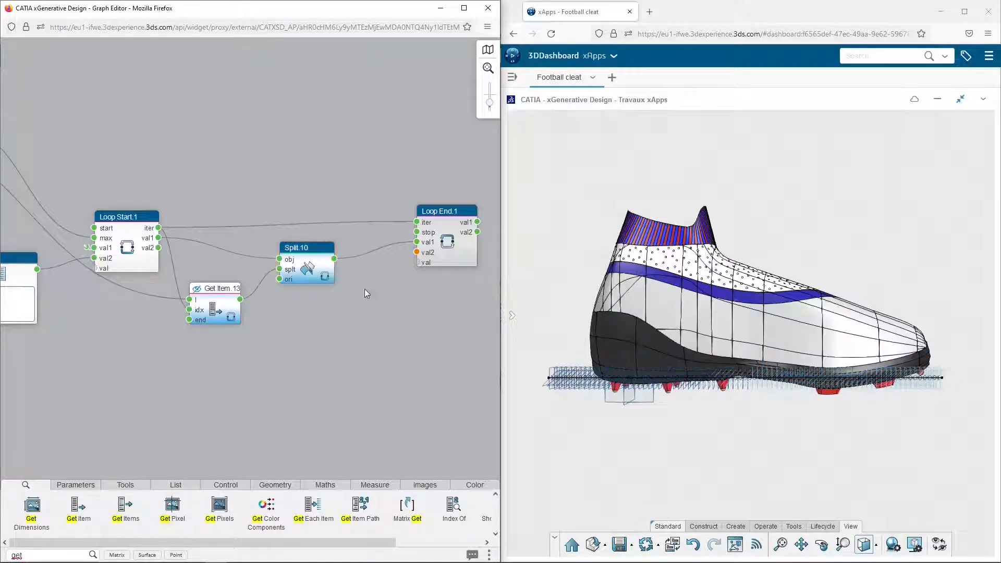
Duplicate the Split.10 node and place the copy directly beneath it inside the loop
left_click(280, 282)
left_click(295, 306)
left_click(319, 262)
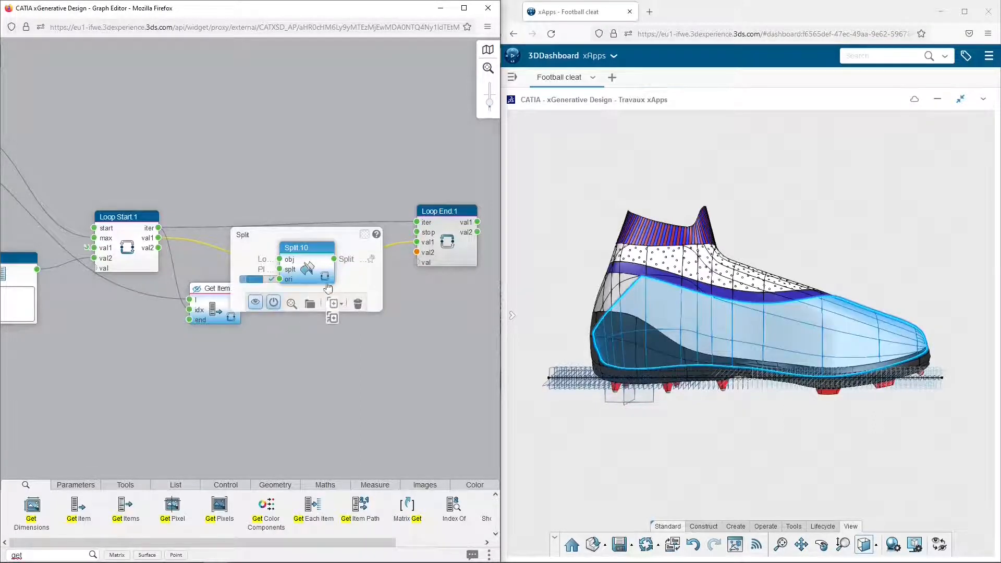
left_click(332, 303)
left_click_drag(321, 256, 312, 301)
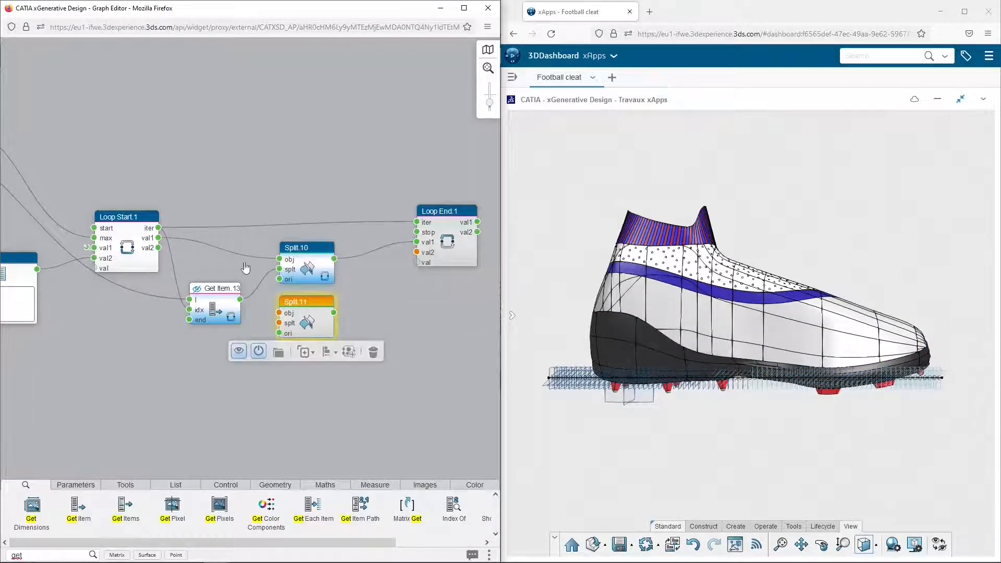
Link Loop Start.1's val1 to Split.11's obj and Get Item.13 to its splt, and set Split.11's ori value to false
left_click_drag(165, 246, 274, 316)
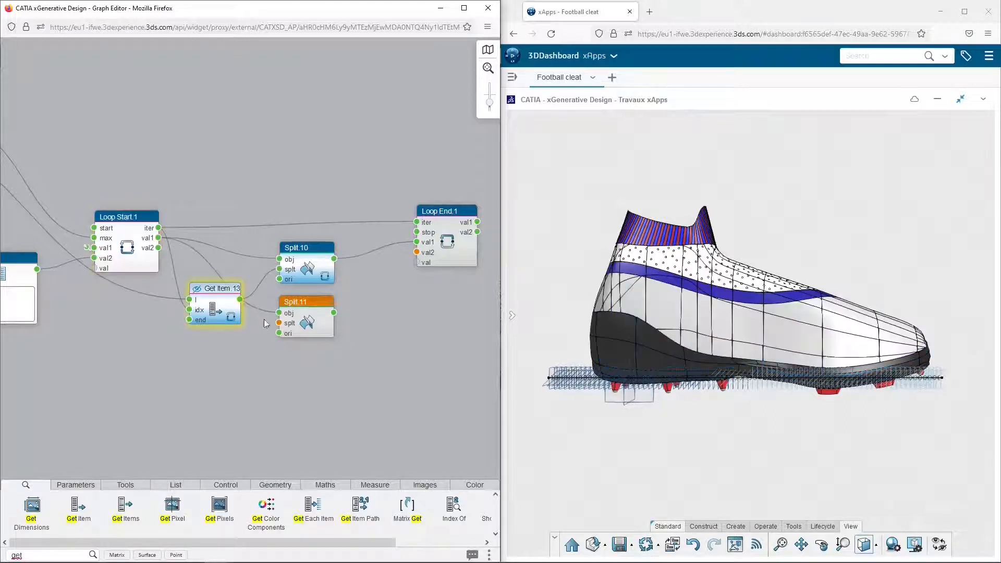
left_click_drag(222, 296, 210, 309)
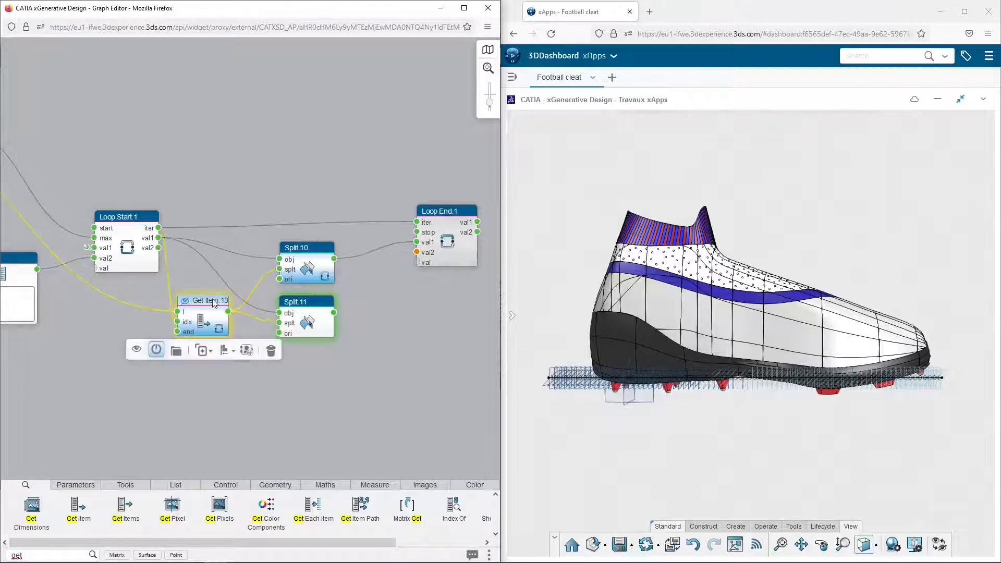
left_click(245, 347)
left_click(214, 348)
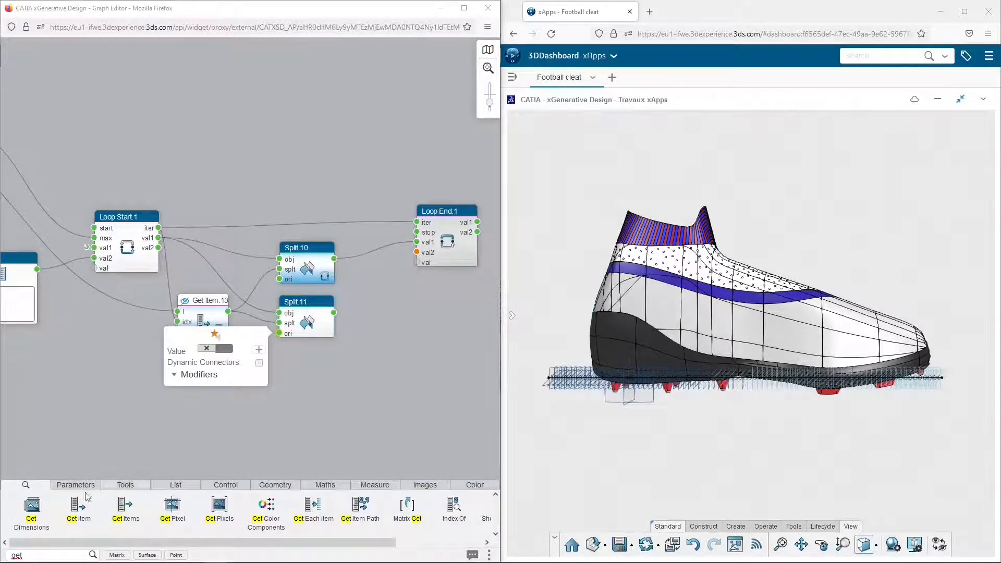
Add an Append Lists node beside Split.11, linking Split.11's output to l1 and Loop Start.1's val2 to l2
double_click(46, 555)
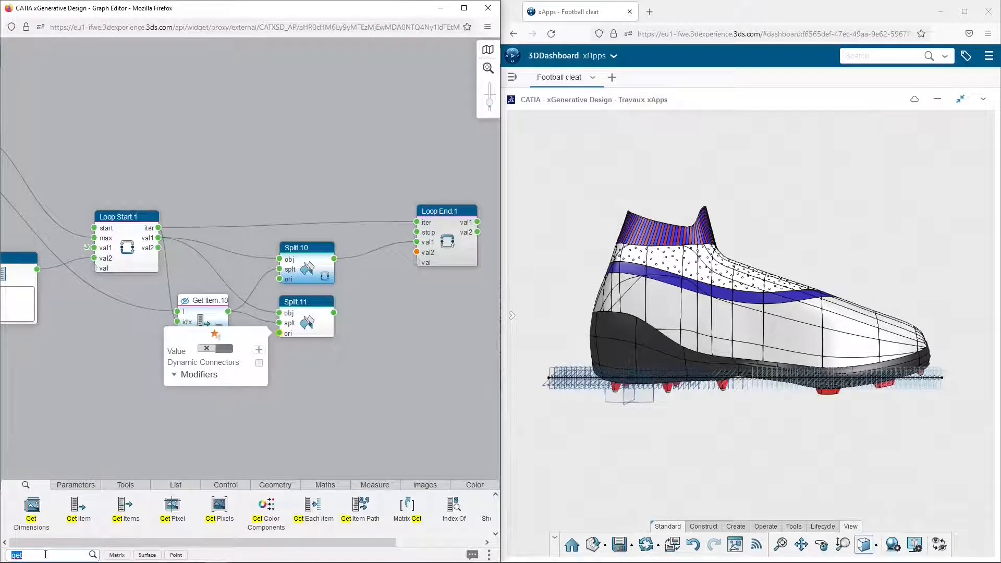
type("app")
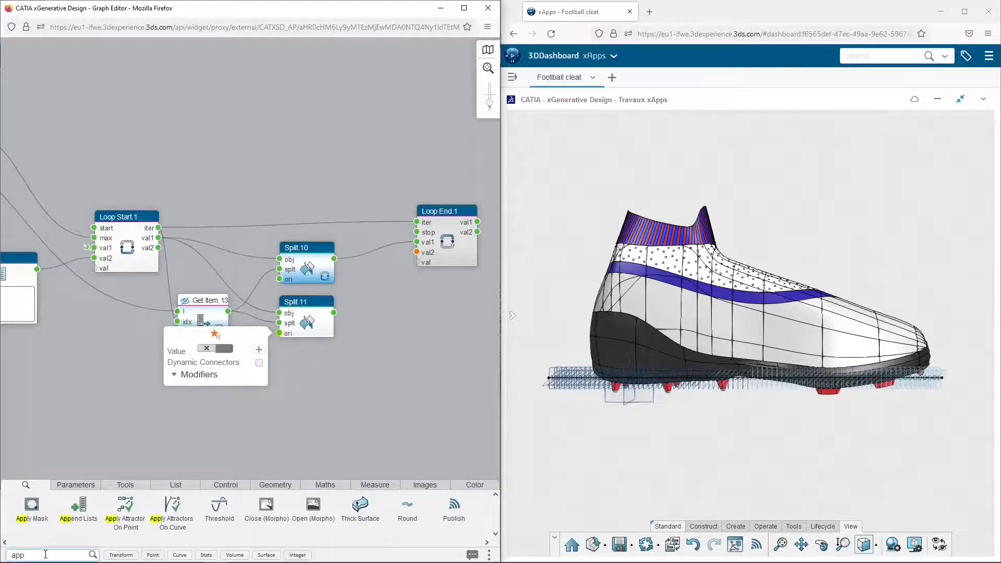
left_click_drag(79, 504, 356, 313)
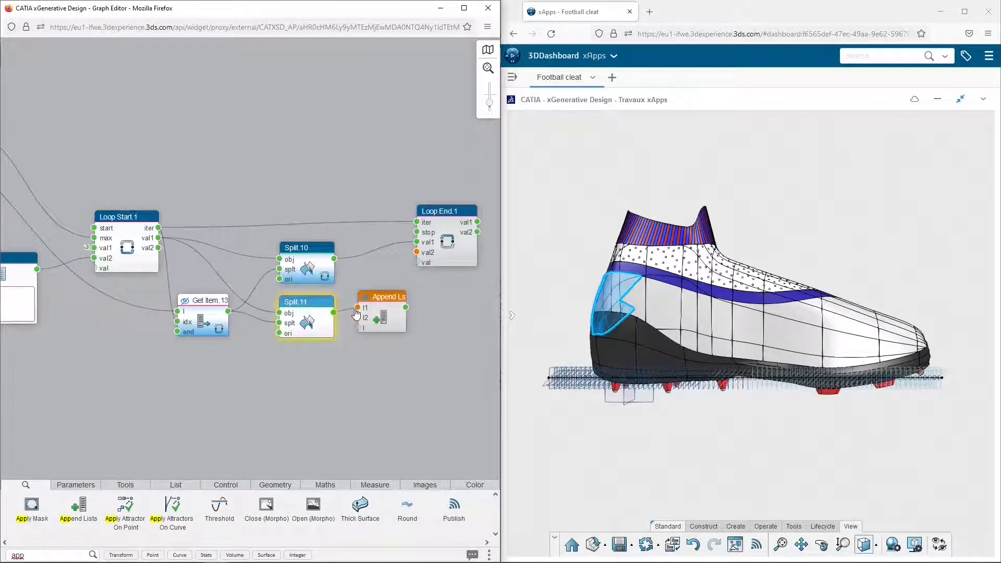
left_click(156, 253)
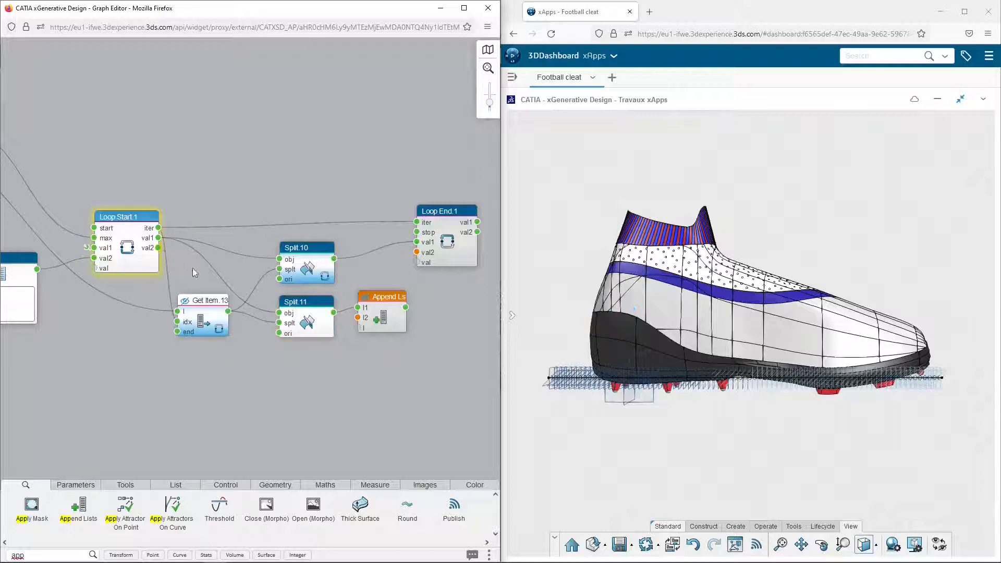
left_click_drag(357, 317, 334, 312)
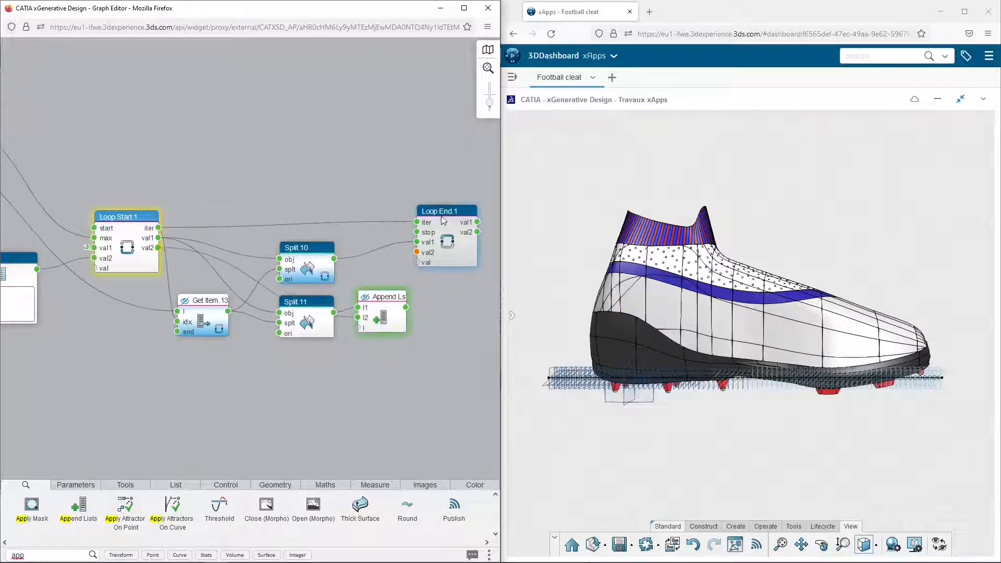
Move Loop End.1 further from the Append Lists node and link the appended list to its val2 input
left_click(455, 214)
left_click_drag(457, 213, 472, 219)
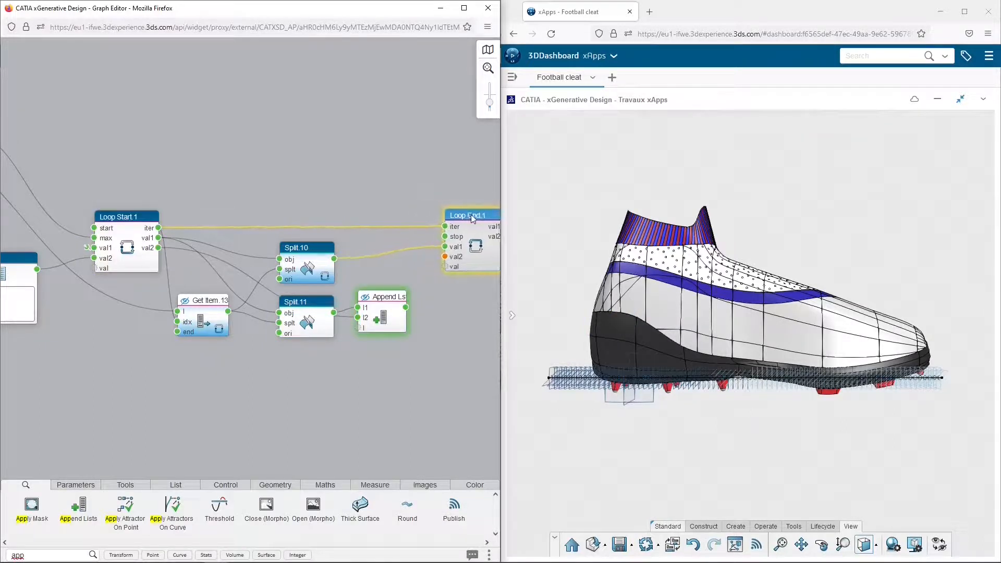
left_click(410, 314)
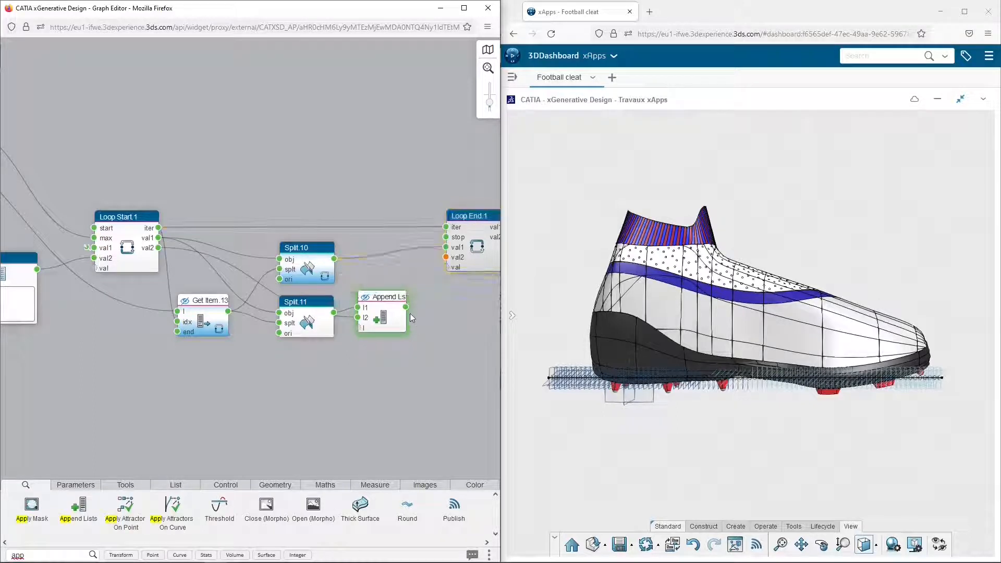
left_click_drag(407, 313, 446, 257)
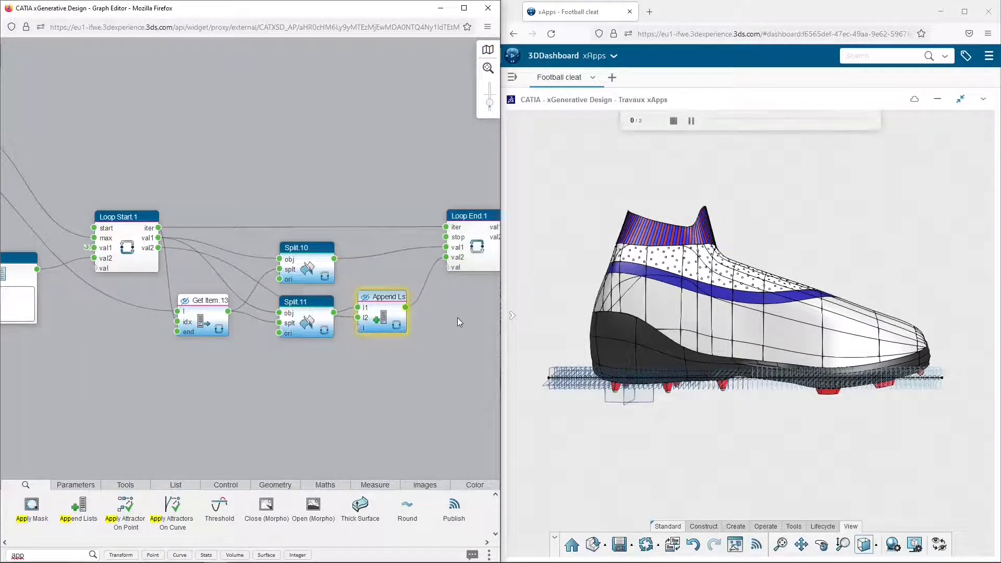
left_click_drag(458, 317, 373, 321)
scroll(371, 317, "down", 2)
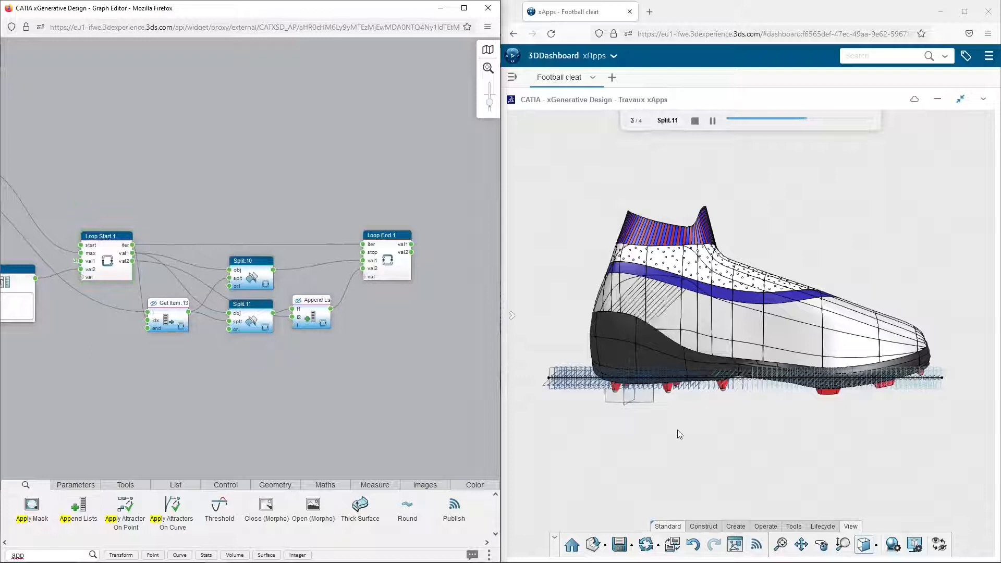
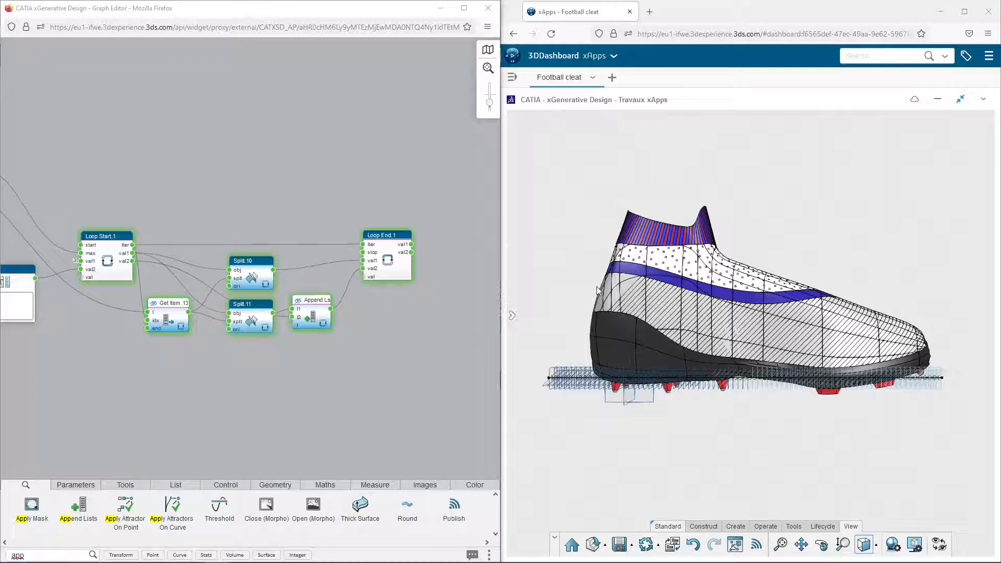
Set the st value of the Line.2 node to 180 mm
scroll(596, 261, "up", 5)
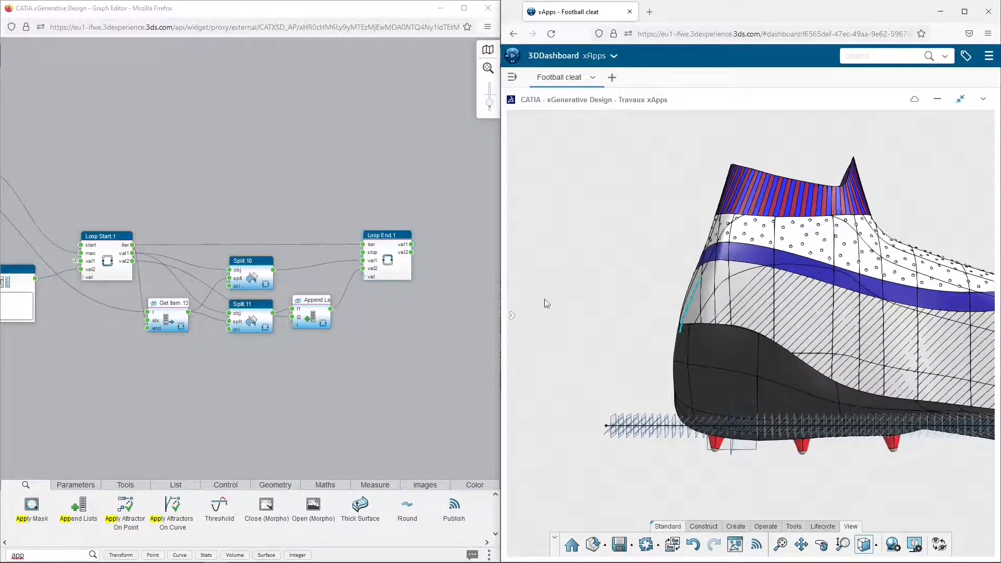
scroll(99, 379, "down", 3)
middle_click_drag(99, 382, 421, 374)
middle_click_drag(96, 359, 407, 359)
scroll(227, 270, "up", 3)
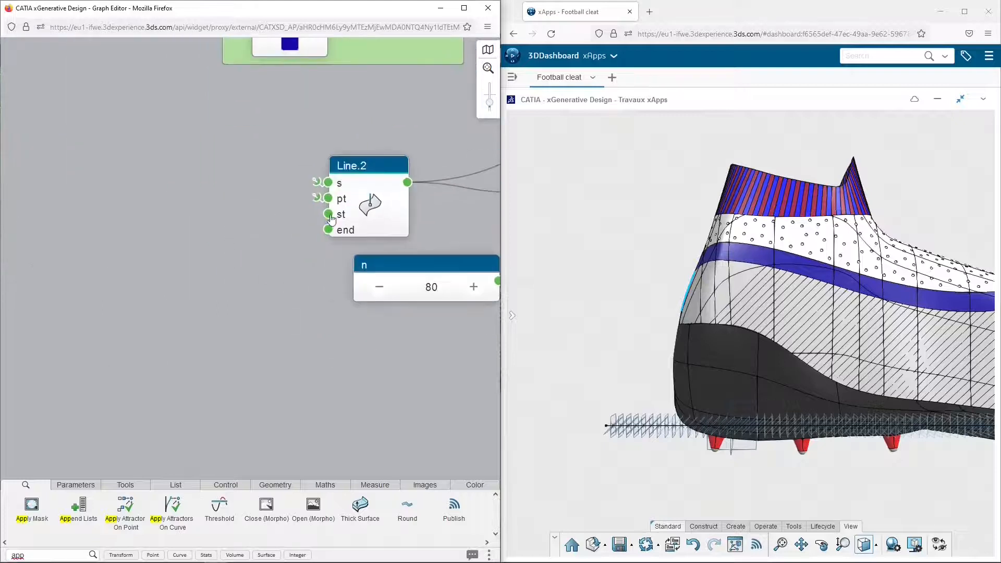
left_click(328, 214)
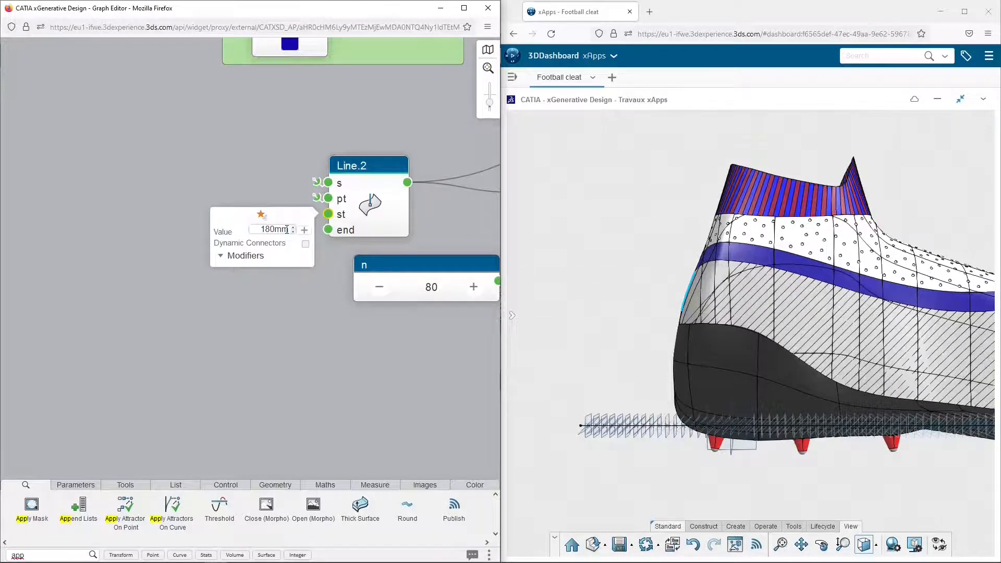
left_click(318, 296)
Group the nodes from Loop Start.1 to Loop End.1 into a region and name it LOOP
scroll(318, 295, "down", 3)
middle_click_drag(485, 336, 94, 292)
middle_click_drag(355, 278, 21, 262)
scroll(21, 262, "down", 3)
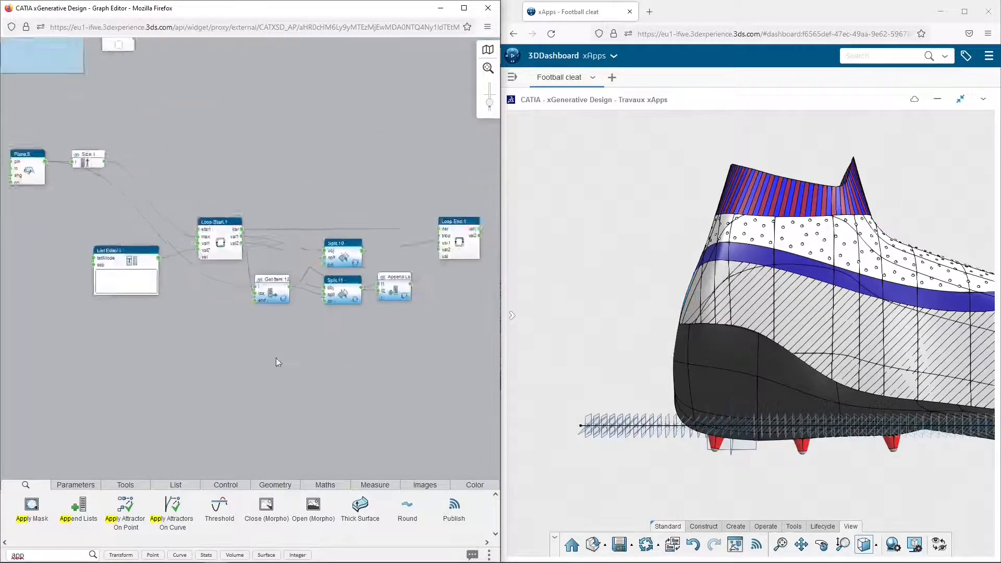
left_click_drag(155, 208, 448, 325)
key("ctrl+g")
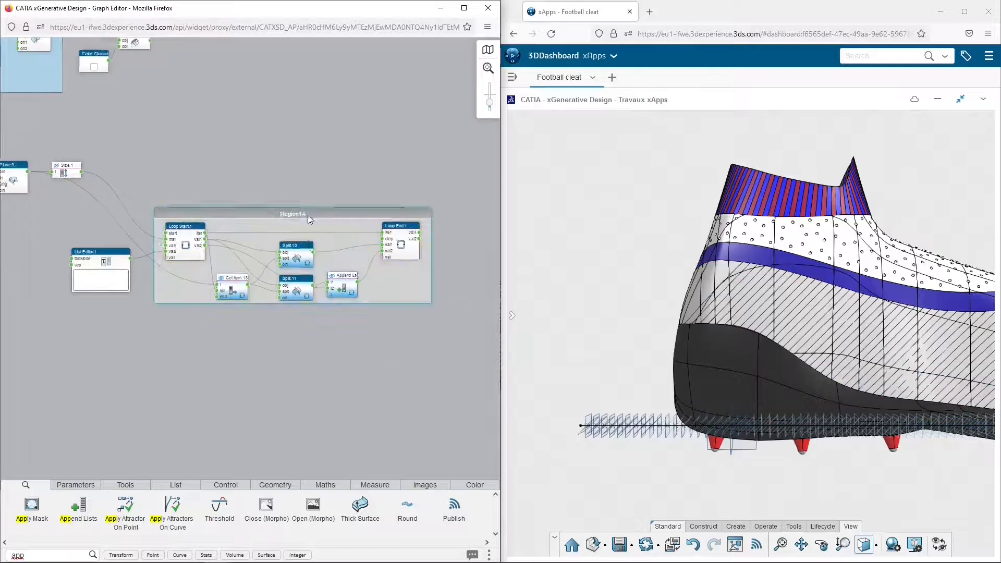
scroll(308, 217, "up", 3)
double_click(277, 187)
type("LOOP")
key("Return")
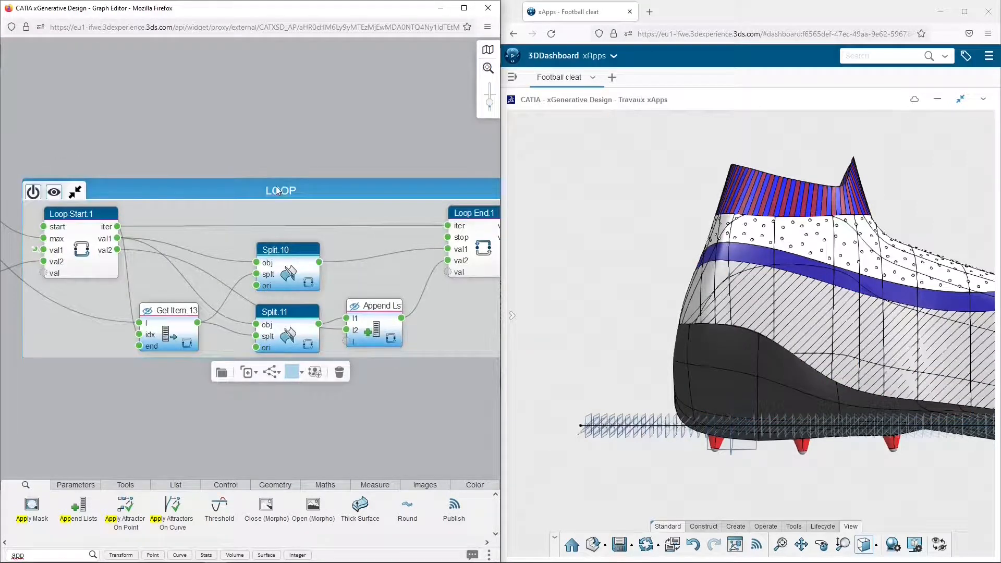
Add a Remove Error node after the LOOP region and link Loop End.1's val2 output to its vals input
scroll(301, 198, "down", 3)
middle_click_drag(480, 274, 239, 334)
scroll(276, 255, "up", 3)
left_click(874, 543)
left_click(781, 548)
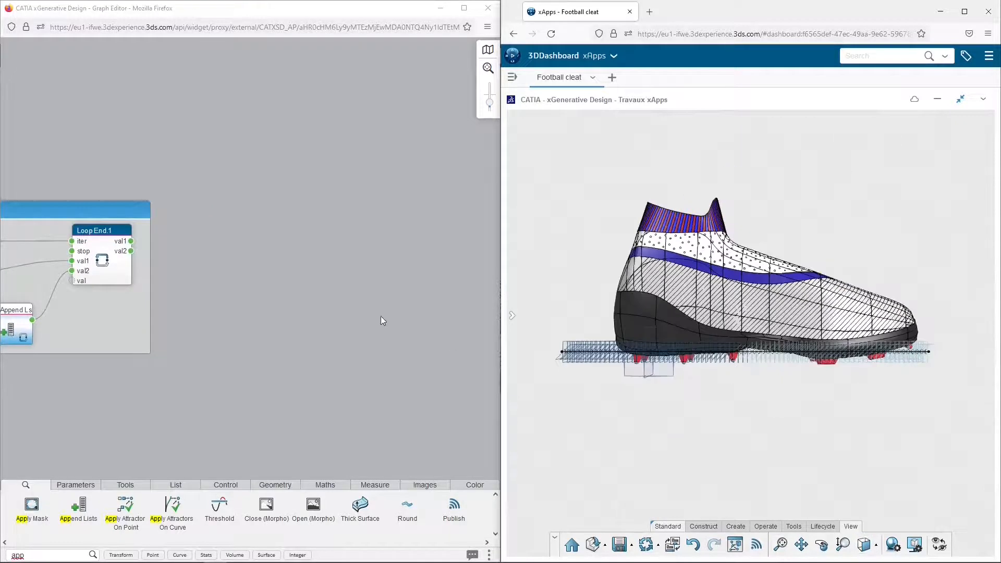
double_click(54, 556)
type("odd")
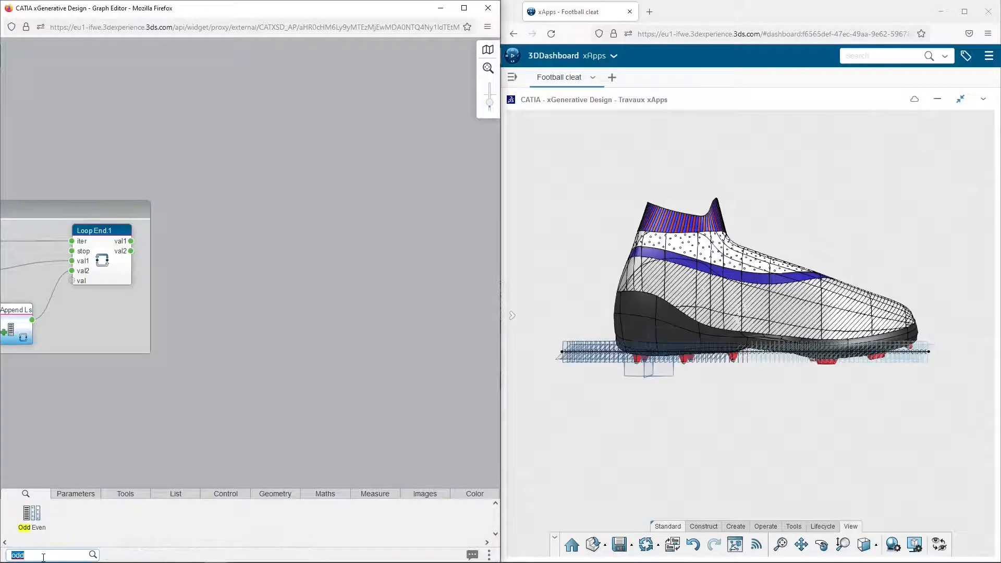
type("error")
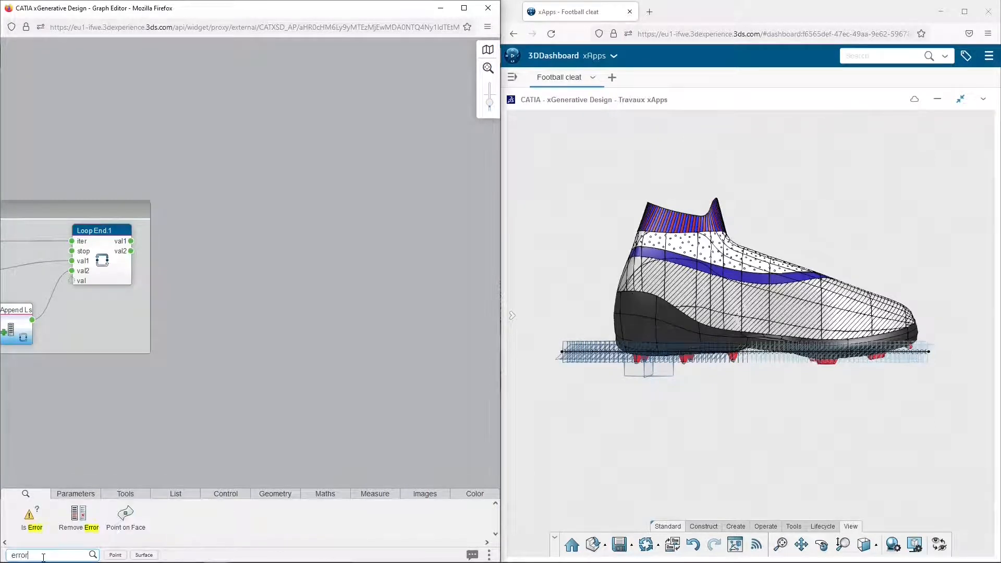
left_click_drag(79, 516, 225, 266)
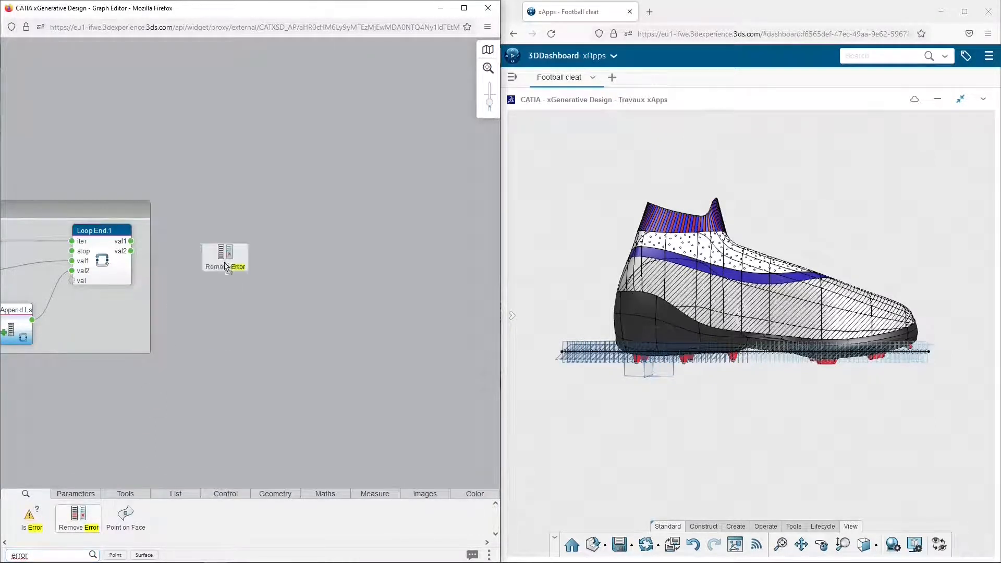
left_click_drag(130, 252, 183, 242)
Add an Odd Even node and link the Remove Error node's output to its l input
left_click(55, 552)
type("odd")
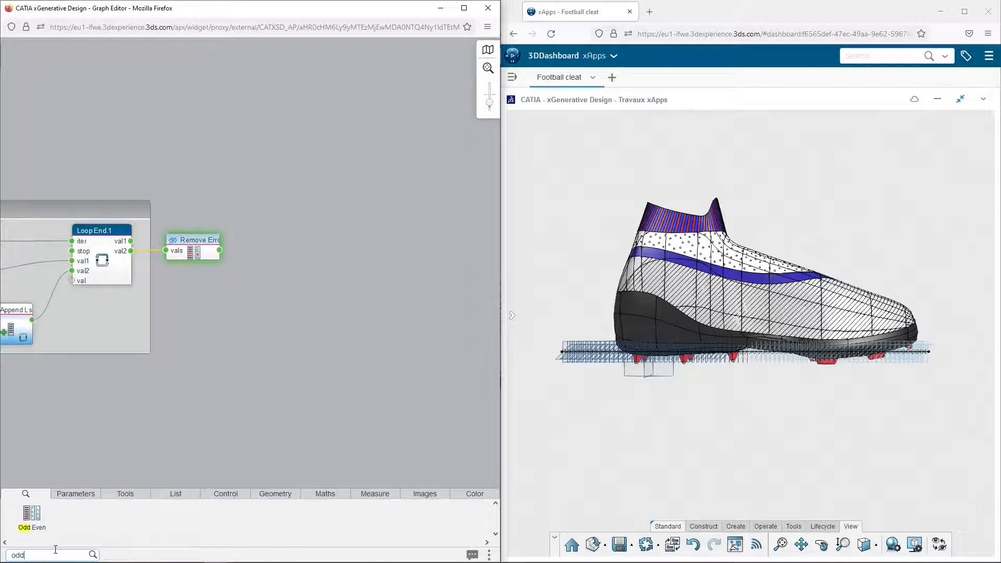
left_click_drag(31, 515, 267, 234)
left_click(216, 256)
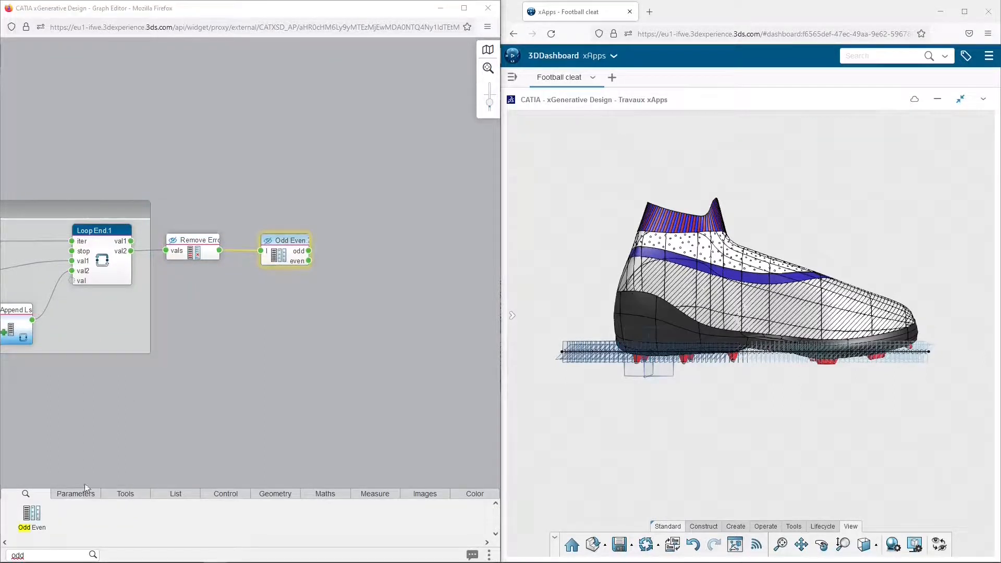
Add a Size node fed by the Odd Even node's even output, and turn on the Odd Even node's display
left_click(41, 555)
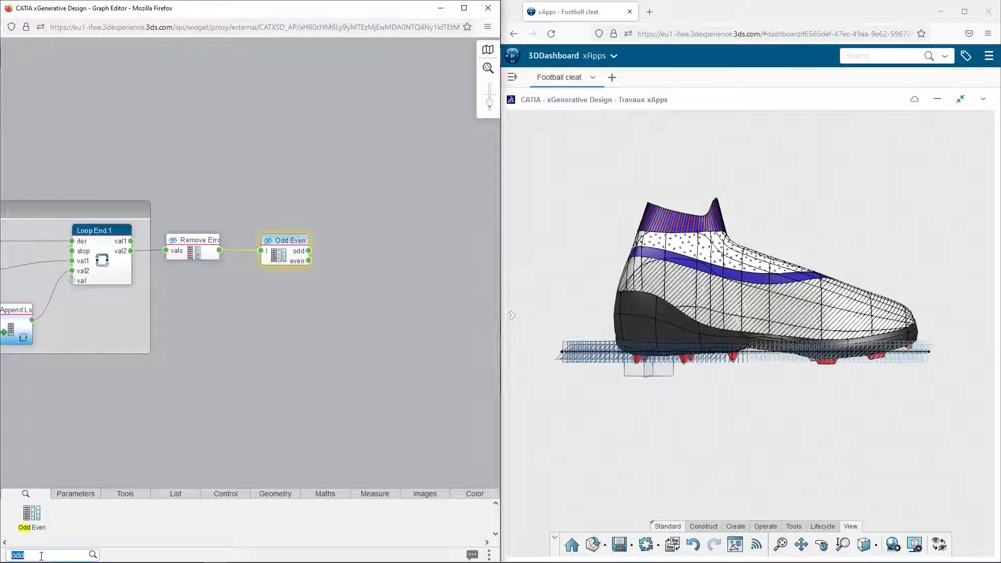
type("size")
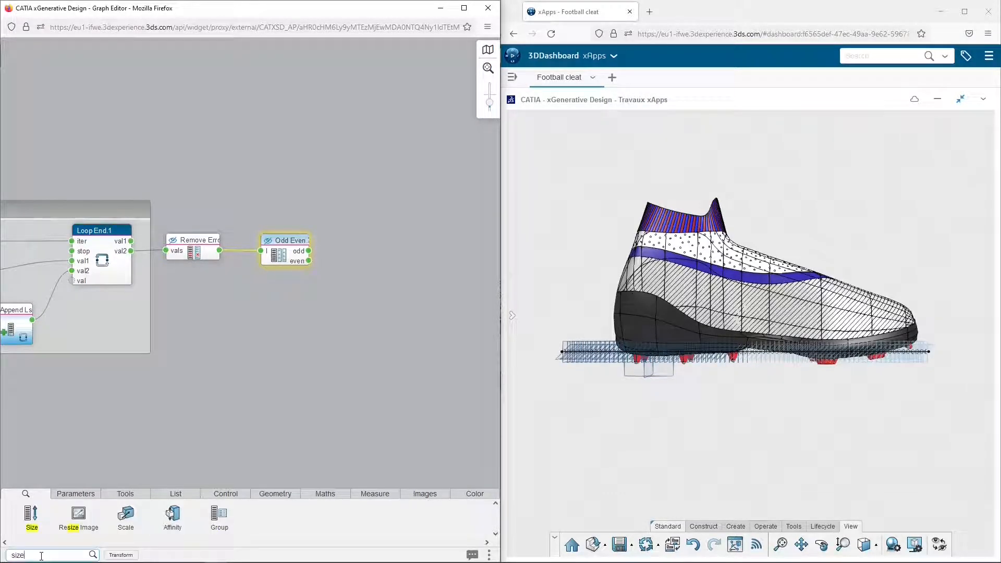
left_click(355, 324)
left_click_drag(360, 327, 358, 287)
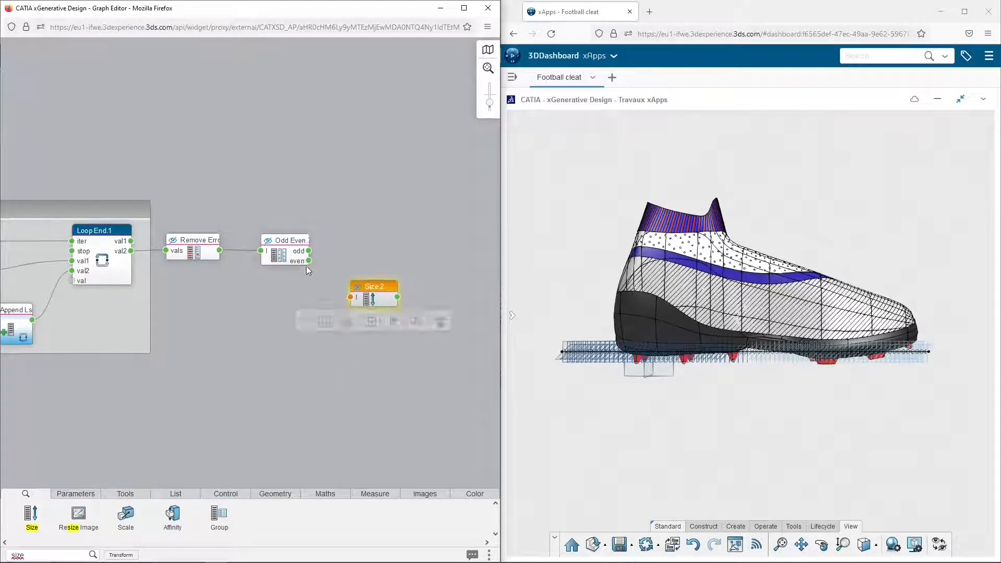
mouse_move(308, 261)
left_mouse_down()
mouse_move(337, 298)
mouse_move(350, 297)
left_mouse_up()
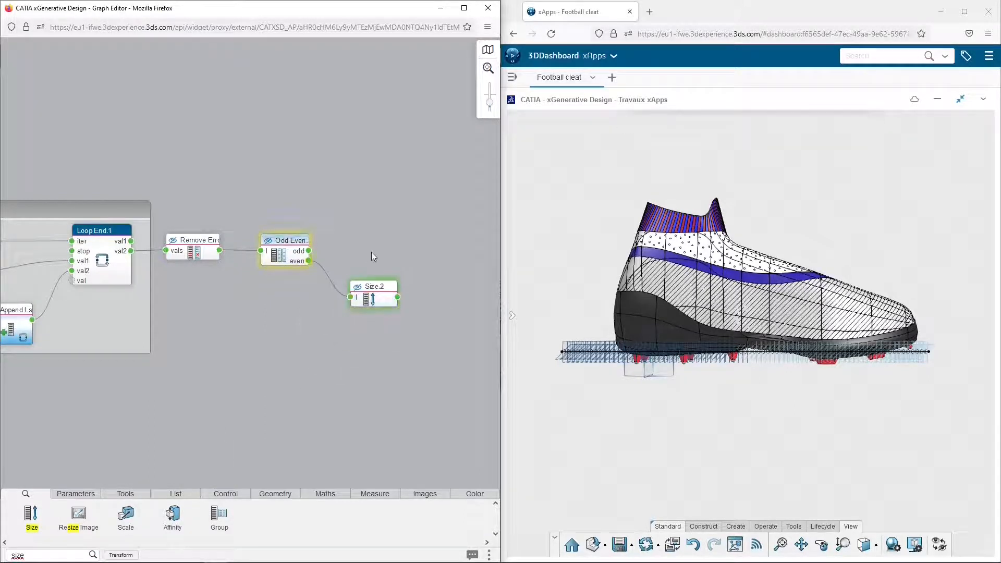
middle_click_drag(403, 270, 218, 267)
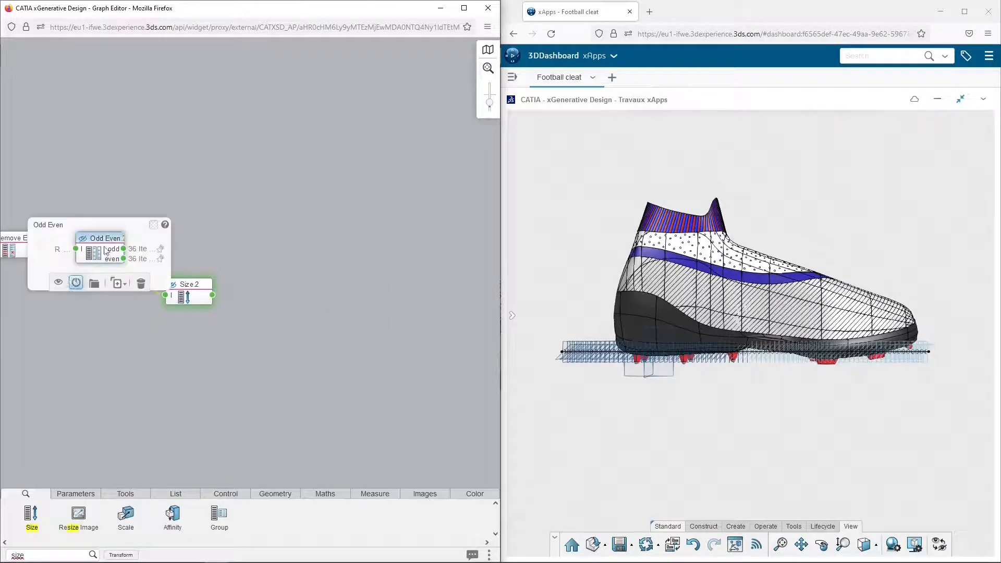
left_click(124, 259)
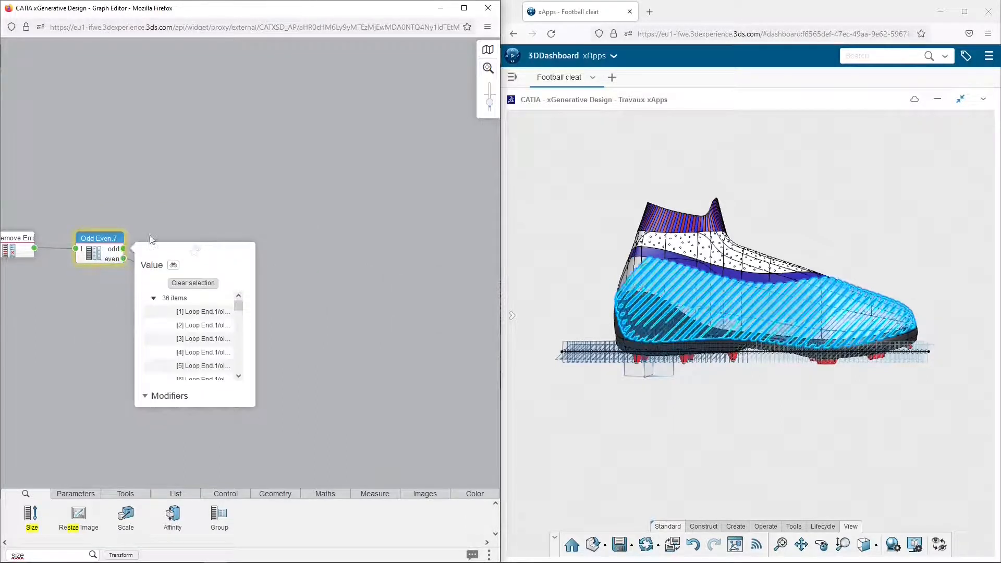
Add a Sequence node and link Size.2's output to its nb input
double_click(19, 555)
type("sequ")
left_click_drag(32, 499, 277, 312)
left_click_drag(256, 350, 262, 341)
left_click(212, 296)
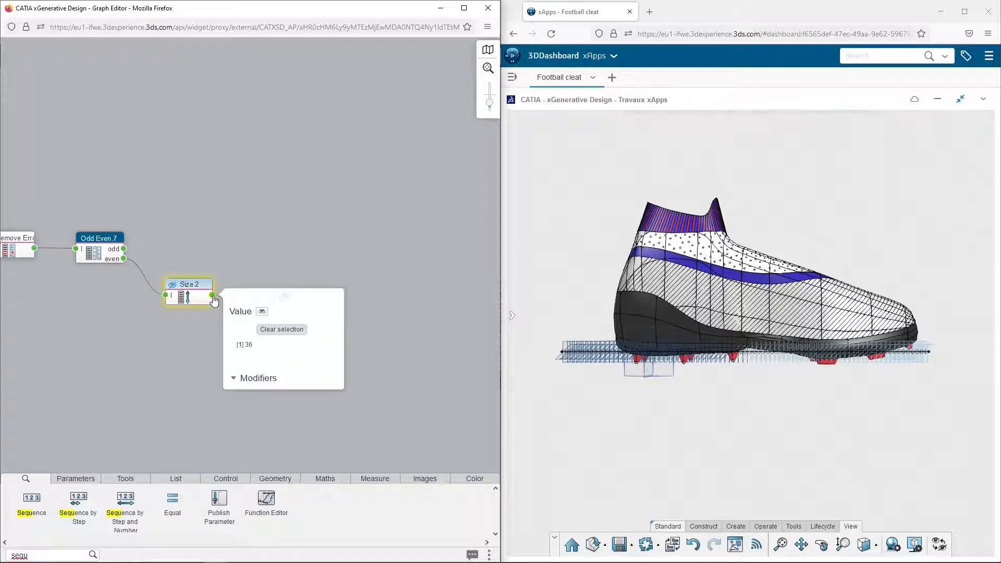
left_click(420, 307)
Set the Sequence.1 node to run from 0 to 1 and check its list of values
left_click(269, 316)
left_click(263, 311)
left_click(262, 322)
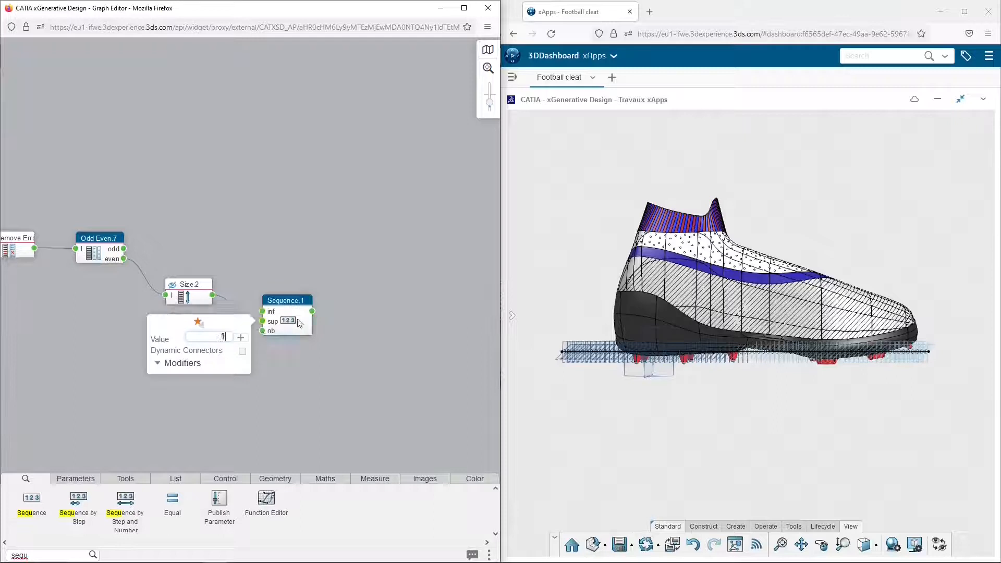
left_click(312, 312)
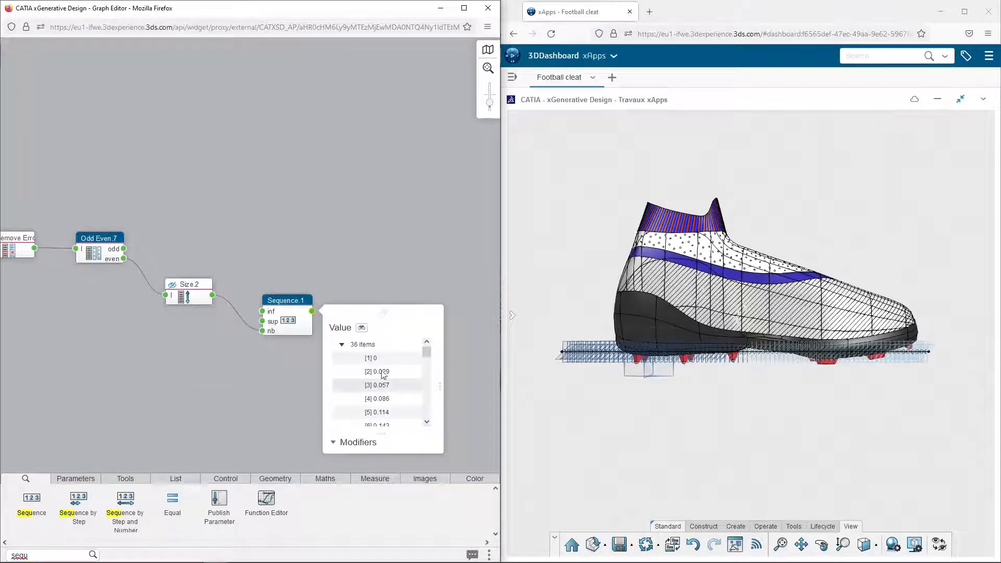
scroll(391, 363, "down", 10)
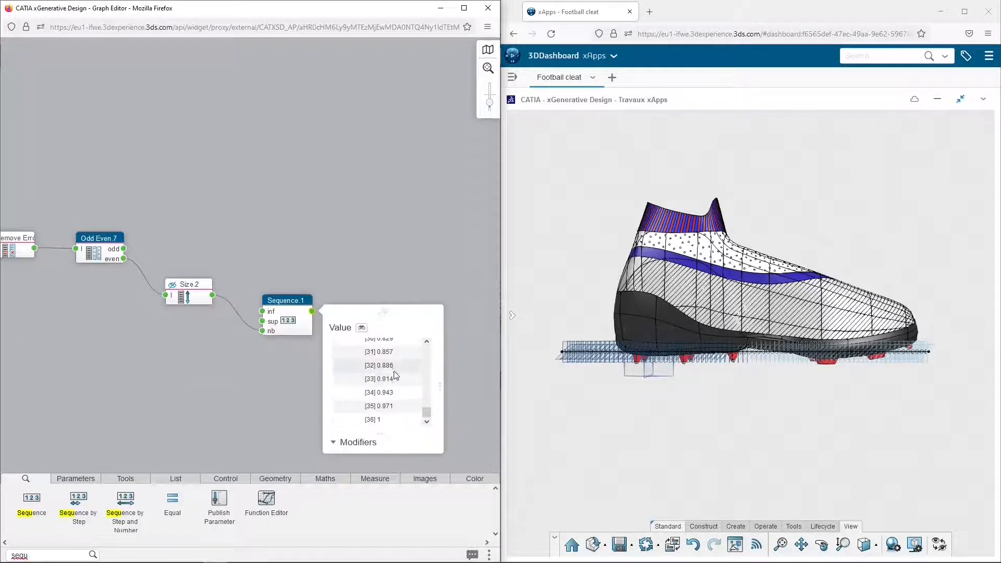
left_click(374, 270)
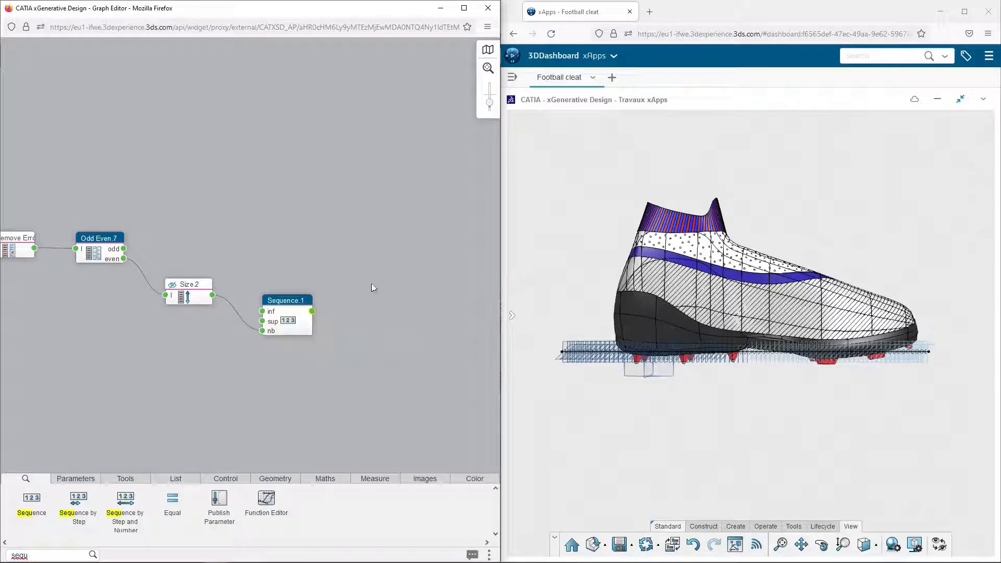
Add a Color Gradient node beside Sequence.1 and link the sequence output to its t input
left_click(468, 481)
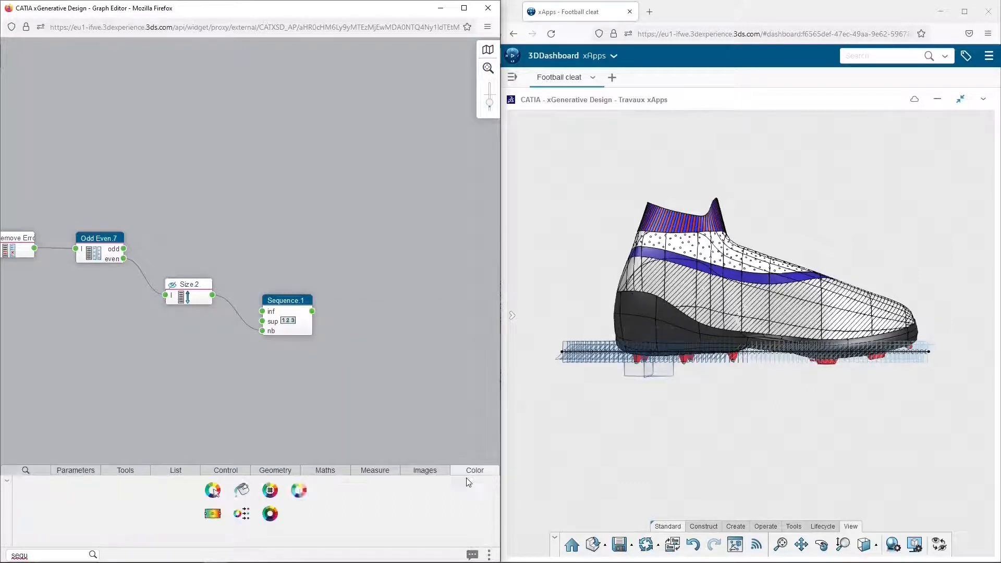
left_click_drag(220, 518, 384, 329)
middle_click_drag(396, 300, 289, 317)
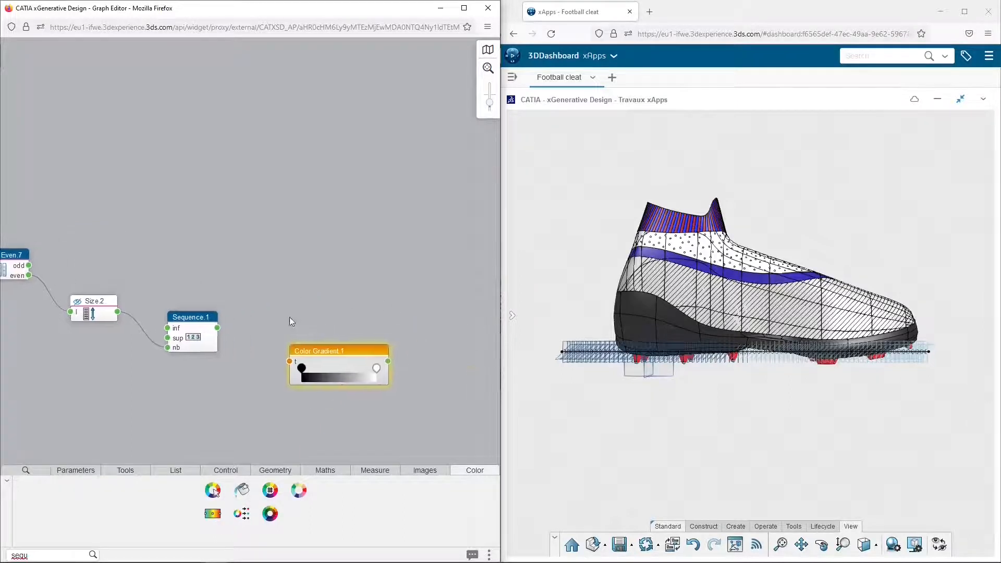
left_click_drag(311, 354, 282, 327)
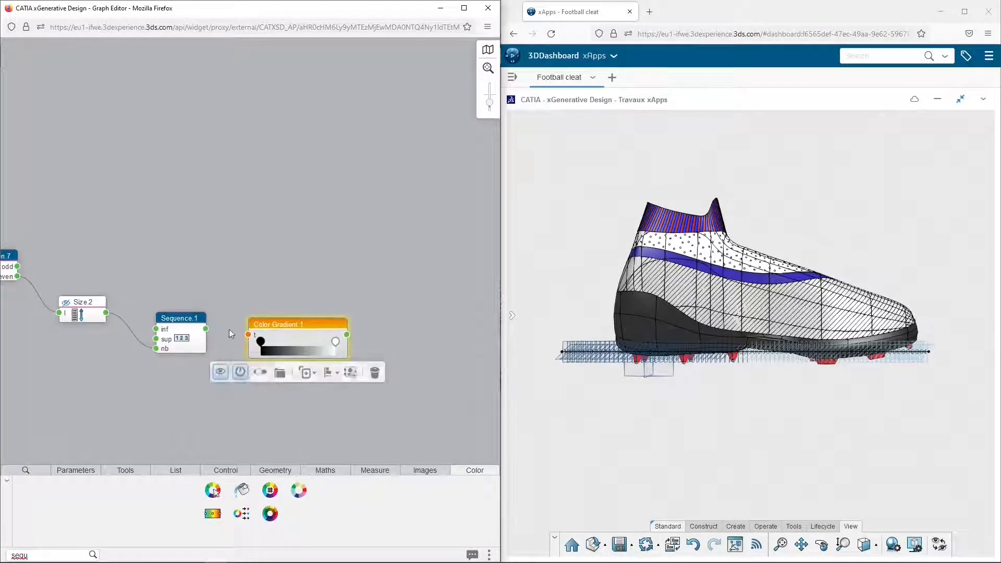
left_click_drag(206, 329, 249, 334)
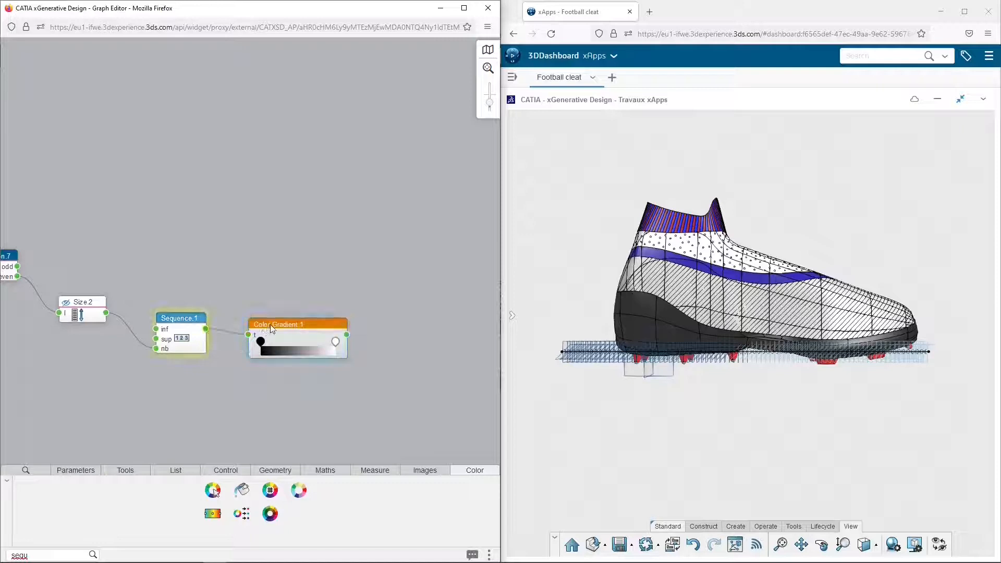
left_click(276, 323)
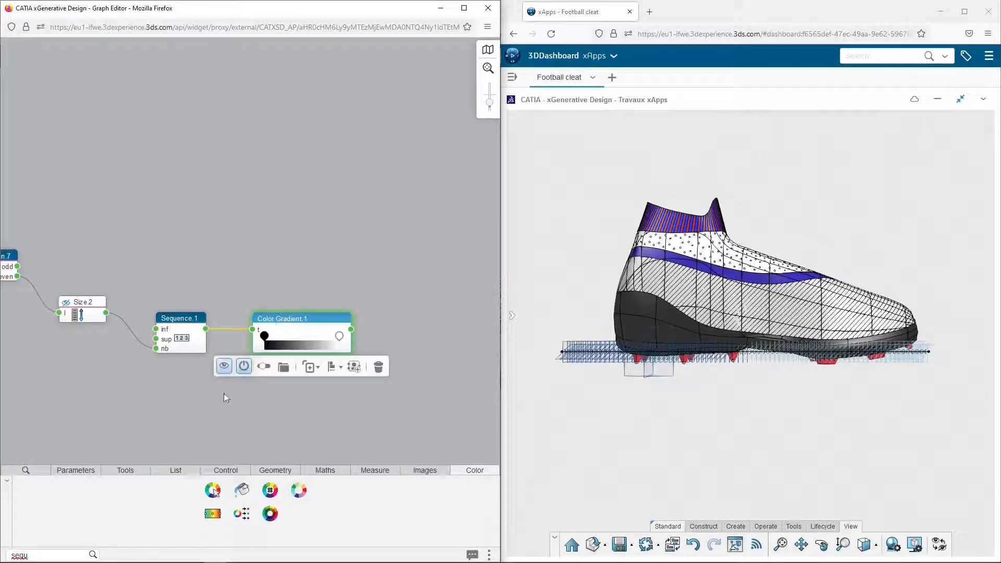
Add a Colorize node, linking Odd Even.7's even output to obj and Color Gradient.1's output to col
double_click(50, 552)
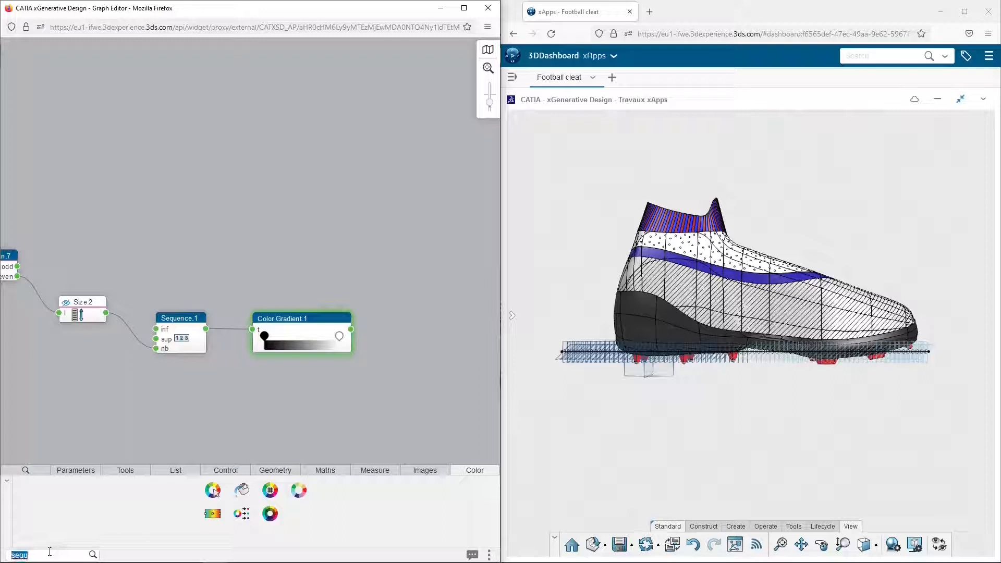
type("colo")
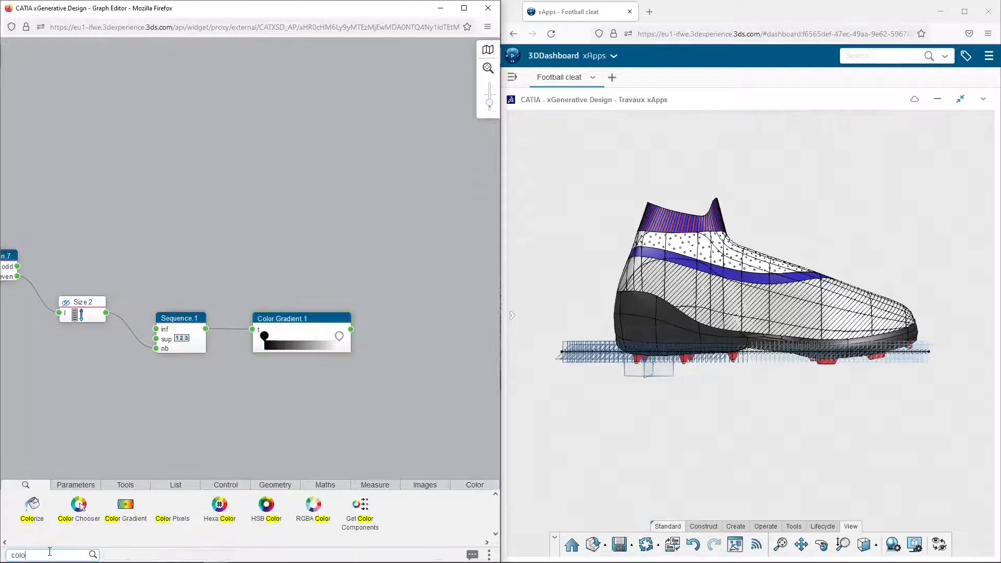
left_click_drag(32, 505, 410, 248)
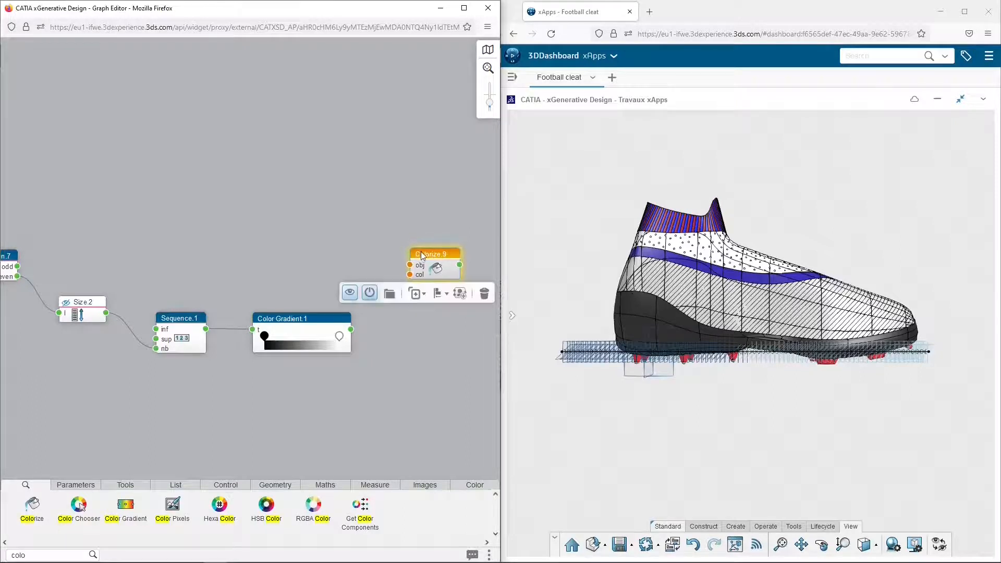
left_click_drag(22, 281, 413, 270)
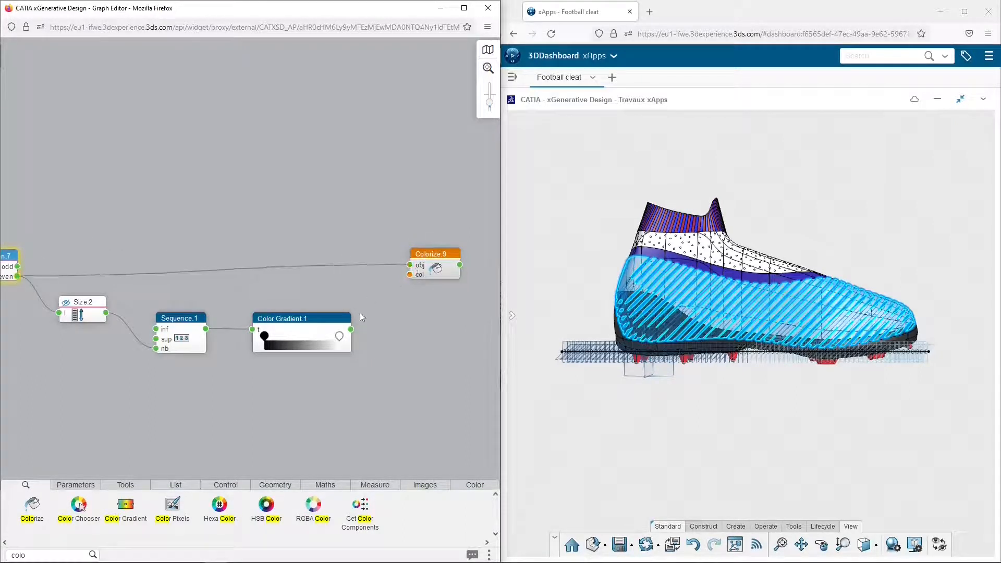
left_click_drag(353, 333, 410, 275)
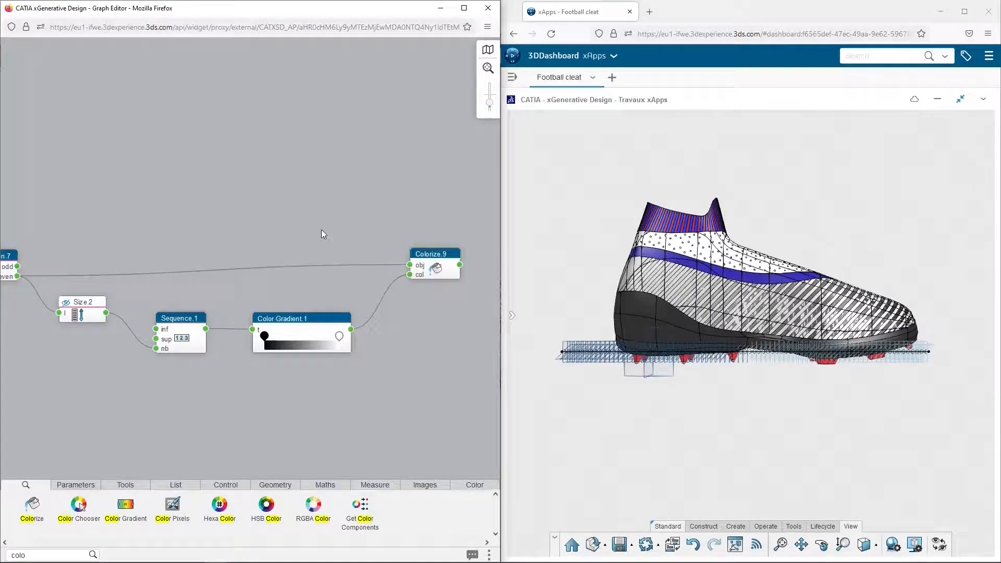
scroll(321, 229, "down", 3)
middle_click_drag(259, 217, 242, 260)
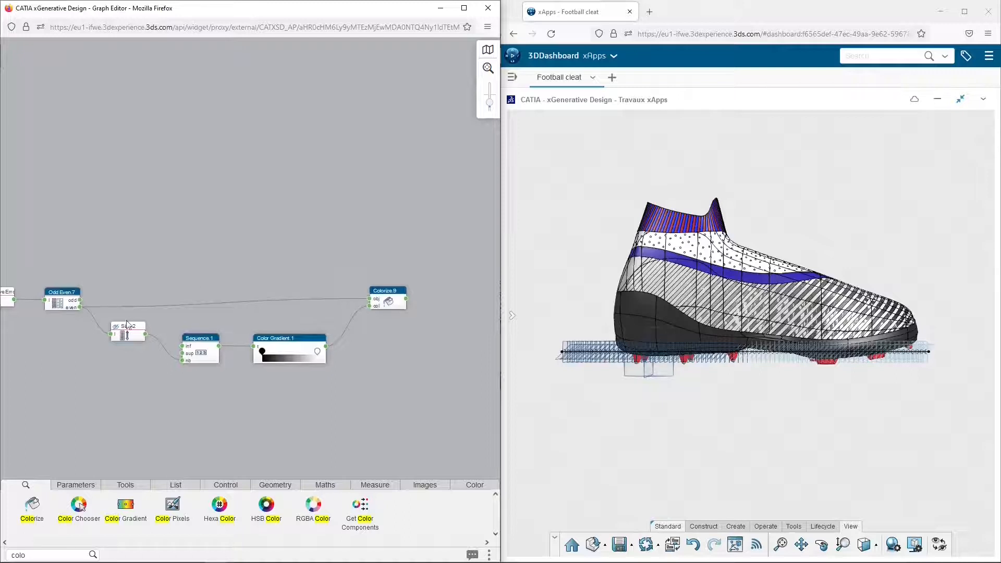
mouse_move(395, 294)
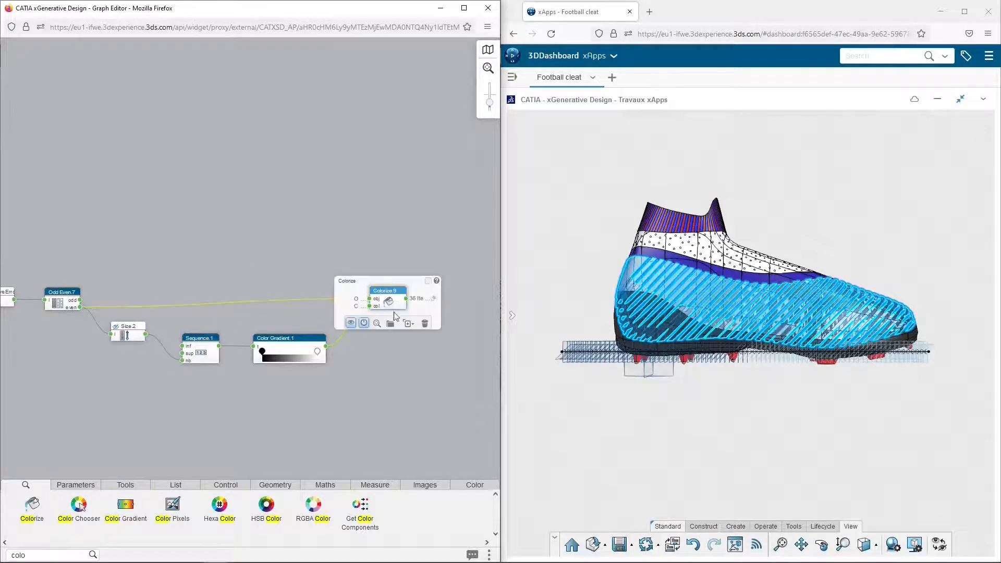
Add a second Colorize node above the first and link Odd Even.7's odd output to its obj input
left_click_drag(392, 294, 385, 221)
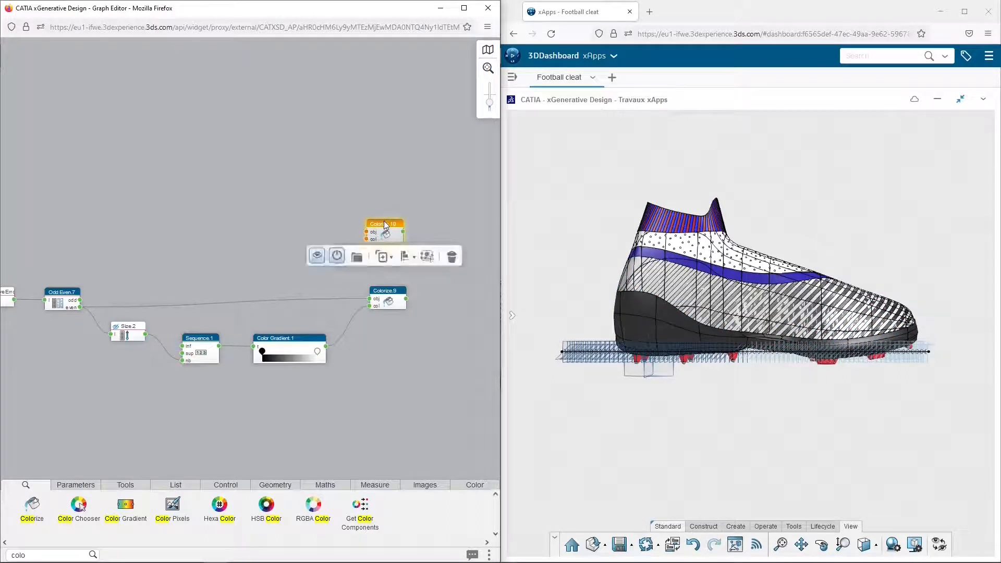
left_click(80, 303)
left_click_drag(343, 230, 363, 233)
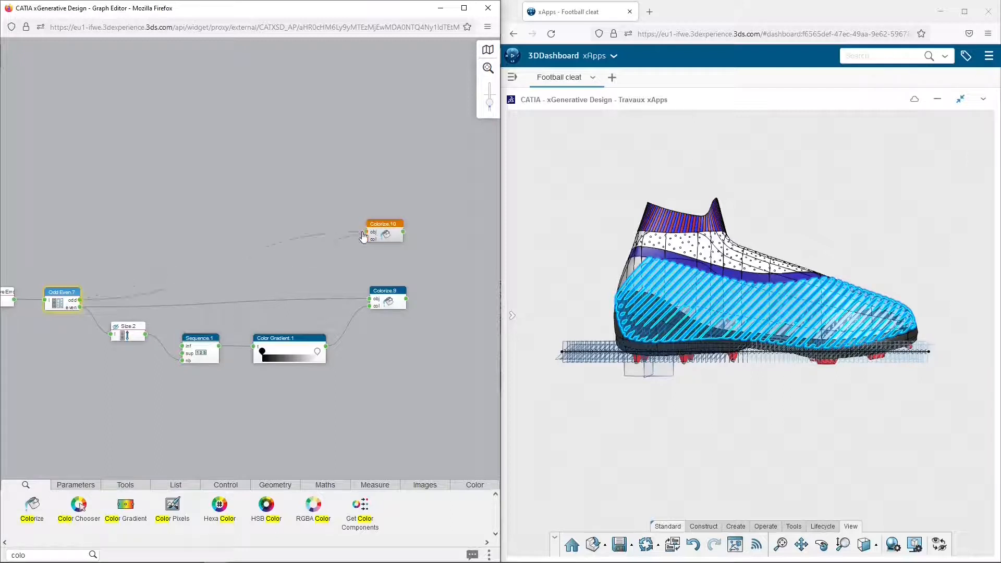
Add a Color Chooser node and link its output to Colorize.10's col input
left_click(475, 485)
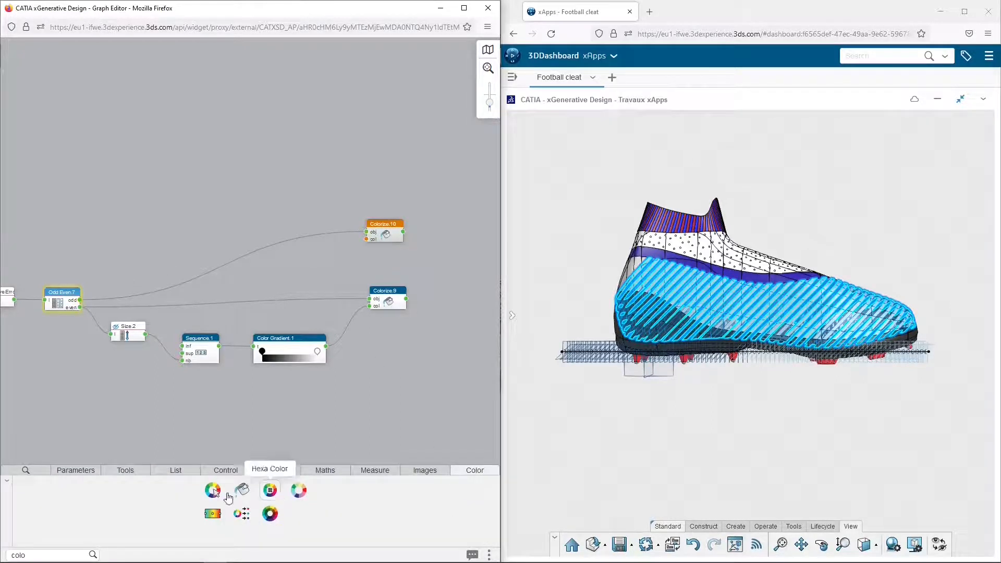
left_click_drag(222, 499, 319, 272)
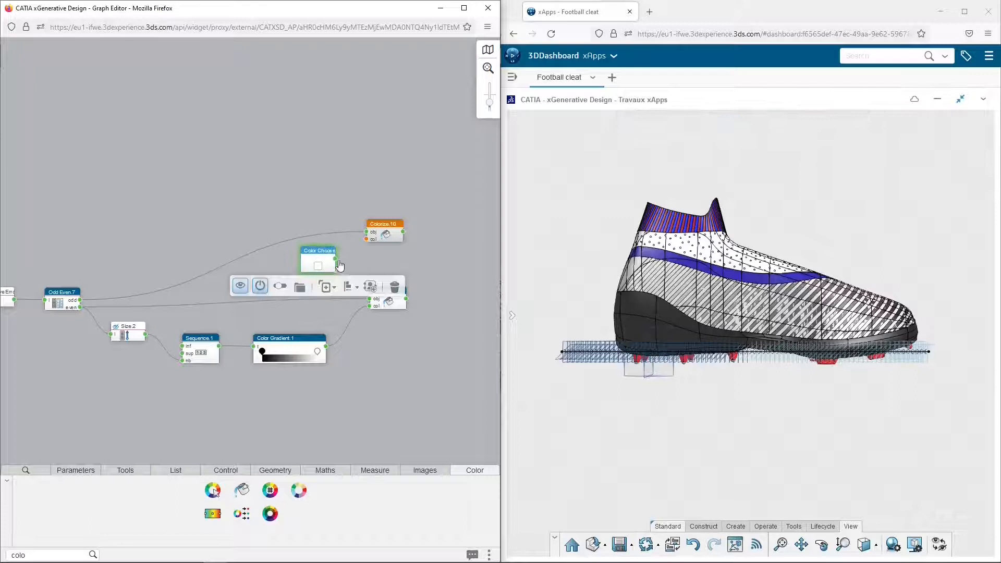
left_click_drag(335, 259, 366, 240)
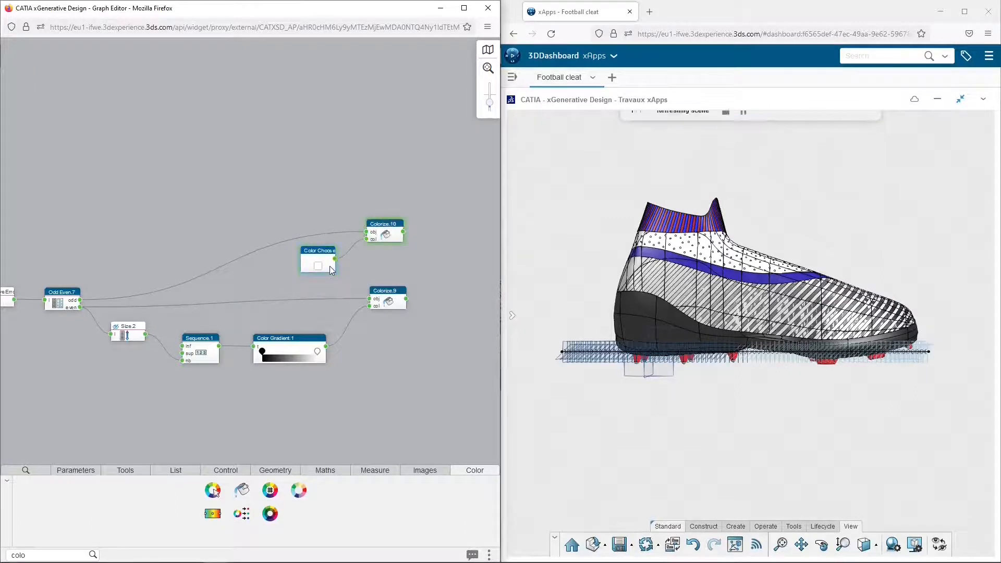
Group the strip-building nodes from Line.2 to Sequence.1 and title the group "Down Strips"
scroll(254, 249, "down", 2)
scroll(253, 248, "down", 3)
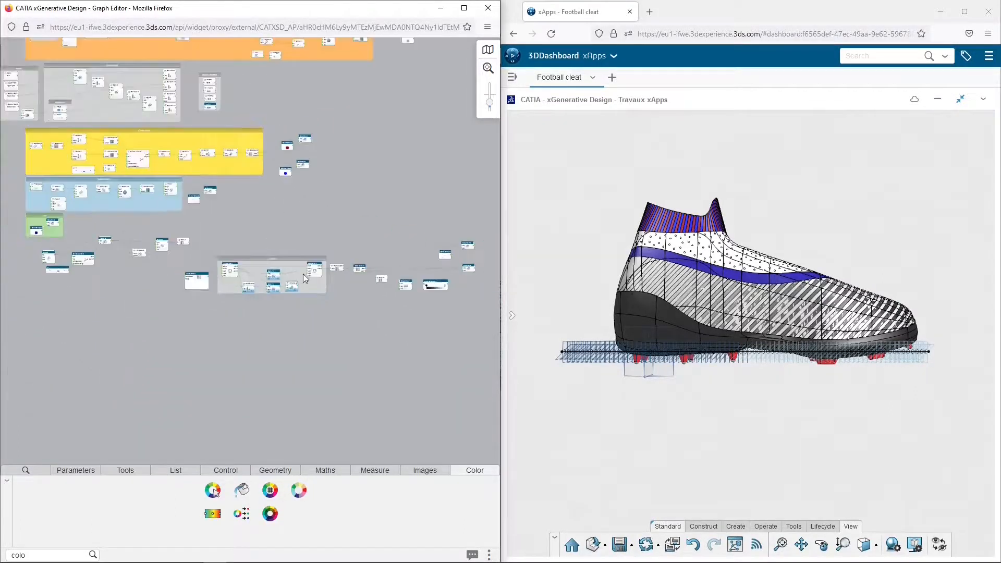
left_click_drag(163, 285, 415, 240)
left_click(380, 257)
scroll(35, 261, "up", 5)
middle_click_drag(35, 261, 128, 151)
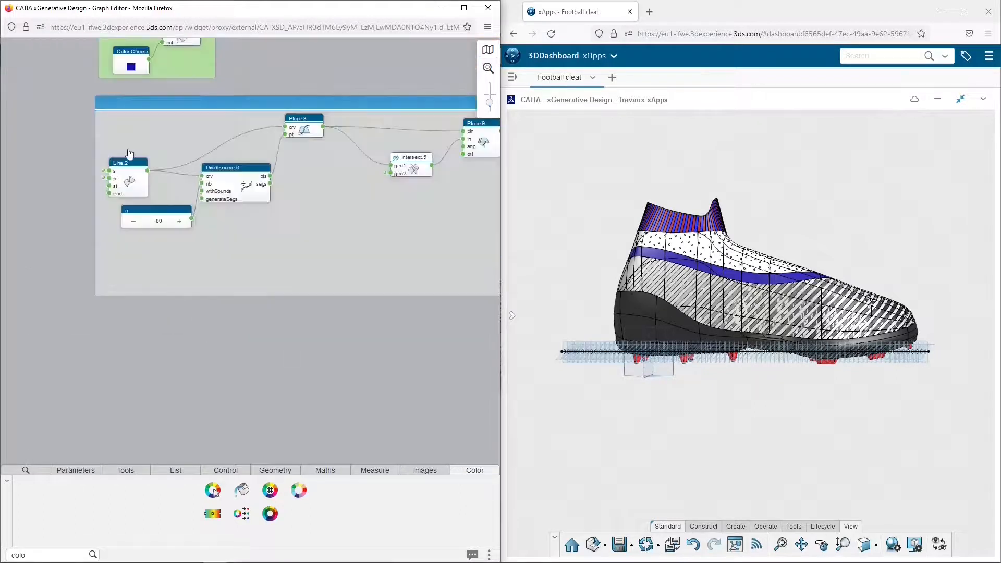
double_click(296, 99)
type("Stripes")
key("Return")
Hide the construction geometry of the Down Strips group and the lowest node in the small shoe parts group
scroll(296, 99, "down", 4)
middle_click_drag(360, 92, 202, 380)
left_click(336, 155)
left_click(313, 172)
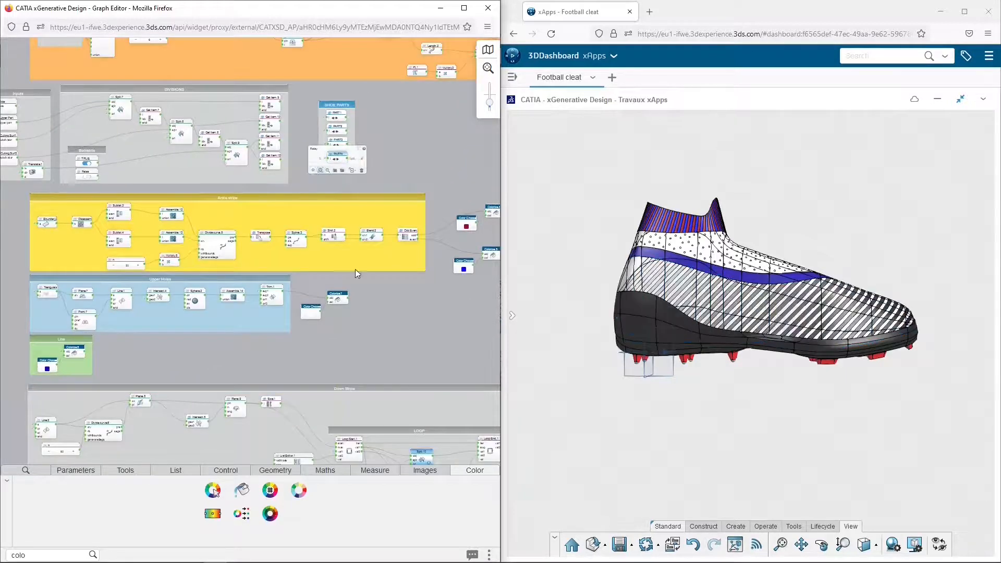
Set the Color Chooser feeding Colorize.10 to a saturated blue with hue 243
middle_click_drag(454, 407, 211, 285)
middle_click_drag(434, 375, 266, 319)
scroll(292, 262, "up", 5)
middle_click_drag(284, 262, 257, 282)
left_click(313, 207)
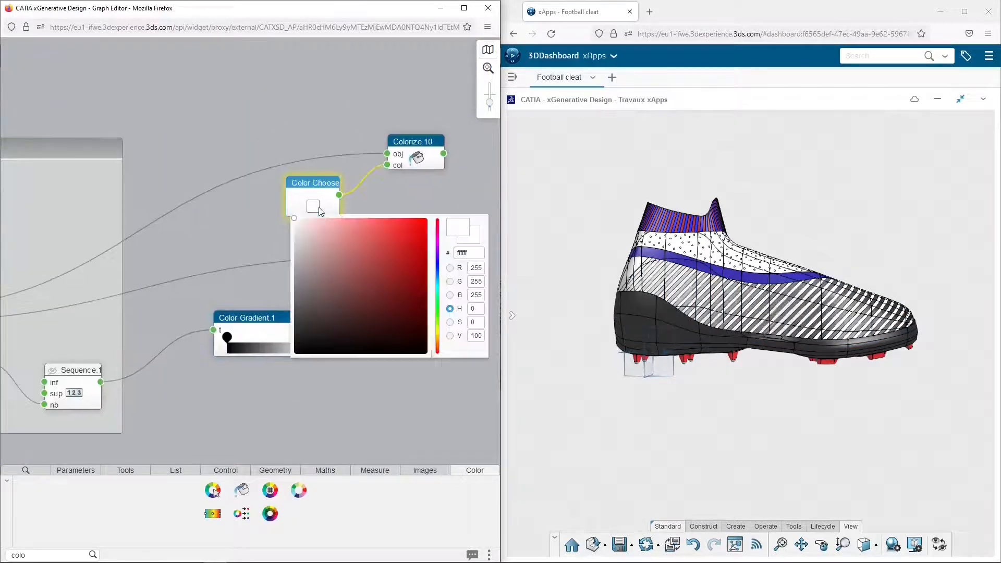
left_click(438, 263)
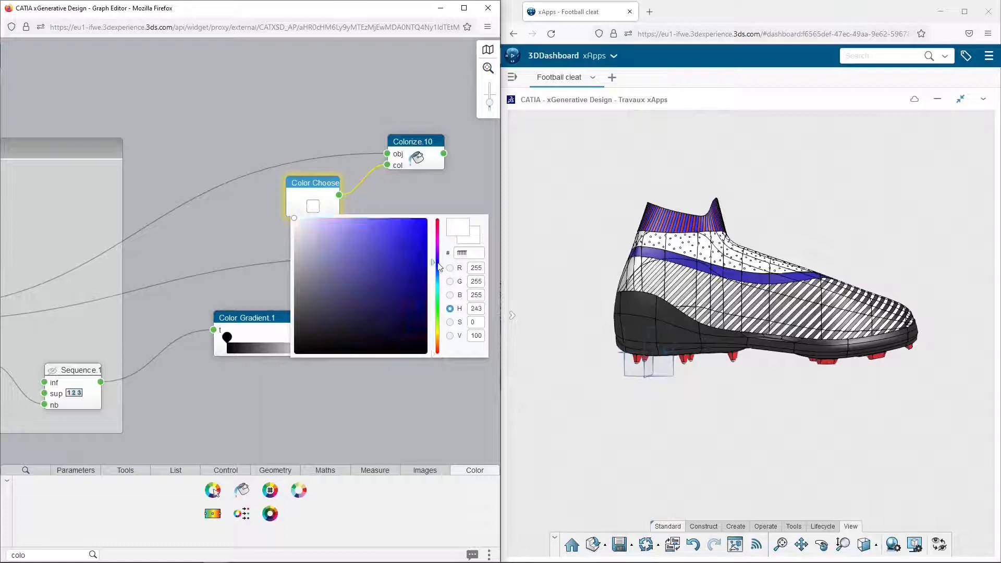
left_click(423, 237)
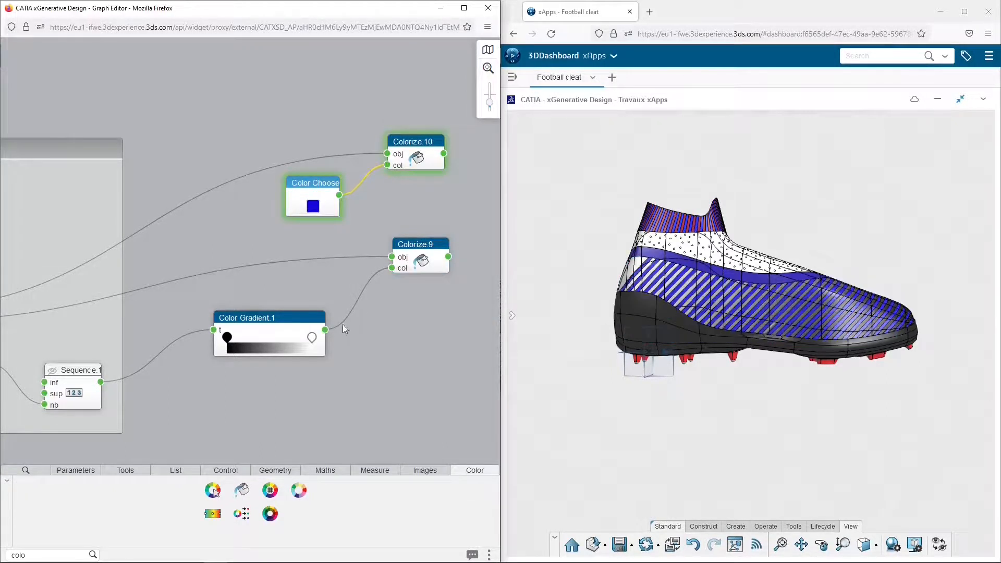
Set the first stop of Color Gradient.1 to blue (0d00fe)
left_click(228, 337)
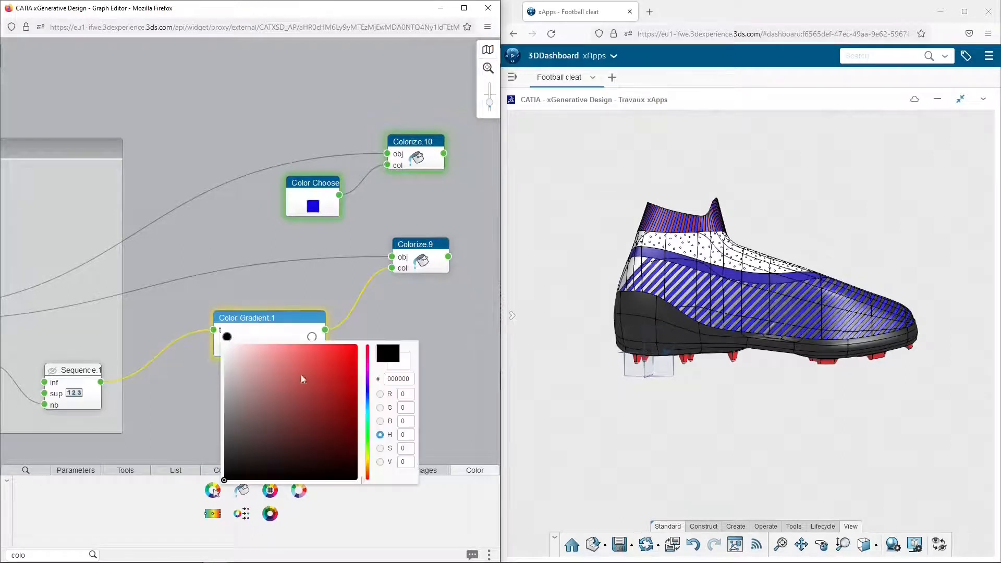
left_click(368, 389)
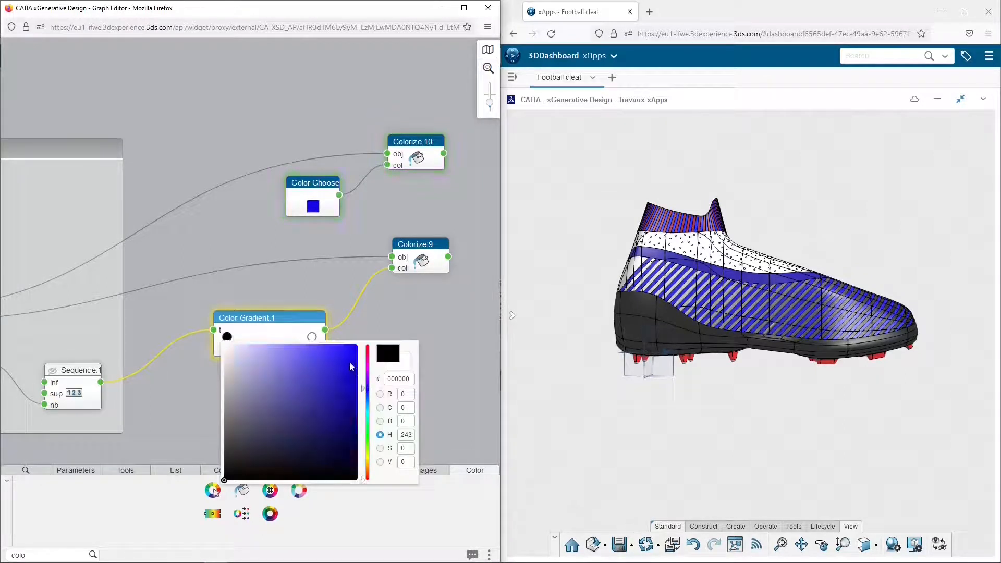
left_click_drag(350, 366, 359, 347)
key("Return")
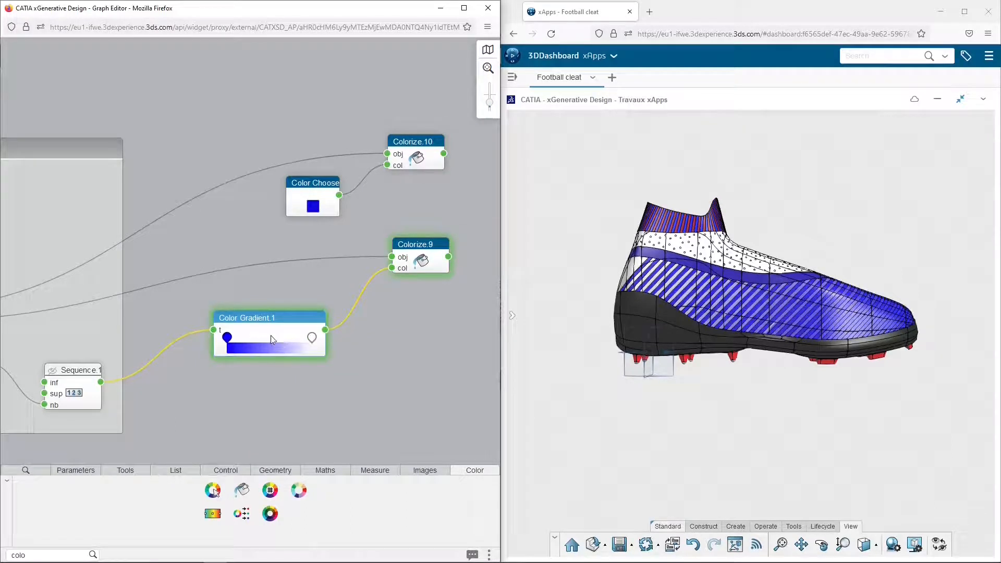
Add a middle stop to Color Gradient.1 and make it near-white
left_click(267, 346)
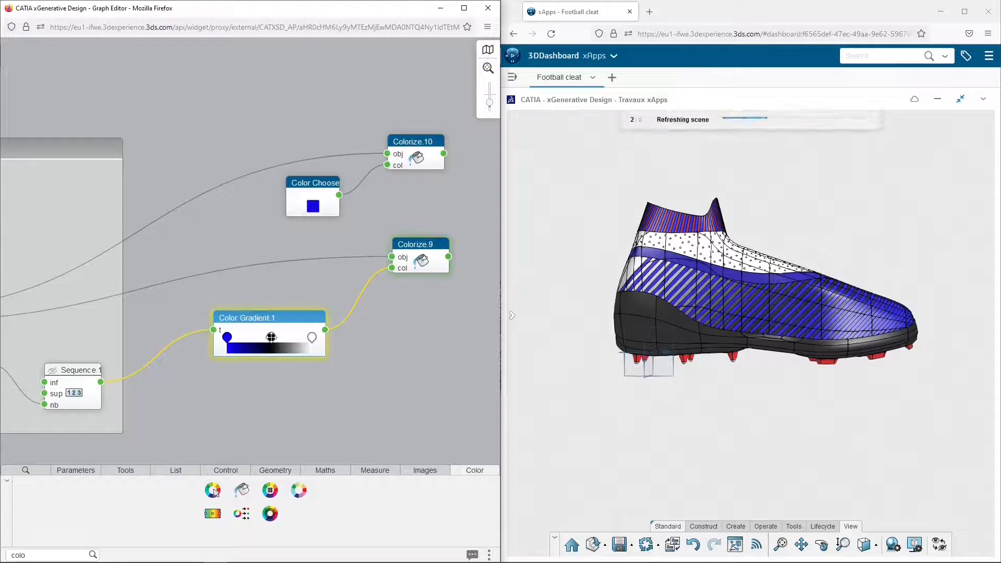
left_click(270, 337)
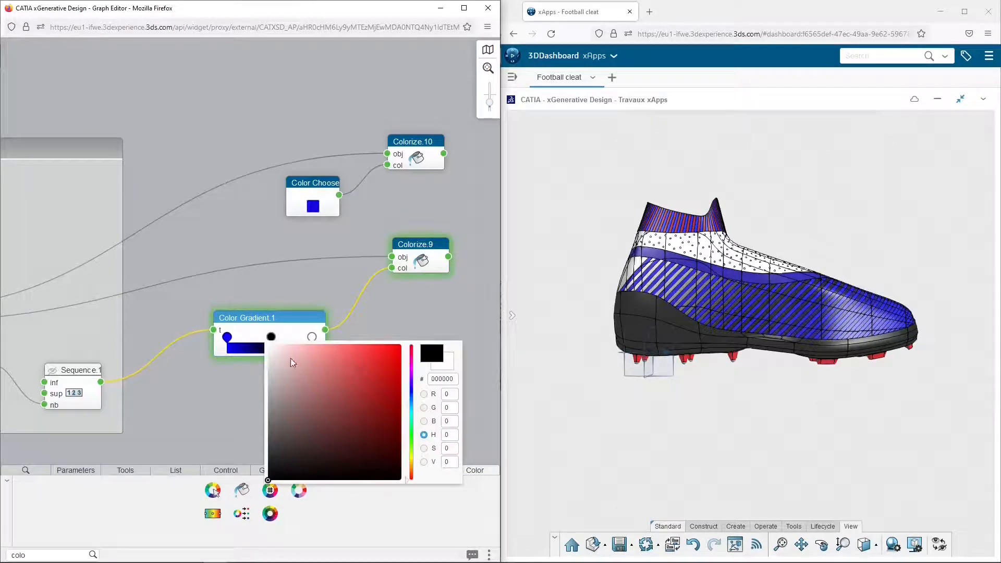
left_click_drag(291, 362, 268, 351)
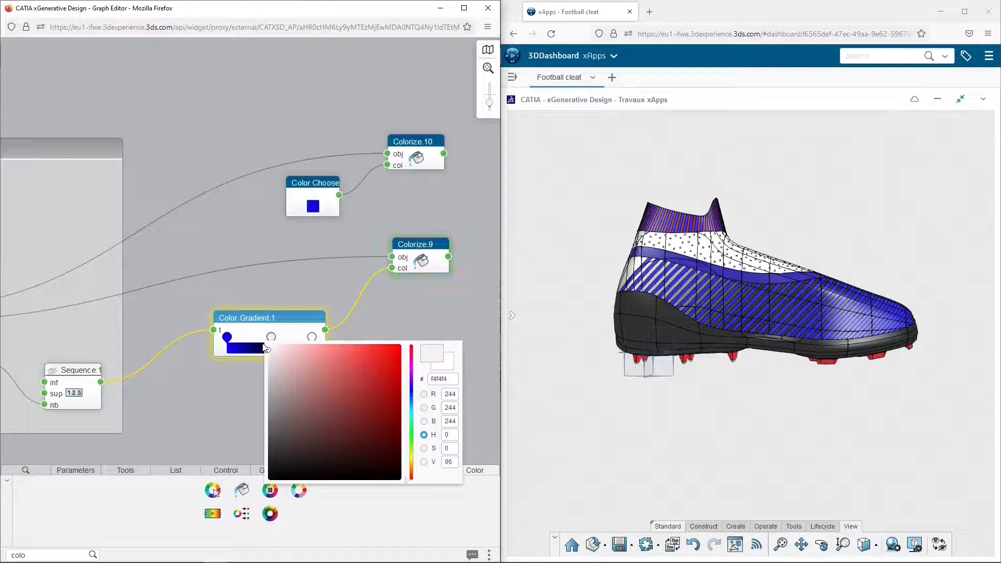
left_click(264, 348)
Set the last stop of Color Gradient.1 to red
left_click(311, 338)
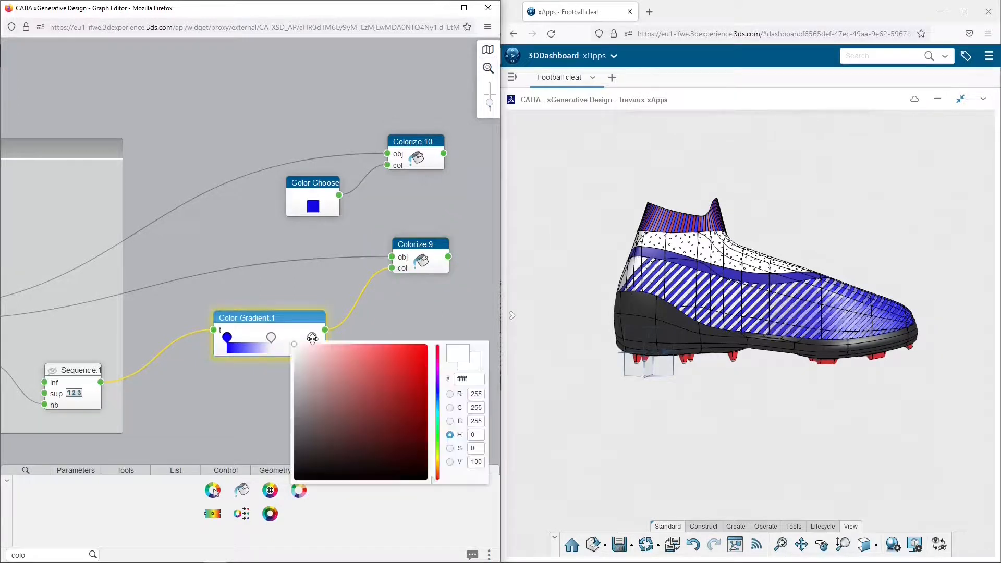
mouse_move(420, 354)
left_mouse_down()
mouse_move(428, 350)
mouse_move(425, 365)
left_mouse_up()
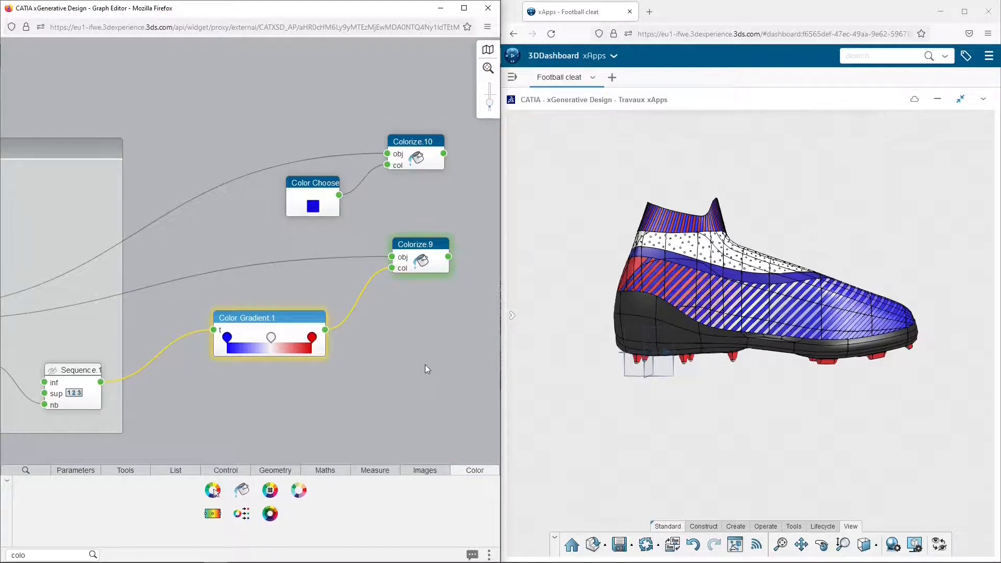
left_click(429, 362)
Change the first stop of Color Gradient.1 to dark red (a70835)
right_click_drag(796, 304, 673, 355)
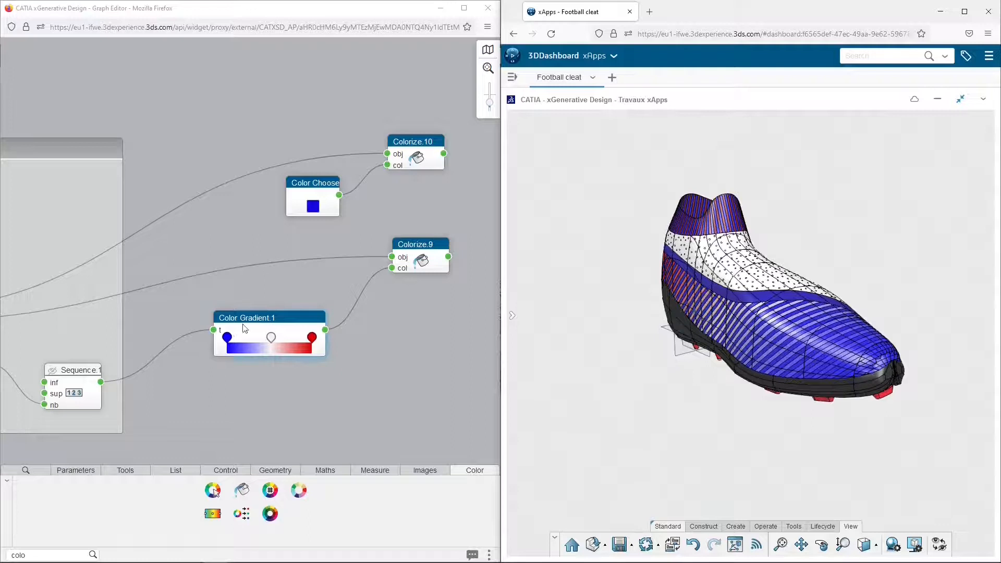
left_click(227, 336)
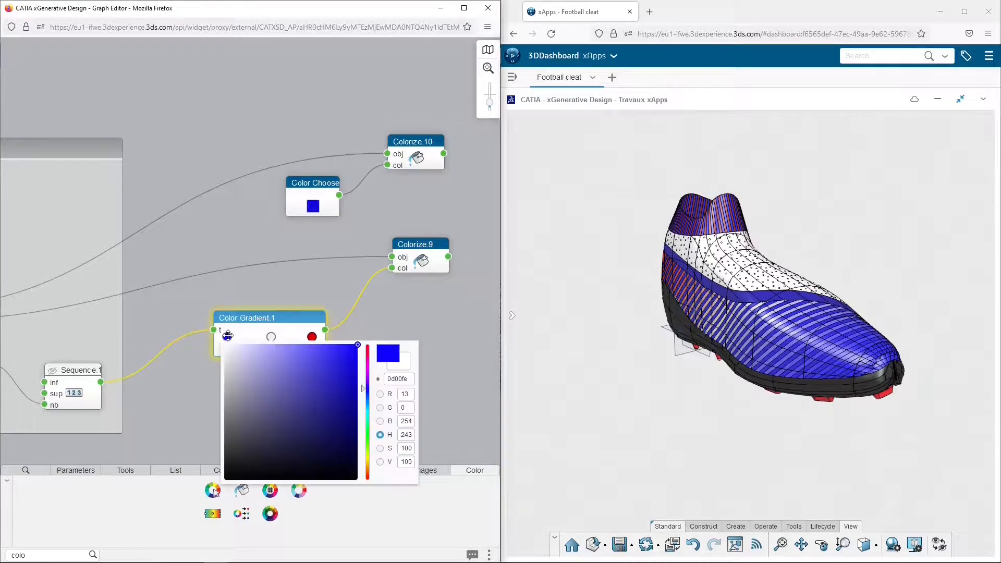
left_click(369, 352)
left_click(351, 391)
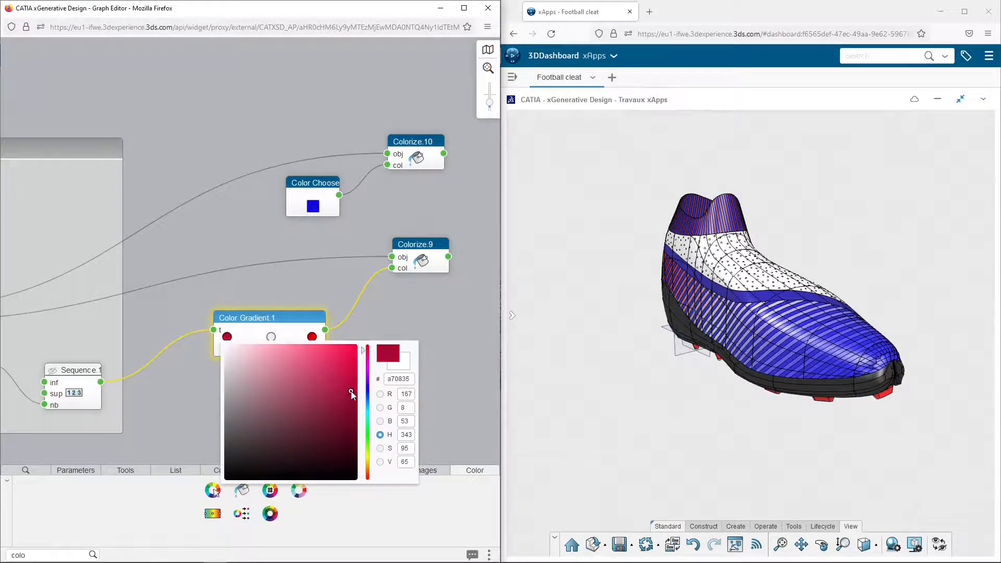
left_click(369, 353)
key("Return")
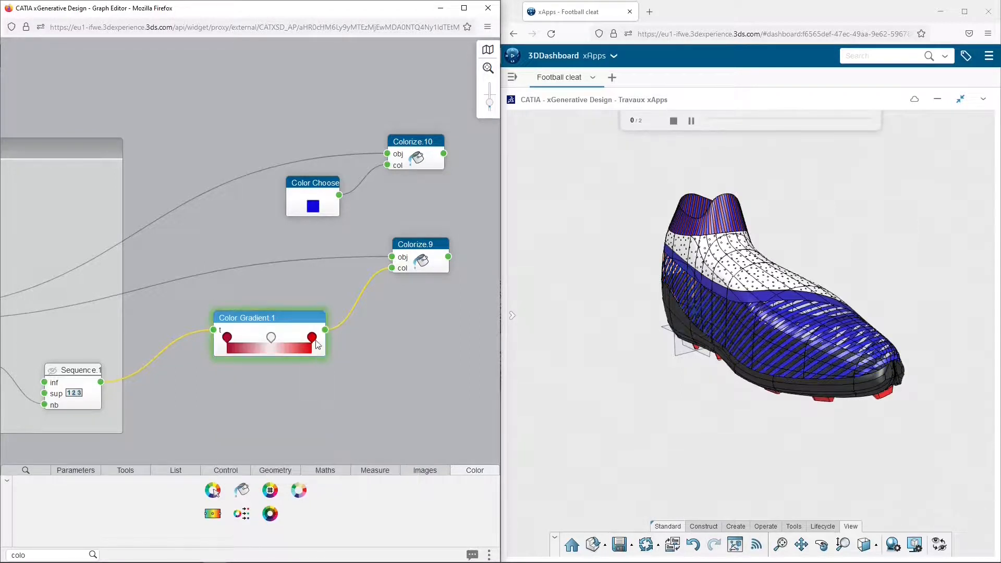
Change the last stop of Color Gradient.1 to blue (1904d9)
left_click(311, 338)
left_click(438, 392)
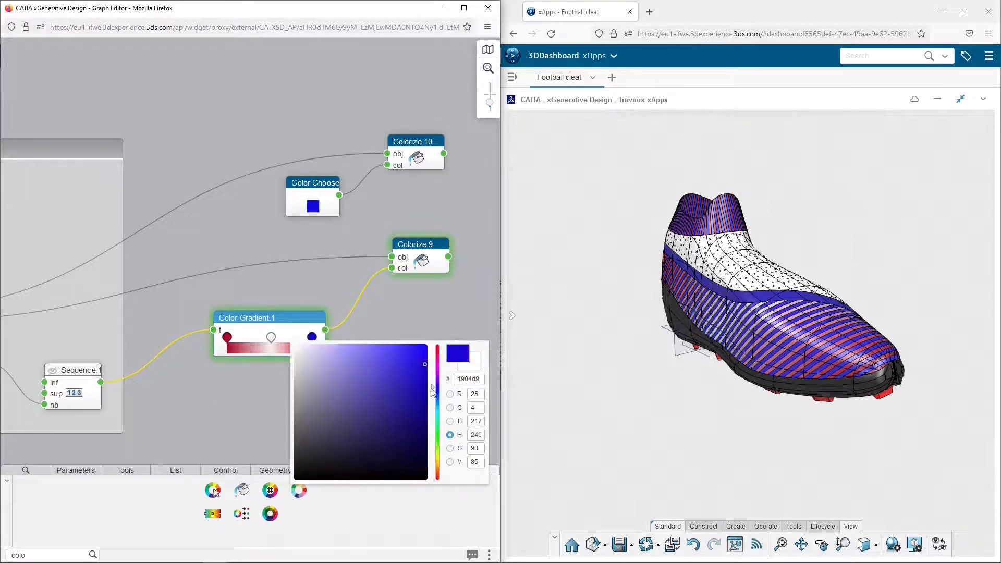
key("Return")
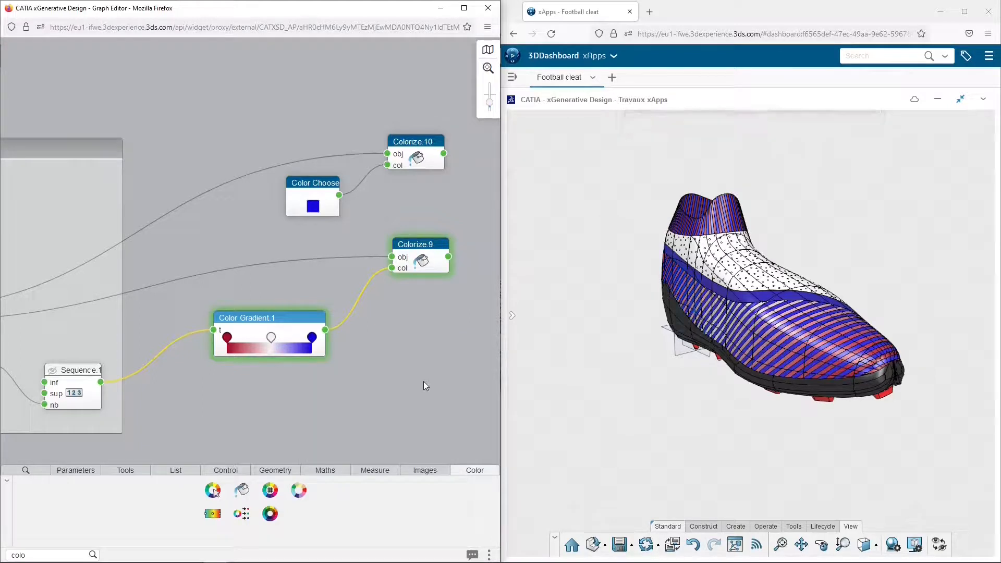
left_click(423, 382)
Switch the 3D view of the cleat to perspective projection
left_click(876, 545)
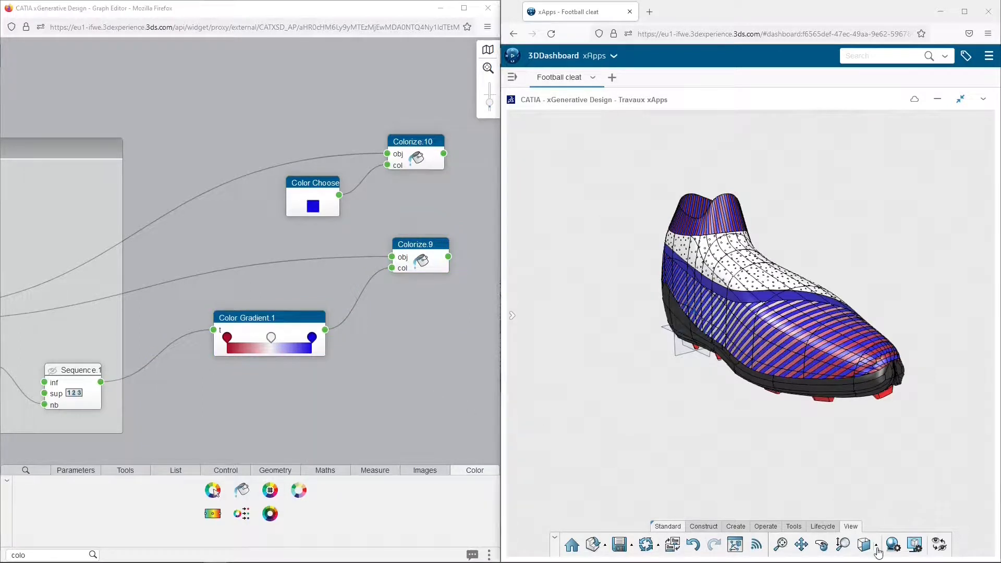
left_click(886, 521)
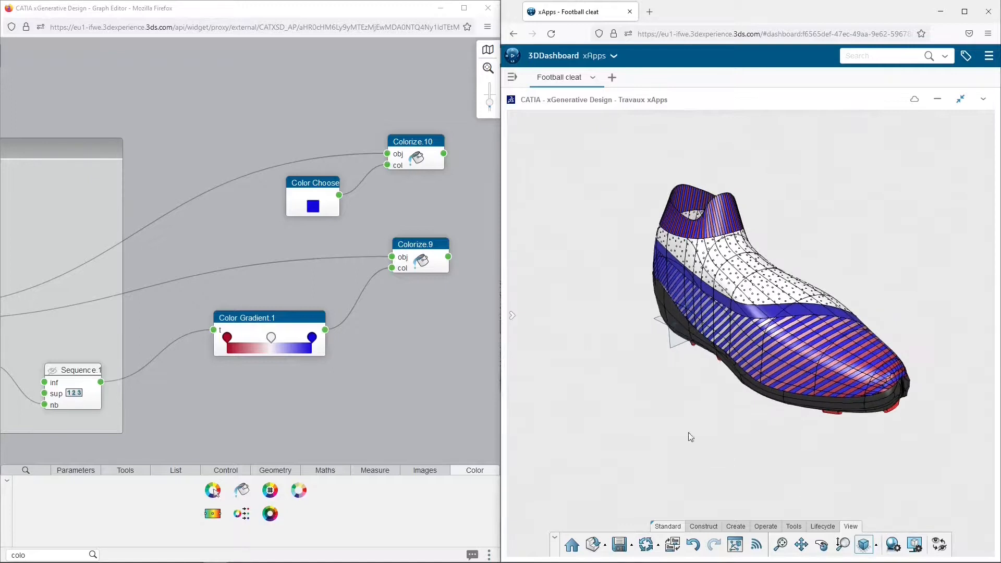
left_click(406, 365)
Recolor the background of the Down Strips group to light red
scroll(405, 365, "down", 3)
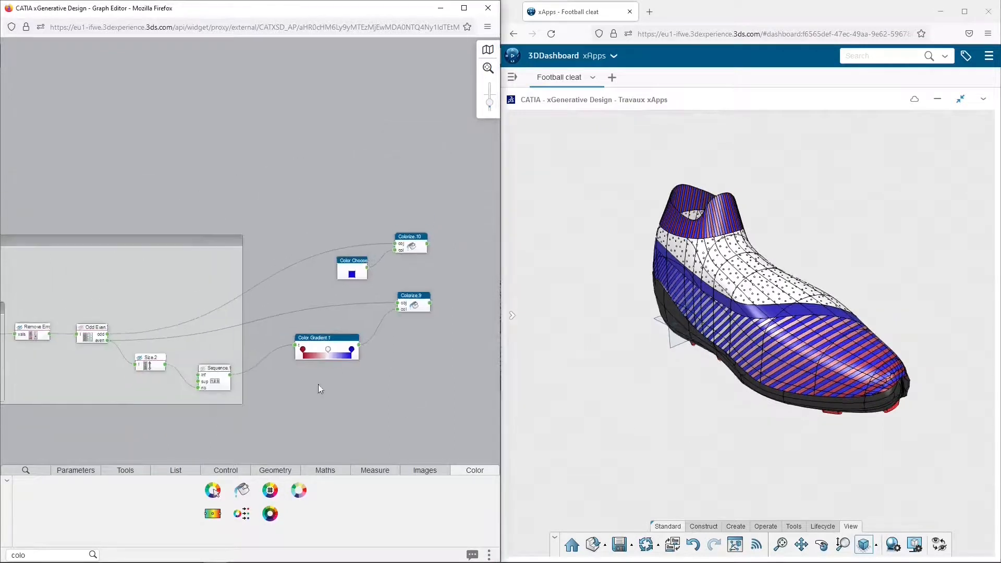
left_click_drag(128, 274, 366, 261)
left_click_drag(115, 244, 380, 247)
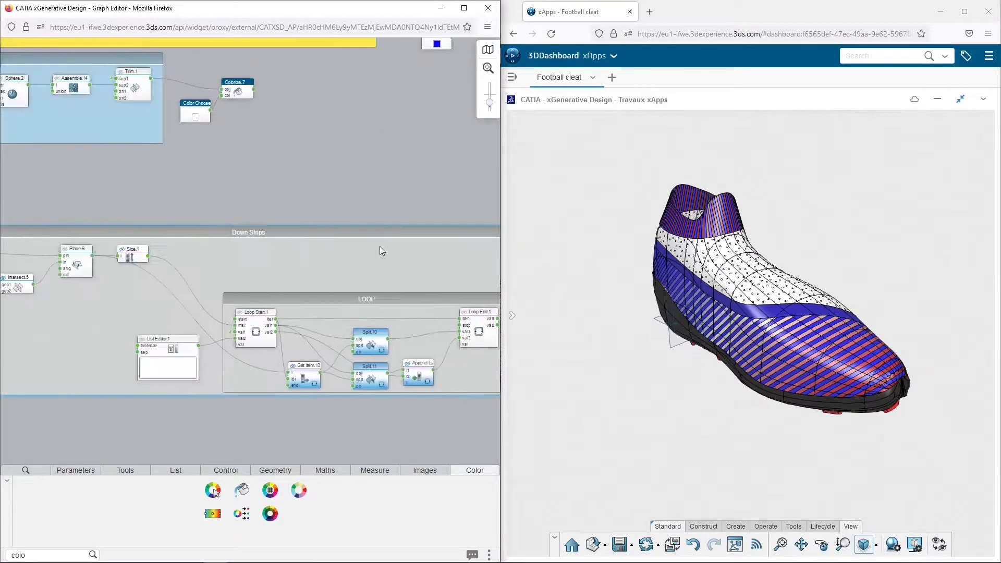
left_click(301, 230)
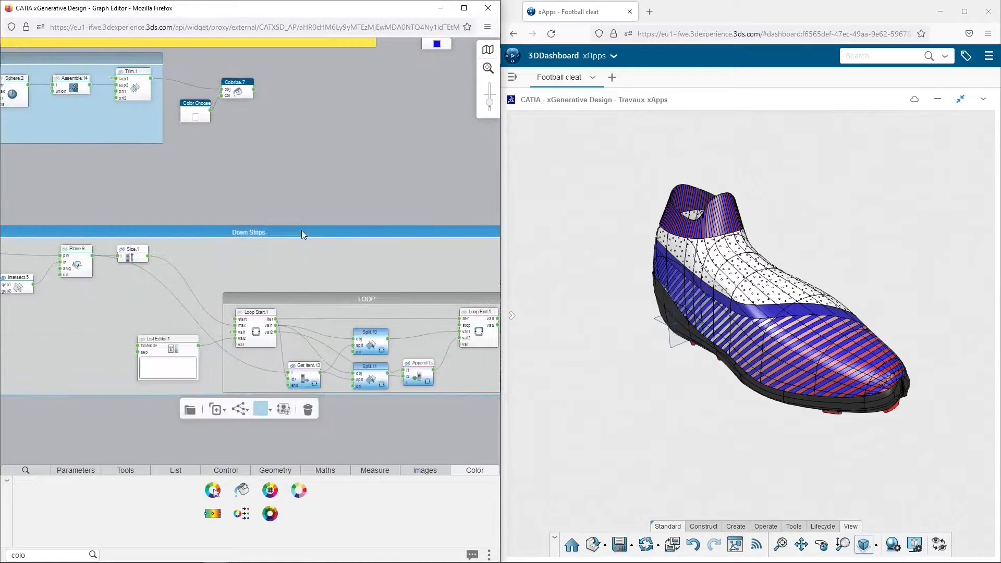
left_click(271, 411)
left_click(261, 472)
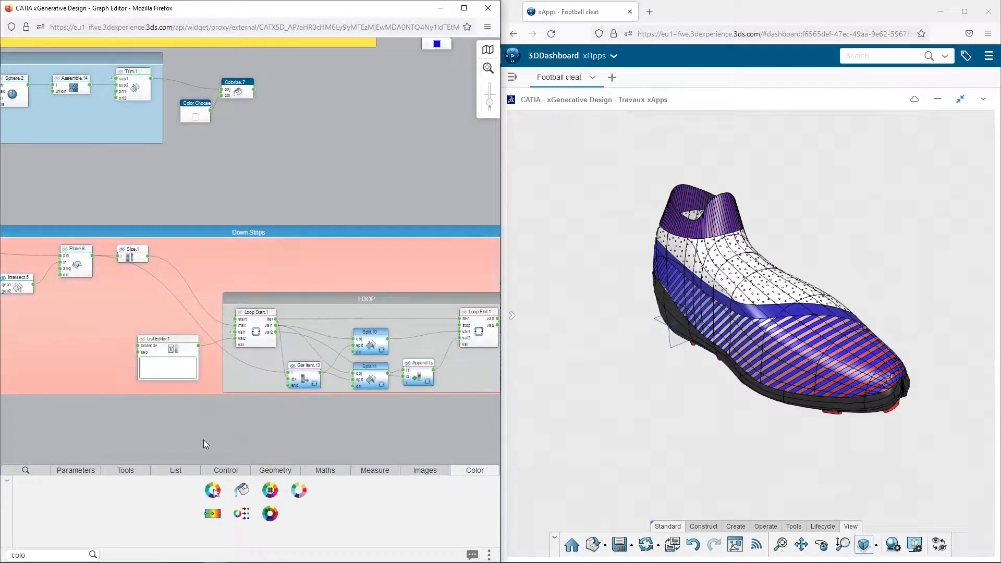
Save the finished football cleat model with its complete node graph
scroll(196, 423, "down", 2)
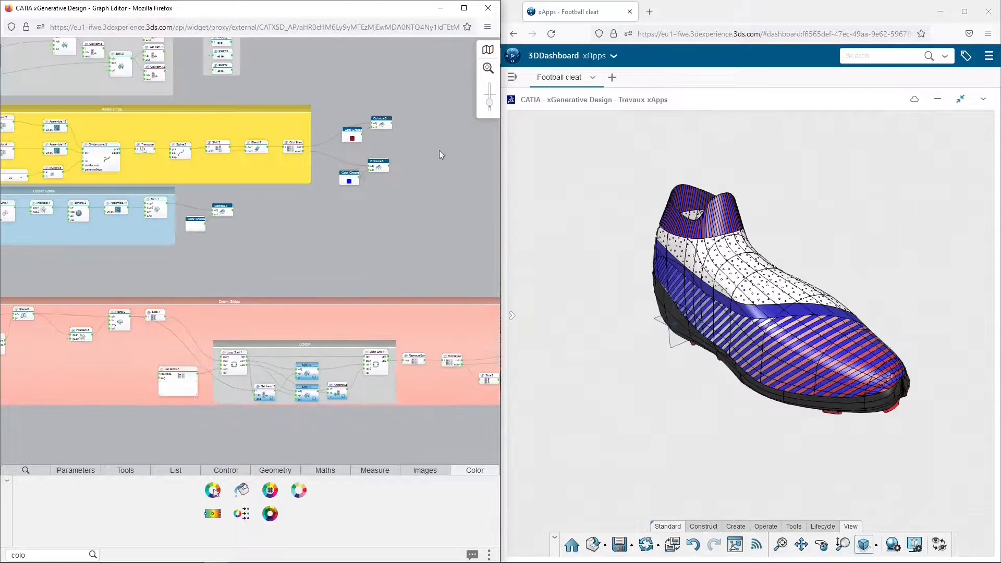
left_click(487, 69)
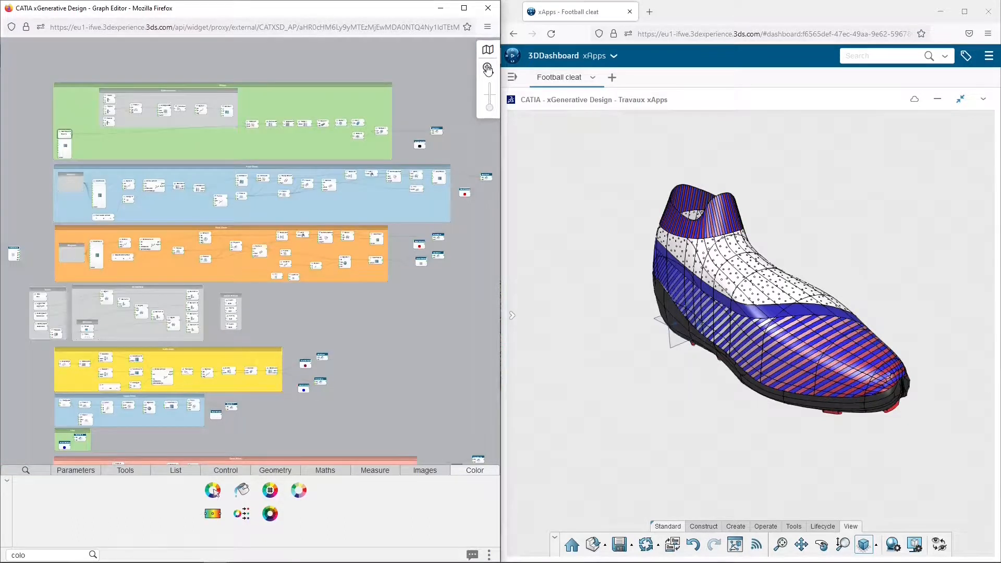
middle_click_drag(372, 333, 368, 299)
scroll(370, 332, "down", 1)
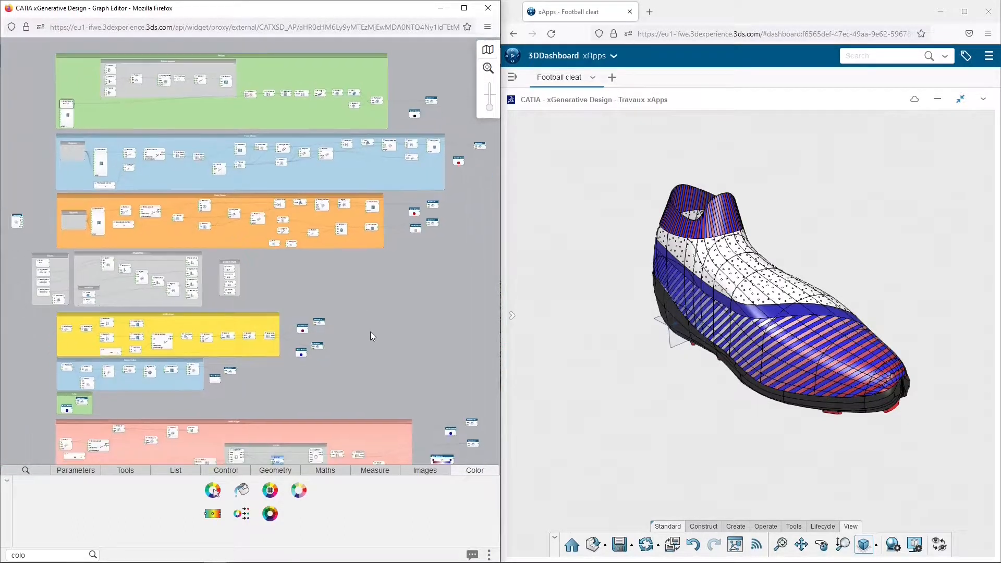
scroll(370, 332, "down", 2)
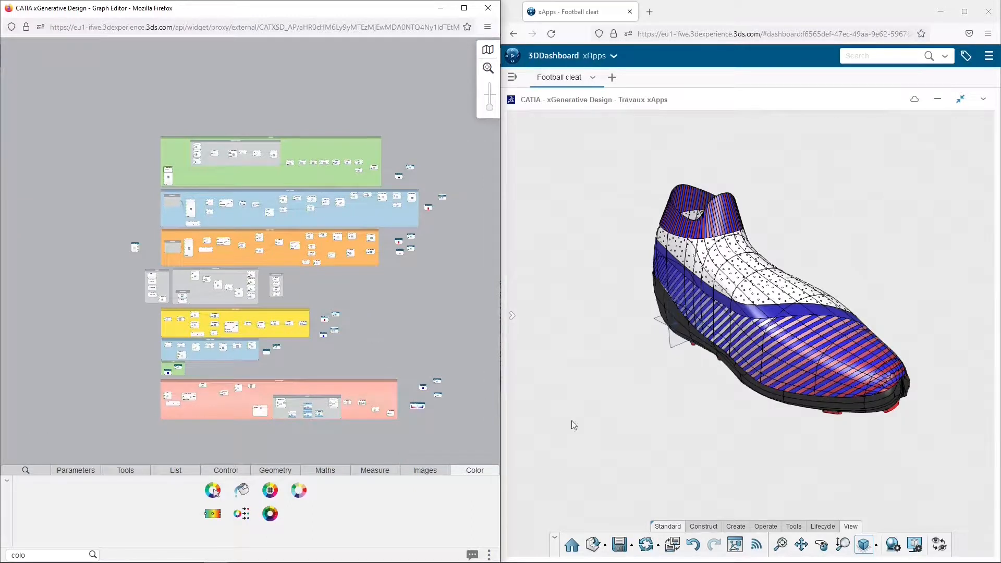
left_click(617, 547)
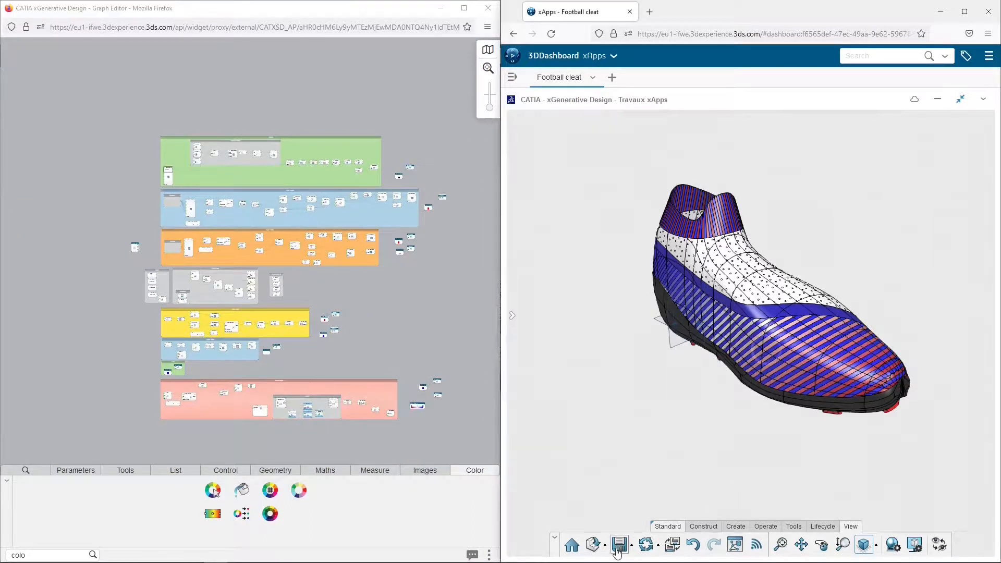
left_click(12, 334)
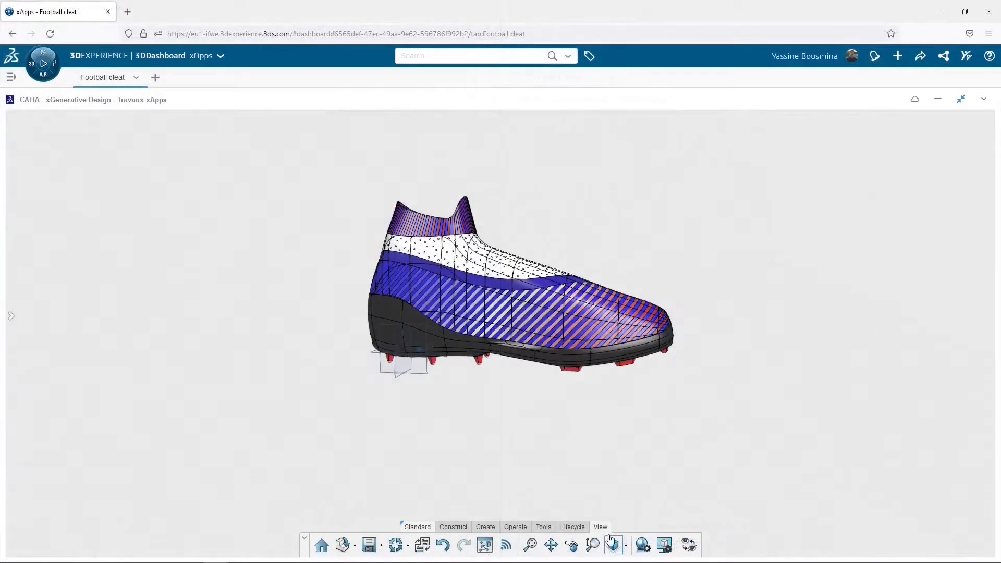
left_click(612, 543)
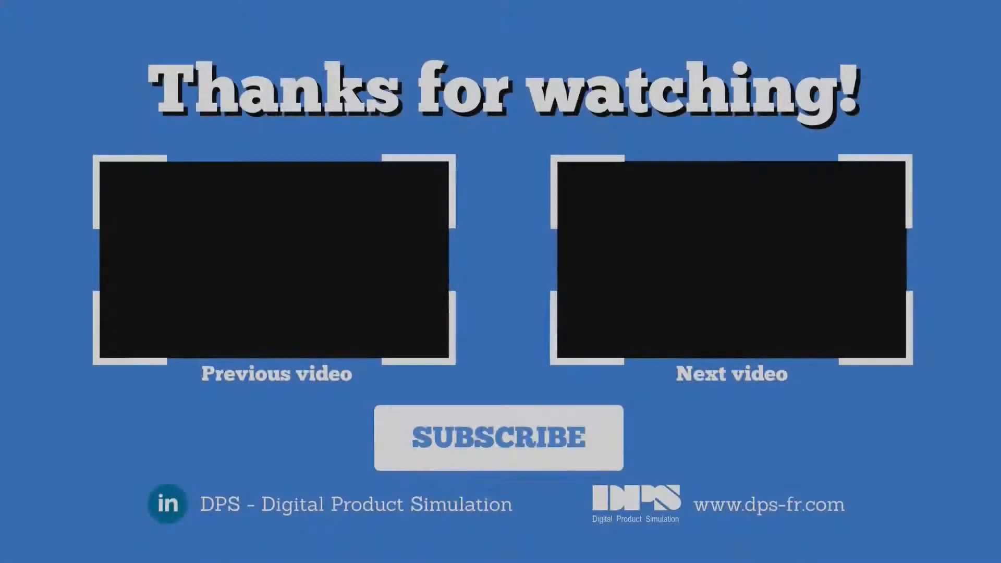